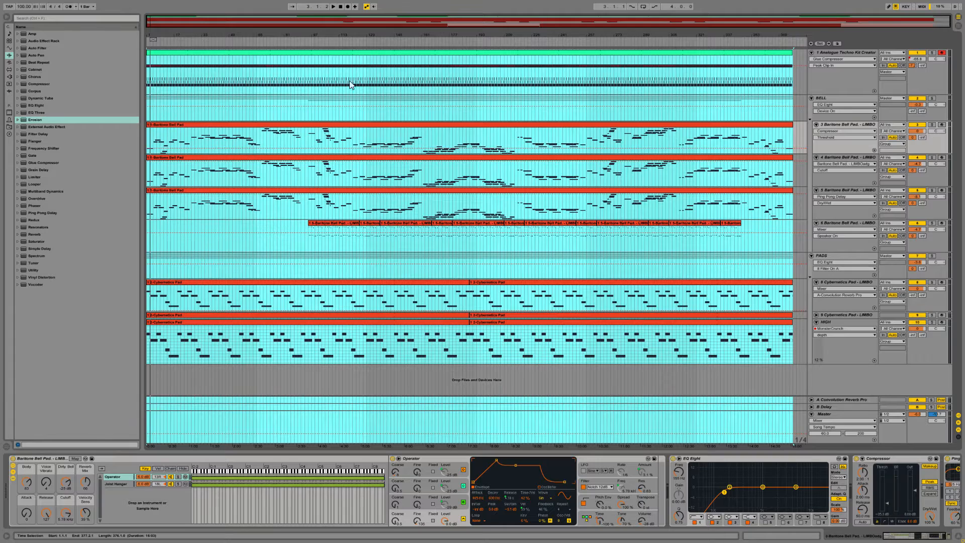
Step: Play the arrangement while viewing the device chains of track 3 Baritone Bell Pad and the Analogue Techno Kit Creator track
{"action": "mouse_move", "coordinate": [398, 25]}
{"action": "left_mouse_down"}
{"action": "mouse_move", "coordinate": [399, 40]}
{"action": "mouse_move", "coordinate": [399, 24]}
{"action": "left_mouse_up"}
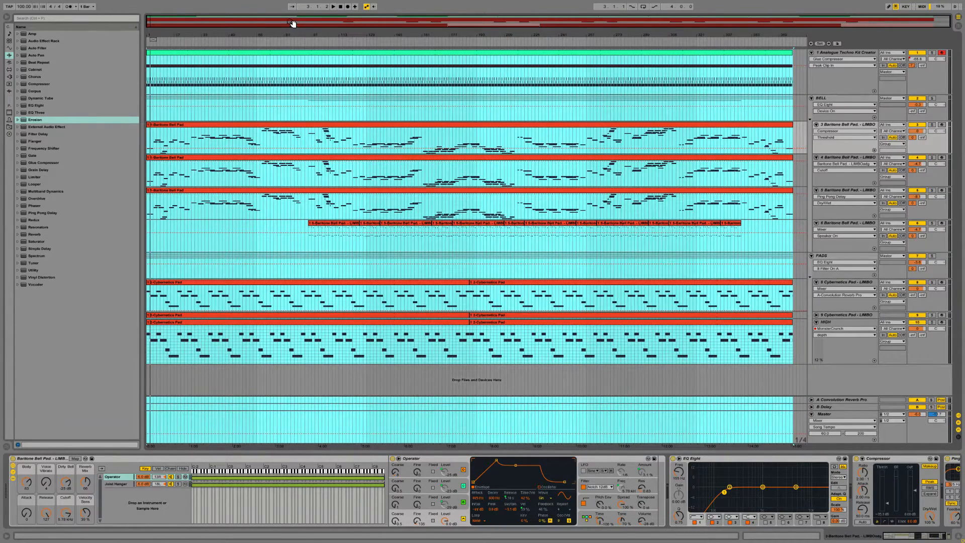
{"action": "key", "text": "space"}
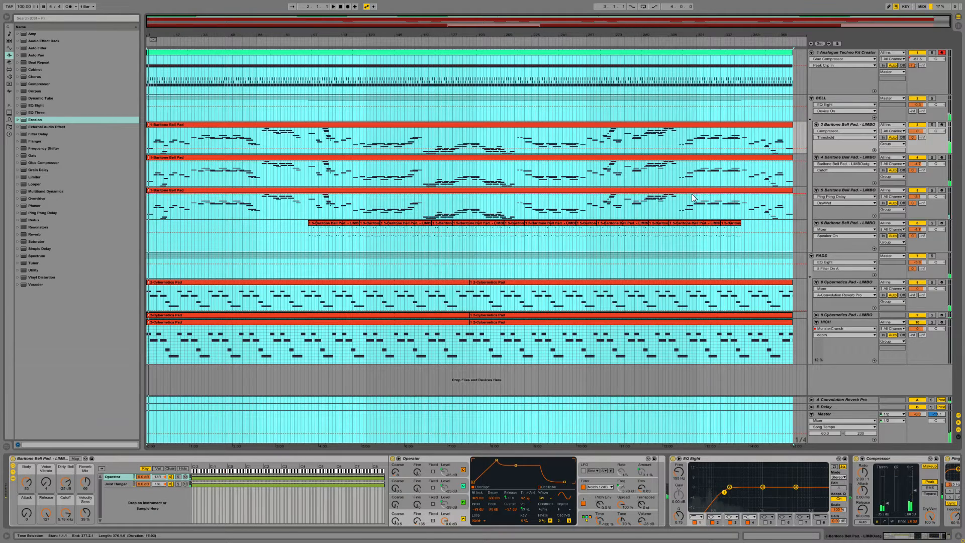
{"action": "left_click", "coordinate": [848, 126]}
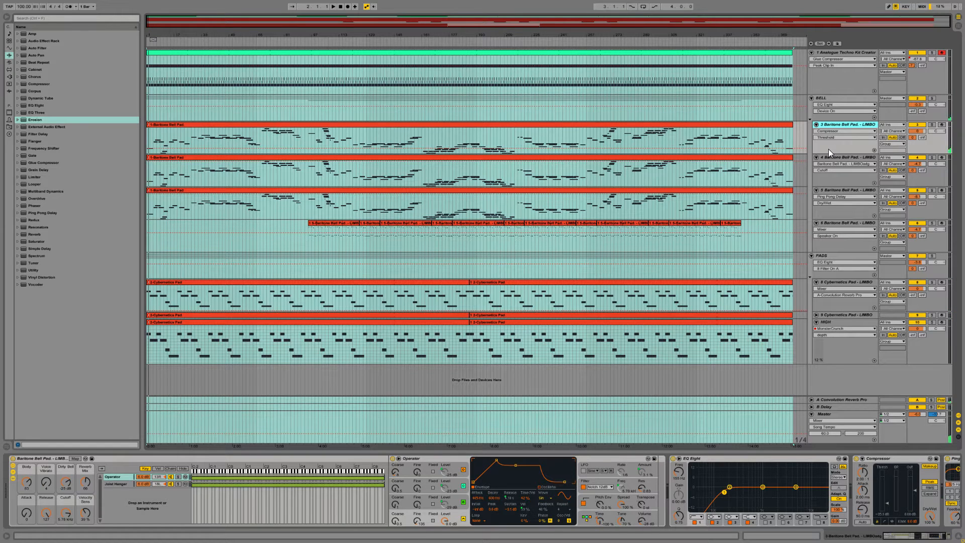
{"action": "left_click", "coordinate": [840, 52]}
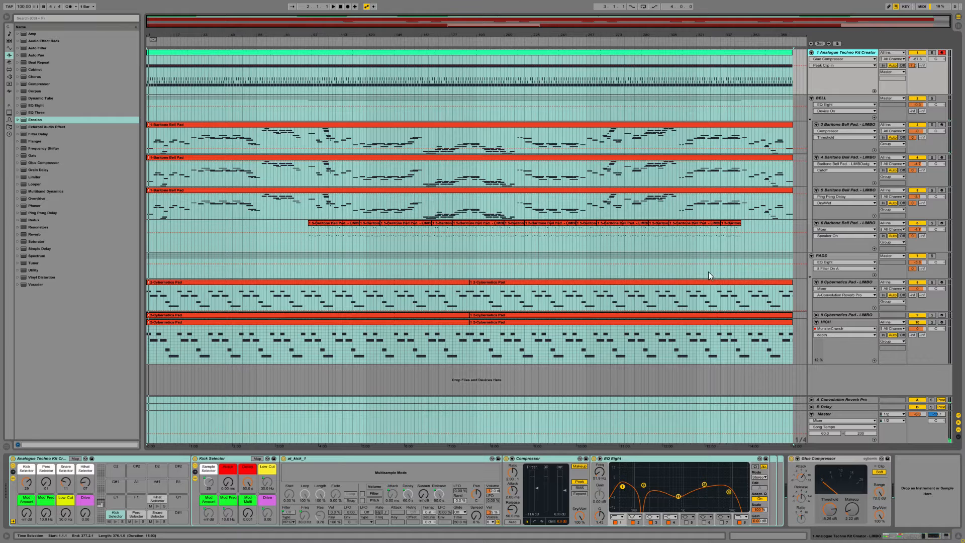
{"action": "key", "text": "space"}
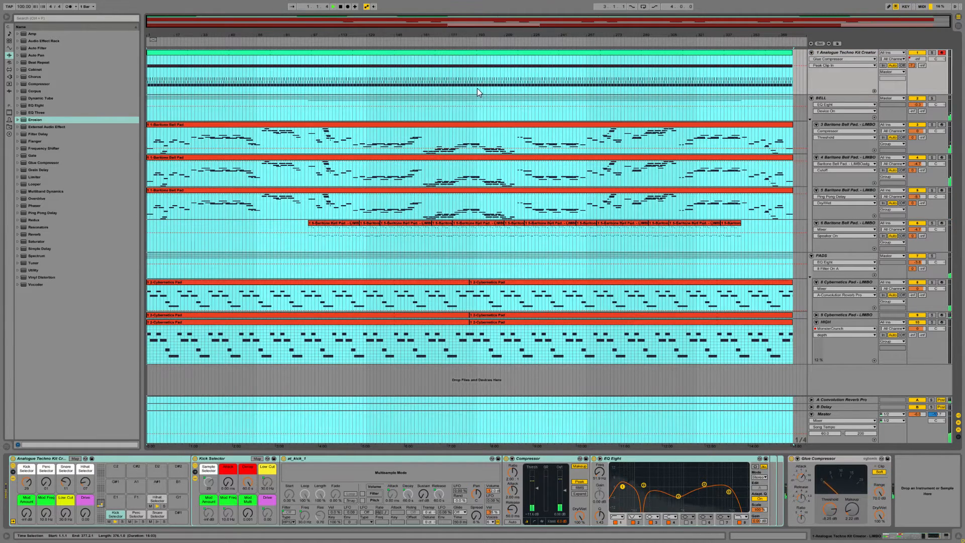
Step: Set the playback start near bar 193, select the BELL group to show its effects, and start playback
{"action": "left_click", "coordinate": [477, 88]}
{"action": "key", "text": "space"}
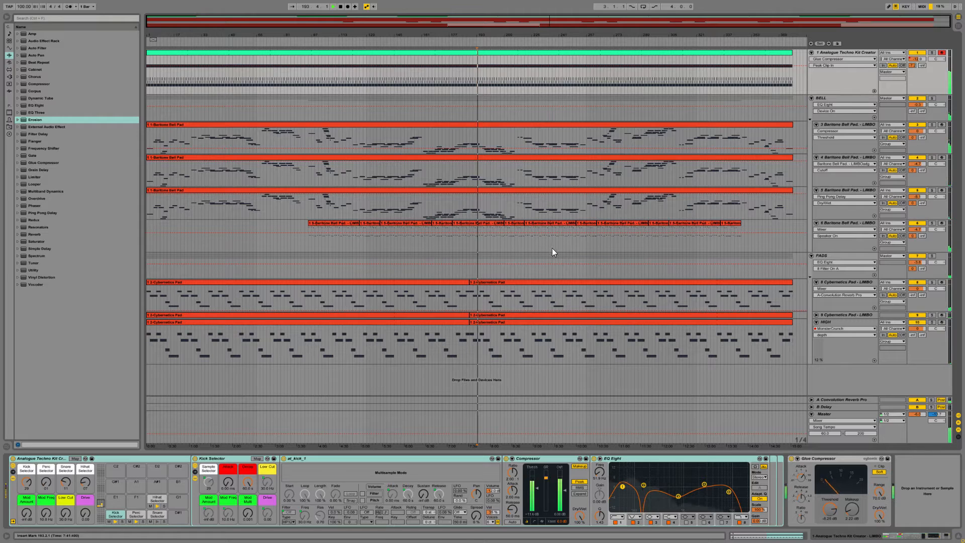
{"action": "left_click", "coordinate": [828, 98]}
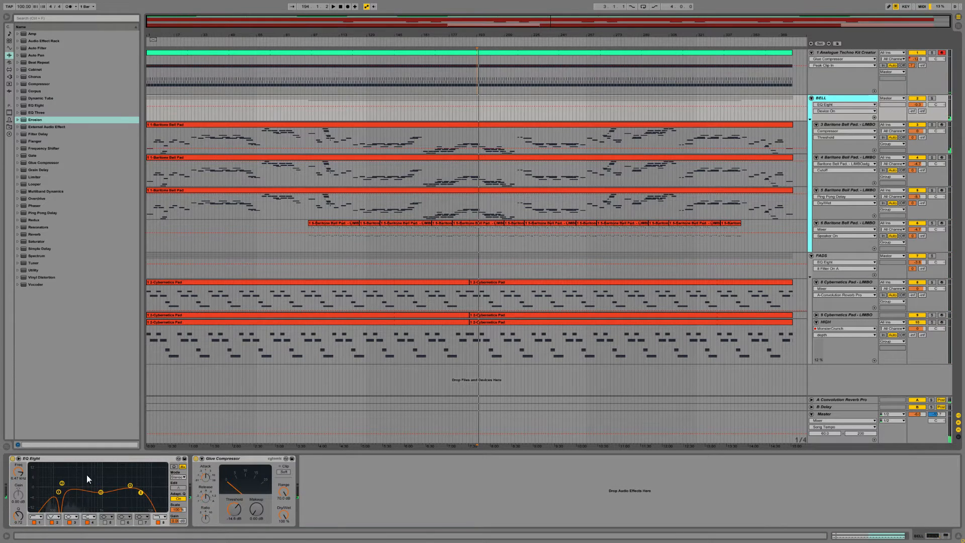
{"action": "key", "text": "space"}
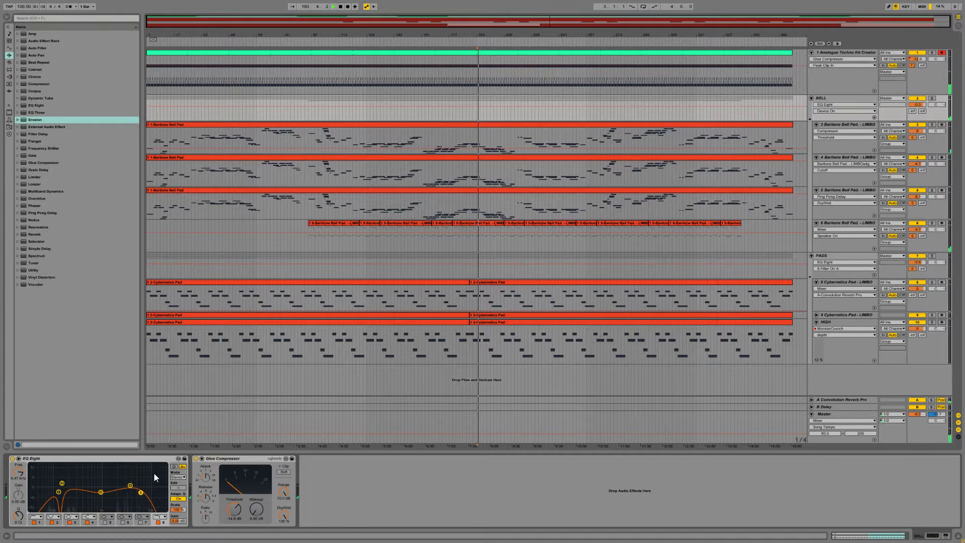
Step: Solo the BELL group, move band 2 of its EQ Eight to about 150 Hz, and unsolo the group
{"action": "left_click", "coordinate": [931, 98]}
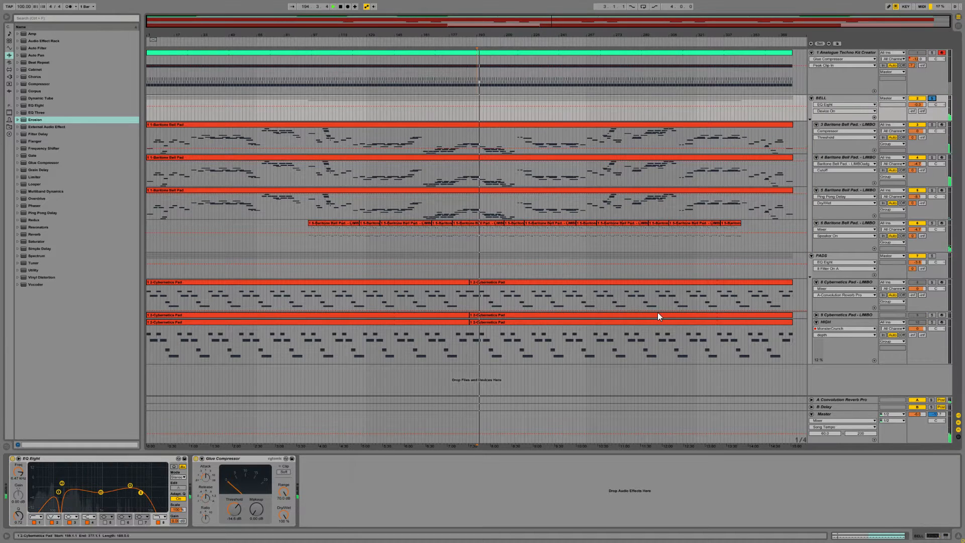
{"action": "left_click", "coordinate": [62, 484]}
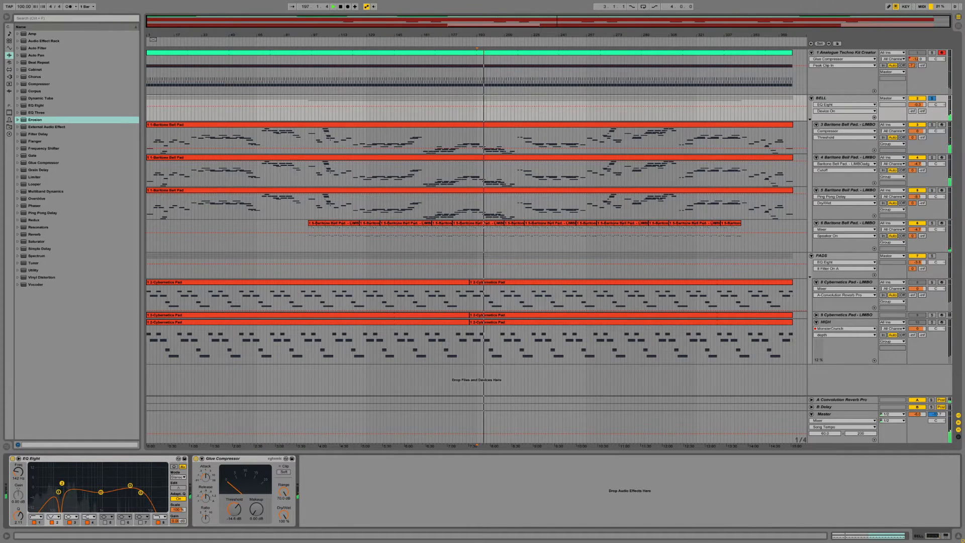
{"action": "left_click_drag", "start_coordinate": [62, 483], "coordinate": [65, 485]}
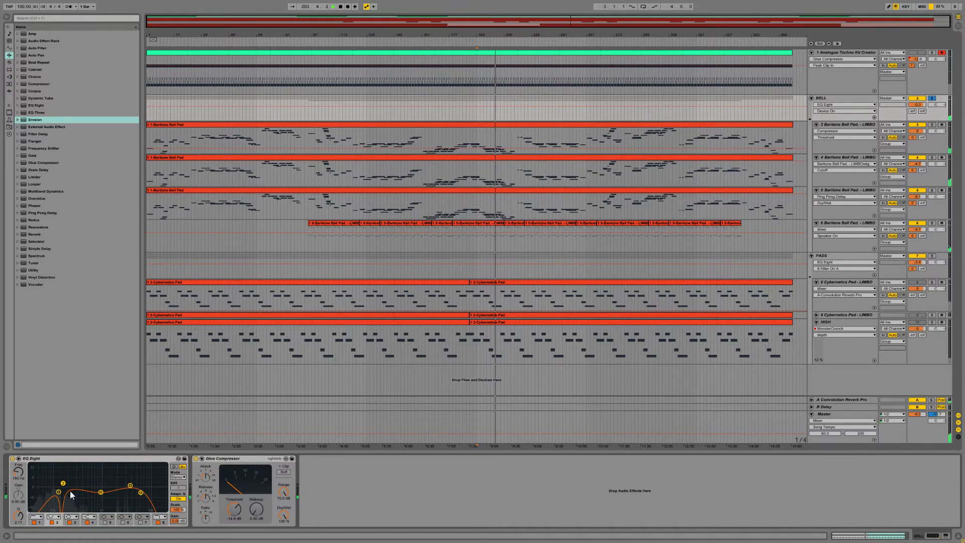
{"action": "left_click", "coordinate": [932, 99]}
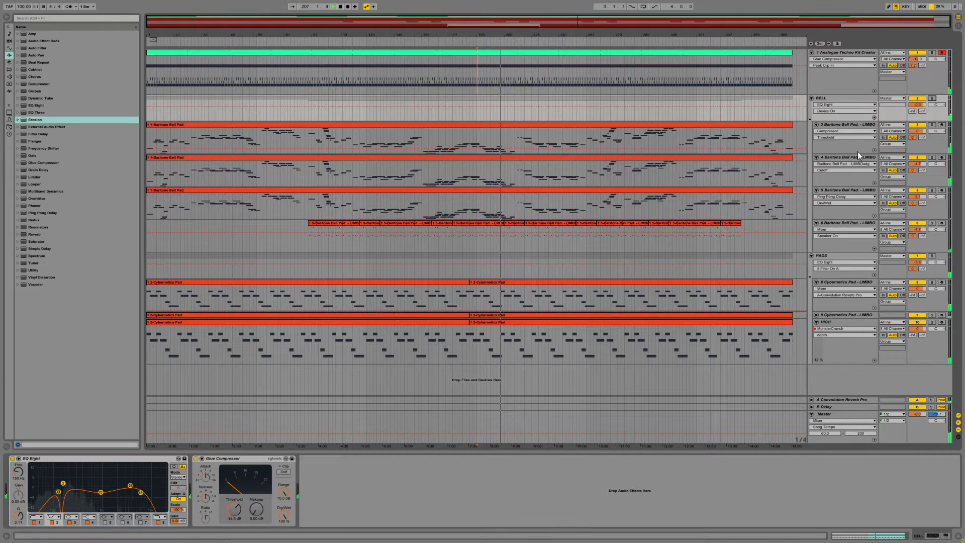
Step: Stop playback, lower band 1 of the BELL group's EQ Eight to about 93.5 Hz, and resume playback to hear it
{"action": "key", "text": "space"}
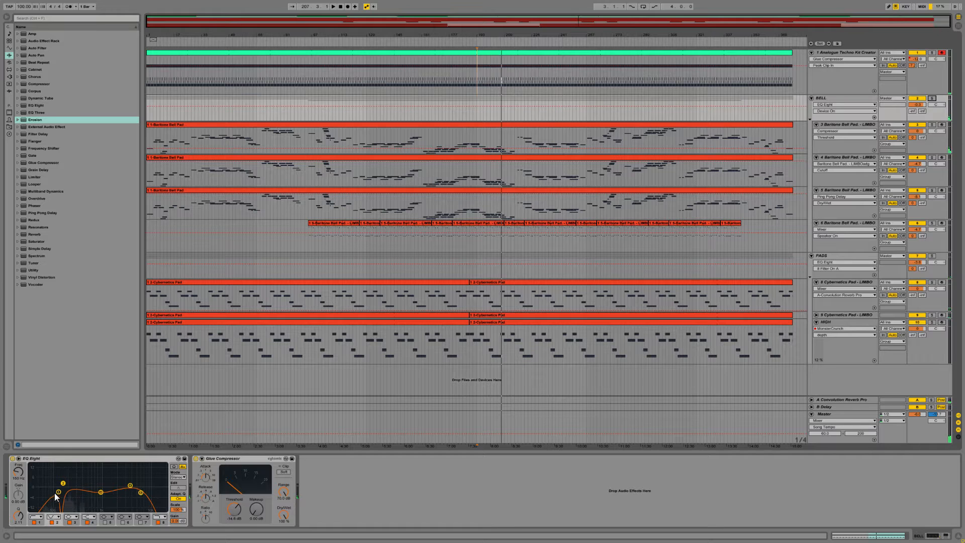
{"action": "left_click_drag", "start_coordinate": [56, 493], "coordinate": [51, 494]}
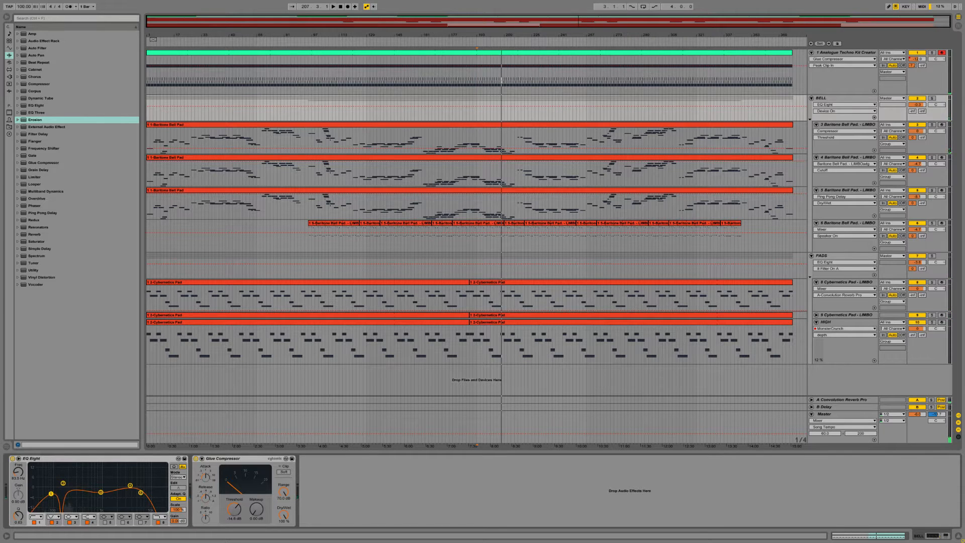
{"action": "key", "text": "space"}
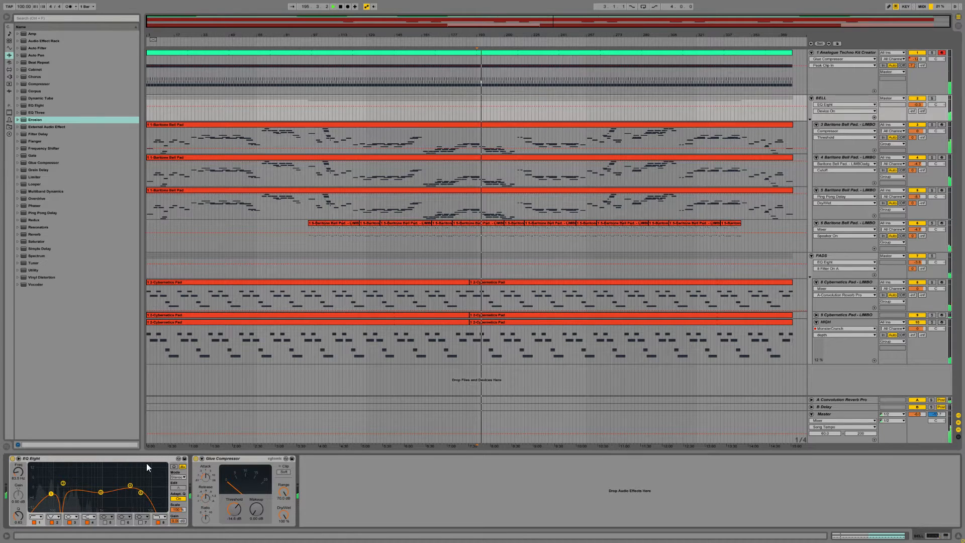
Step: Compare Baritone Bell Pad tracks 3, 4 and 5 by record-arming each in turn, ending with track 4 armed
{"action": "left_click", "coordinate": [842, 125]}
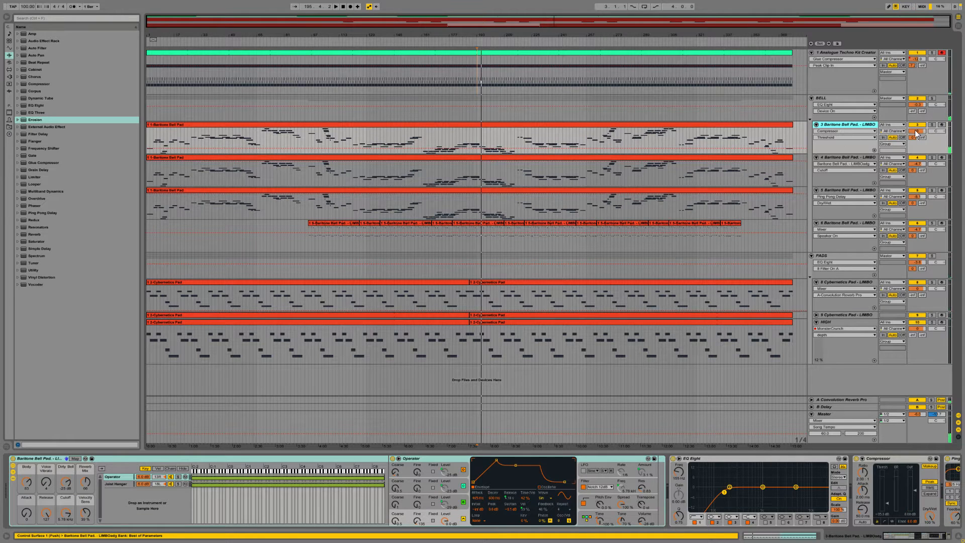
{"action": "left_click", "coordinate": [942, 124]}
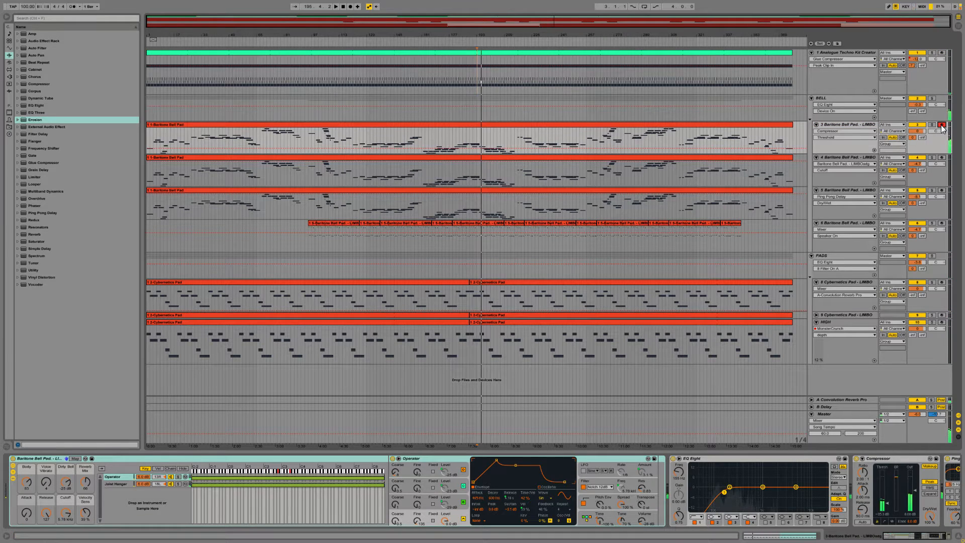
{"action": "left_click", "coordinate": [942, 158]}
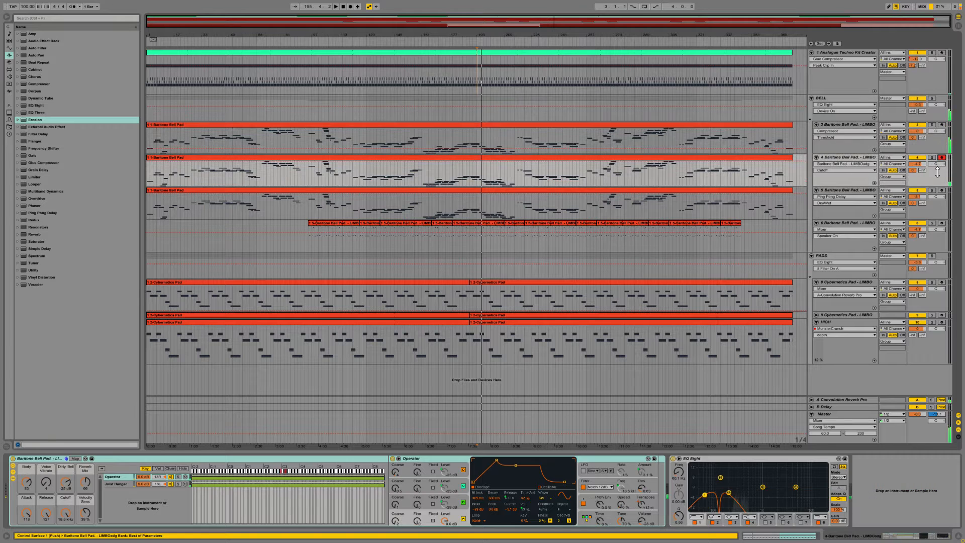
{"action": "left_click", "coordinate": [941, 191]}
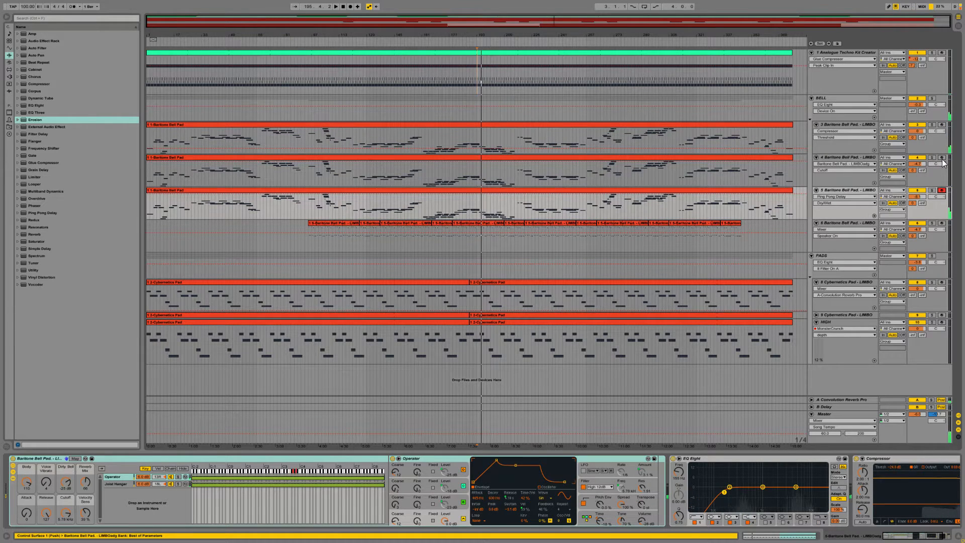
{"action": "left_click", "coordinate": [940, 158]}
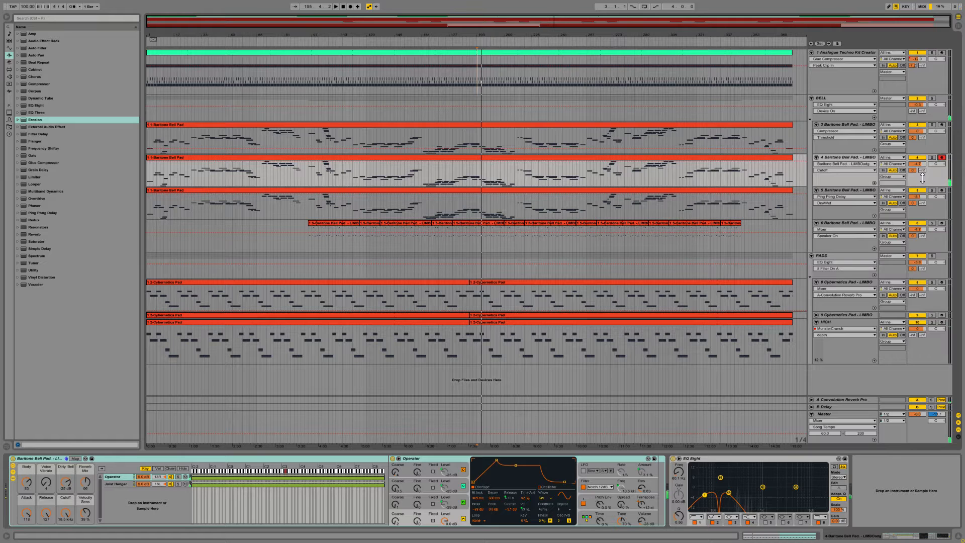
Step: Raise the high-cut band of the EQ Eight on Baritone Bell Pad track 4 to about 500 Hz
{"action": "left_click", "coordinate": [873, 126]}
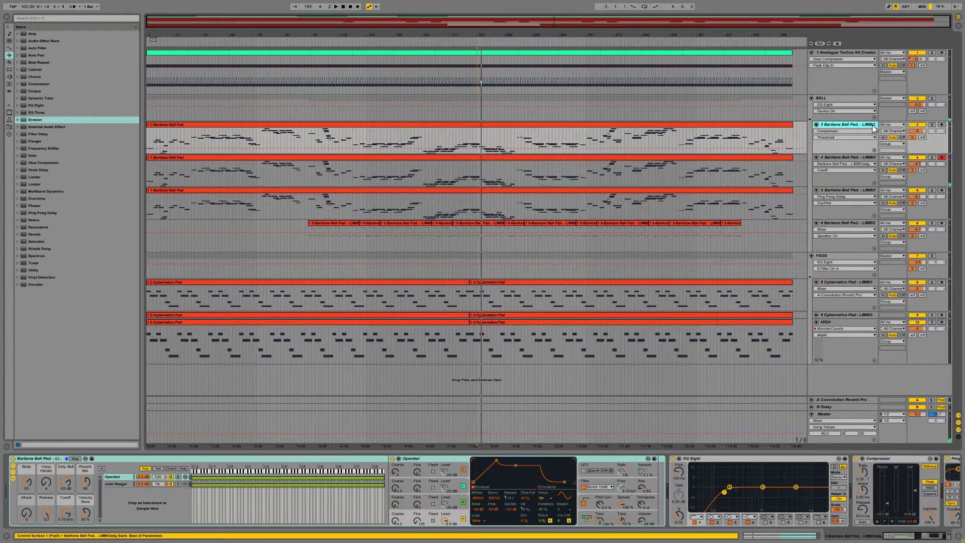
{"action": "left_click", "coordinate": [855, 157]}
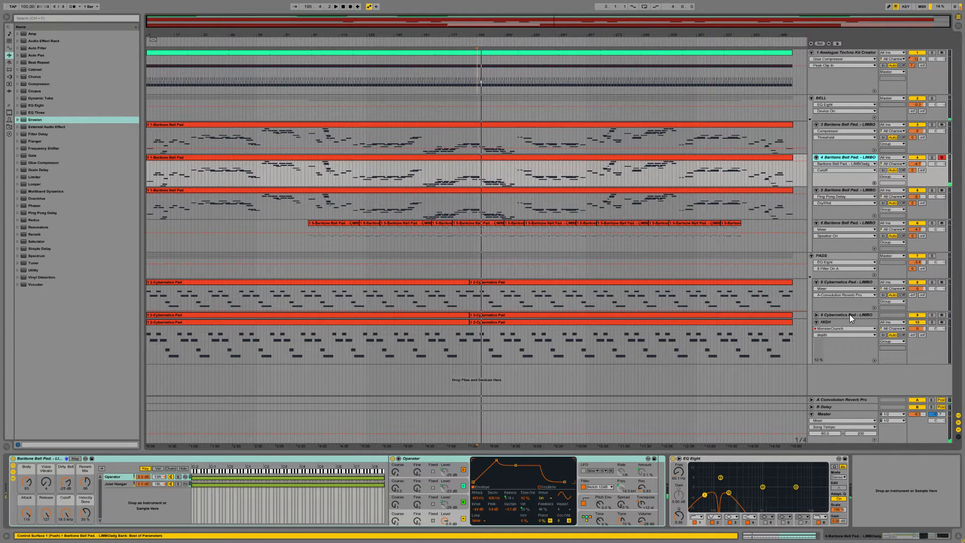
{"action": "left_click_drag", "start_coordinate": [729, 492], "coordinate": [749, 494]}
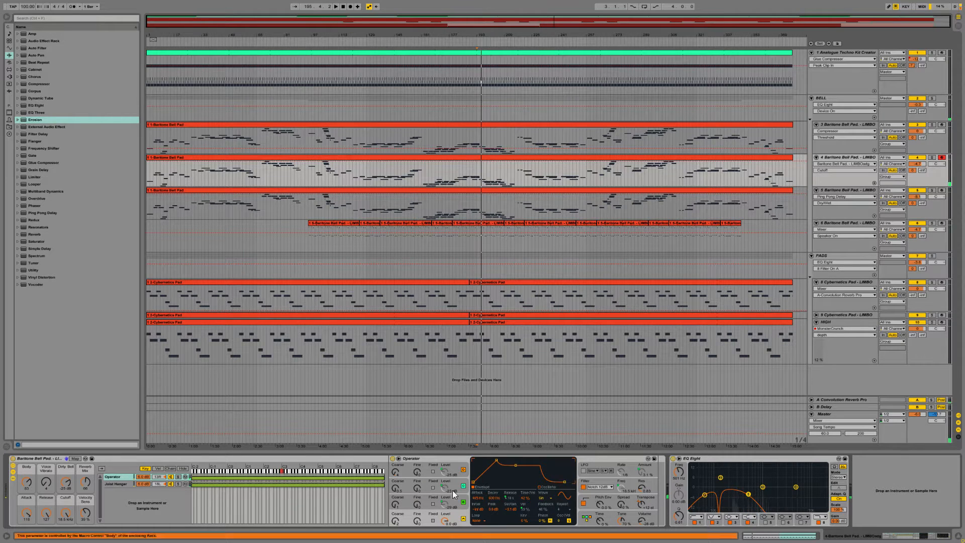
Step: Increase oscillator A's envelope attack and the Spread amount in track 4's Operator
{"action": "left_click", "coordinate": [456, 518]}
{"action": "mouse_move", "coordinate": [475, 504]}
{"action": "left_mouse_down"}
{"action": "mouse_move", "coordinate": [475, 533]}
{"action": "mouse_move", "coordinate": [475, 499]}
{"action": "mouse_move", "coordinate": [475, 509]}
{"action": "mouse_move", "coordinate": [508, 504]}
{"action": "mouse_move", "coordinate": [478, 495]}
{"action": "left_mouse_up"}
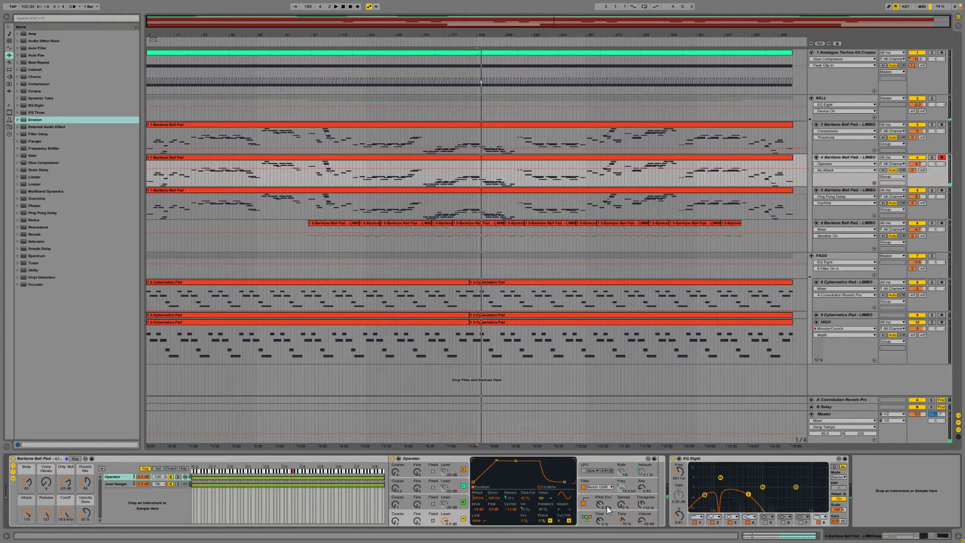
{"action": "left_click_drag", "start_coordinate": [622, 504], "coordinate": [622, 495]}
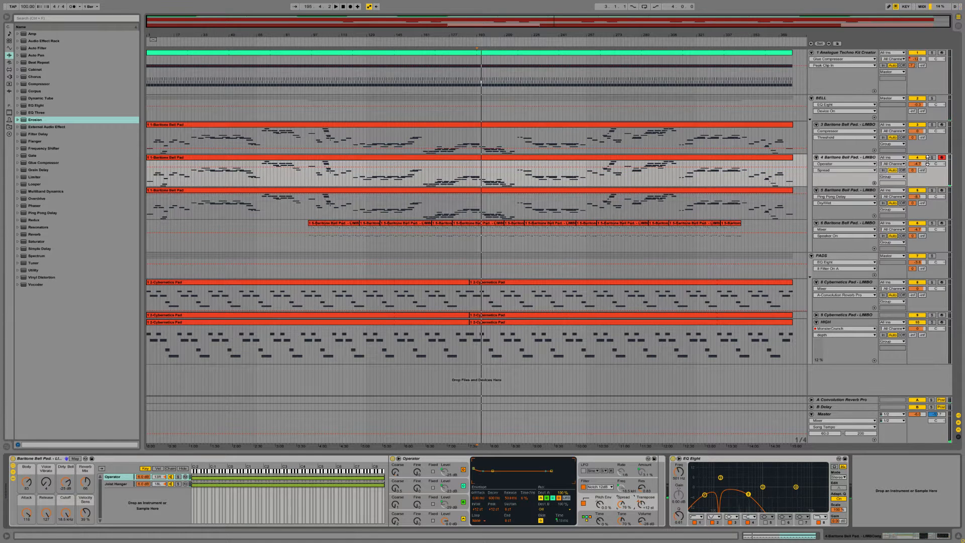
Step: Audition Baritone Bell Pad track 4 soloed during playback, and unsolo it to hear the full mix
{"action": "left_click", "coordinate": [932, 157]}
{"action": "key", "text": "space"}
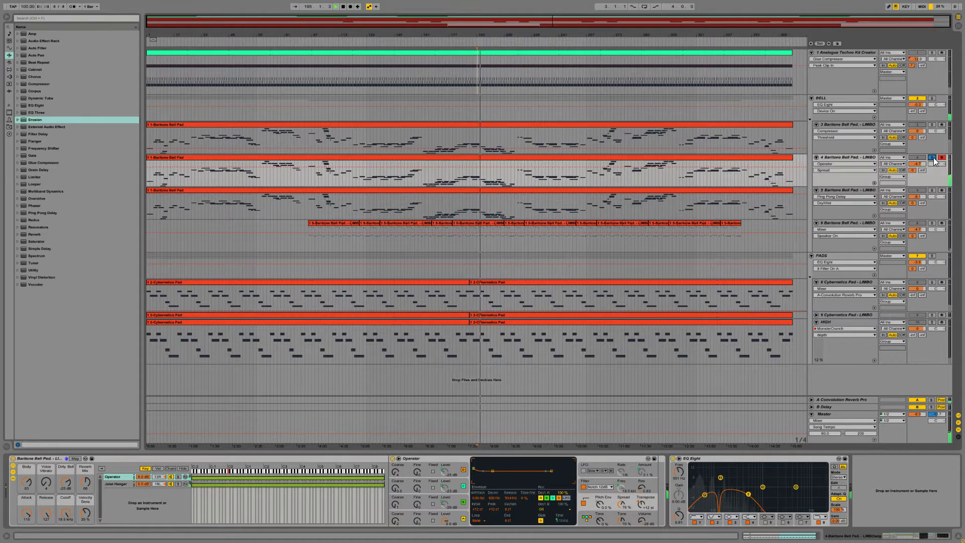
{"action": "left_click", "coordinate": [932, 157]}
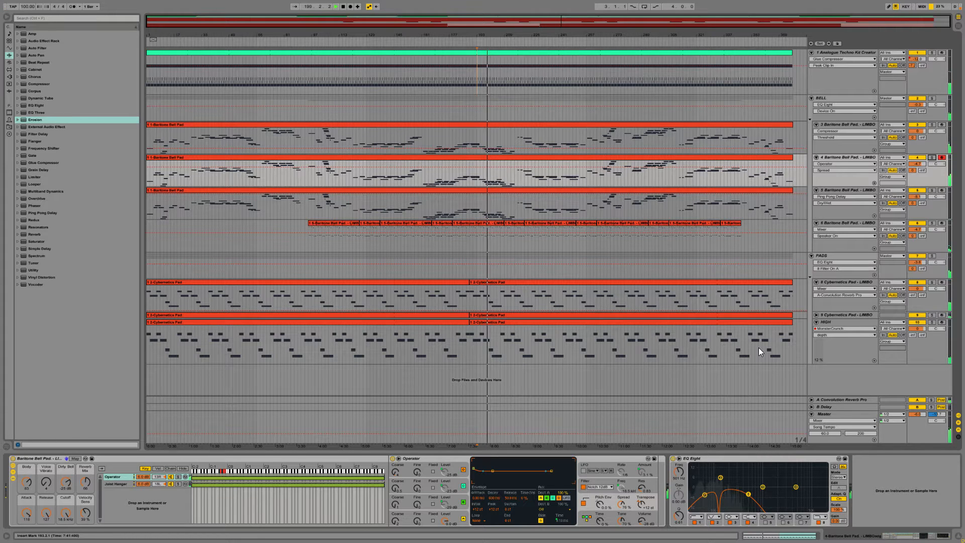
Step: Show the MIDI notes of track 4's Baritone Bell Pad clip, focused on roughly bars 171 to 245
{"action": "left_click", "coordinate": [774, 536]}
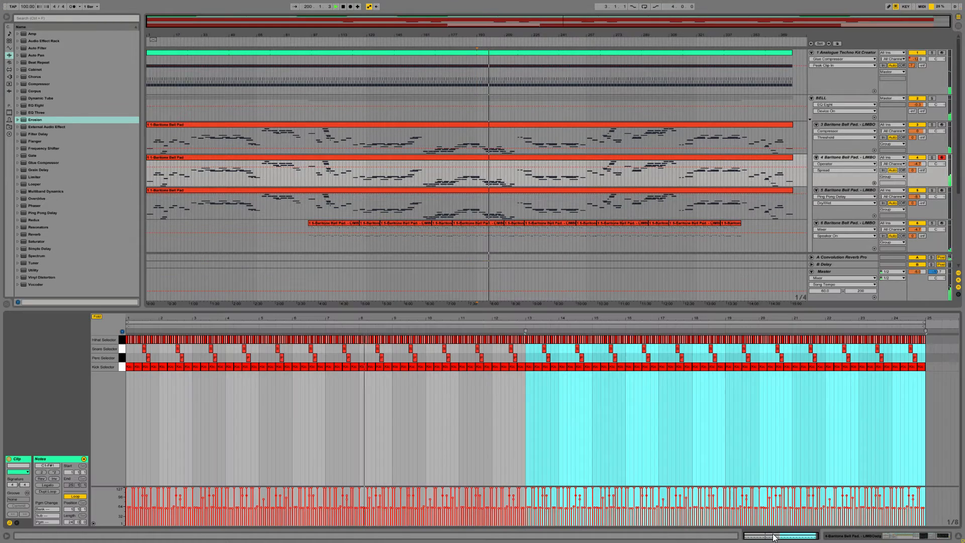
{"action": "left_click", "coordinate": [520, 158]}
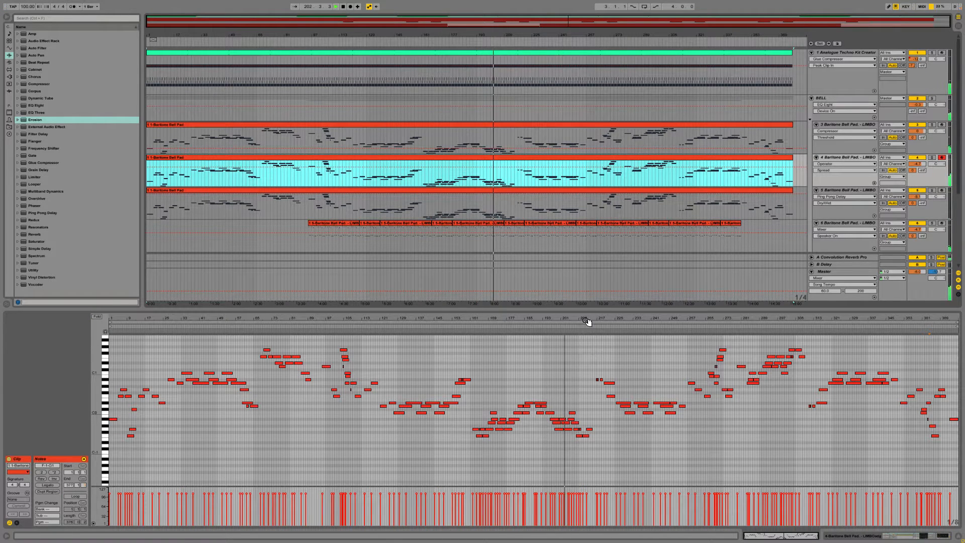
{"action": "mouse_move", "coordinate": [582, 319]}
{"action": "left_mouse_down"}
{"action": "mouse_move", "coordinate": [581, 352]}
{"action": "mouse_move", "coordinate": [538, 357]}
{"action": "left_mouse_up"}
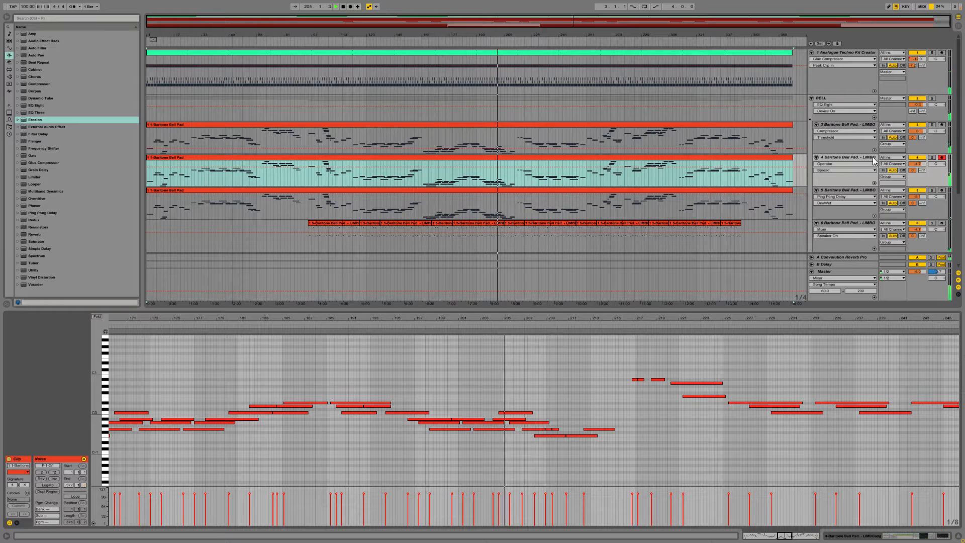
Step: Adjust track 4's send to A-Convolution Reverb Pro, checking it soloed and against the full mix
{"action": "left_click", "coordinate": [931, 157]}
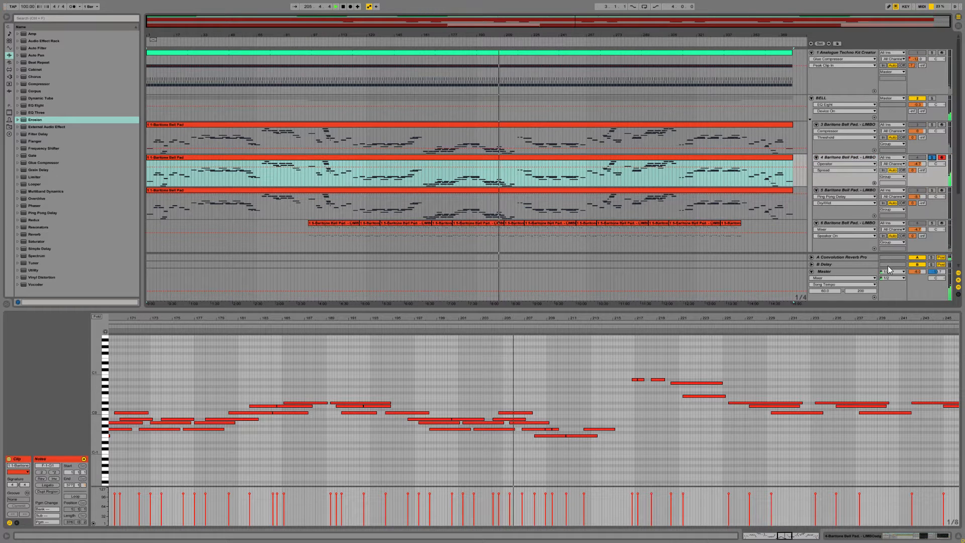
{"action": "left_click_drag", "start_coordinate": [912, 170], "coordinate": [910, 196]}
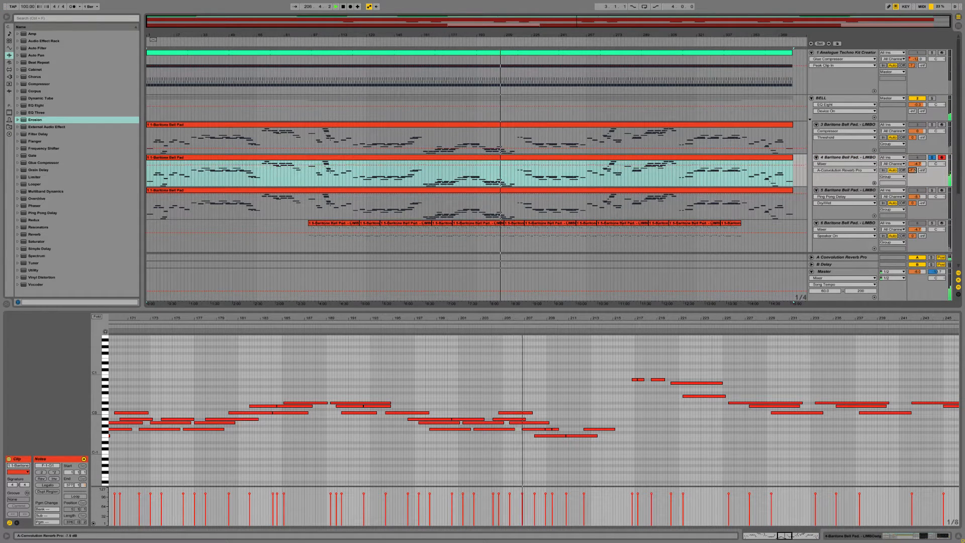
{"action": "left_click", "coordinate": [931, 158]}
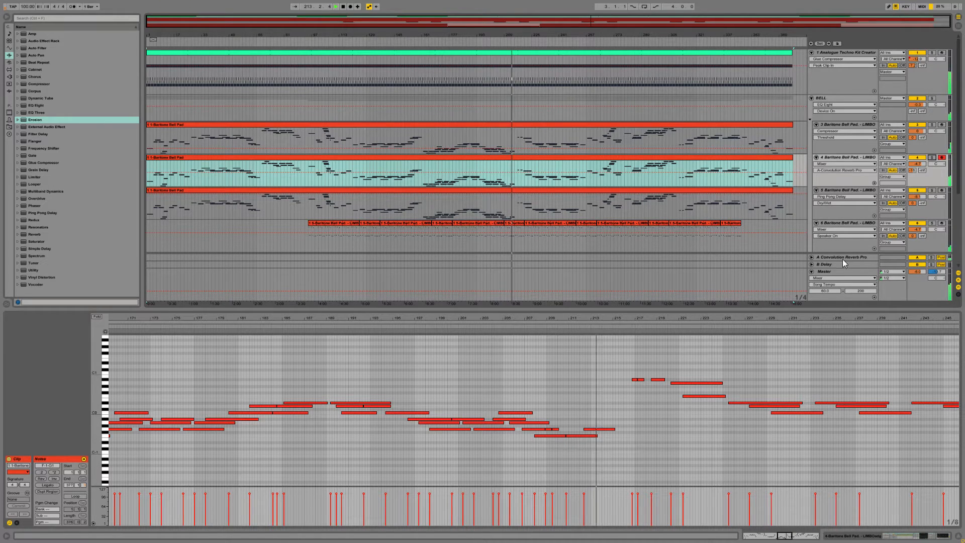
{"action": "left_click_drag", "start_coordinate": [912, 170], "coordinate": [912, 164]}
Step: Bring back the device chain of Baritone Bell Pad track 4 in place of the clip notes
{"action": "left_click", "coordinate": [867, 159]}
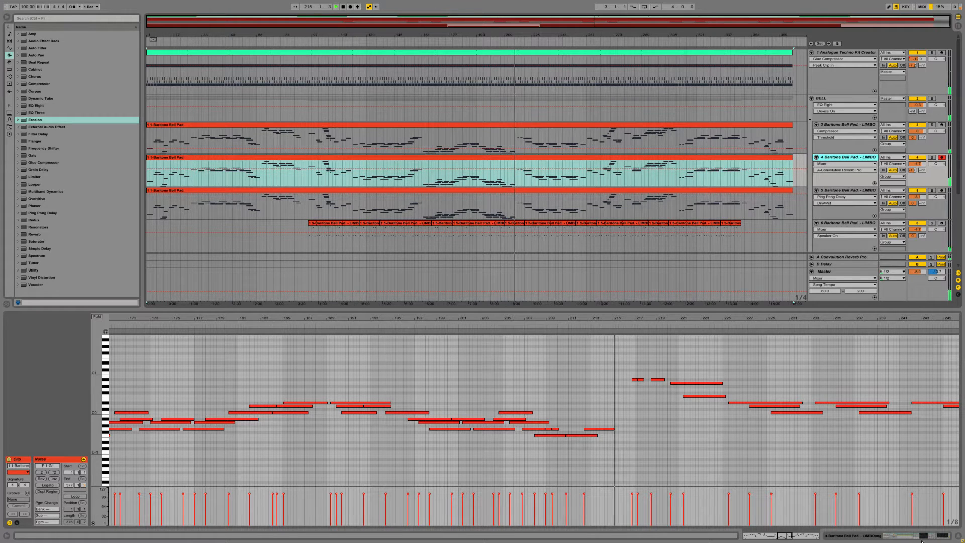
{"action": "key", "text": "shift+Tab"}
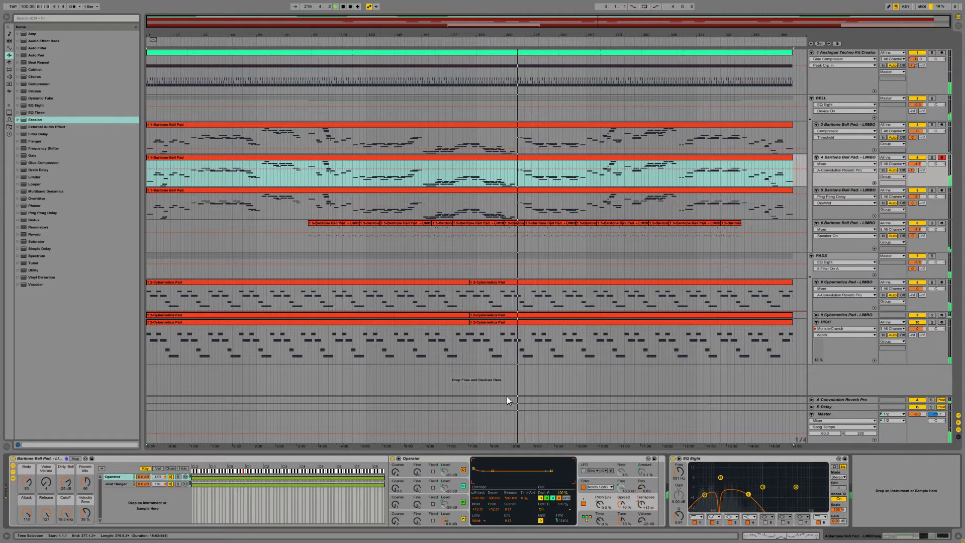
Step: Solo and arm Baritone Bell Pad track 5, start playback around bar 218, and enlarge its EQ Eight curve display
{"action": "left_click", "coordinate": [800, 201]}
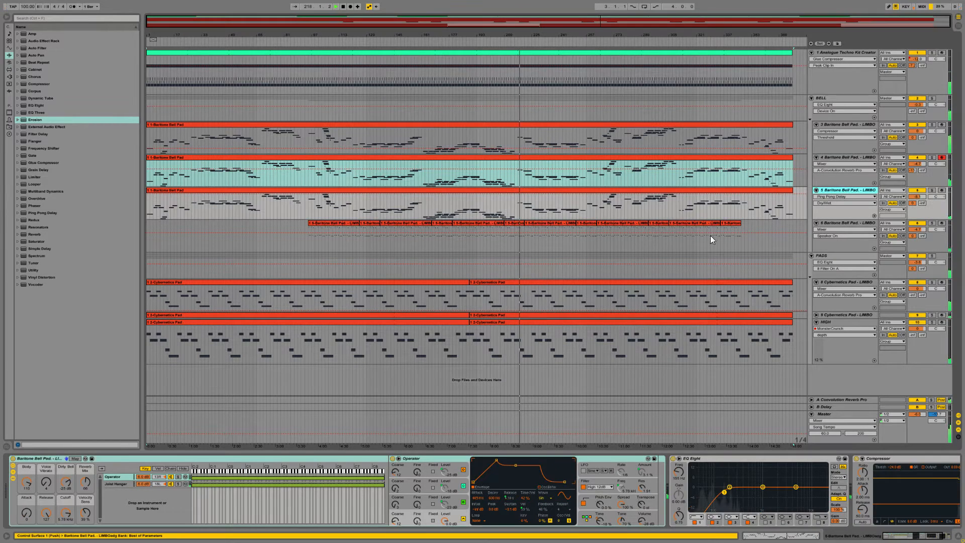
{"action": "left_click", "coordinate": [520, 206]}
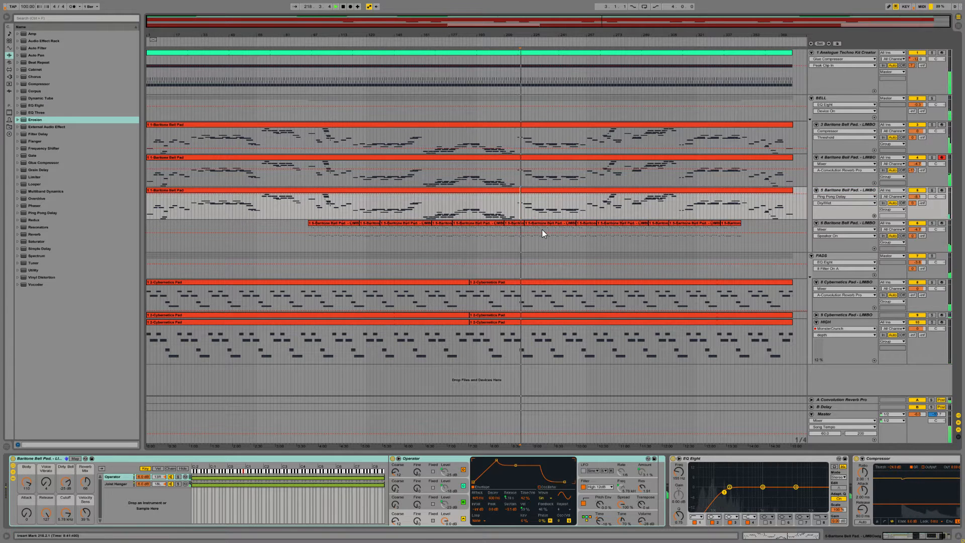
{"action": "left_click", "coordinate": [931, 190]}
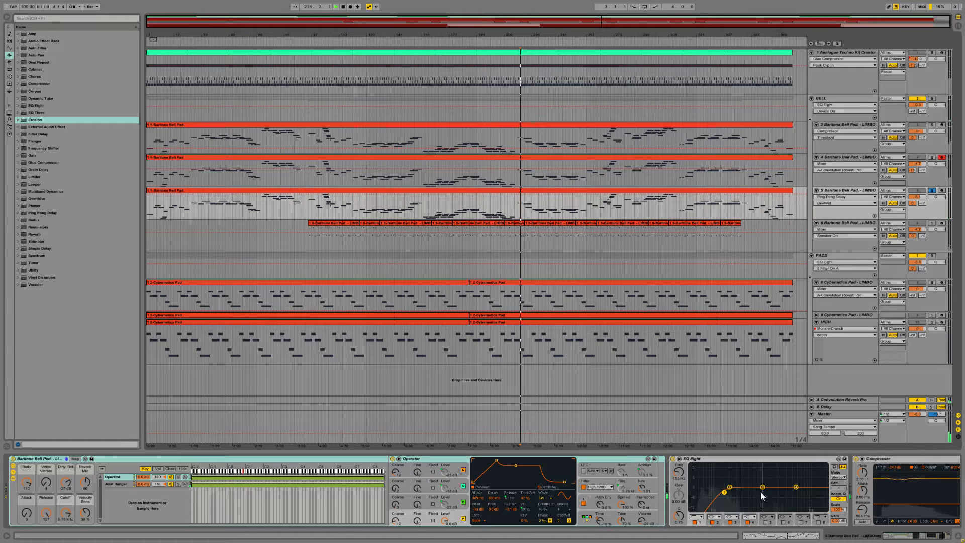
{"action": "left_click", "coordinate": [727, 467]}
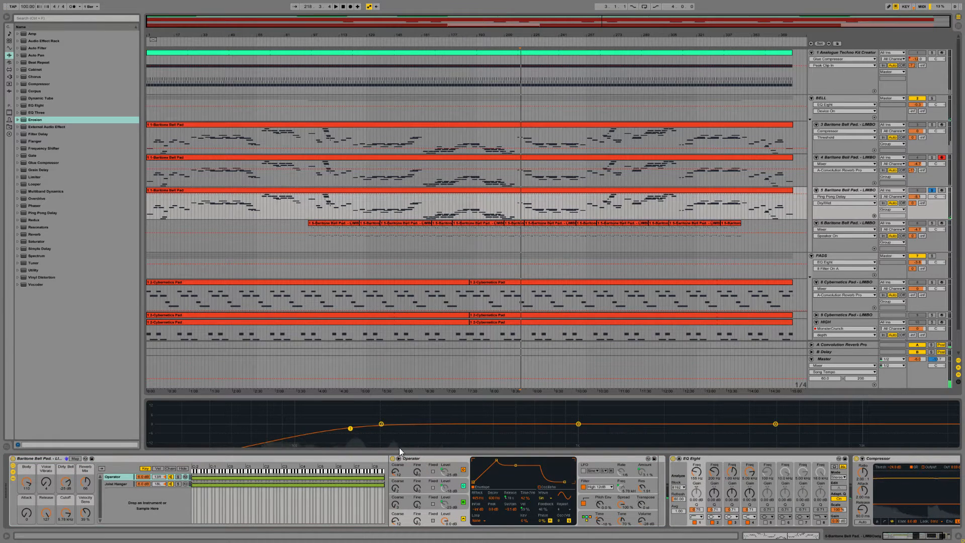
{"action": "key", "text": "space"}
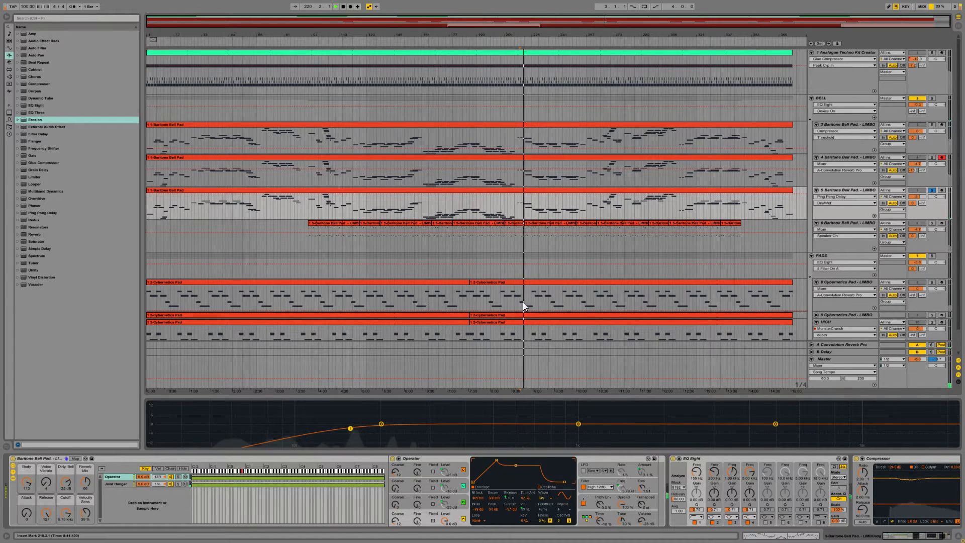
{"action": "left_click", "coordinate": [941, 190]}
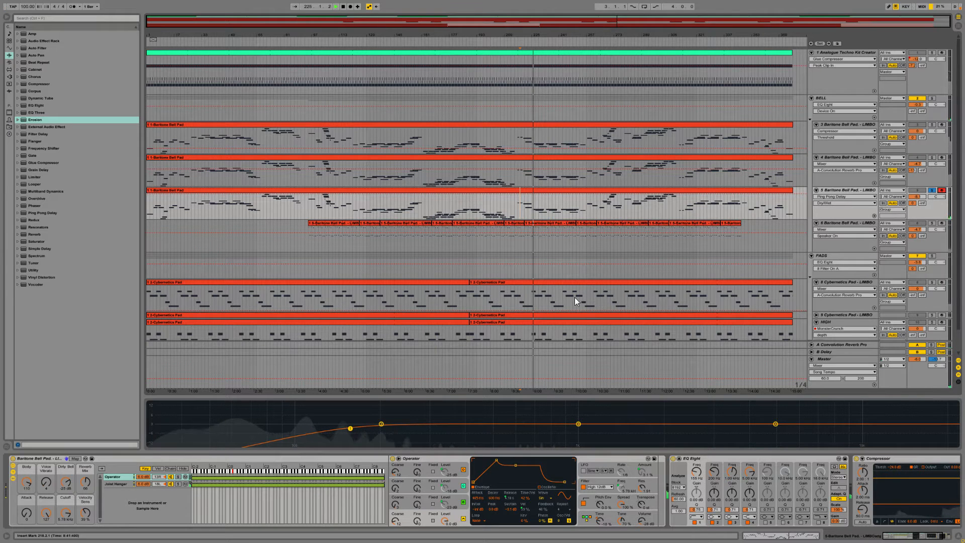
Step: Play the higher passage near bar 290, change track 5's EQ Eight filter 2 to a notch, and lower its frequency
{"action": "left_click", "coordinate": [648, 200]}
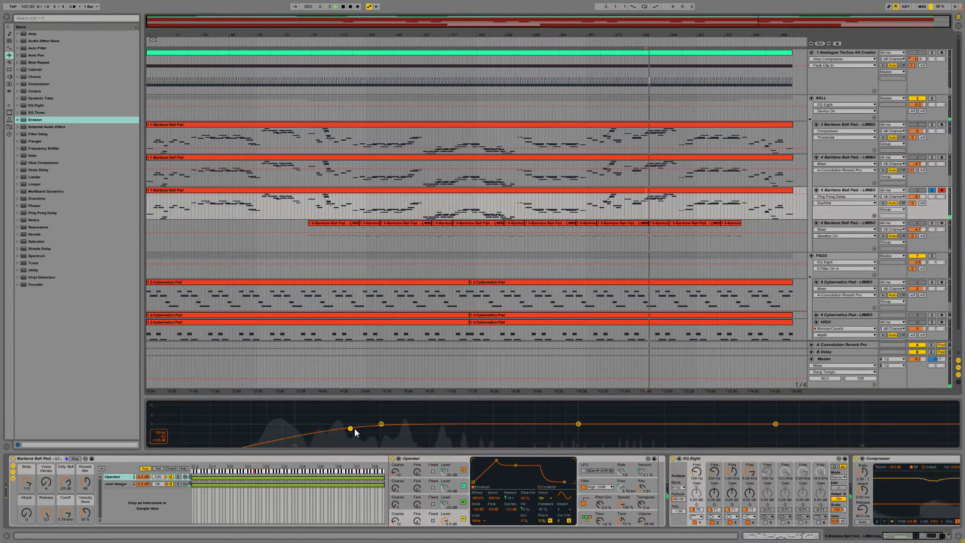
{"action": "left_click", "coordinate": [712, 516]}
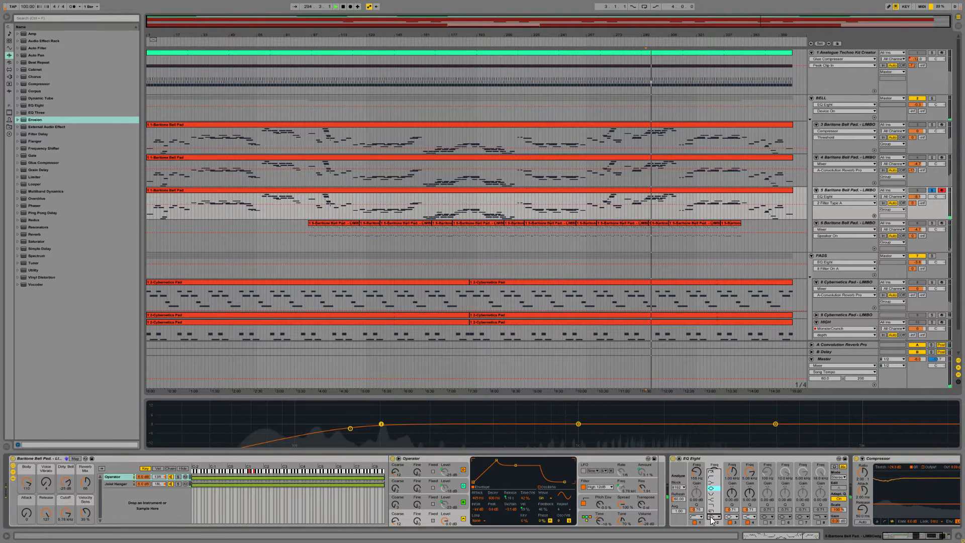
{"action": "left_click", "coordinate": [715, 488]}
{"action": "left_click_drag", "start_coordinate": [380, 431], "coordinate": [361, 419]}
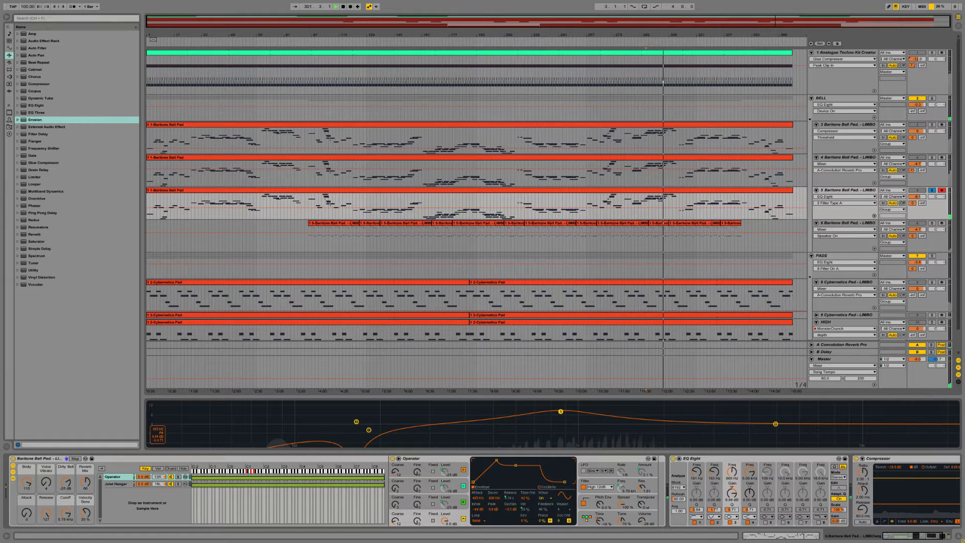
Step: Narrow EQ Eight filter 3's boost at about 272 Hz, and enable filter 5 to boost around 1 kHz on track 5
{"action": "left_click_drag", "start_coordinate": [731, 510], "coordinate": [732, 494]}
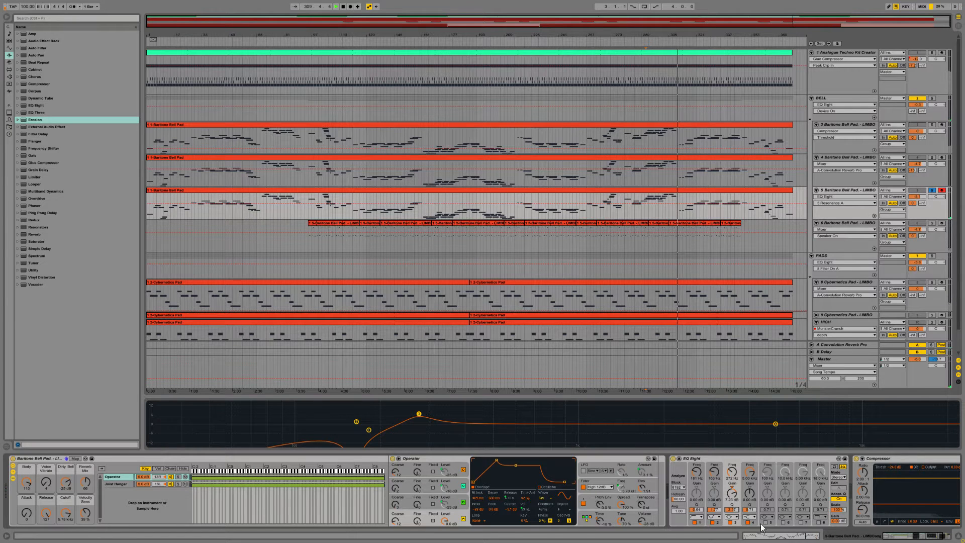
{"action": "left_click", "coordinate": [765, 522]}
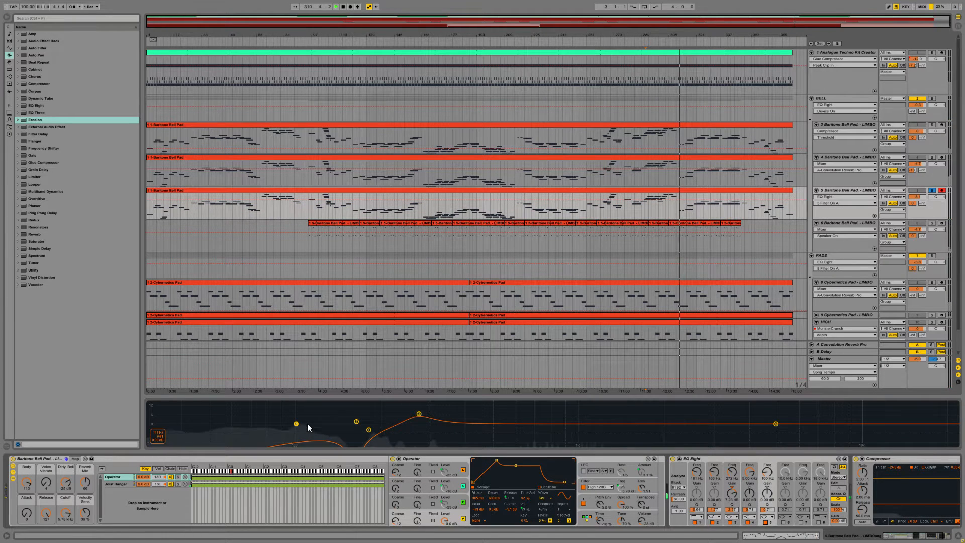
{"action": "left_click_drag", "start_coordinate": [296, 424], "coordinate": [577, 409]}
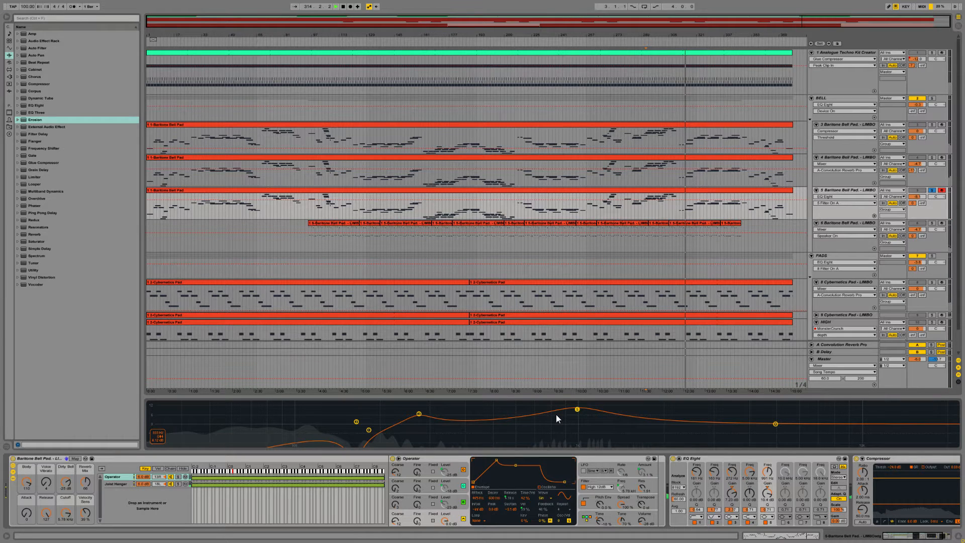
Step: Lower track 5's volume, replay it from about bar 100, and unsolo it to hear the full mix
{"action": "mouse_move", "coordinate": [917, 196]}
{"action": "left_mouse_down"}
{"action": "mouse_move", "coordinate": [917, 187]}
{"action": "mouse_move", "coordinate": [915, 202]}
{"action": "left_mouse_up"}
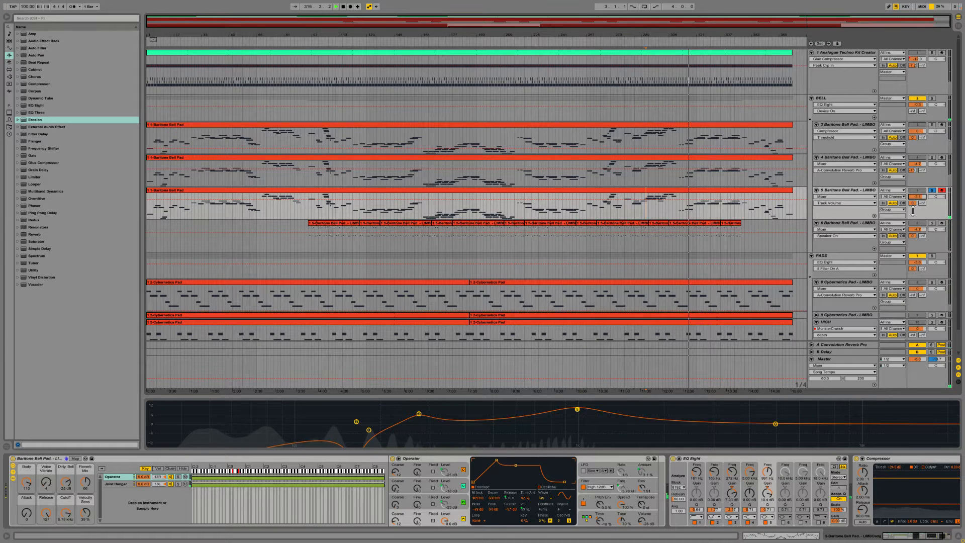
{"action": "left_click", "coordinate": [316, 210]}
{"action": "key", "text": "space"}
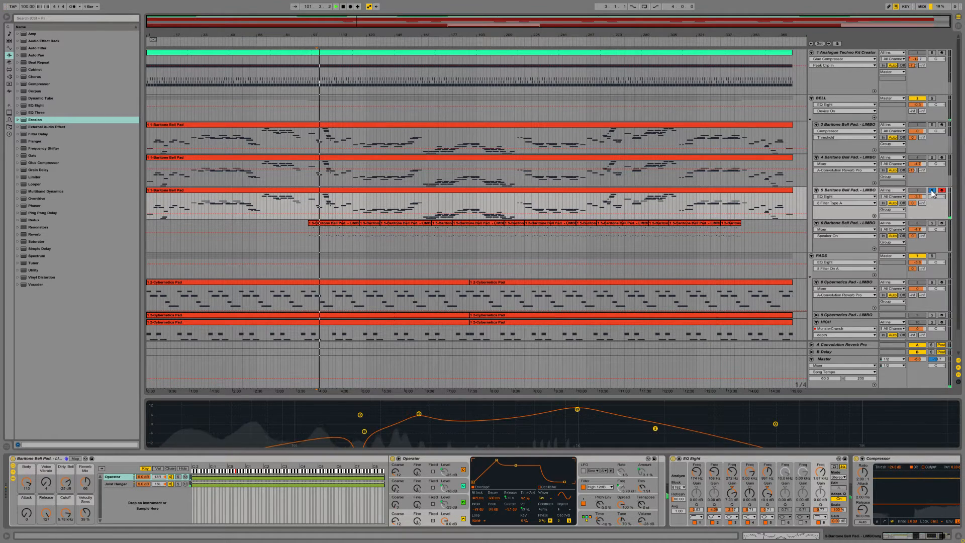
{"action": "left_click", "coordinate": [932, 190]}
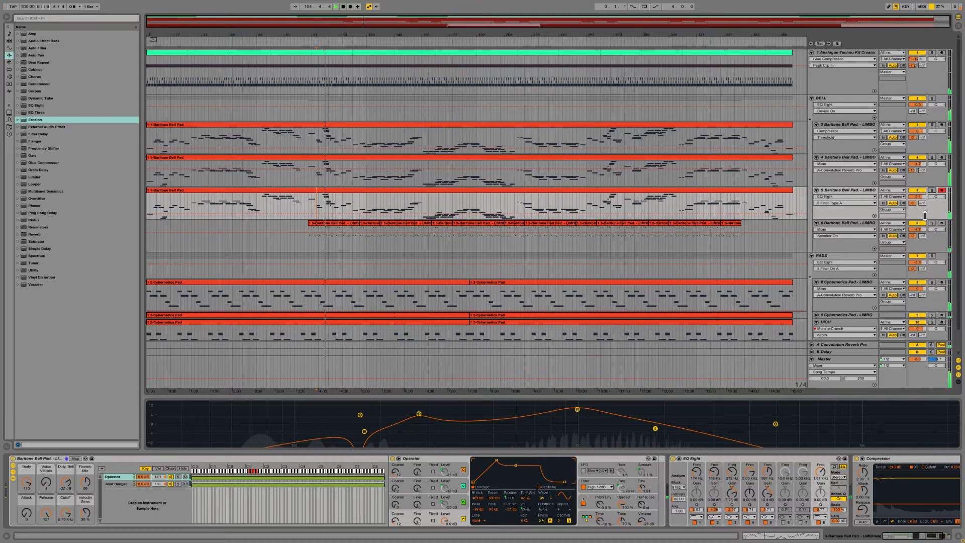
Step: Move Ping Pong Delay ahead of EQ Eight in the device chain of Baritone Bell Pad track 5
{"action": "left_click", "coordinate": [848, 225]}
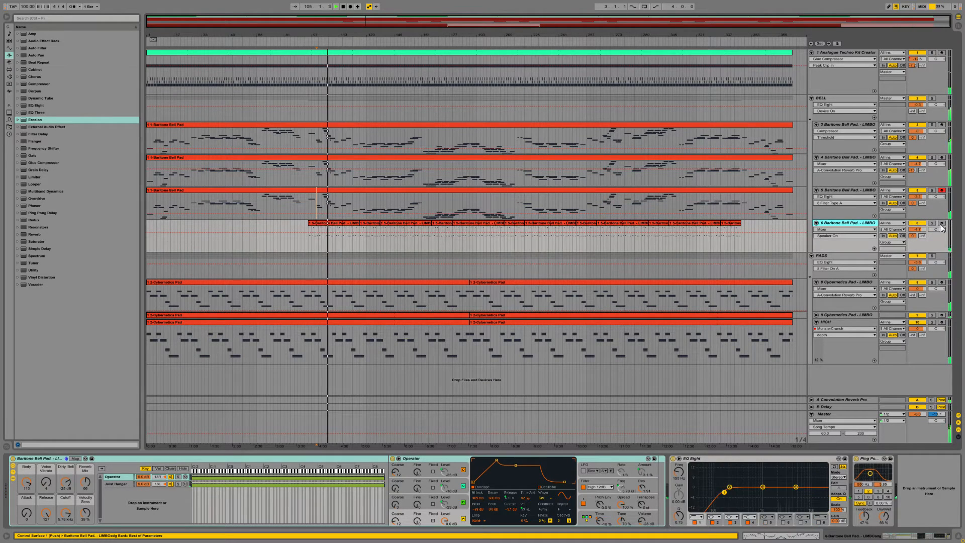
{"action": "left_click", "coordinate": [848, 191]}
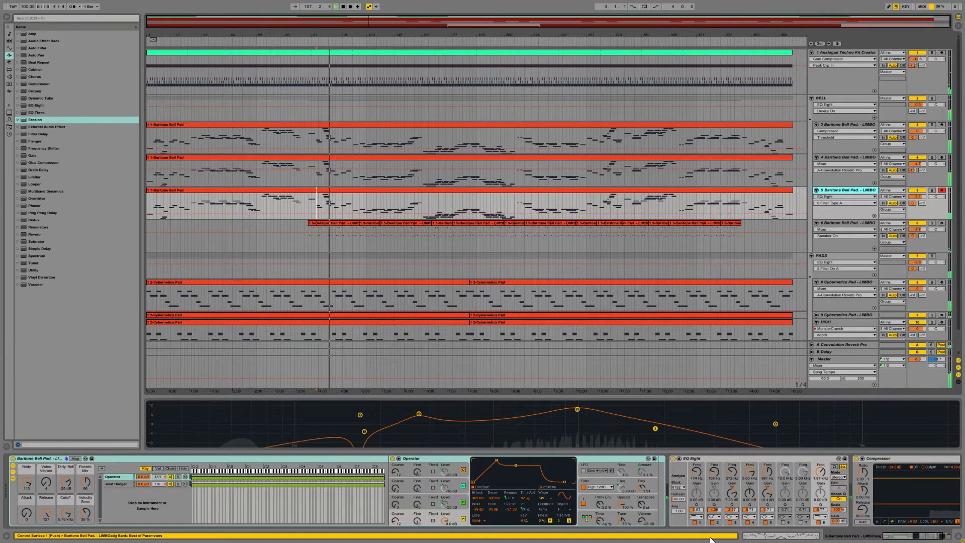
{"action": "left_click_drag", "start_coordinate": [897, 536], "coordinate": [906, 535]}
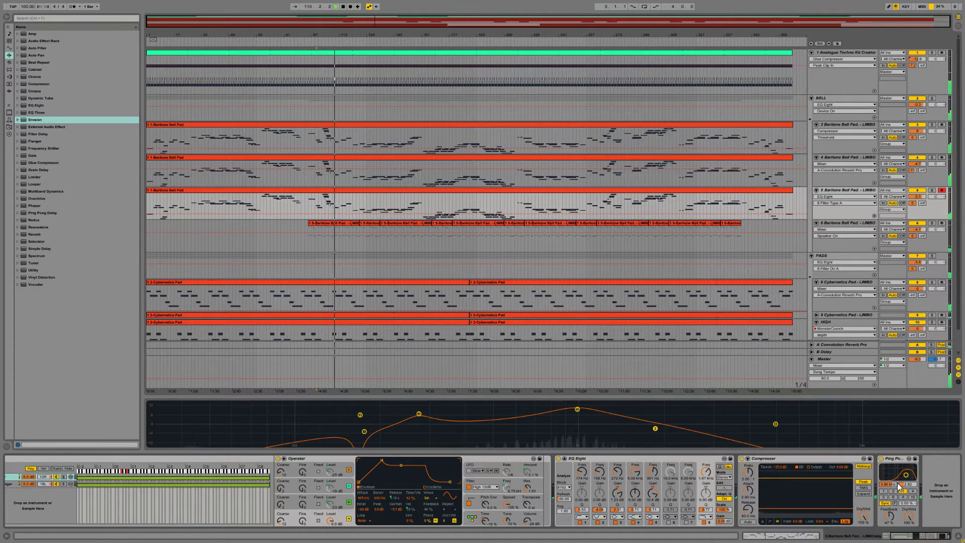
{"action": "left_click", "coordinate": [899, 460]}
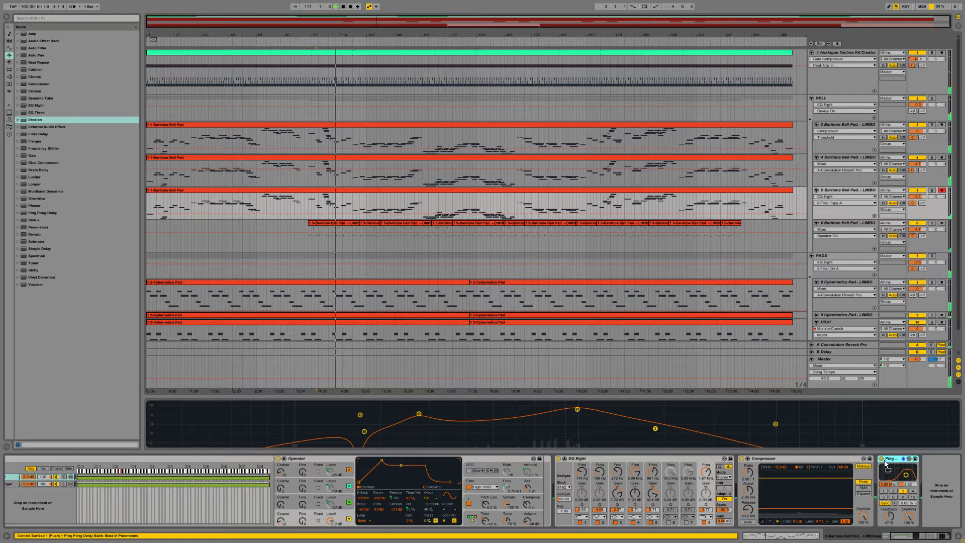
{"action": "left_click_drag", "start_coordinate": [577, 474], "coordinate": [575, 474]}
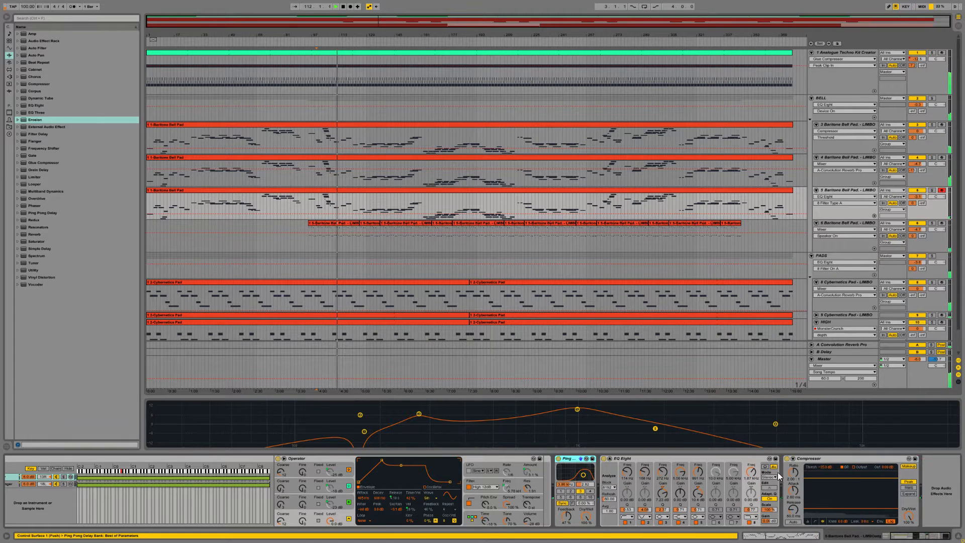
{"action": "left_click", "coordinate": [819, 460]}
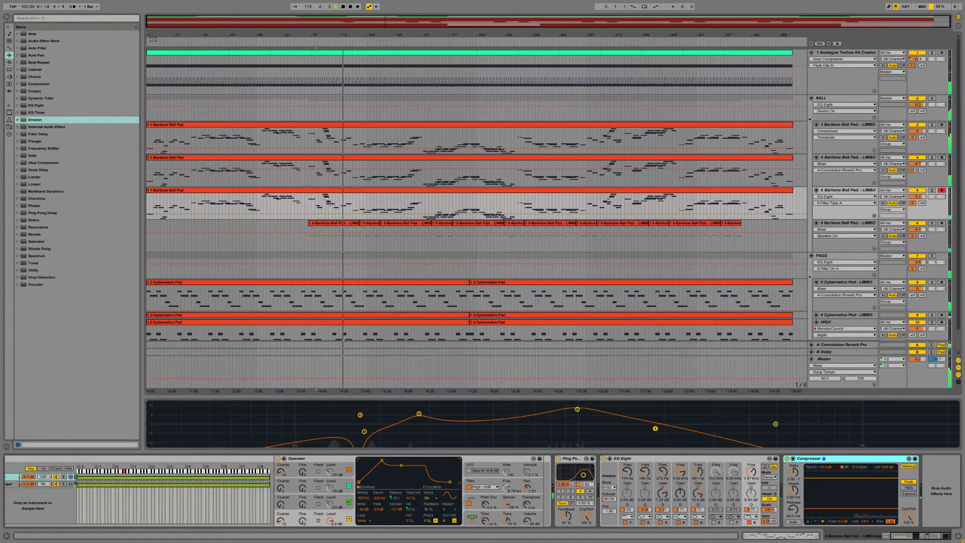
Step: Arm and solo Baritone Bell Pad track 6, and enlarge its EQ Eight curve display
{"action": "left_click", "coordinate": [849, 239]}
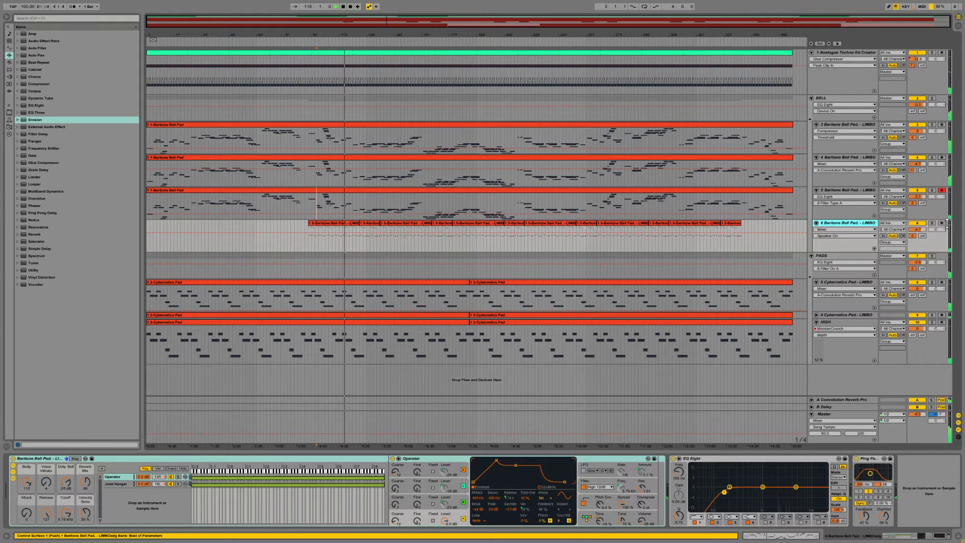
{"action": "left_click", "coordinate": [941, 224]}
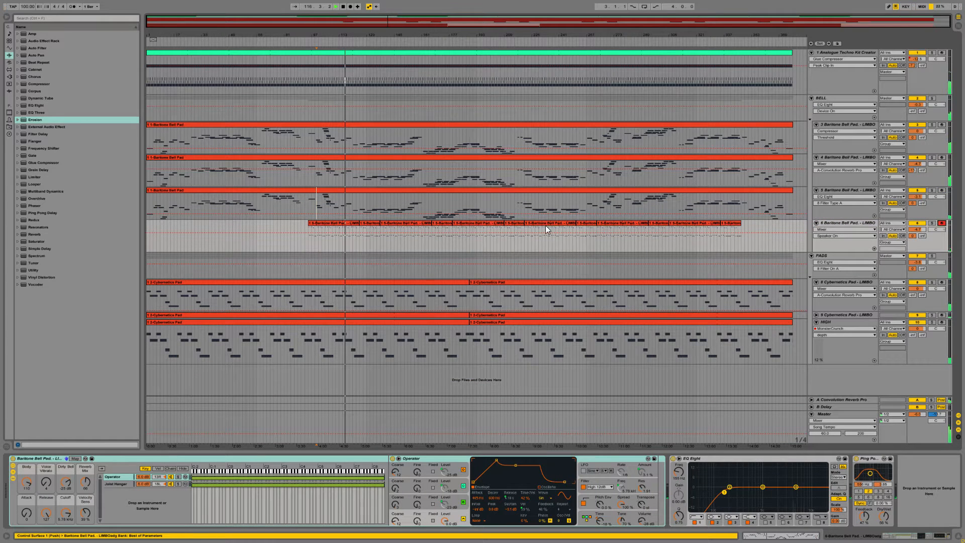
{"action": "left_click", "coordinate": [932, 223]}
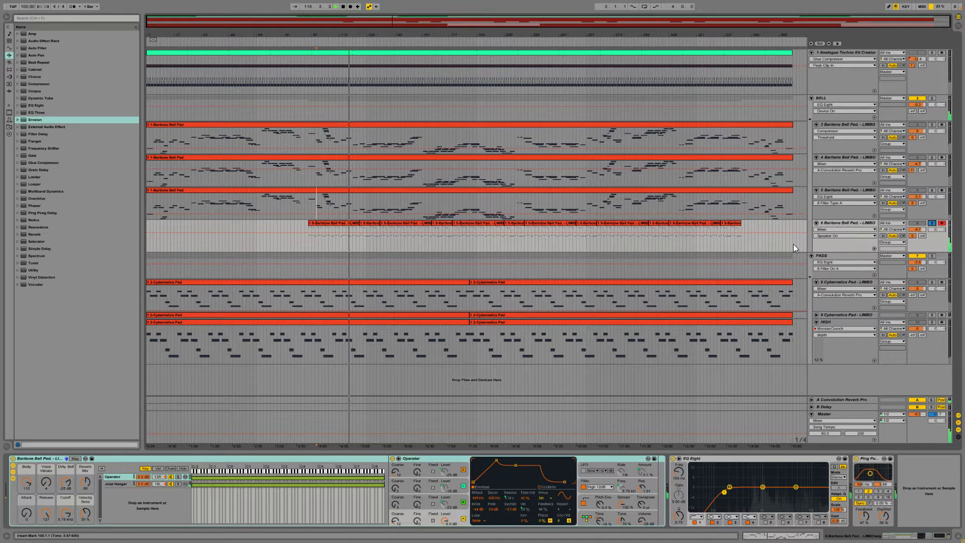
{"action": "left_click", "coordinate": [740, 473]}
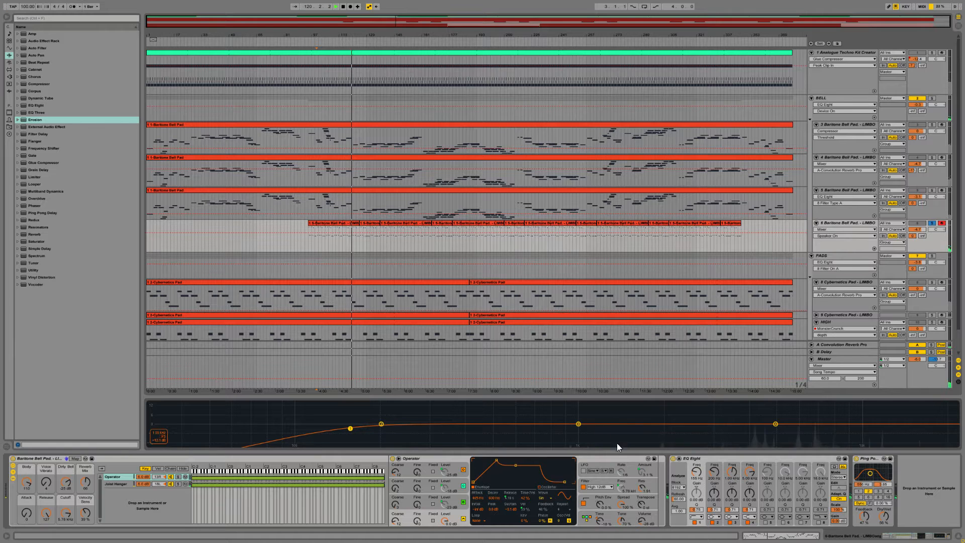
Step: Change track 6's EQ Eight filter 4 to a bell and boost around 3.8 kHz with it
{"action": "left_click_drag", "start_coordinate": [775, 424], "coordinate": [764, 414]}
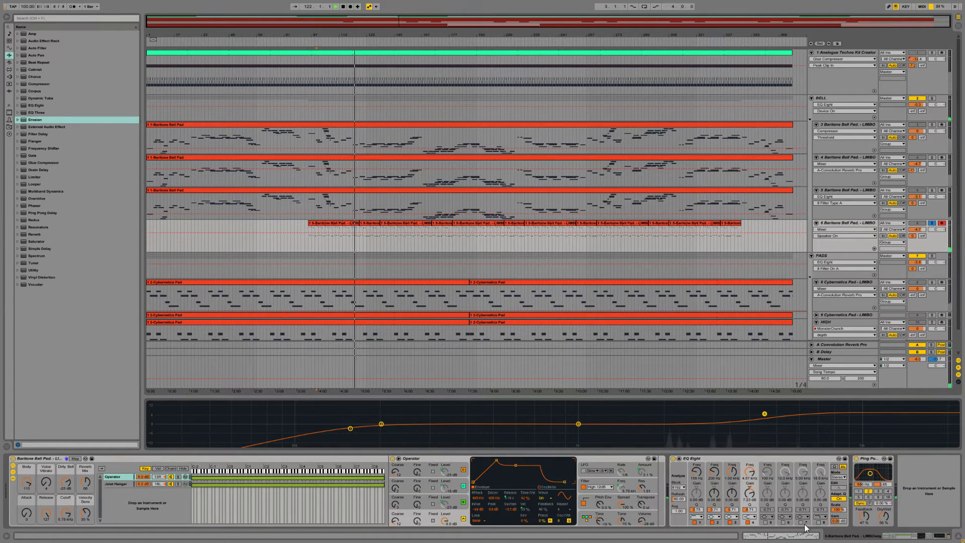
{"action": "left_click", "coordinate": [750, 517]}
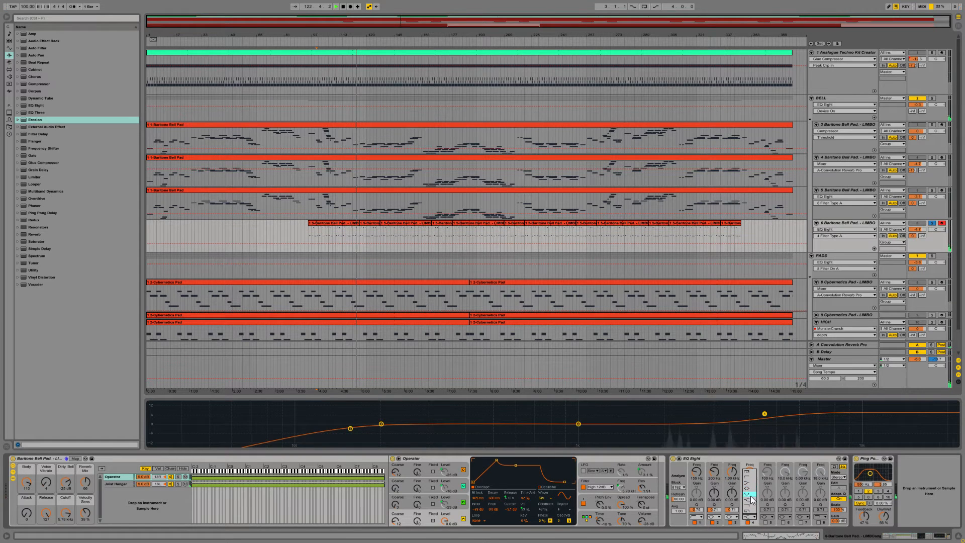
{"action": "left_click", "coordinate": [748, 488]}
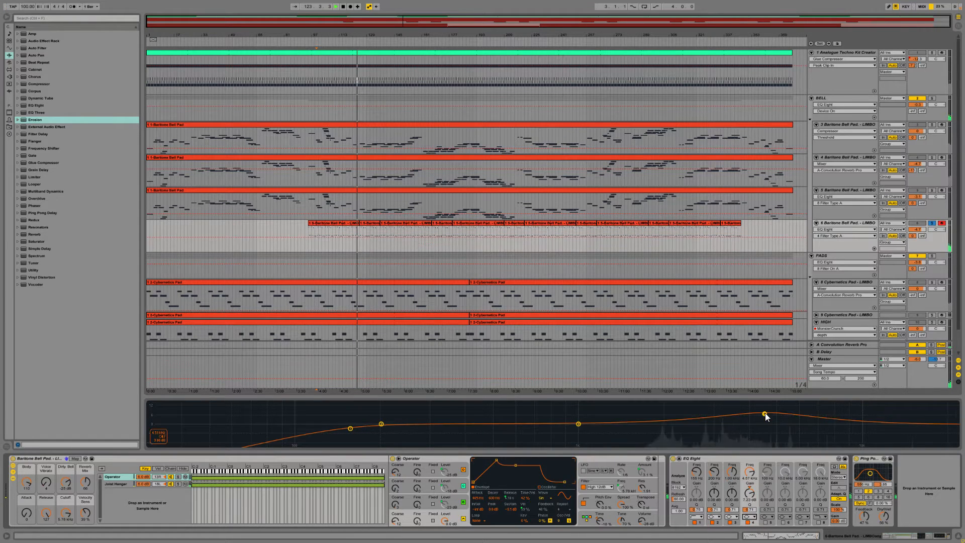
{"action": "mouse_move", "coordinate": [765, 414]}
{"action": "left_mouse_down"}
{"action": "mouse_move", "coordinate": [664, 406]}
{"action": "mouse_move", "coordinate": [767, 403]}
{"action": "mouse_move", "coordinate": [768, 414]}
{"action": "left_mouse_up"}
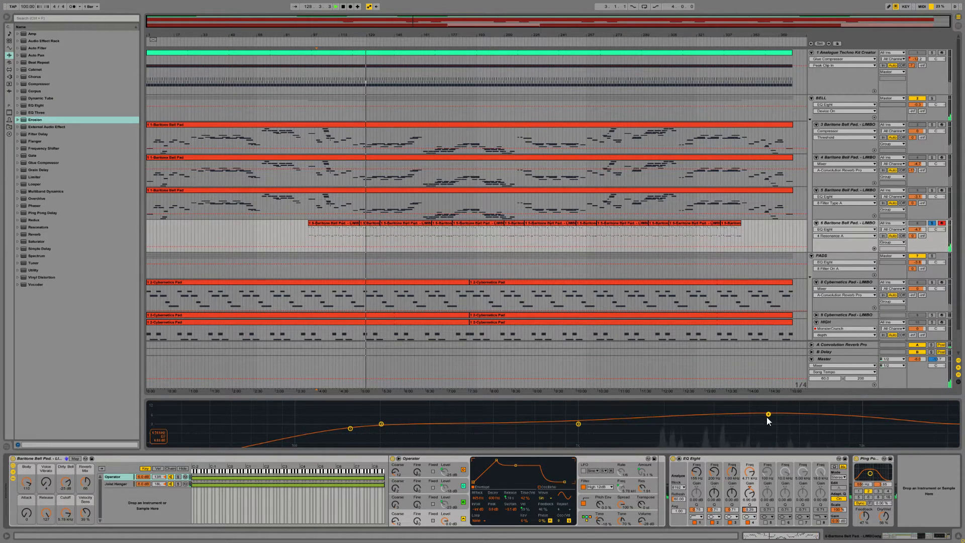
{"action": "left_click_drag", "start_coordinate": [767, 415], "coordinate": [741, 411]}
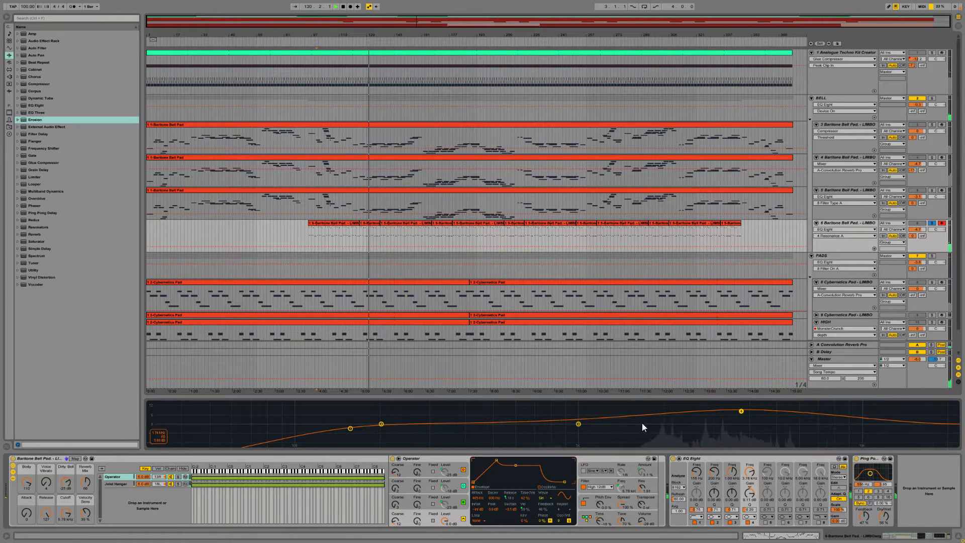
Step: Try a deep EQ Eight cut with filter 3 at about 1.3 kHz on track 6, and widen it with a lower Q
{"action": "left_click", "coordinate": [578, 425]}
{"action": "left_click_drag", "start_coordinate": [578, 424], "coordinate": [612, 445]}
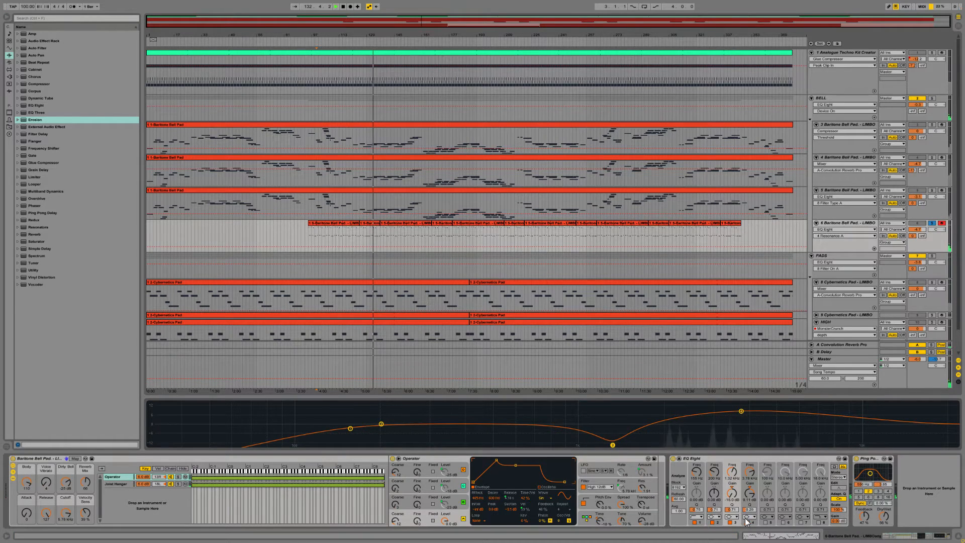
{"action": "left_click_drag", "start_coordinate": [732, 509], "coordinate": [732, 515]}
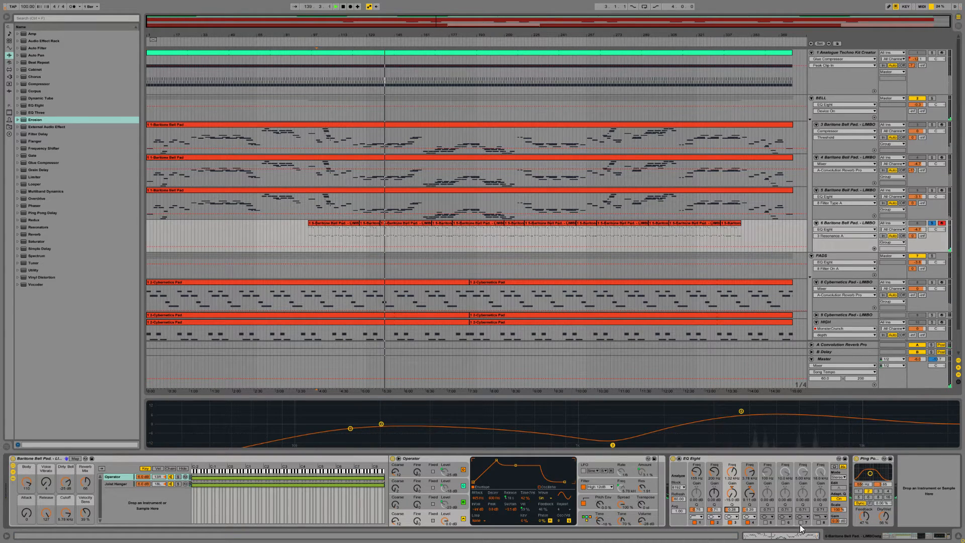
Step: Lower EQ Eight filter 1's Q, raise its low-cut frequency to about 1 kHz, and turn off filters 2 and 3 on track 6
{"action": "left_click_drag", "start_coordinate": [698, 511], "coordinate": [698, 515]}
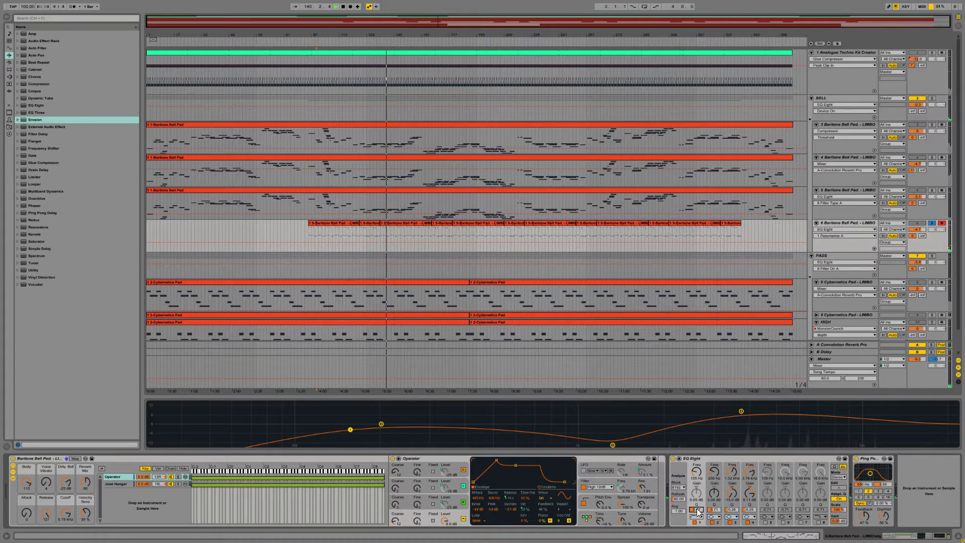
{"action": "left_click_drag", "start_coordinate": [697, 472], "coordinate": [697, 458]}
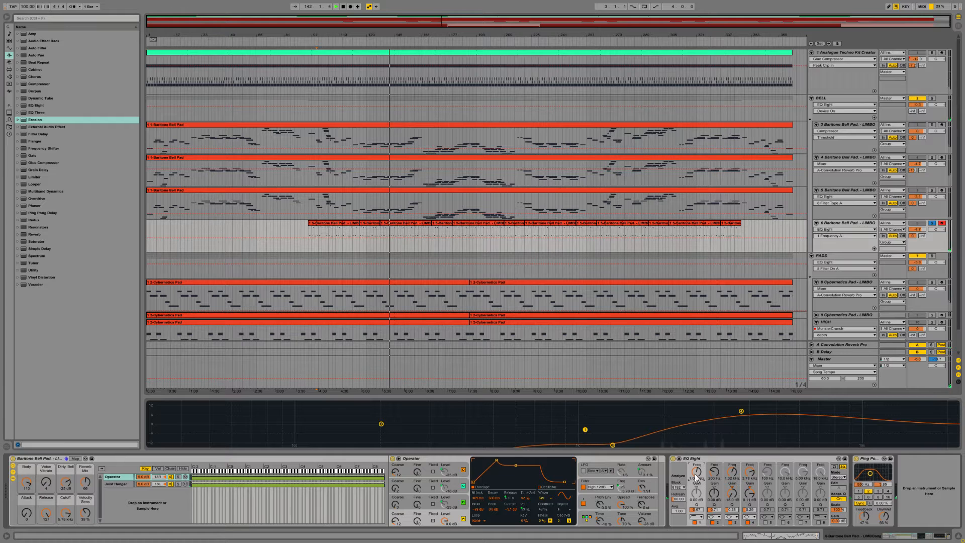
{"action": "left_click", "coordinate": [713, 525]}
{"action": "left_click", "coordinate": [730, 523]}
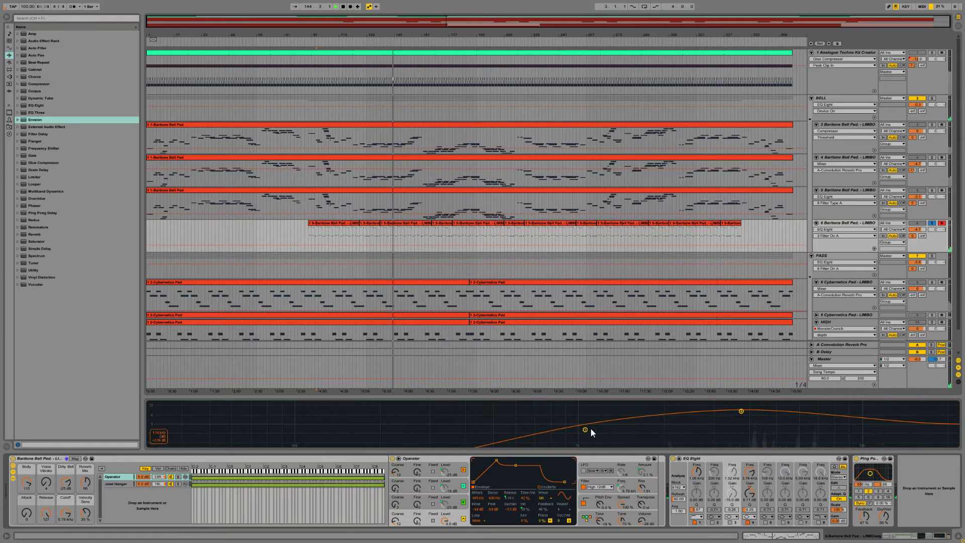
Step: Raise EQ Eight filter 1's low cut to about 1.5 kHz on track 6, and enable filter 8 as a high cut near 10 kHz
{"action": "left_click_drag", "start_coordinate": [585, 430], "coordinate": [630, 434]}
{"action": "left_click", "coordinate": [819, 523]}
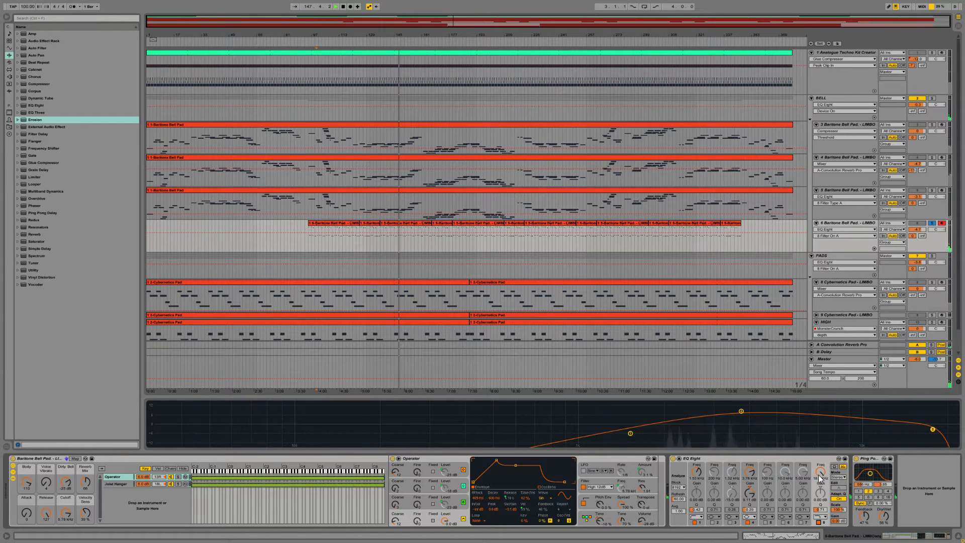
{"action": "left_click_drag", "start_coordinate": [821, 472], "coordinate": [821, 478]}
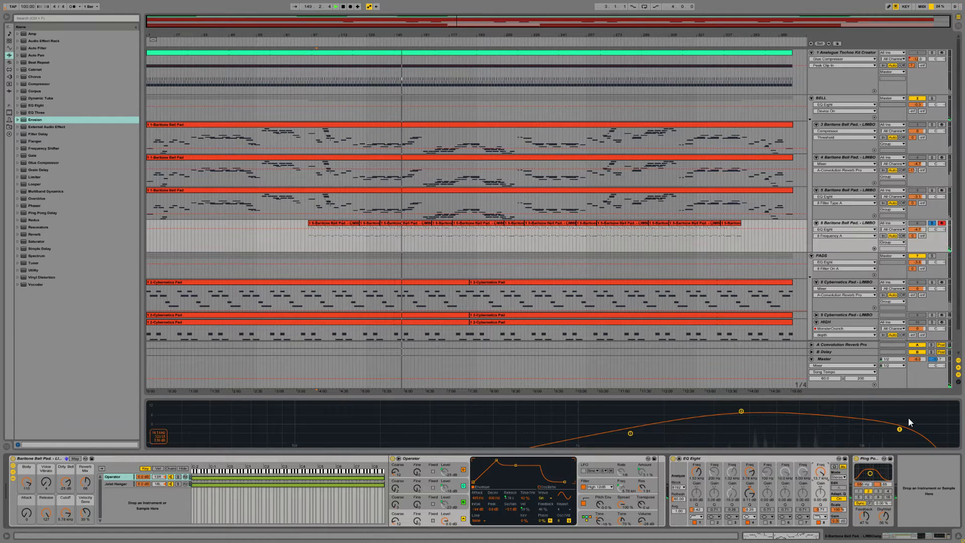
{"action": "left_click_drag", "start_coordinate": [899, 429], "coordinate": [857, 426]}
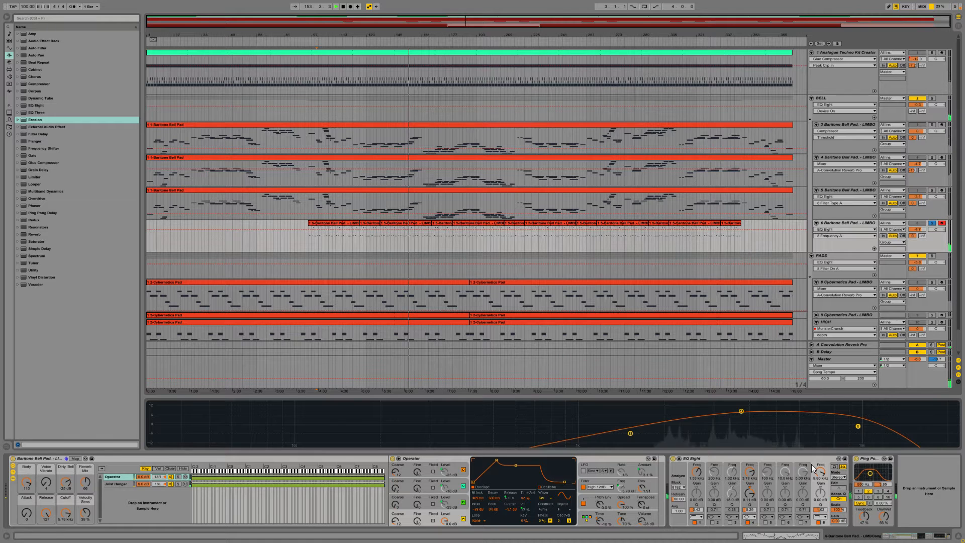
Step: Move Ping Pong Delay ahead of EQ Eight on track 6, and add a Compressor at the end of the device chain
{"action": "left_click", "coordinate": [879, 460]}
{"action": "left_click_drag", "start_coordinate": [821, 467], "coordinate": [688, 469]}
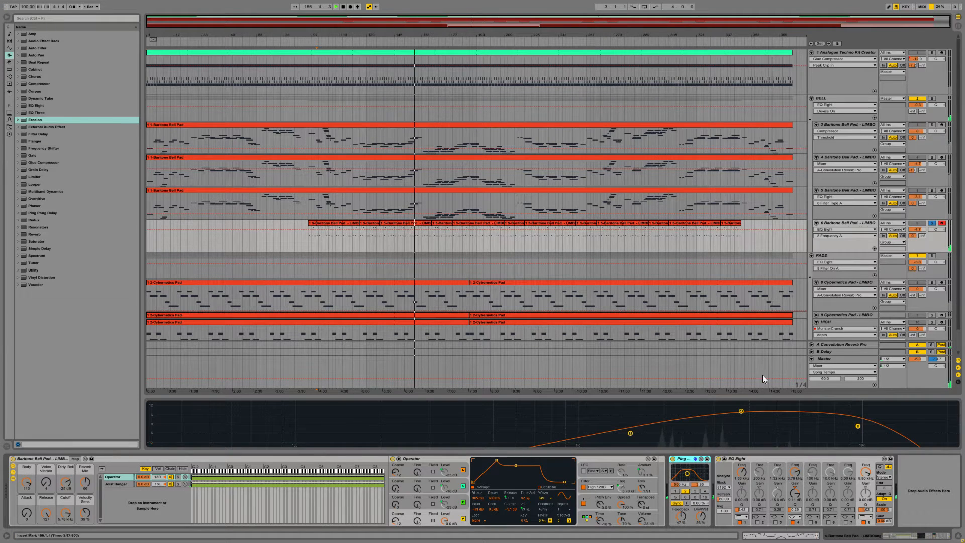
{"action": "left_click", "coordinate": [34, 84]}
{"action": "left_click_drag", "start_coordinate": [875, 490], "coordinate": [911, 502]}
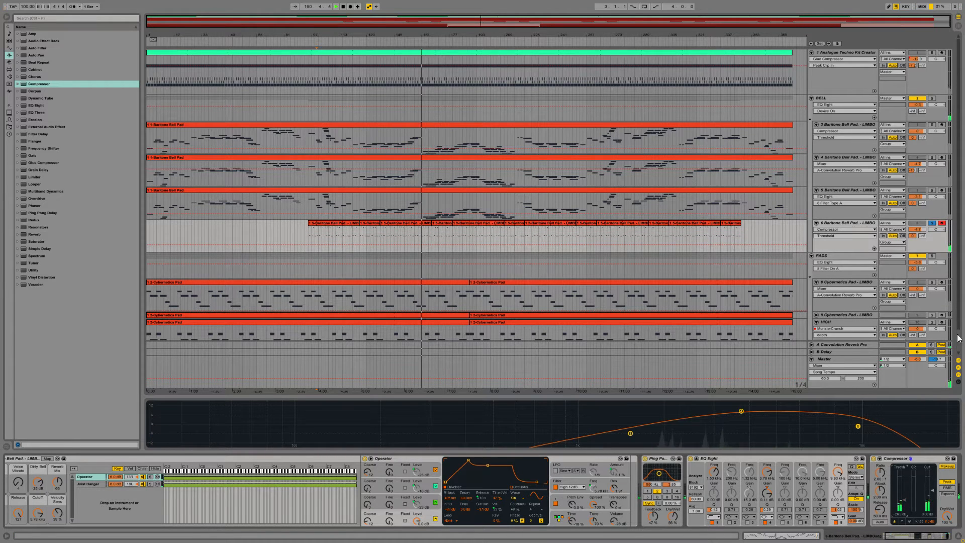
Step: Unsolo track 6 and compare its sound in the mix with EQ Eight and Compressor bypassed and re-enabled
{"action": "left_click", "coordinate": [932, 224]}
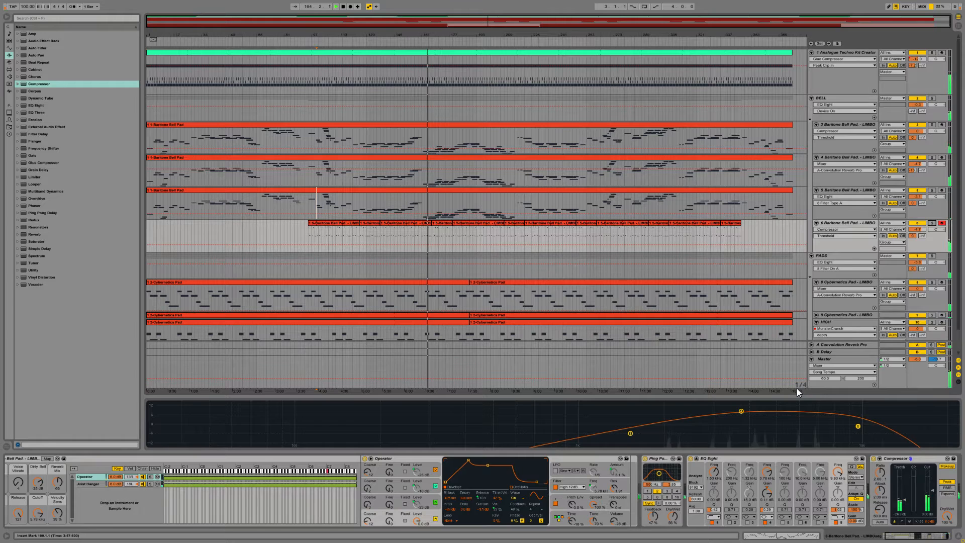
{"action": "left_click", "coordinate": [691, 460]}
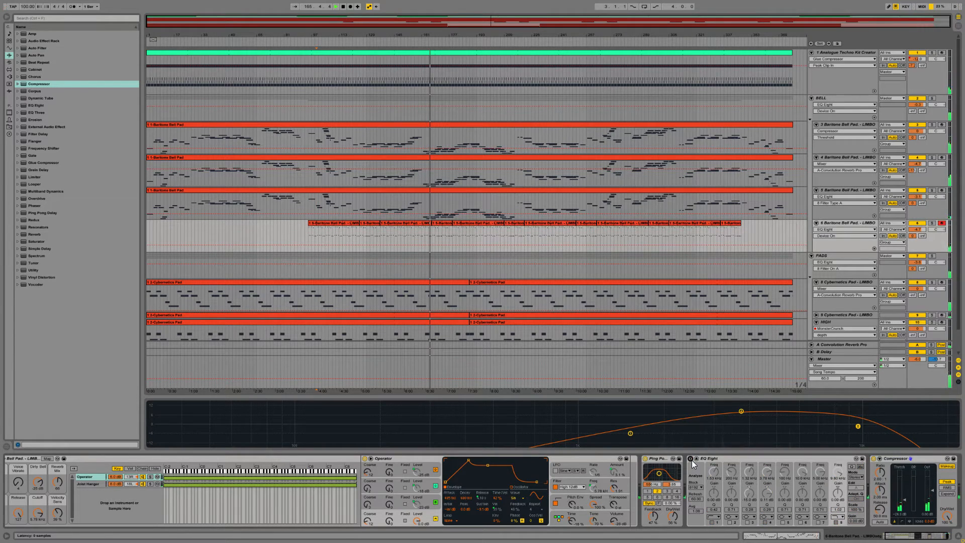
{"action": "left_click", "coordinate": [873, 458]}
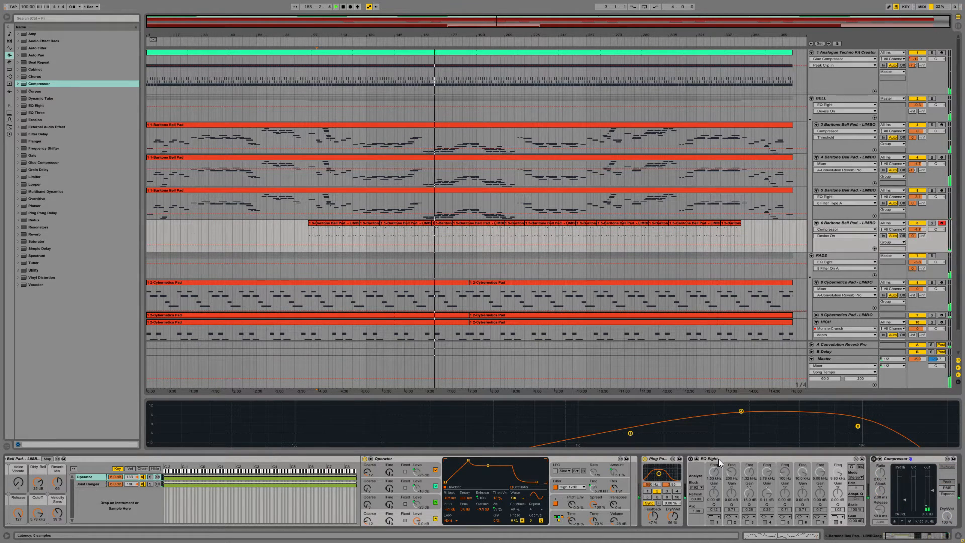
{"action": "left_click", "coordinate": [692, 458]}
{"action": "left_click", "coordinate": [874, 459]}
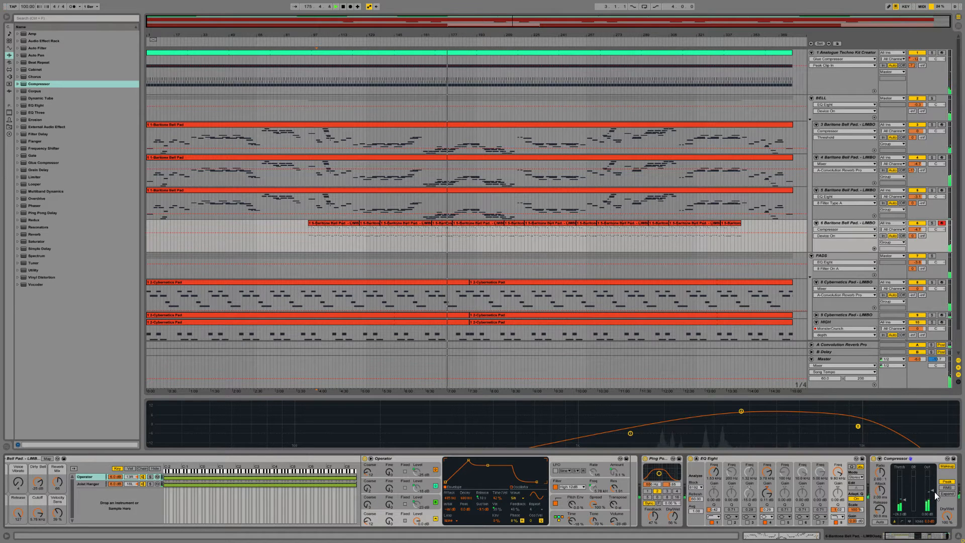
Step: Lower the Compressor's output gain on track 6, and trim the volumes of track 6 and the BELL group
{"action": "left_click_drag", "start_coordinate": [934, 489], "coordinate": [933, 494]}
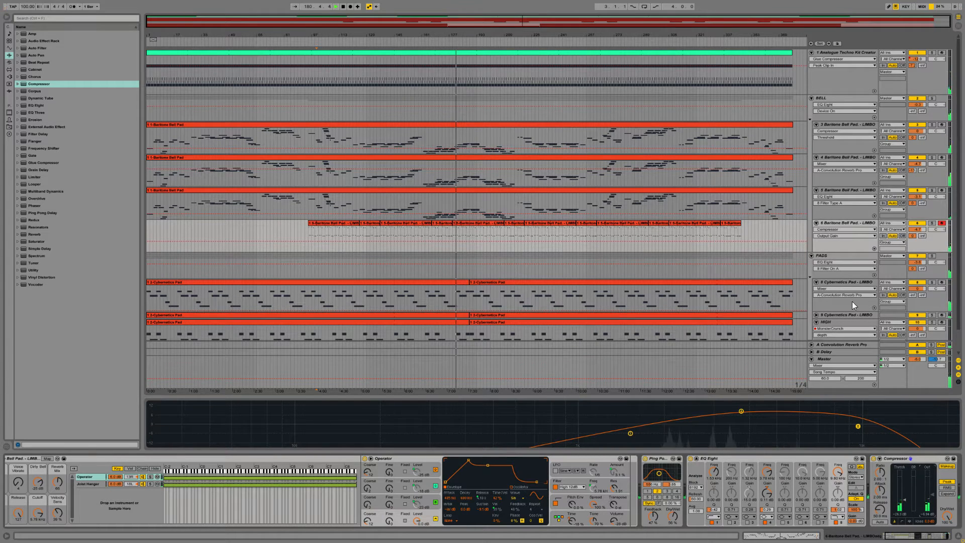
{"action": "left_click_drag", "start_coordinate": [917, 229], "coordinate": [918, 231]}
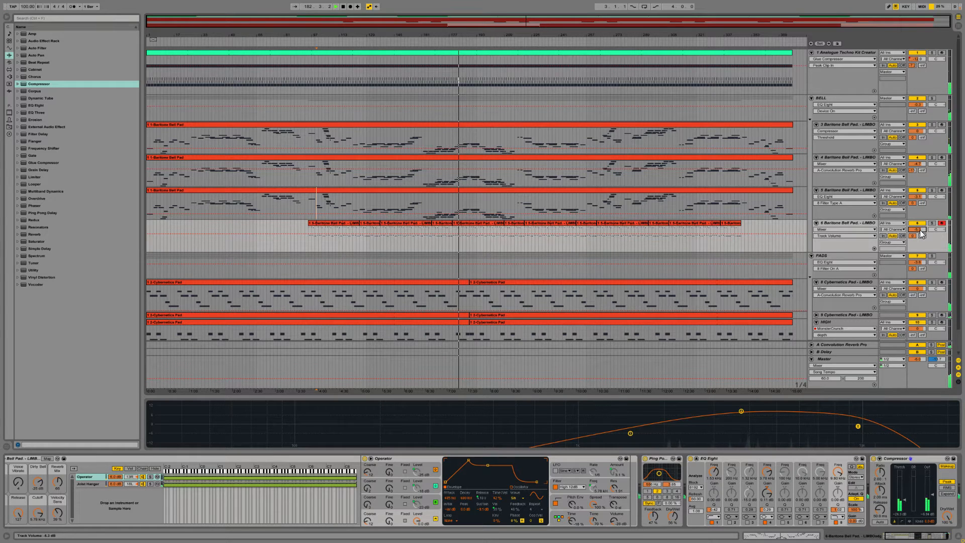
{"action": "left_click_drag", "start_coordinate": [917, 104], "coordinate": [915, 110]}
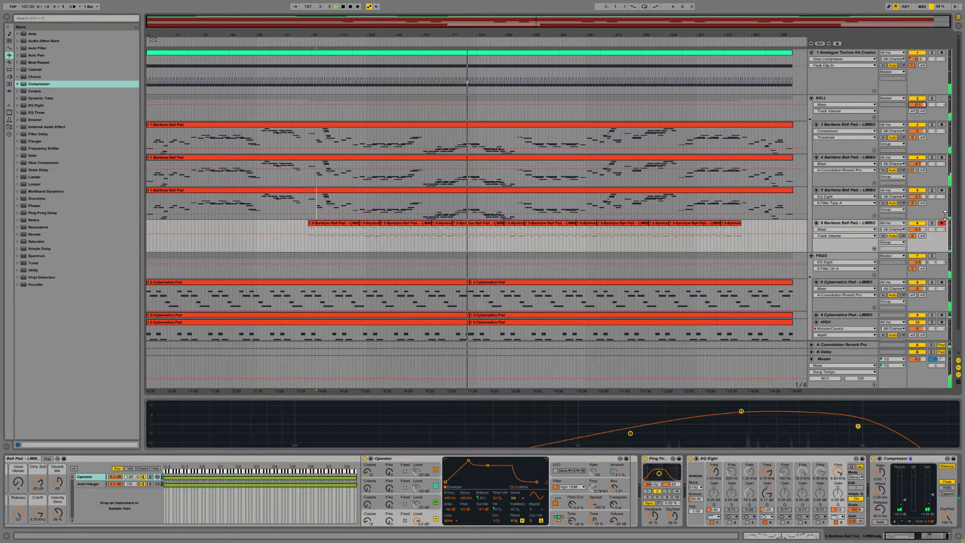
Step: Raise the Ping Pong Delay's Dry/Wet slightly on track 6 and set its beat delay to 3
{"action": "left_click", "coordinate": [860, 224]}
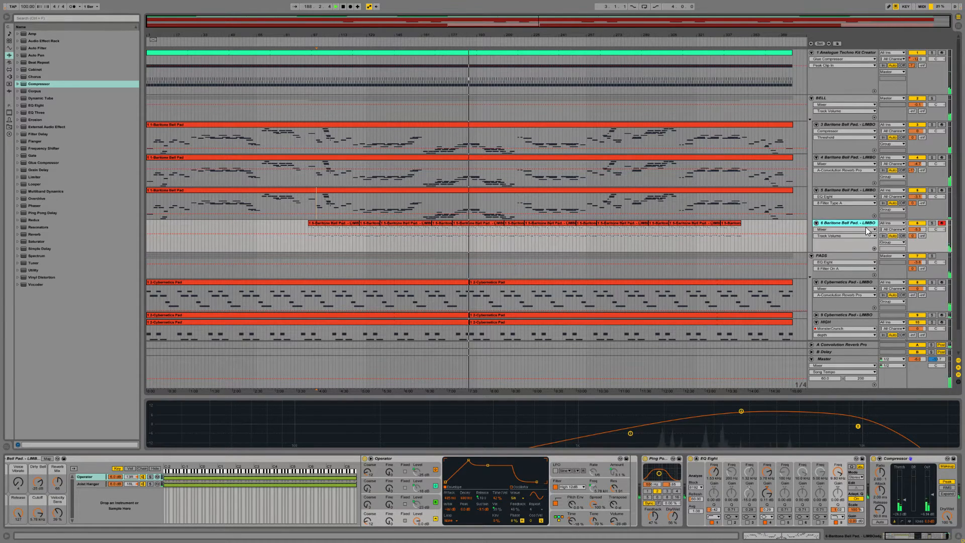
{"action": "left_click_drag", "start_coordinate": [672, 517], "coordinate": [672, 492]}
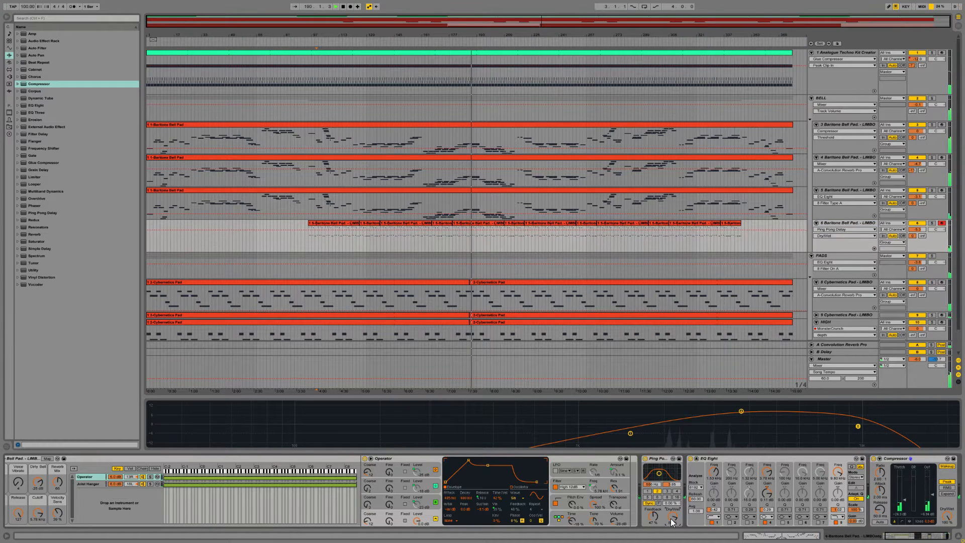
{"action": "left_click", "coordinate": [666, 490]}
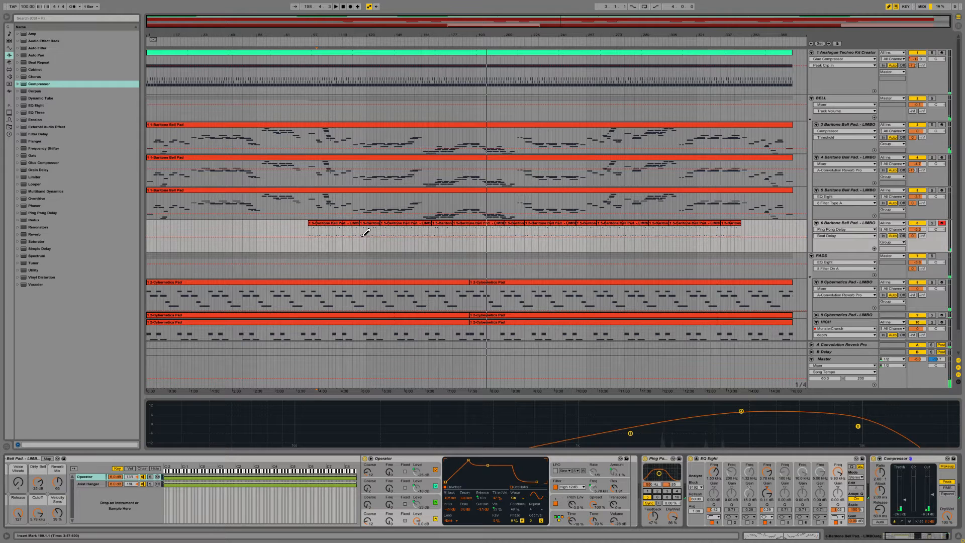
Step: Draw a lowered section of Ping Pong Delay Beat Delay automation across the first two clips of track 6, aligned to the clip edges
{"action": "key", "text": "b"}
{"action": "left_click", "coordinate": [357, 236]}
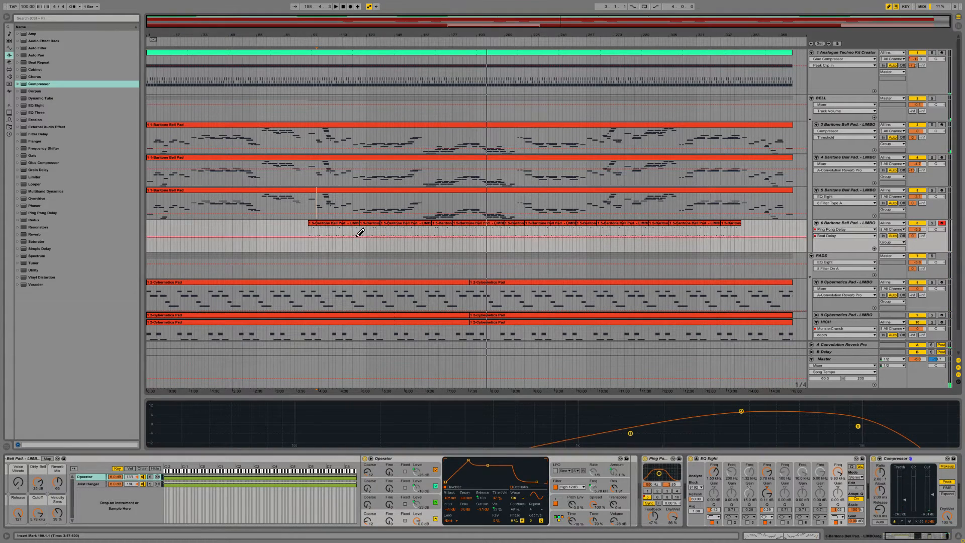
{"action": "left_click", "coordinate": [657, 491]}
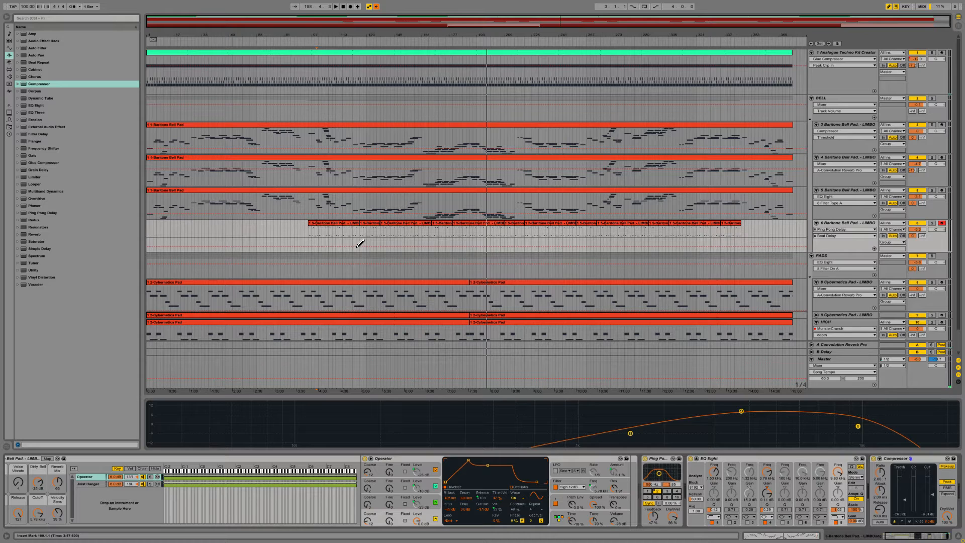
{"action": "mouse_move", "coordinate": [357, 246]}
{"action": "left_mouse_down"}
{"action": "mouse_move", "coordinate": [308, 246]}
{"action": "mouse_move", "coordinate": [377, 245]}
{"action": "left_mouse_up"}
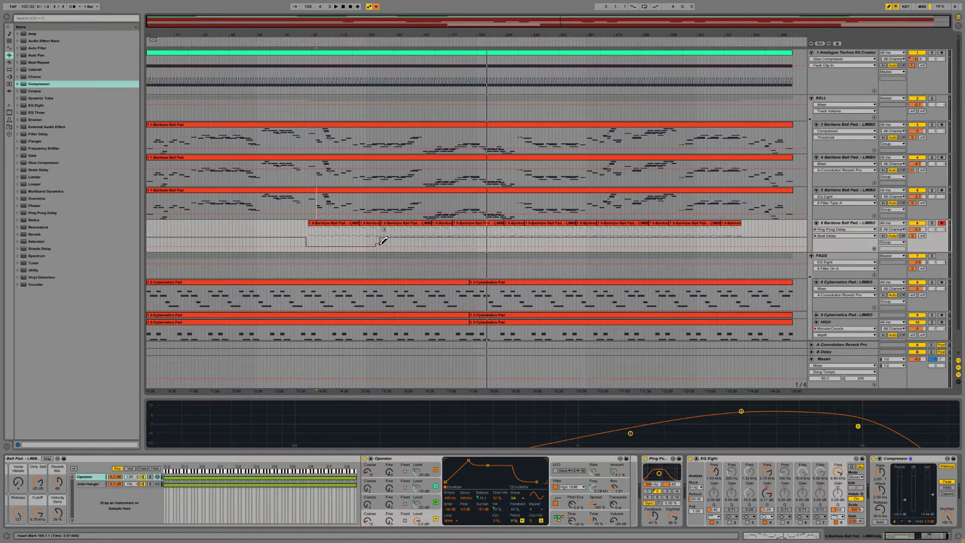
{"action": "left_click_drag", "start_coordinate": [378, 243], "coordinate": [380, 246]}
{"action": "left_click_drag", "start_coordinate": [386, 34], "coordinate": [387, 195]}
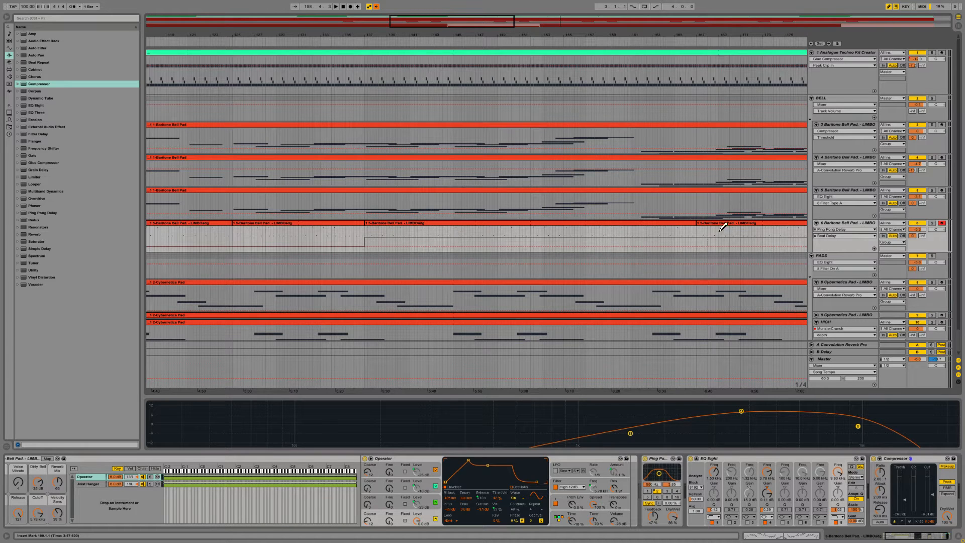
{"action": "left_click_drag", "start_coordinate": [441, 21], "coordinate": [440, 5]}
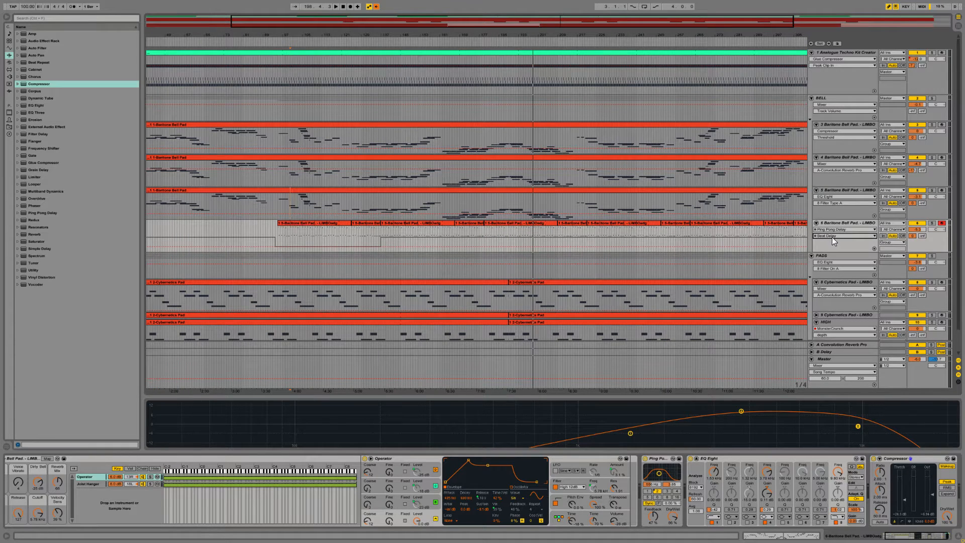
Step: Re-enable the Beat Delay automation and draw a second lowered section across the fifth and sixth clips of track 6
{"action": "right_click", "coordinate": [656, 497]}
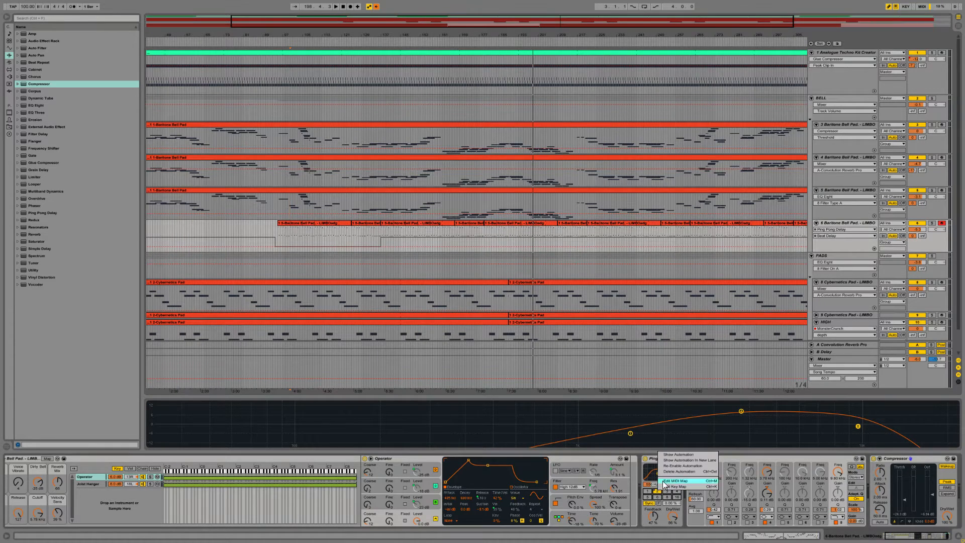
{"action": "left_click", "coordinate": [669, 465]}
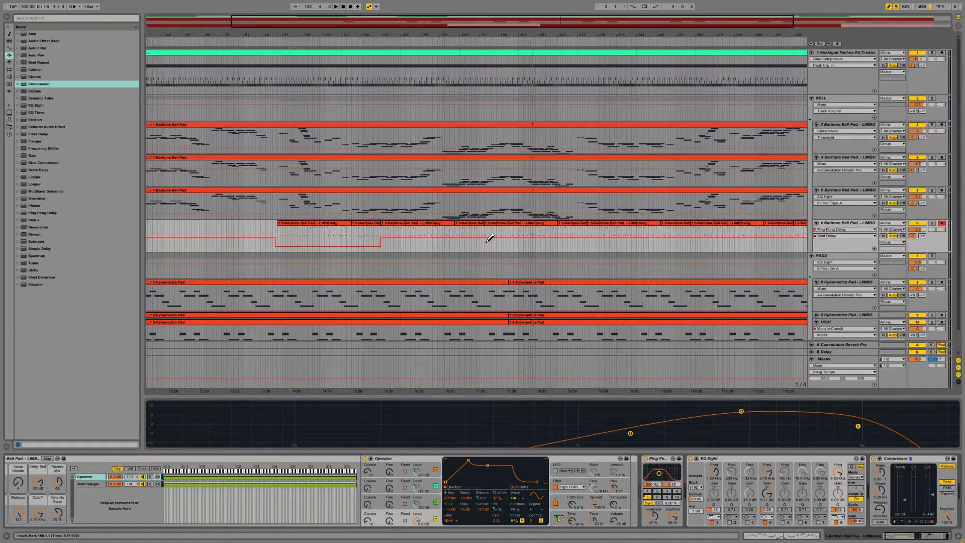
{"action": "left_click_drag", "start_coordinate": [486, 242], "coordinate": [587, 243]}
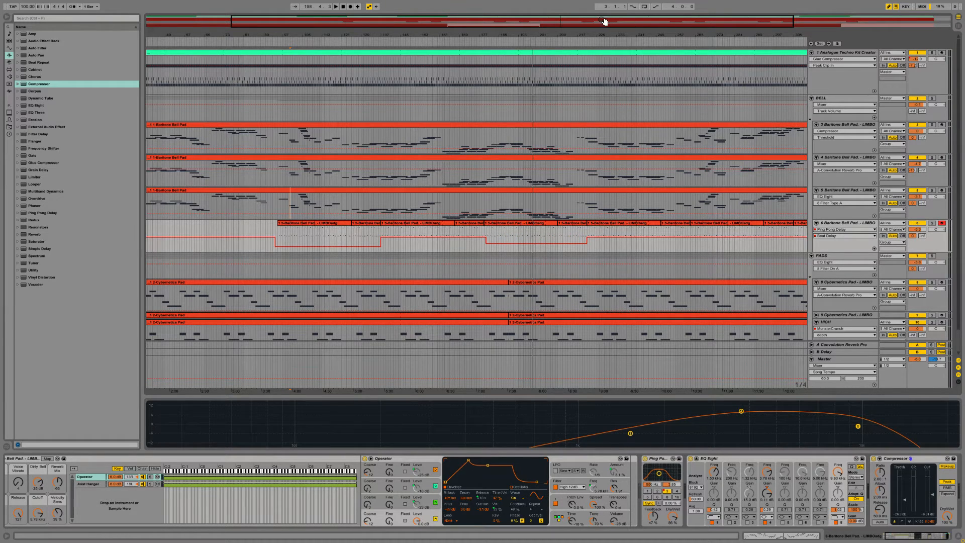
{"action": "left_click_drag", "start_coordinate": [596, 34], "coordinate": [596, 73]}
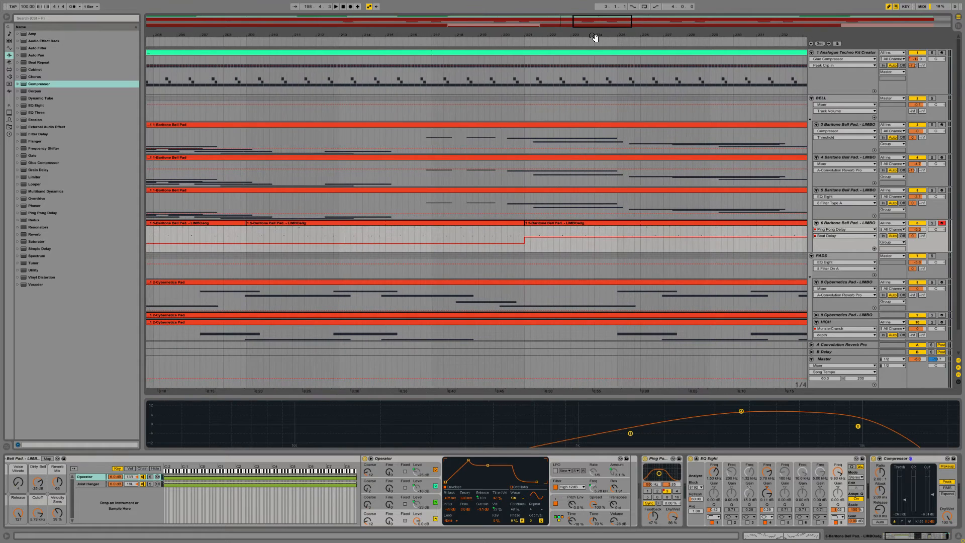
{"action": "left_click_drag", "start_coordinate": [587, 24], "coordinate": [587, 1]}
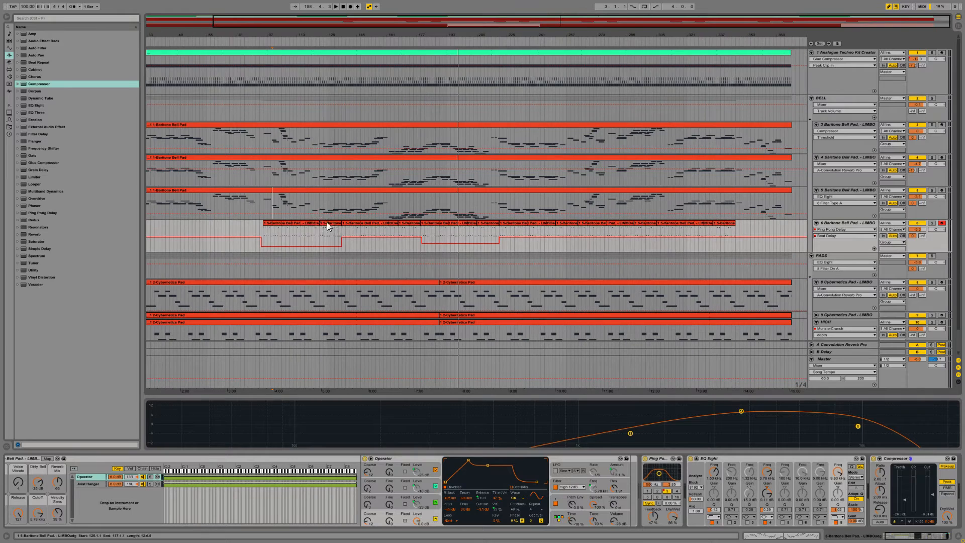
Step: Listen to the arrangement from the first, third, fifth and seventh clips of track 6 to compare the Beat Delay changes
{"action": "left_click", "coordinate": [270, 224]}
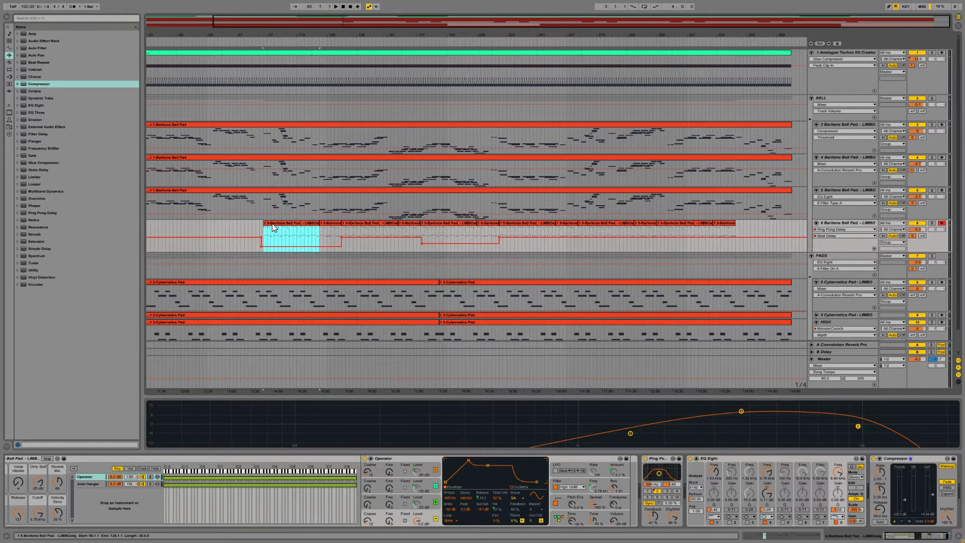
{"action": "key", "text": "space"}
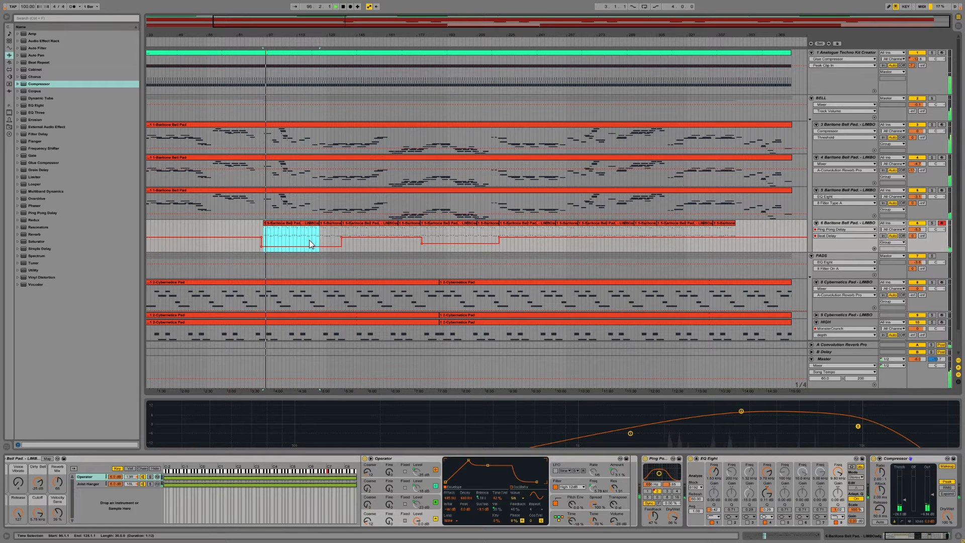
{"action": "left_click", "coordinate": [348, 223]}
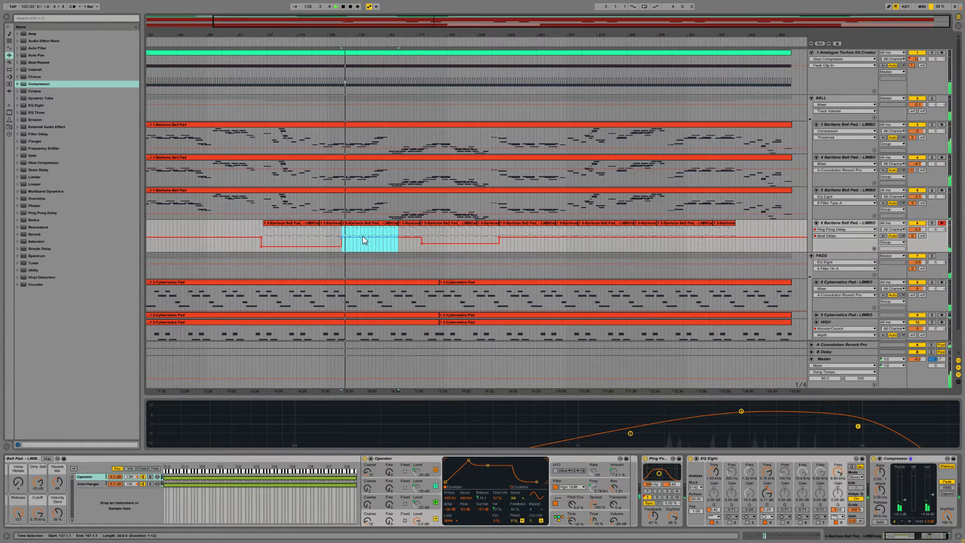
{"action": "left_click", "coordinate": [446, 227]}
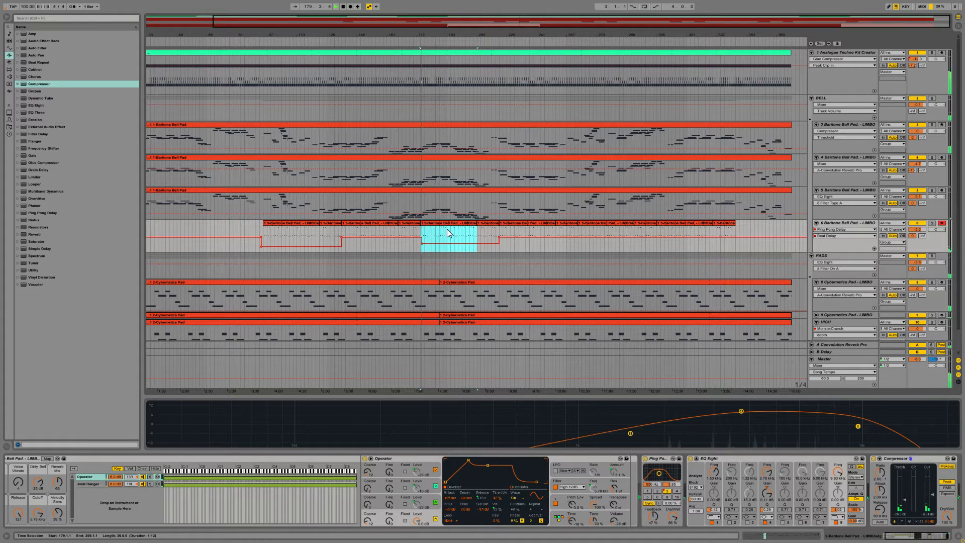
{"action": "left_click", "coordinate": [516, 232]}
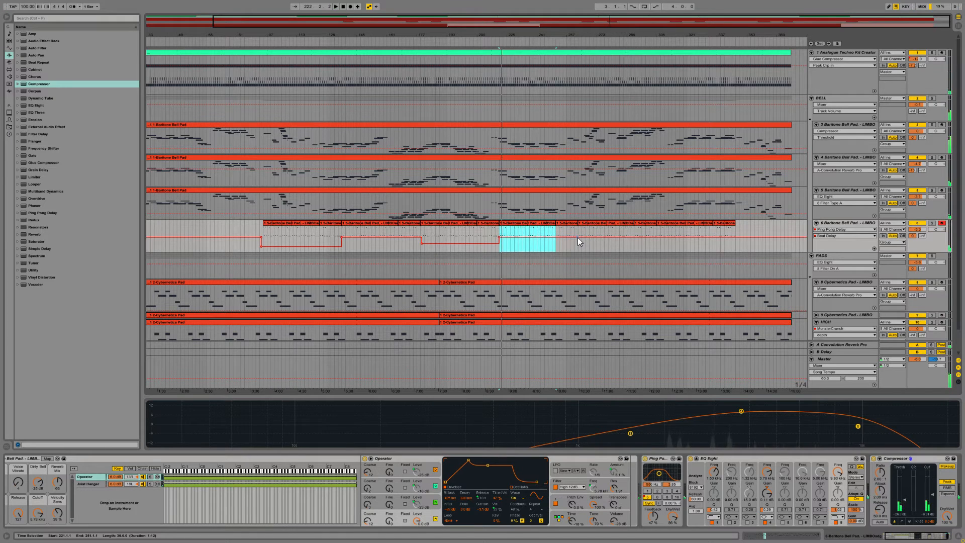
Step: Drop the Beat Delay automation to a low value from the ninth clip of track 6, with its breakpoints aligned to the clip start
{"action": "left_click_drag", "start_coordinate": [587, 238], "coordinate": [587, 247]}
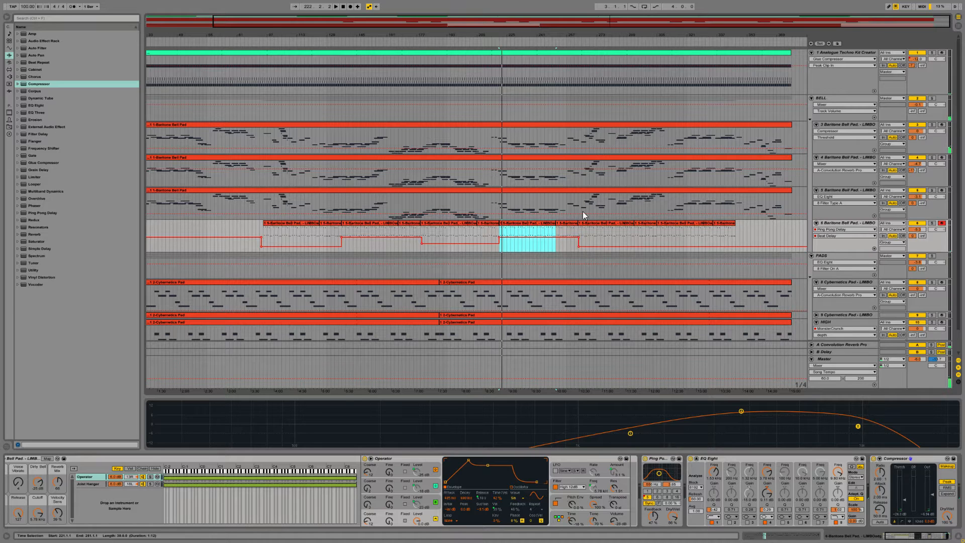
{"action": "left_click_drag", "start_coordinate": [583, 34], "coordinate": [583, 131]}
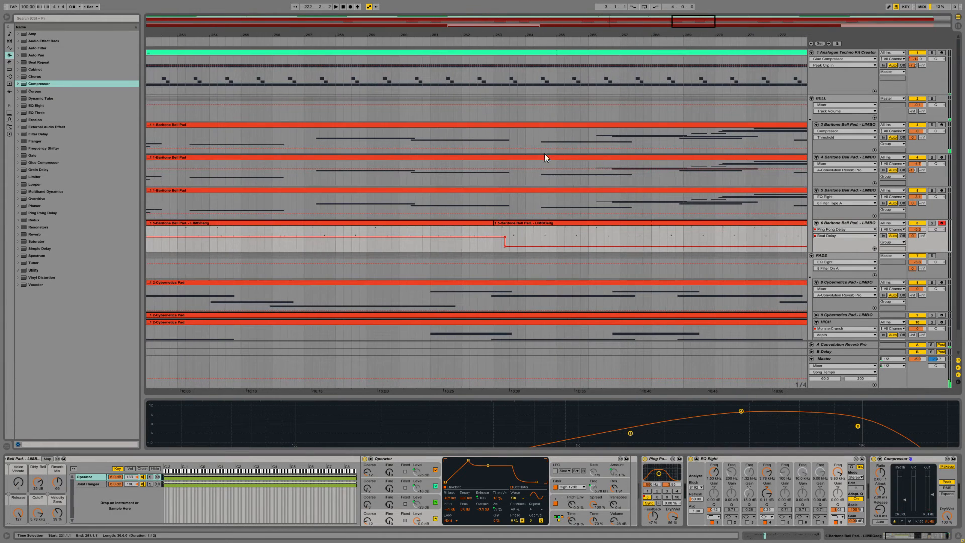
{"action": "left_click", "coordinate": [494, 237]}
{"action": "left_click_drag", "start_coordinate": [505, 246], "coordinate": [492, 245]}
{"action": "left_click_drag", "start_coordinate": [676, 25], "coordinate": [676, 5]}
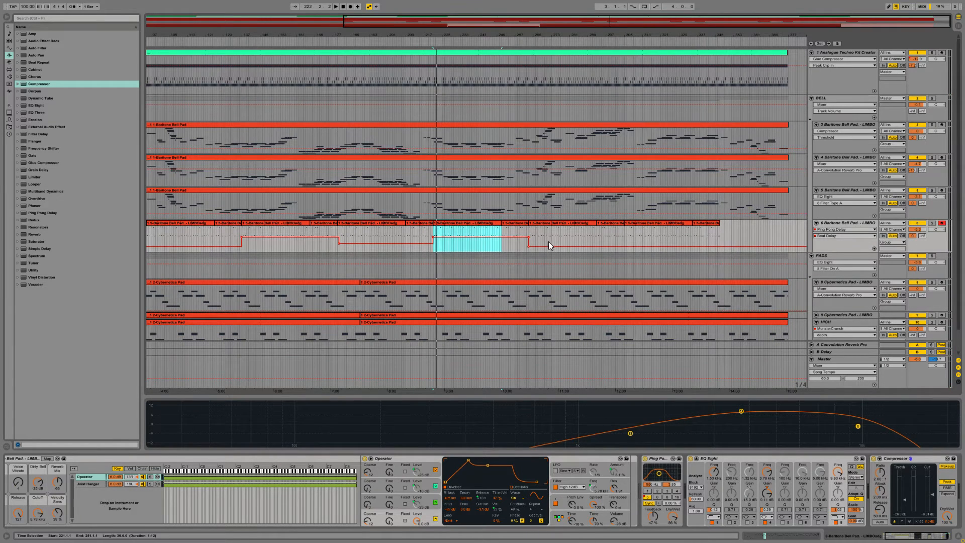
Step: Draw irregular stepped Beat Delay automation across the last two clips of track 6, reworking its start and undoing the last edit
{"action": "key", "text": "b"}
{"action": "mouse_move", "coordinate": [632, 245]}
{"action": "left_mouse_down"}
{"action": "mouse_move", "coordinate": [635, 234]}
{"action": "mouse_move", "coordinate": [684, 244]}
{"action": "mouse_move", "coordinate": [726, 237]}
{"action": "left_mouse_up"}
{"action": "mouse_move", "coordinate": [629, 244]}
{"action": "left_mouse_down"}
{"action": "mouse_move", "coordinate": [624, 228]}
{"action": "mouse_move", "coordinate": [633, 243]}
{"action": "mouse_move", "coordinate": [636, 228]}
{"action": "left_mouse_up"}
{"action": "left_click", "coordinate": [634, 243]}
{"action": "key", "text": "ctrl+z"}
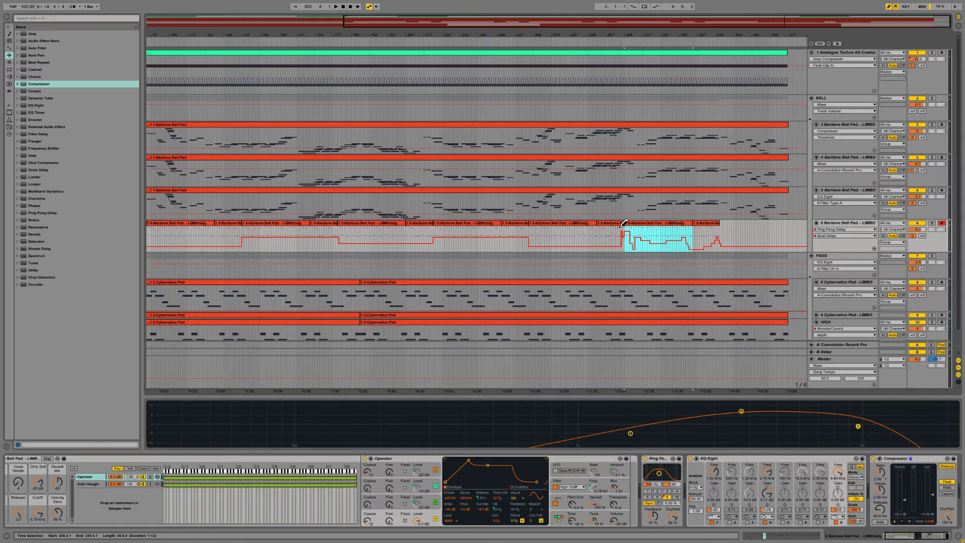
Step: Listen to the arrangement from just before the eleventh clip of track 6 to check the stepped Beat Delay automation
{"action": "key", "text": "v"}
{"action": "left_click", "coordinate": [617, 244]}
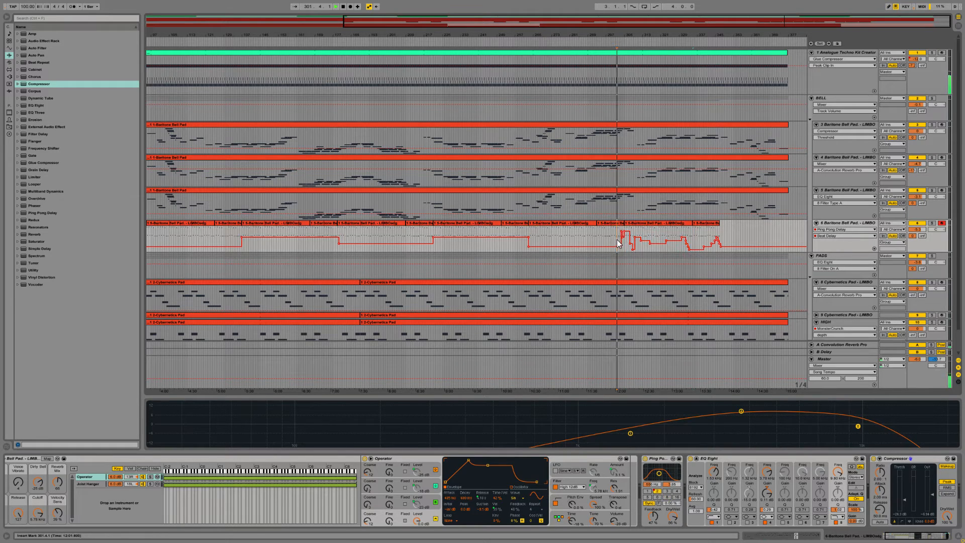
{"action": "key", "text": "space"}
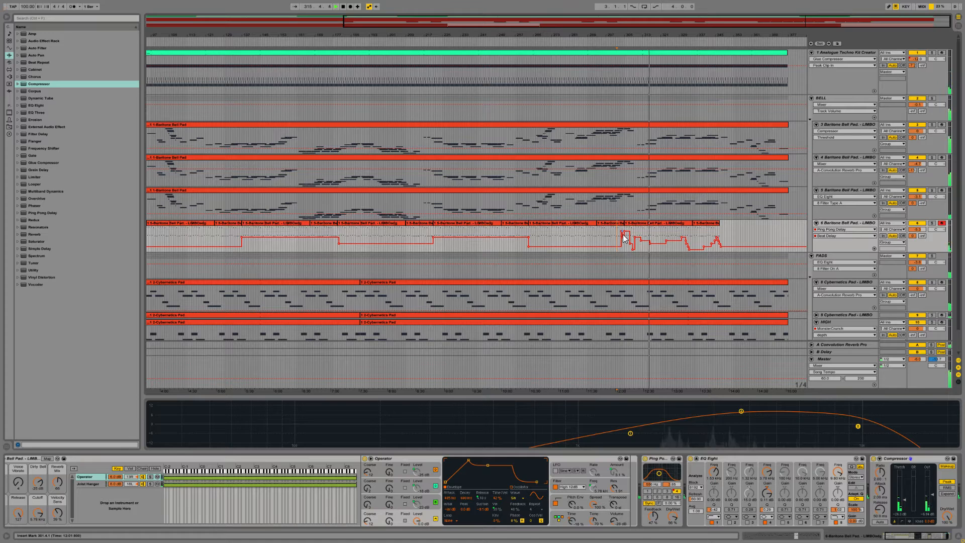
{"action": "key", "text": "space"}
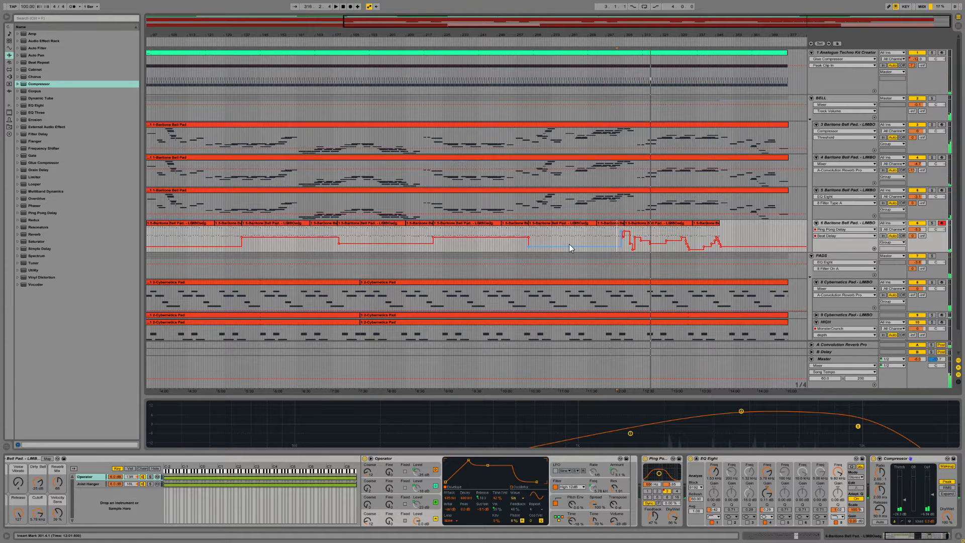
Step: Draw jagged, rapidly changing Beat Delay automation across the ninth and tenth clips of track 6 and play that section back
{"action": "key", "text": "b"}
{"action": "mouse_move", "coordinate": [569, 239]}
{"action": "left_mouse_down"}
{"action": "mouse_move", "coordinate": [549, 239]}
{"action": "mouse_move", "coordinate": [552, 231]}
{"action": "mouse_move", "coordinate": [629, 233]}
{"action": "left_mouse_up"}
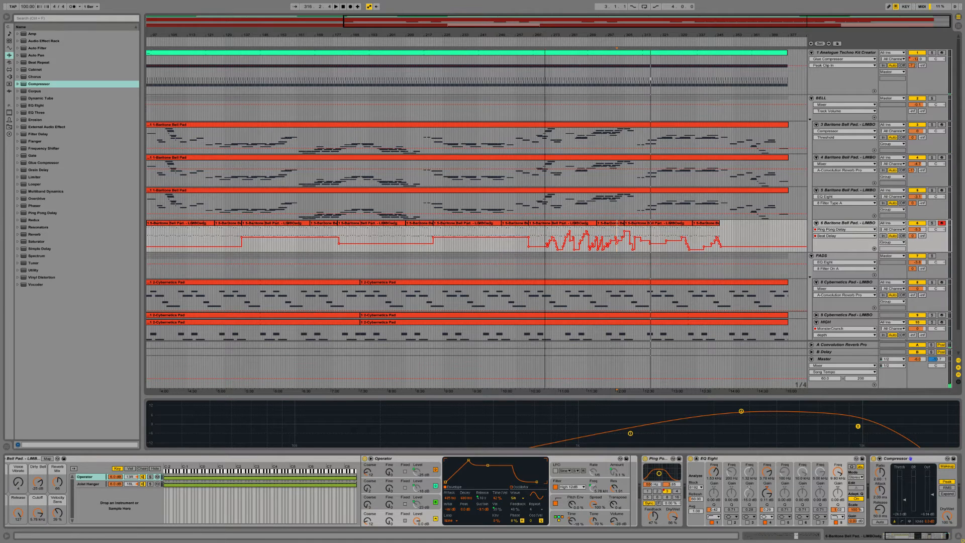
{"action": "key", "text": "space"}
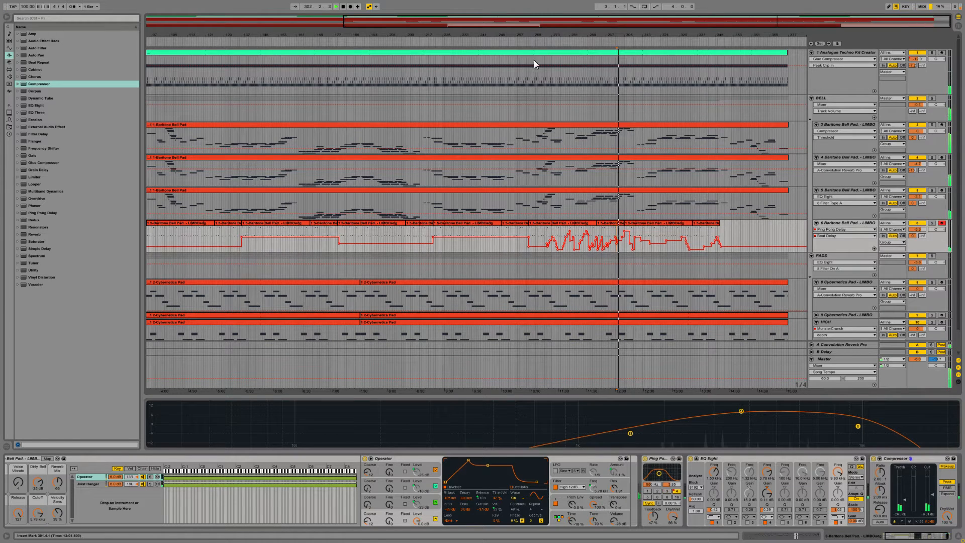
{"action": "left_click", "coordinate": [539, 242]}
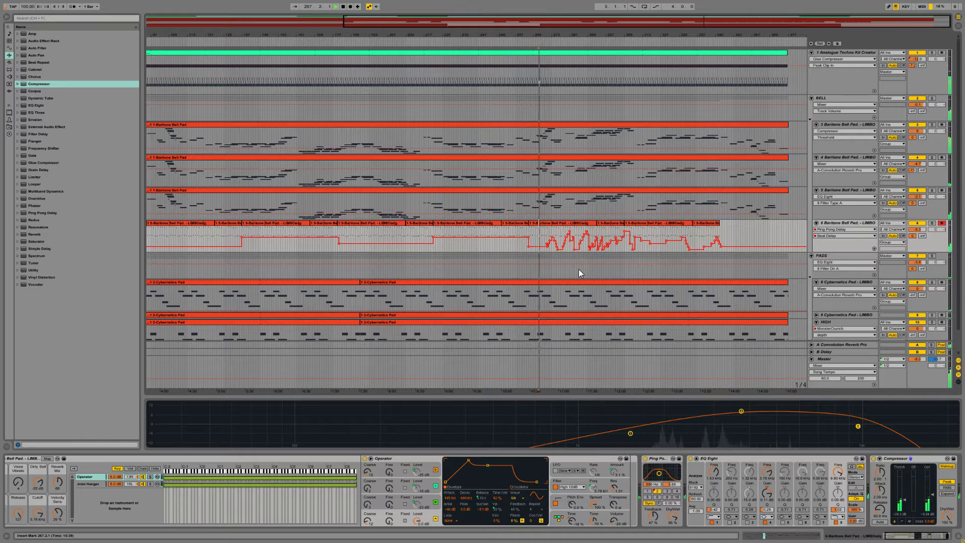
{"action": "left_click", "coordinate": [547, 251]}
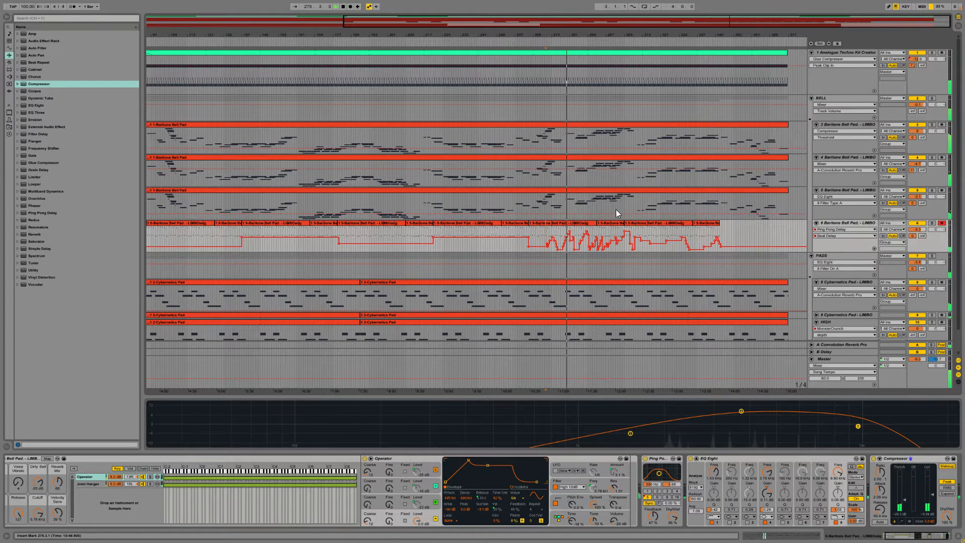
Step: Duplicate track 6 and delete the first eight clips with their automation from the copy, track 7
{"action": "left_click", "coordinate": [839, 224]}
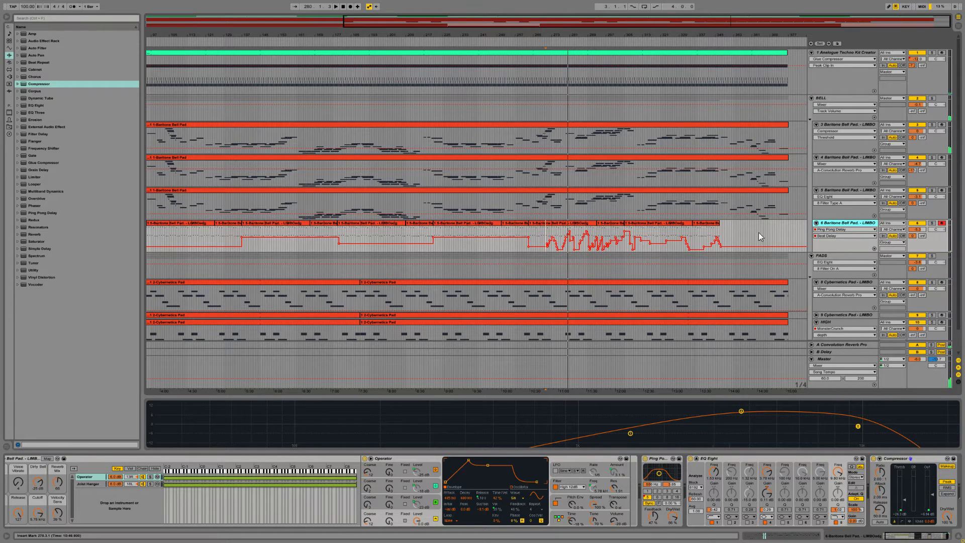
{"action": "key", "text": "ctrl+d"}
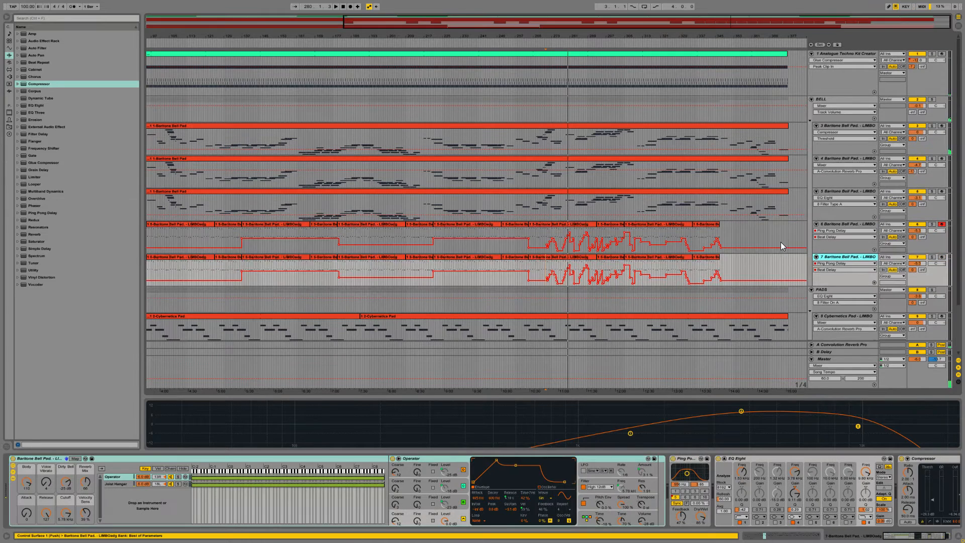
{"action": "left_click", "coordinate": [442, 258]}
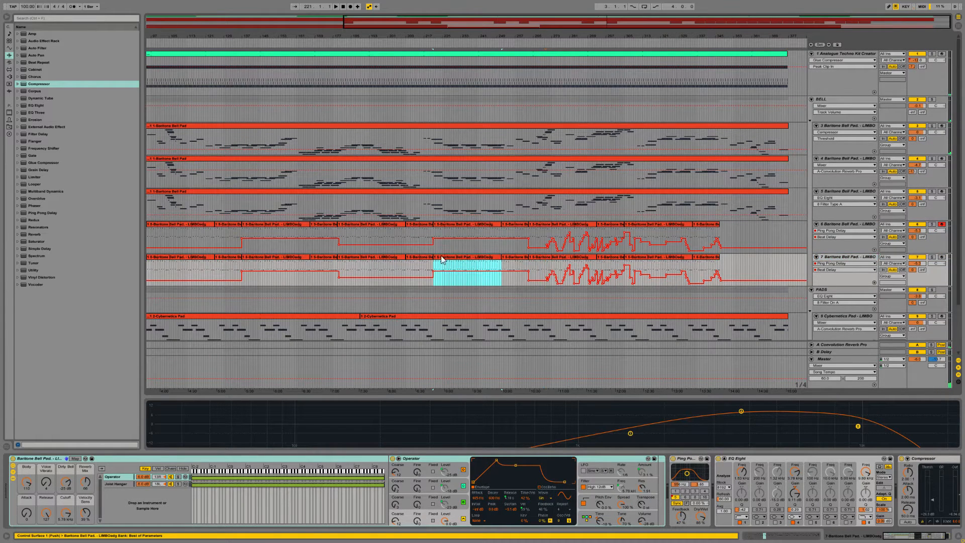
{"action": "double_click", "coordinate": [491, 26]}
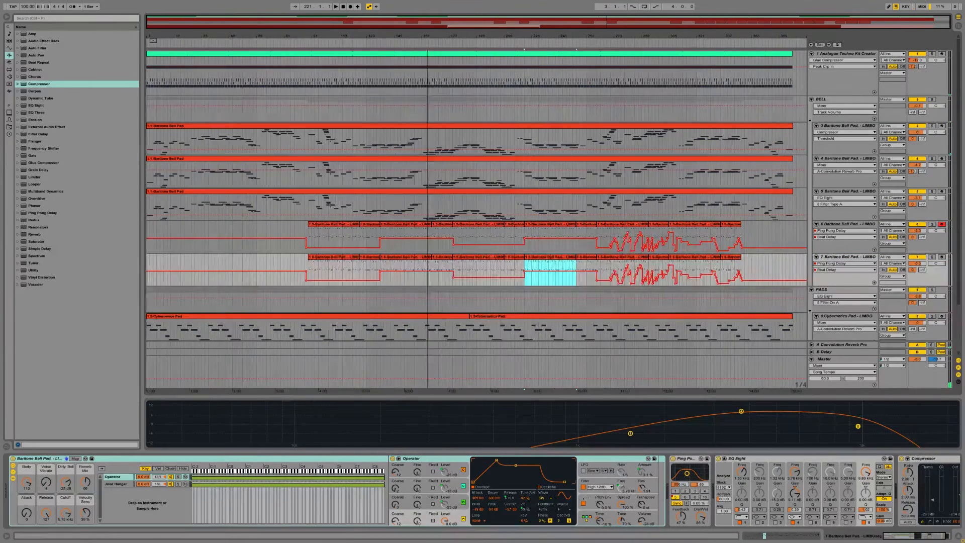
{"action": "left_click", "coordinate": [305, 262]}
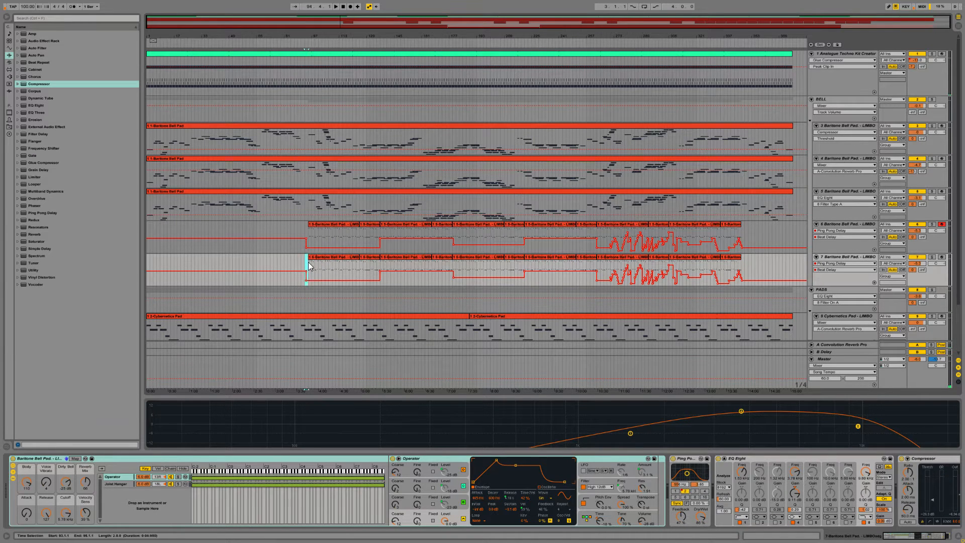
{"action": "left_click_drag", "start_coordinate": [309, 261], "coordinate": [591, 266]}
{"action": "key", "text": "Delete"}
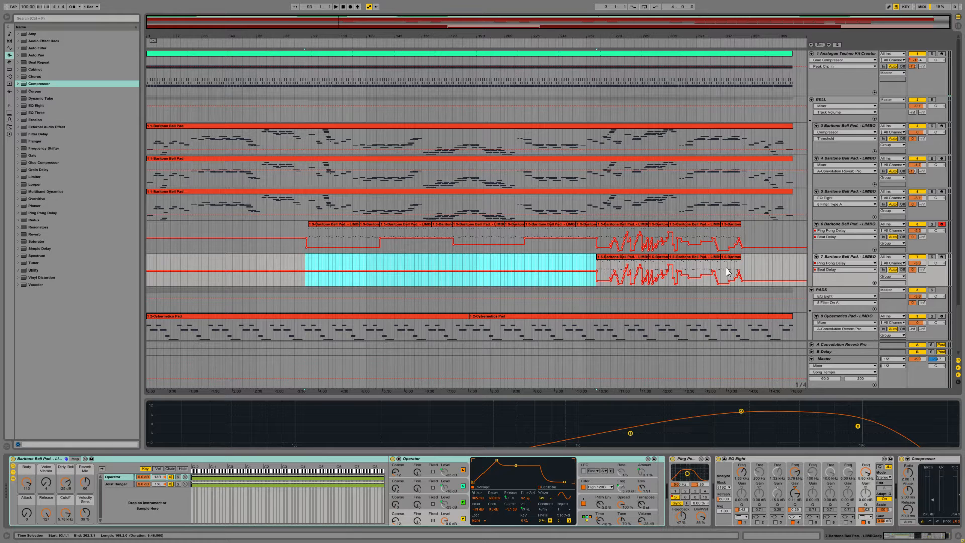
Step: Show the Mixer Track Volume automation on track 7 and open the track's first clip in the note editor
{"action": "left_click", "coordinate": [916, 266]}
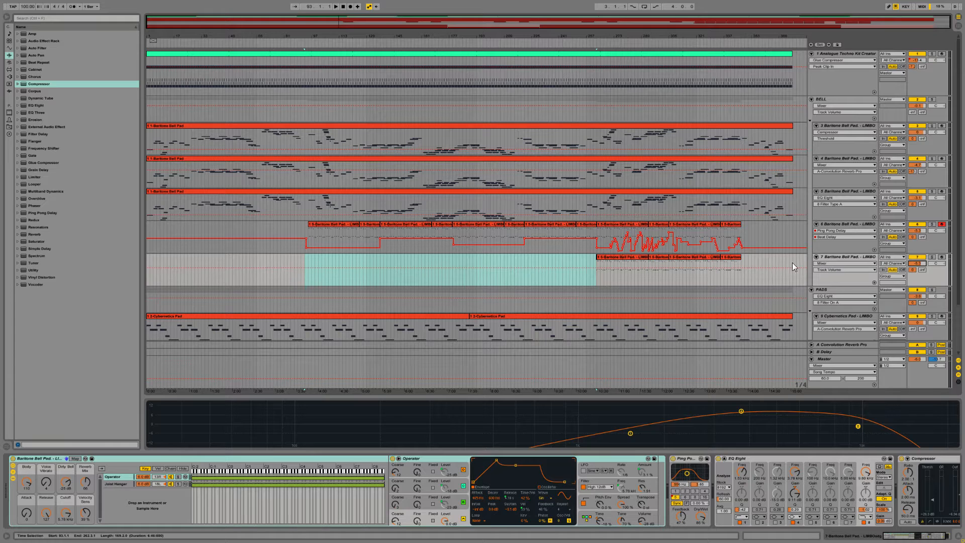
{"action": "left_click", "coordinate": [824, 263]}
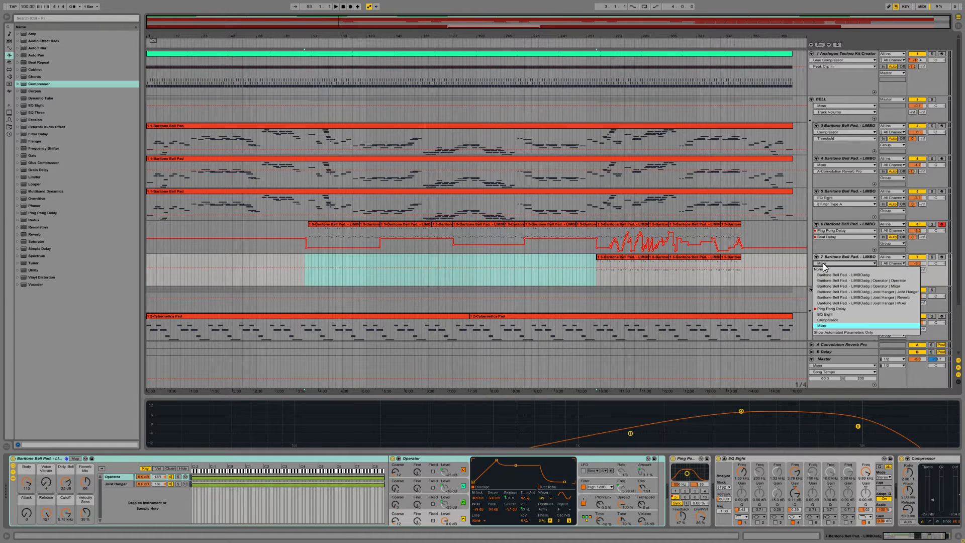
{"action": "left_click", "coordinate": [824, 325]}
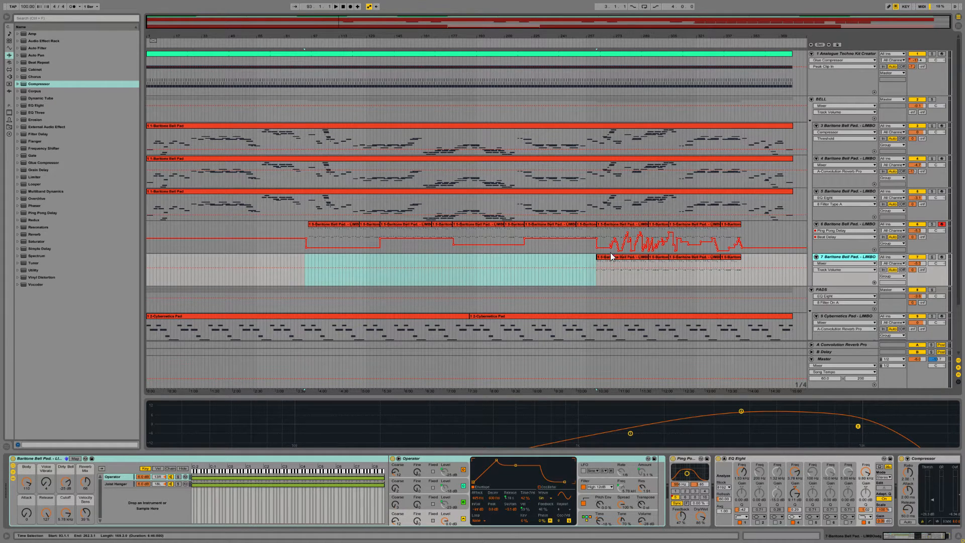
{"action": "left_click", "coordinate": [610, 257]}
{"action": "left_click", "coordinate": [764, 536]}
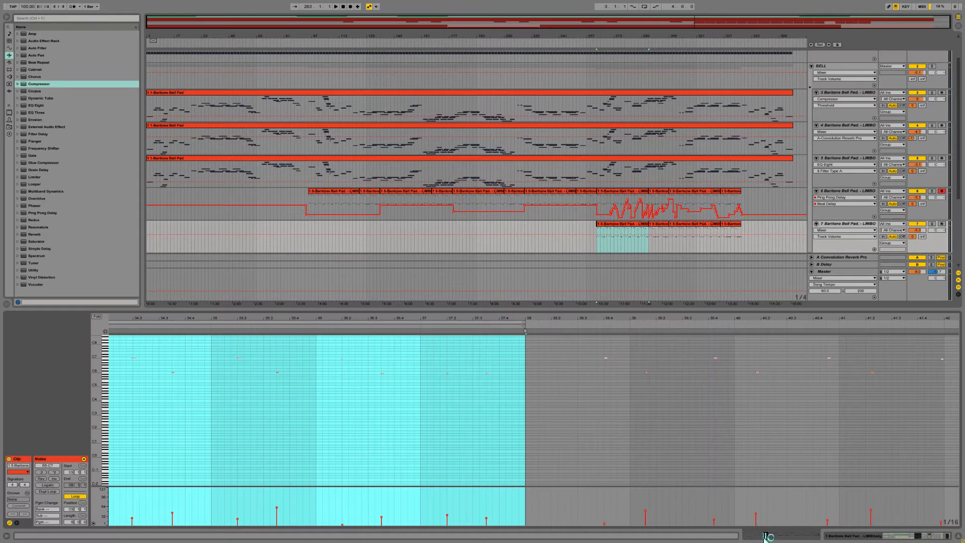
Step: Try to play all notes of track 7's first clip at double speed by halving their timing
{"action": "left_click", "coordinate": [318, 352]}
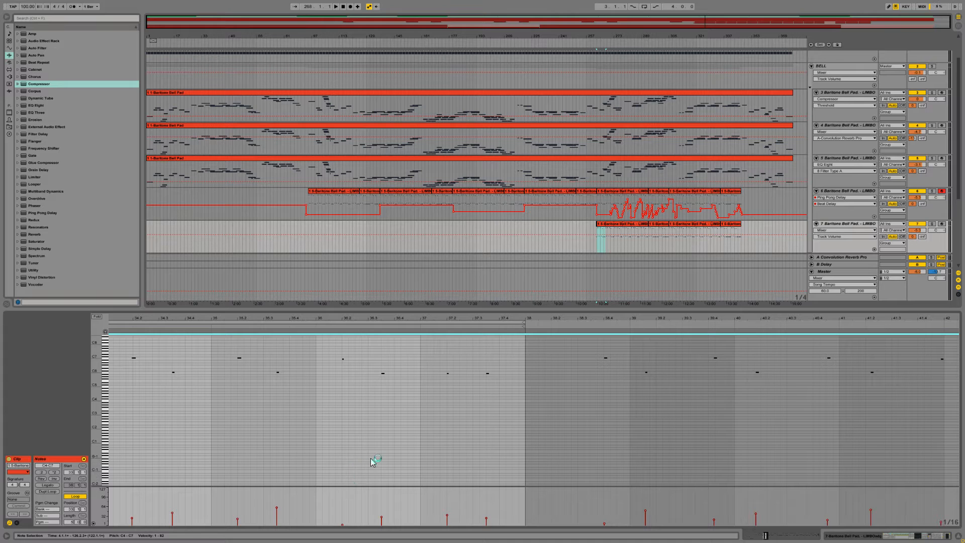
{"action": "left_click", "coordinate": [43, 472]}
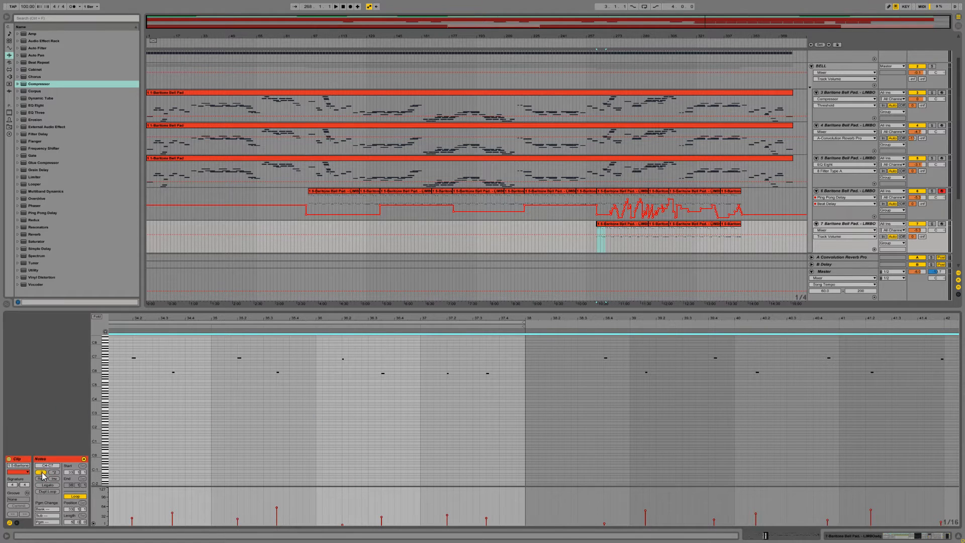
{"action": "key", "text": "space"}
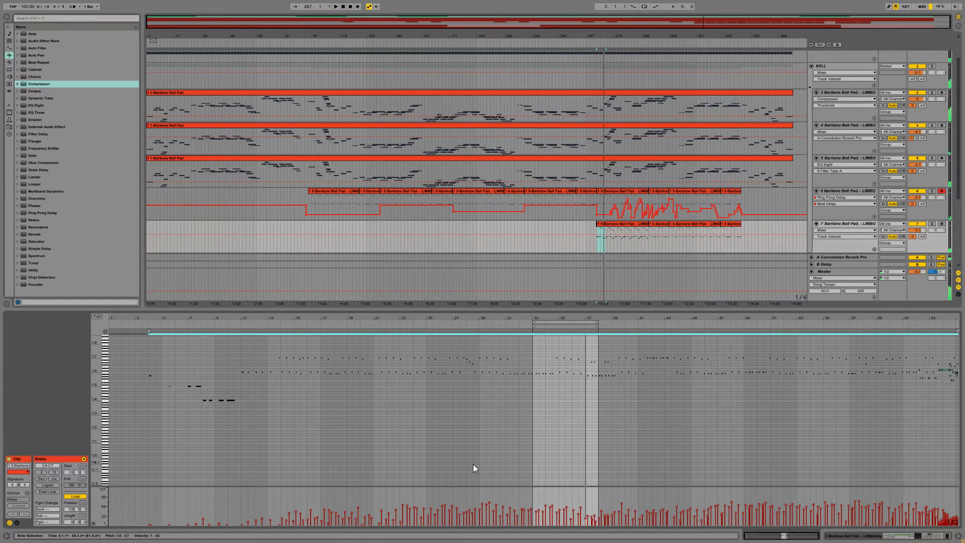
{"action": "key", "text": "ctrl+z"}
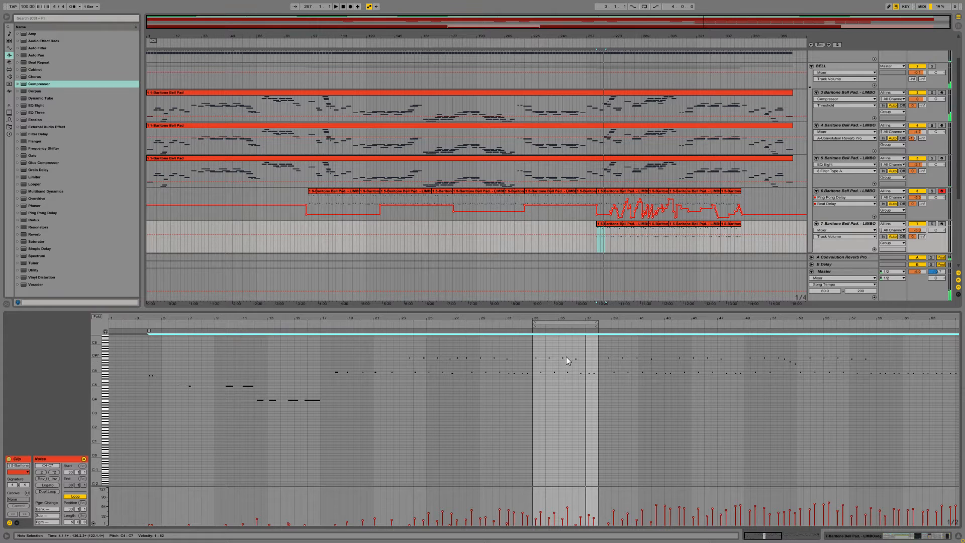
Step: Delete all notes before and after the loop region in track 7's first clip
{"action": "left_click", "coordinate": [526, 388]}
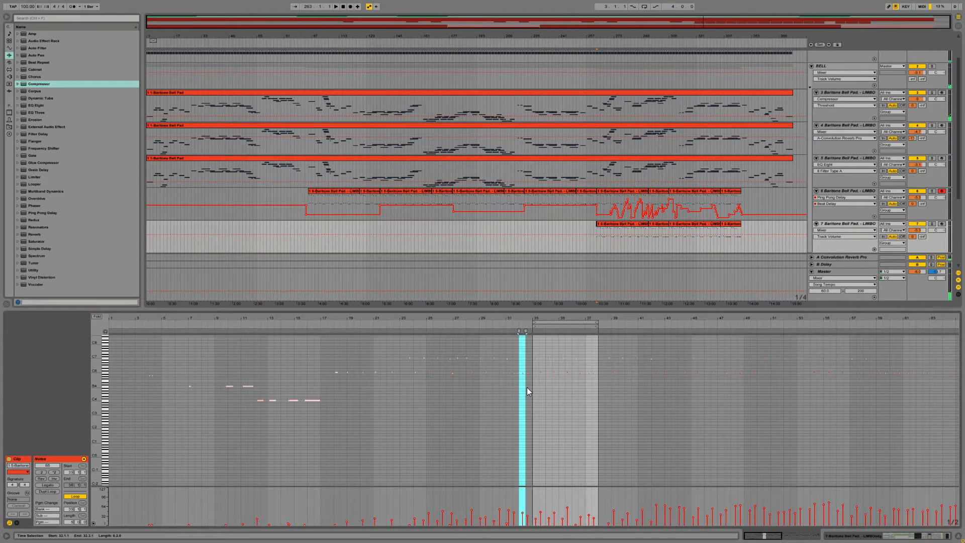
{"action": "left_click_drag", "start_coordinate": [528, 392], "coordinate": [34, 337]}
{"action": "key", "text": "Delete"}
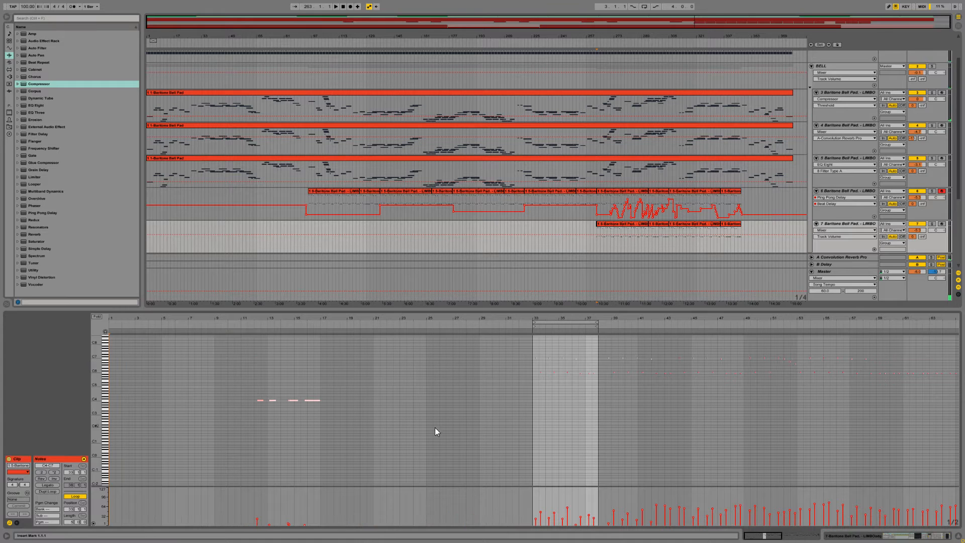
{"action": "left_click_drag", "start_coordinate": [385, 431], "coordinate": [349, 417]}
{"action": "left_click_drag", "start_coordinate": [600, 401], "coordinate": [957, 351]}
{"action": "key", "text": "Delete"}
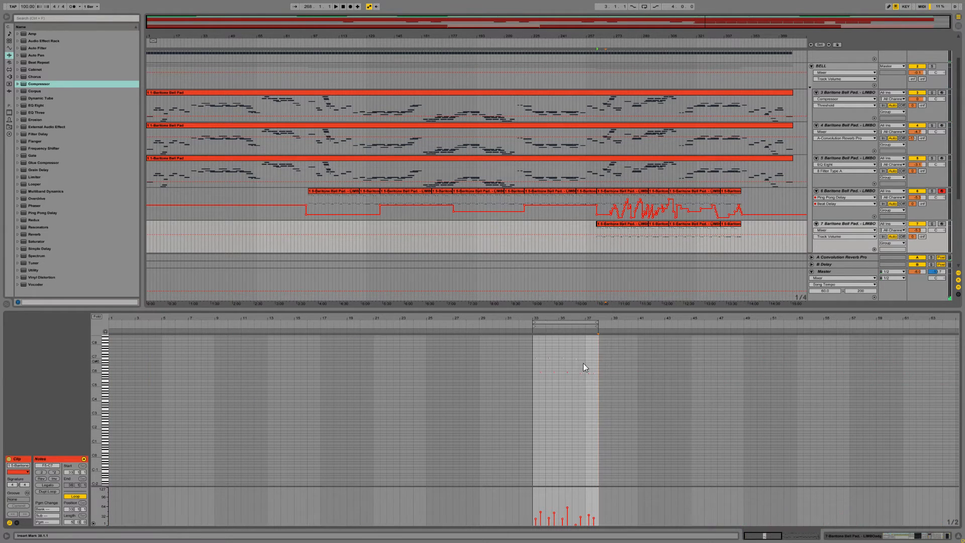
{"action": "double_click", "coordinate": [571, 319]}
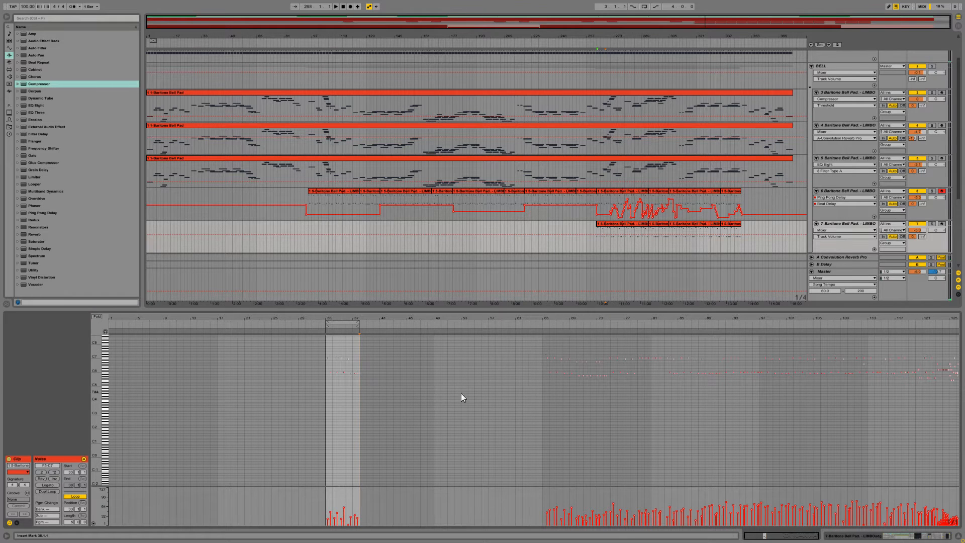
{"action": "left_click_drag", "start_coordinate": [391, 415], "coordinate": [960, 319]}
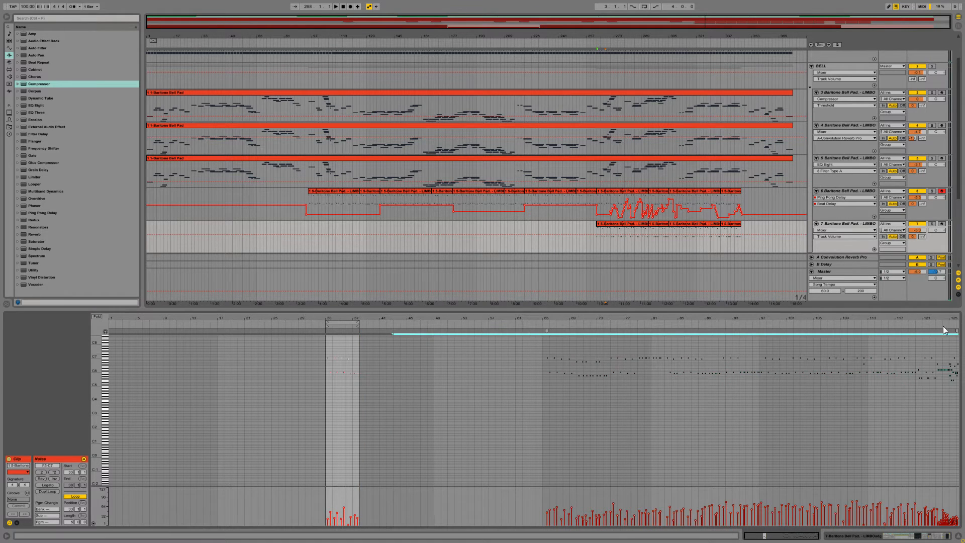
{"action": "key", "text": "Delete"}
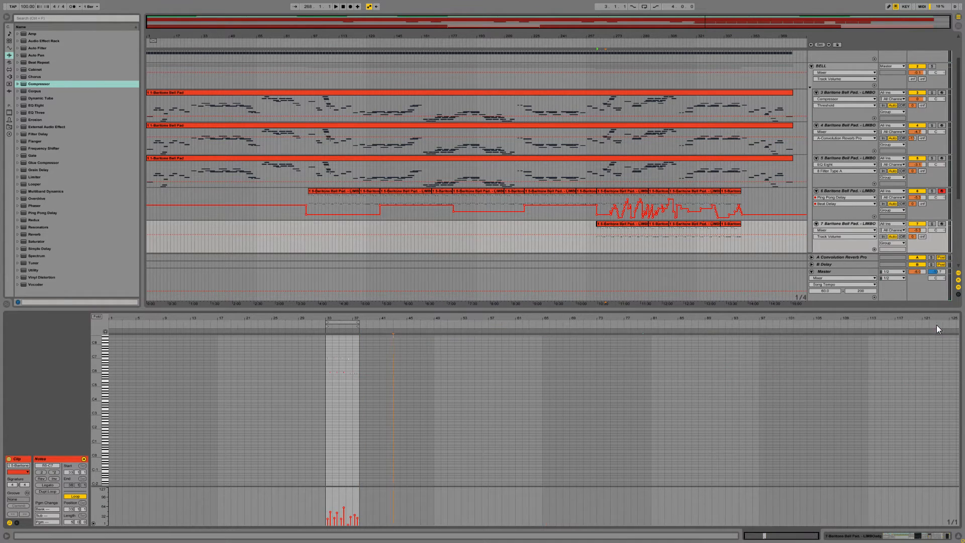
Step: Crop the first clip of track 7 to its loop region so it contains only bars 33 to 37
{"action": "double_click", "coordinate": [349, 319]}
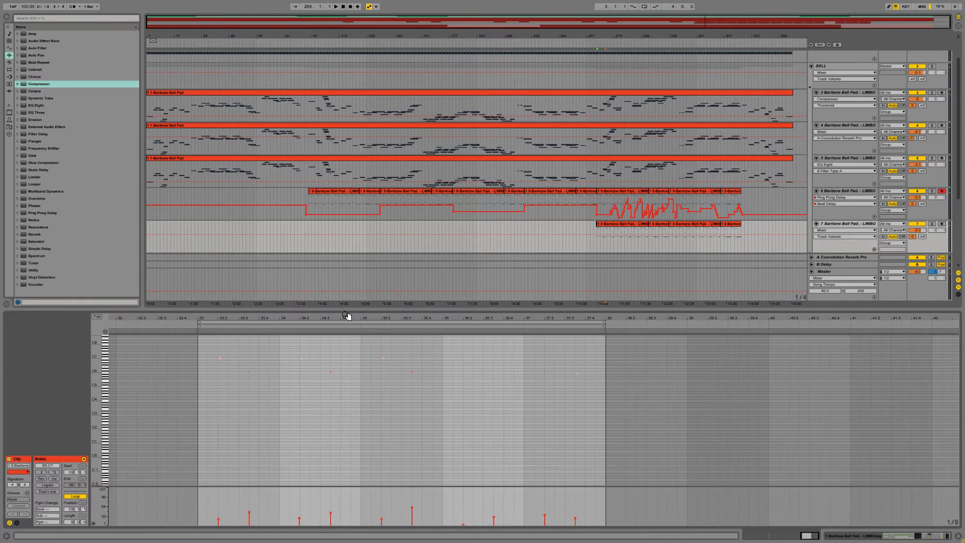
{"action": "double_click", "coordinate": [350, 319]}
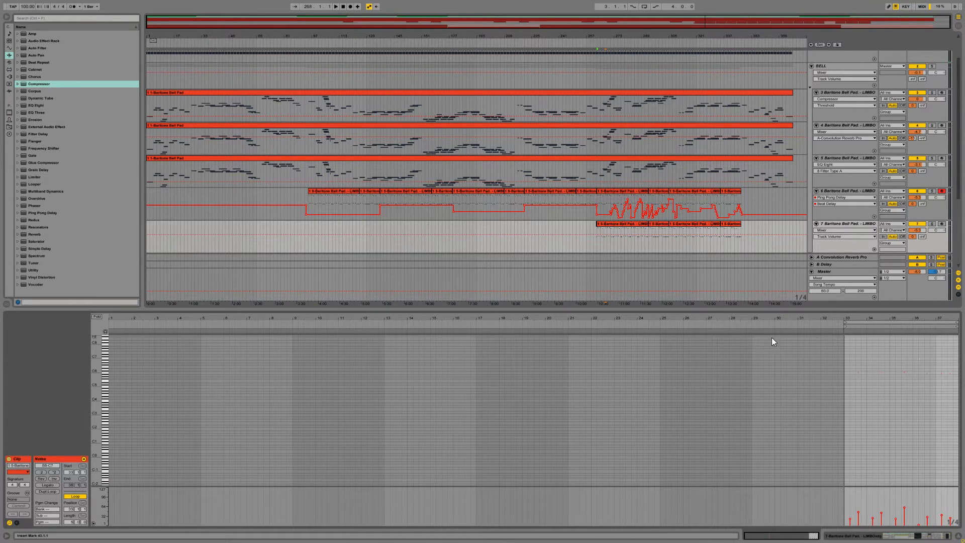
{"action": "left_click", "coordinate": [537, 350]}
{"action": "left_click", "coordinate": [392, 320]}
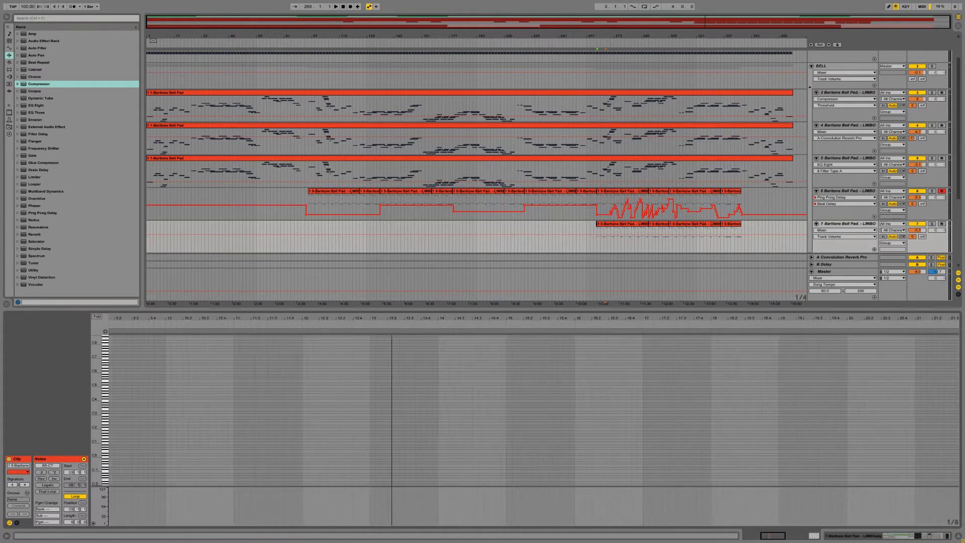
{"action": "left_click", "coordinate": [863, 321]}
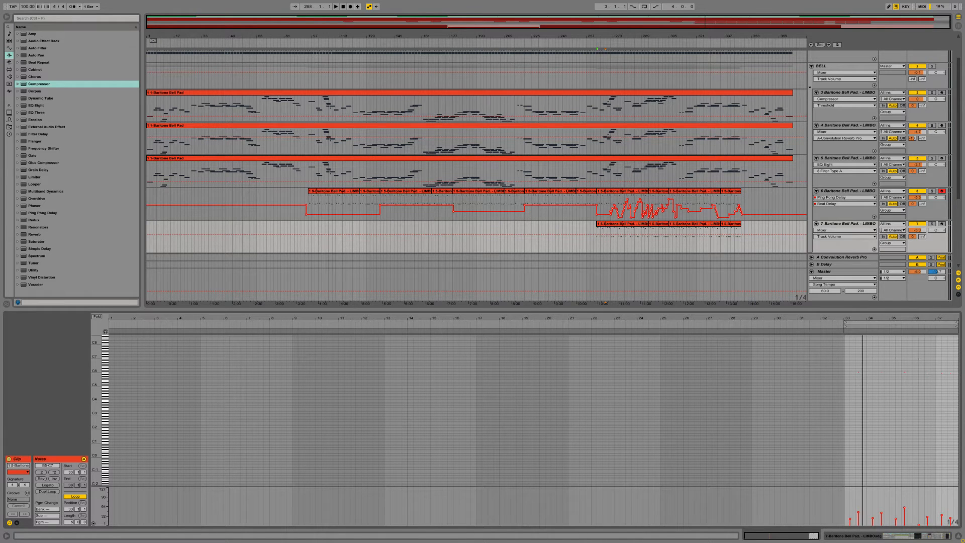
{"action": "right_click", "coordinate": [844, 371]}
{"action": "left_click", "coordinate": [854, 405]}
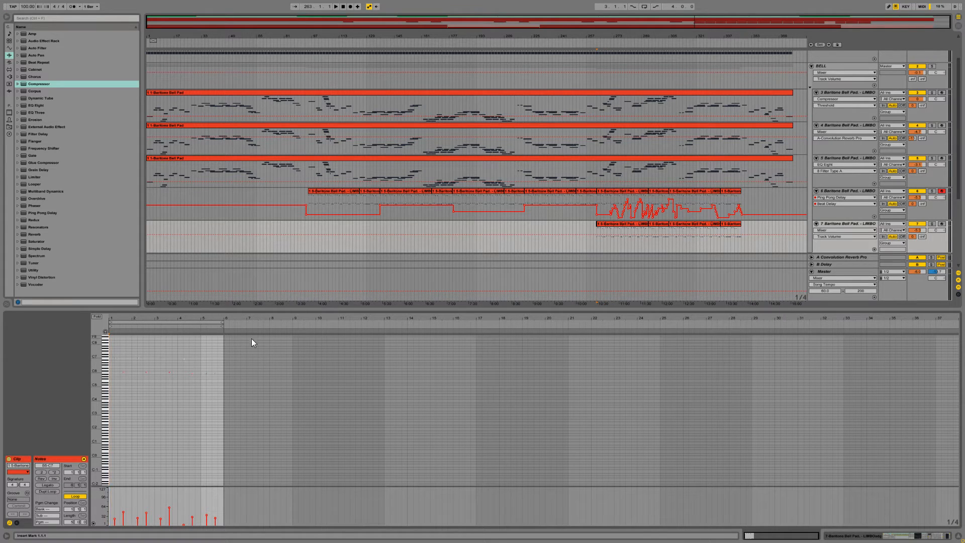
Step: Compress all notes of the cropped clip to half their timing so the phrase plays twice as fast
{"action": "double_click", "coordinate": [194, 318]}
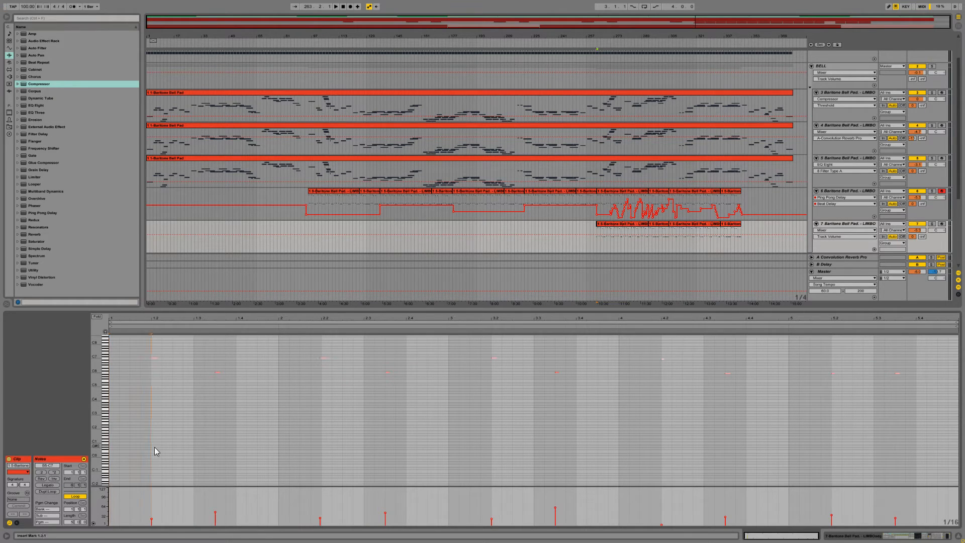
{"action": "key", "text": "ctrl+a"}
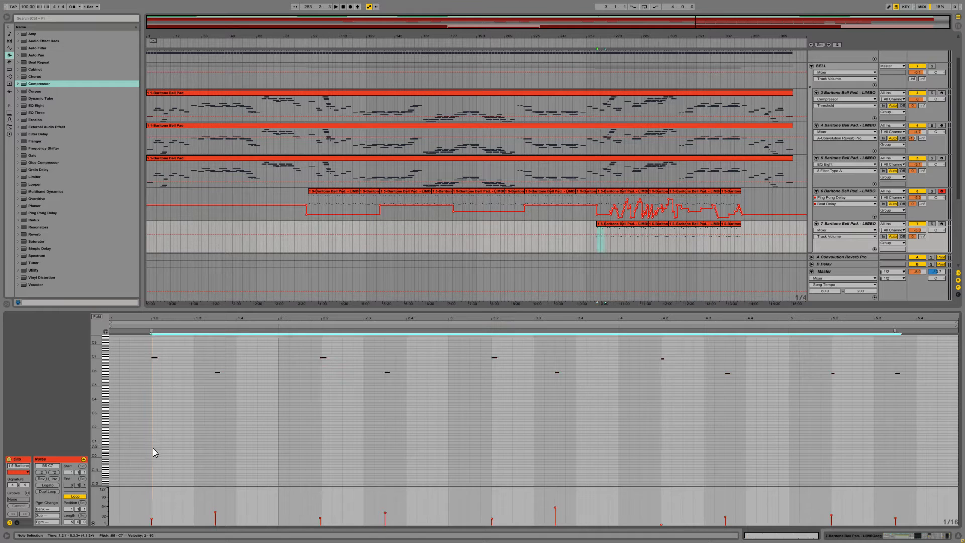
{"action": "left_click", "coordinate": [41, 472]}
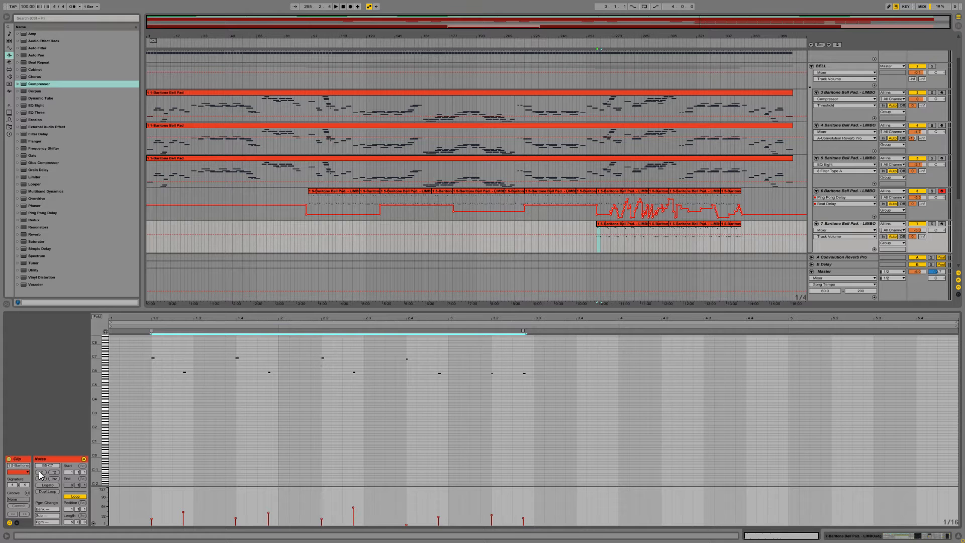
Step: Undo the last halving, extend the selection to the clip's start, and compress all notes of track 7's clip to half their timing
{"action": "key", "text": "ctrl+z"}
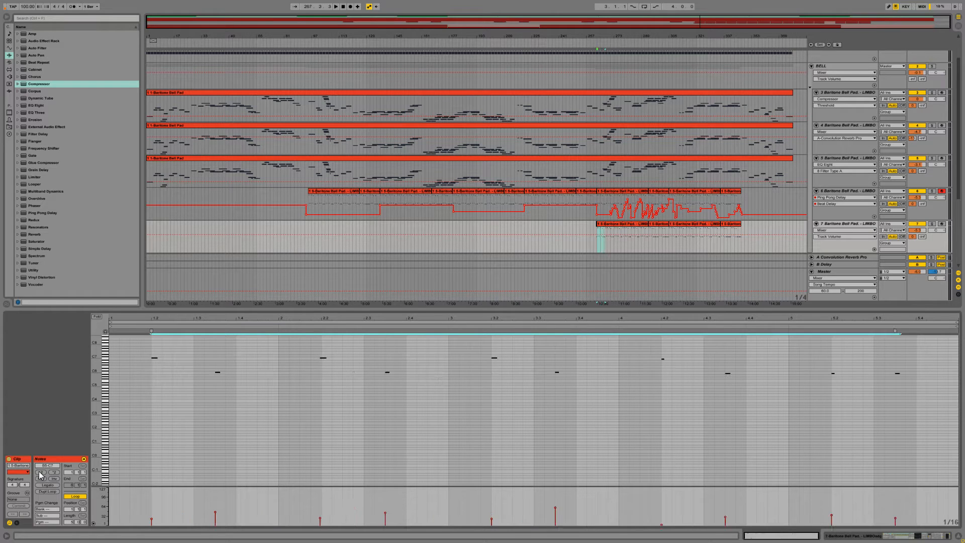
{"action": "left_click", "coordinate": [116, 369]}
{"action": "left_click_drag", "start_coordinate": [120, 387], "coordinate": [348, 387]}
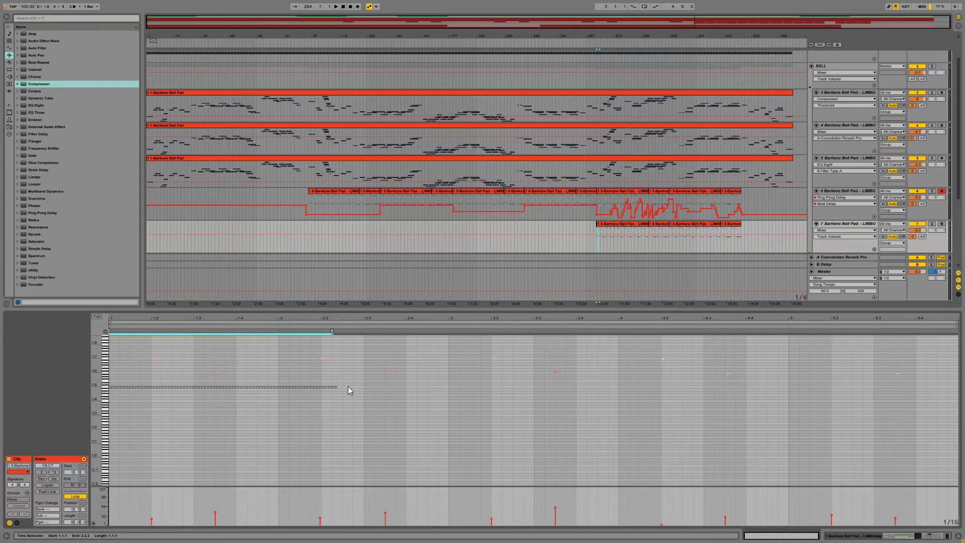
{"action": "key", "text": "ctrl+a"}
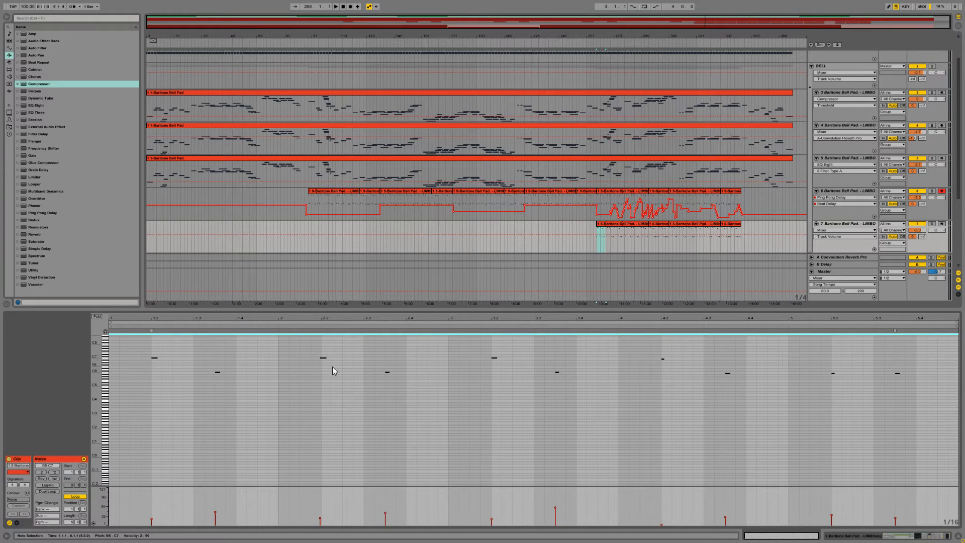
{"action": "left_click", "coordinate": [41, 472]}
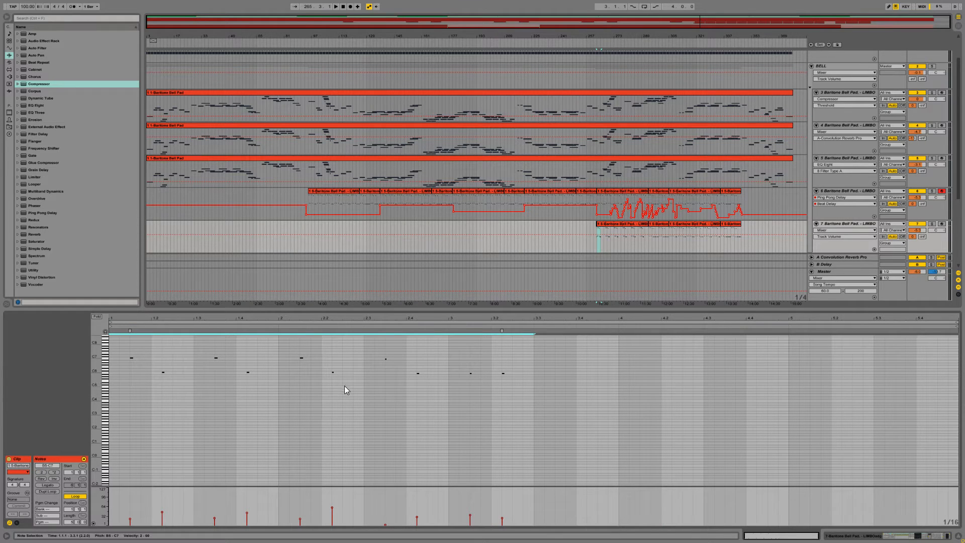
Step: Duplicate the double-speed phrase directly after itself in track 7's clip and audition it
{"action": "key", "text": "ctrl+d"}
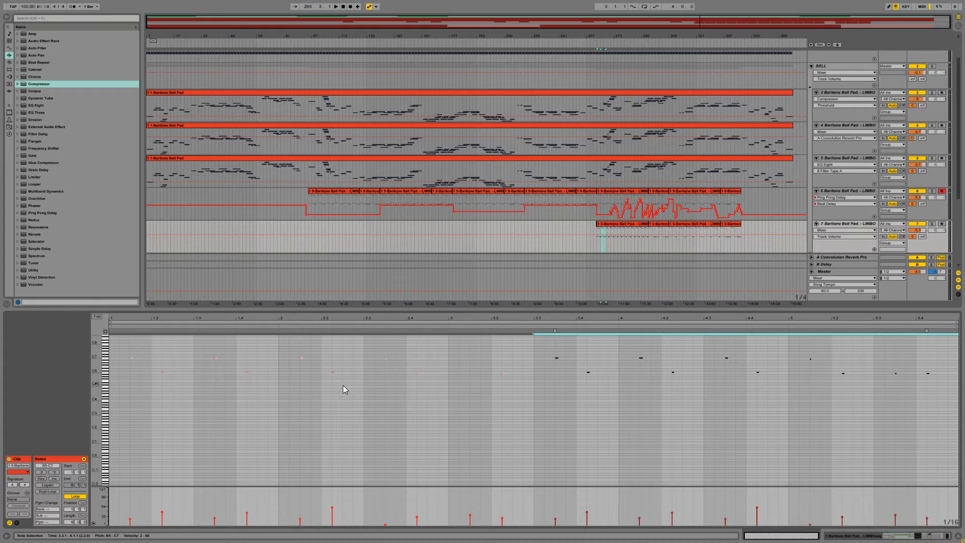
{"action": "key", "text": "space"}
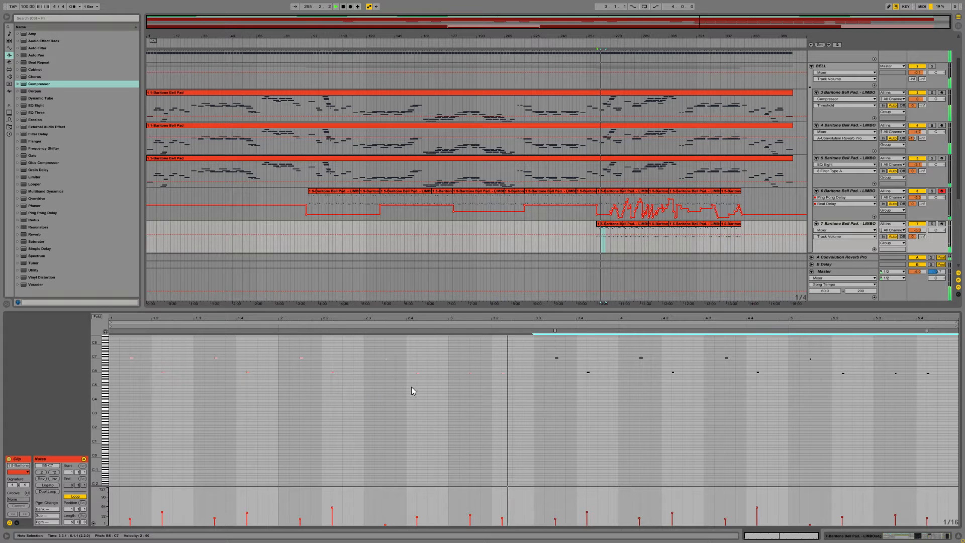
{"action": "key", "text": "space"}
Step: Show track 7's device chain and raise the Transpose amount of its Operator
{"action": "left_click", "coordinate": [835, 227]}
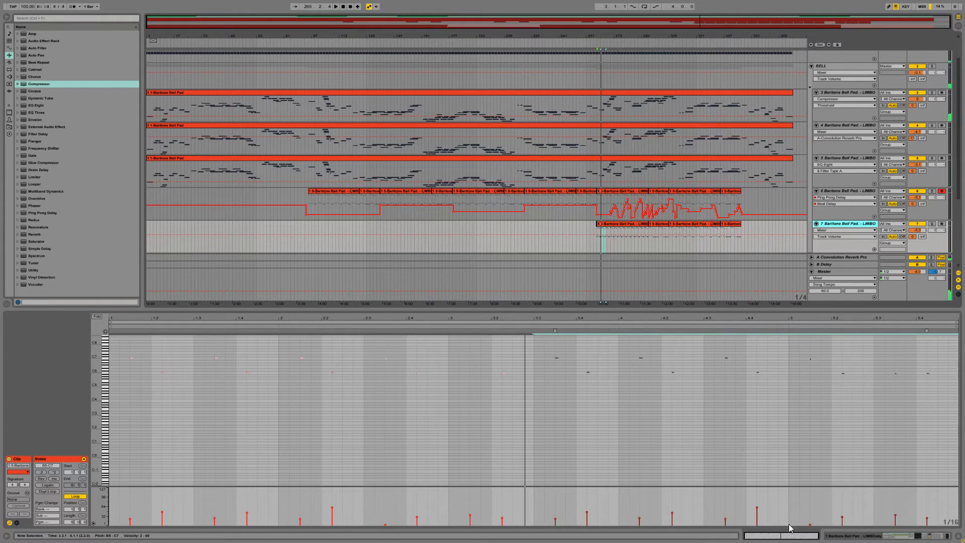
{"action": "left_click", "coordinate": [837, 538]}
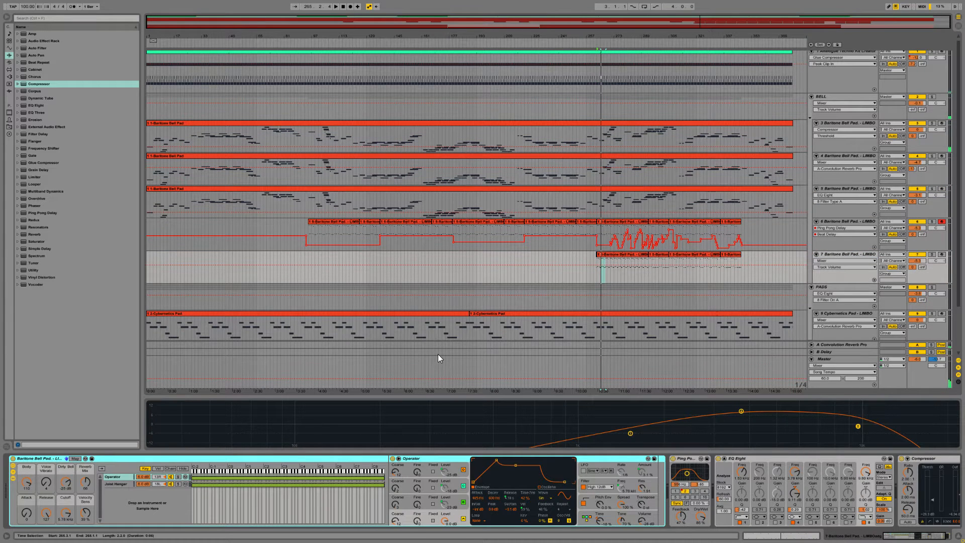
{"action": "left_click", "coordinate": [399, 470]}
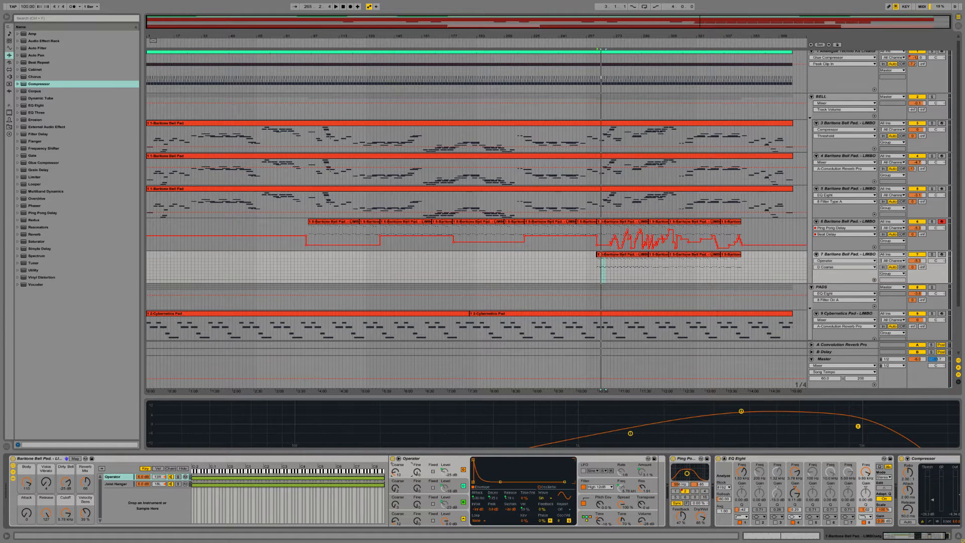
{"action": "left_click_drag", "start_coordinate": [642, 504], "coordinate": [642, 498]}
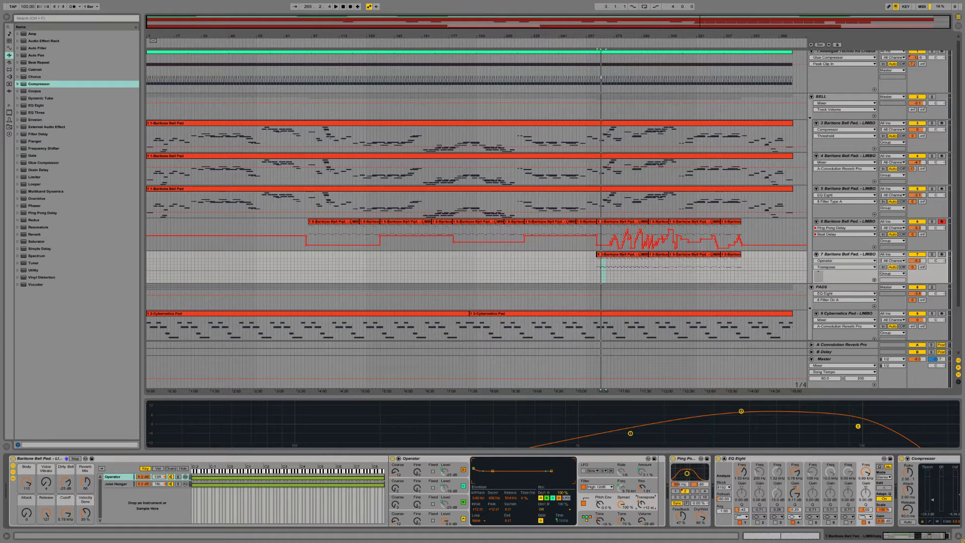
Step: Play the arrangement and compare tracks 7 and 6 by soloing them in turn, ending with track 7 soloed
{"action": "key", "text": "space"}
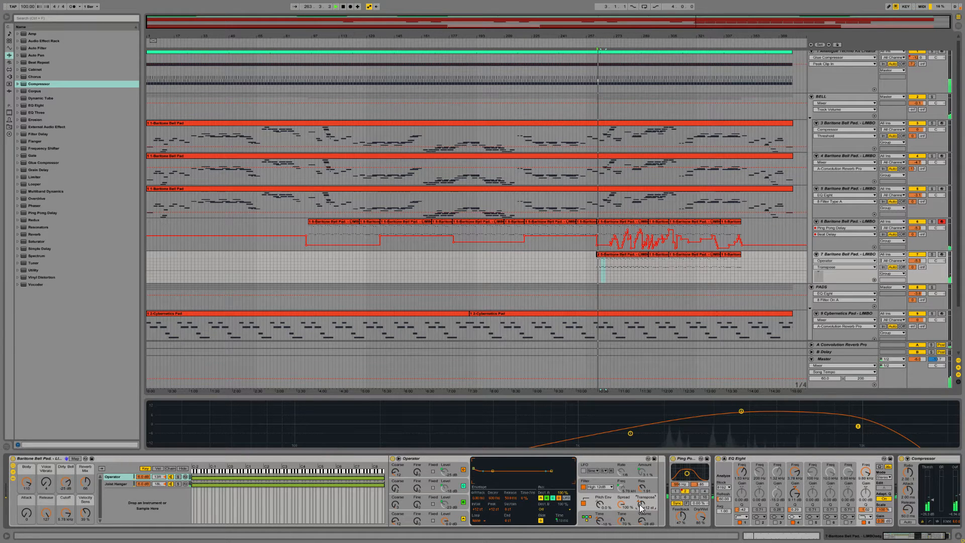
{"action": "left_click", "coordinate": [931, 255]}
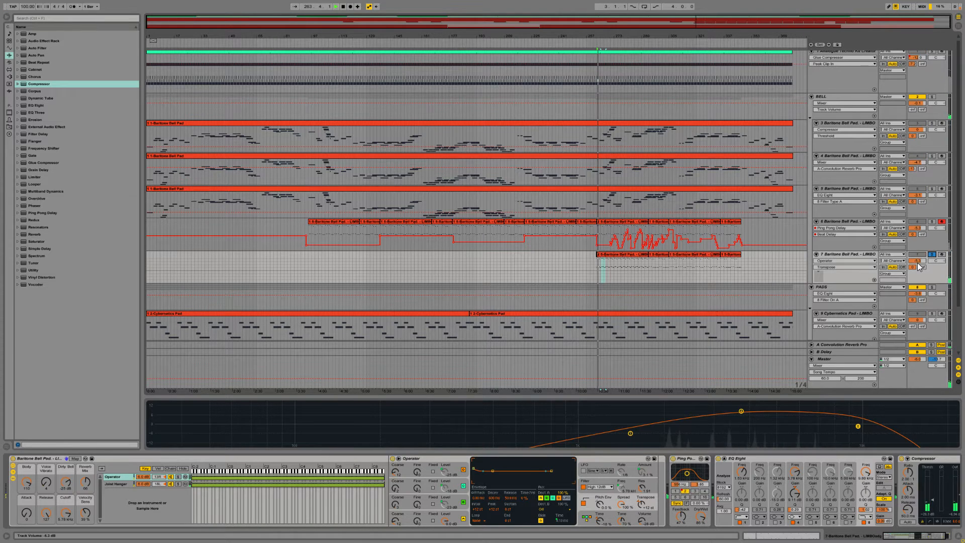
{"action": "left_click", "coordinate": [932, 221]}
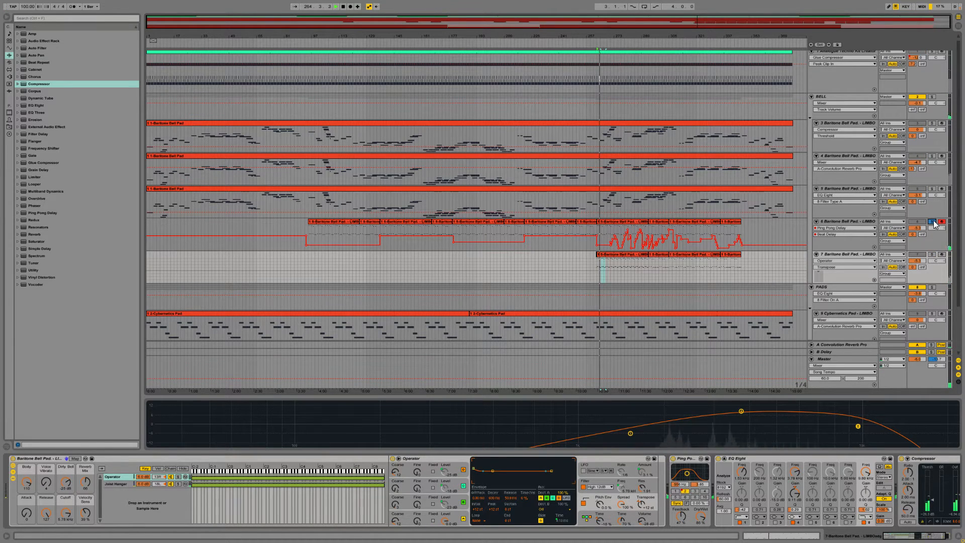
{"action": "left_click", "coordinate": [932, 255]}
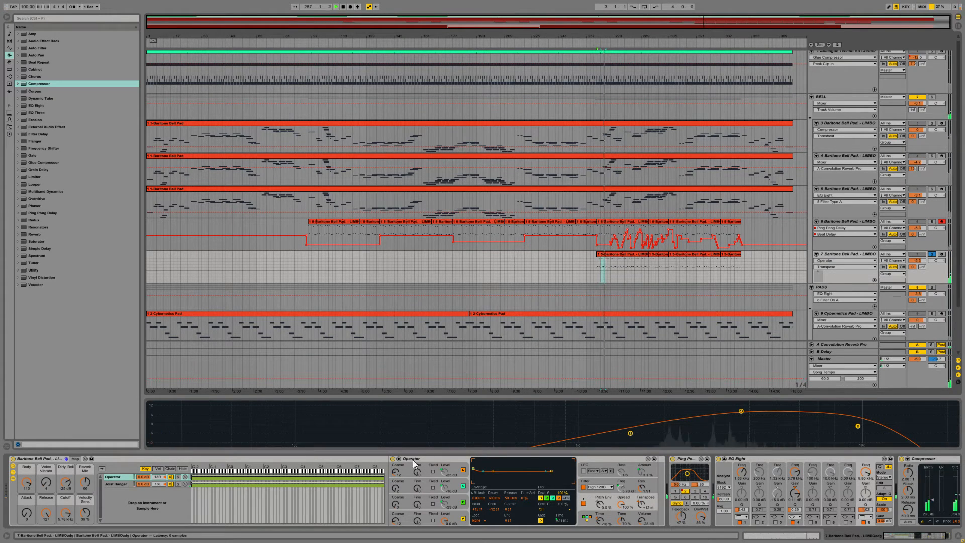
Step: Adjust Operator's coarse tuning and shorten oscillator A's envelope attack, comparing track 7 soloed and in the full mix
{"action": "left_click_drag", "start_coordinate": [395, 472], "coordinate": [395, 472]}
{"action": "left_click_drag", "start_coordinate": [396, 522], "coordinate": [396, 517]}
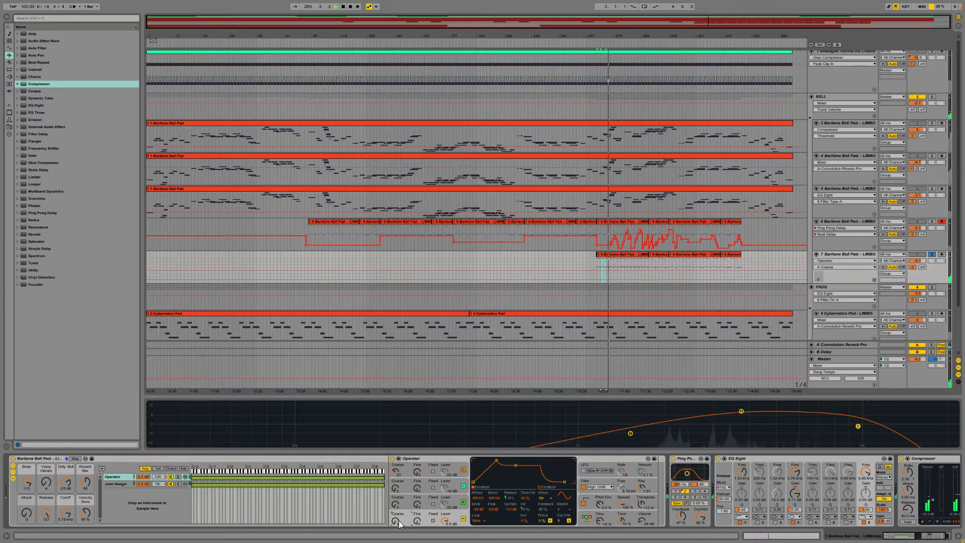
{"action": "left_click", "coordinate": [931, 254]}
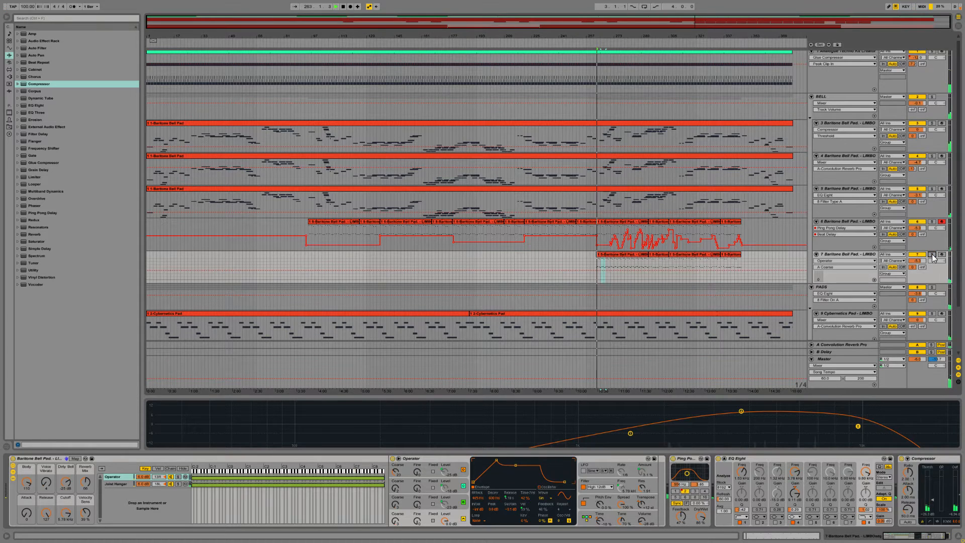
{"action": "left_click", "coordinate": [932, 255]}
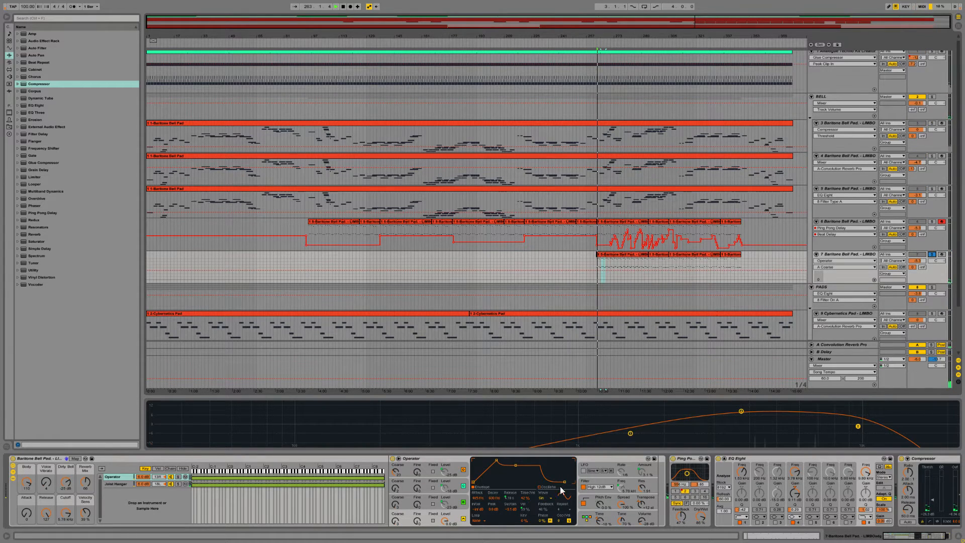
{"action": "left_click_drag", "start_coordinate": [479, 498], "coordinate": [478, 514]}
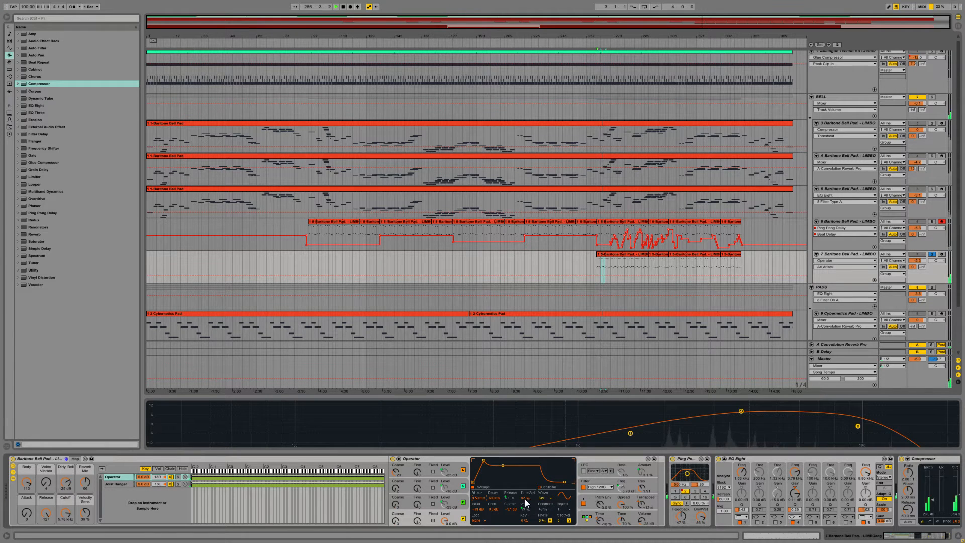
Step: Try the Noise White and Triangle waveforms on Operator's oscillator D during playback
{"action": "left_click", "coordinate": [465, 513]}
{"action": "key", "text": "space"}
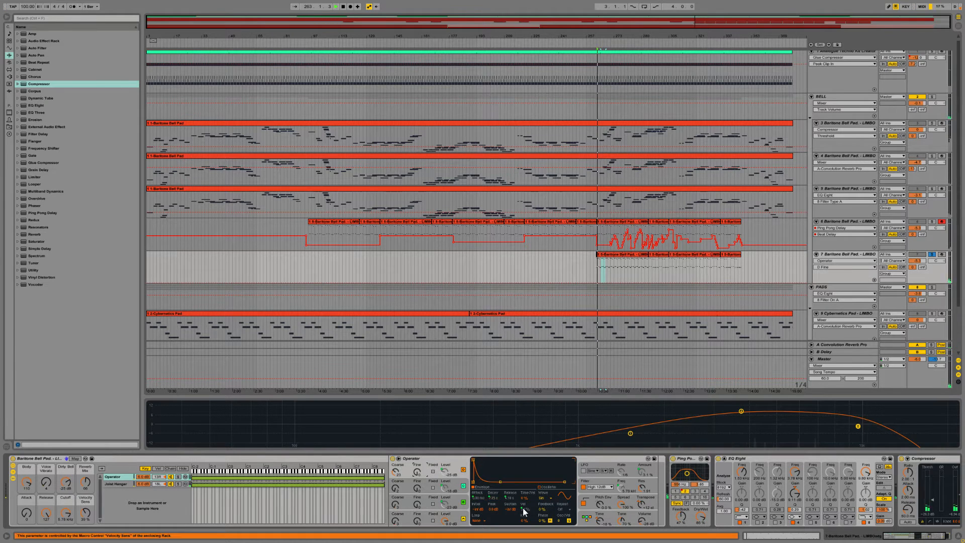
{"action": "left_click", "coordinate": [544, 498]}
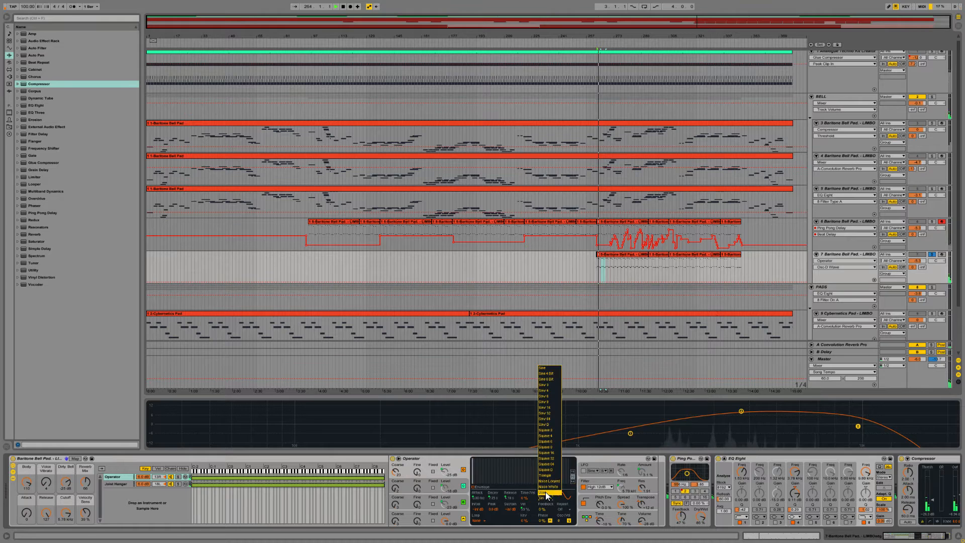
{"action": "left_click", "coordinate": [551, 487]}
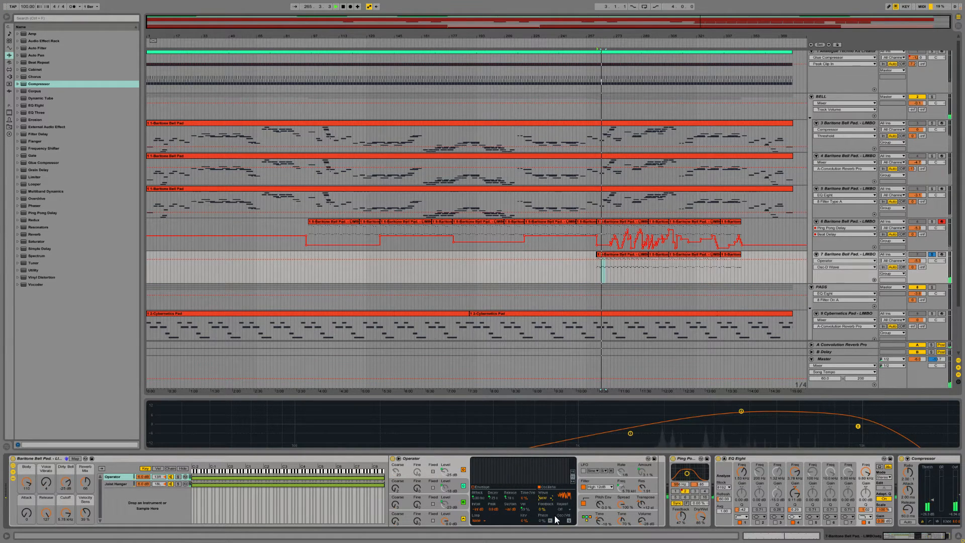
{"action": "left_click", "coordinate": [550, 498]}
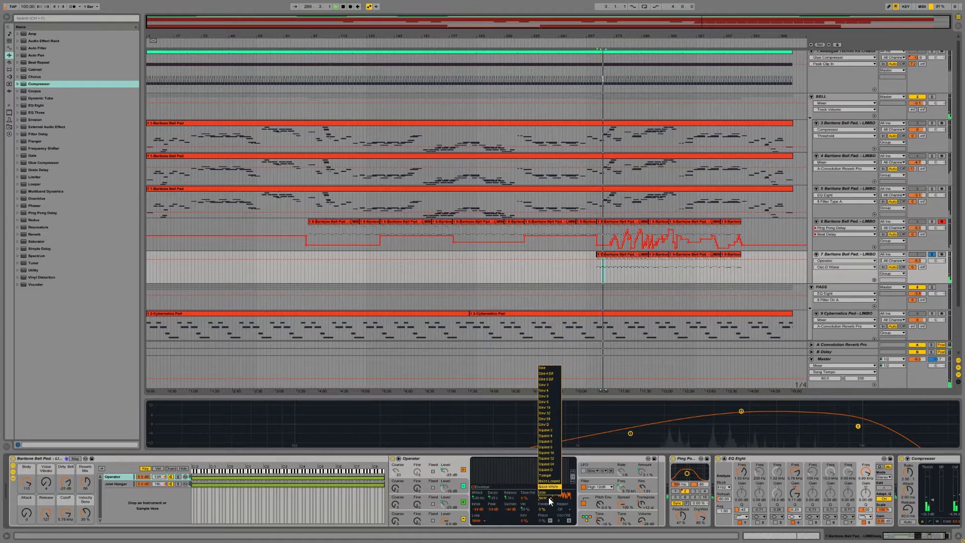
{"action": "left_click", "coordinate": [548, 474]}
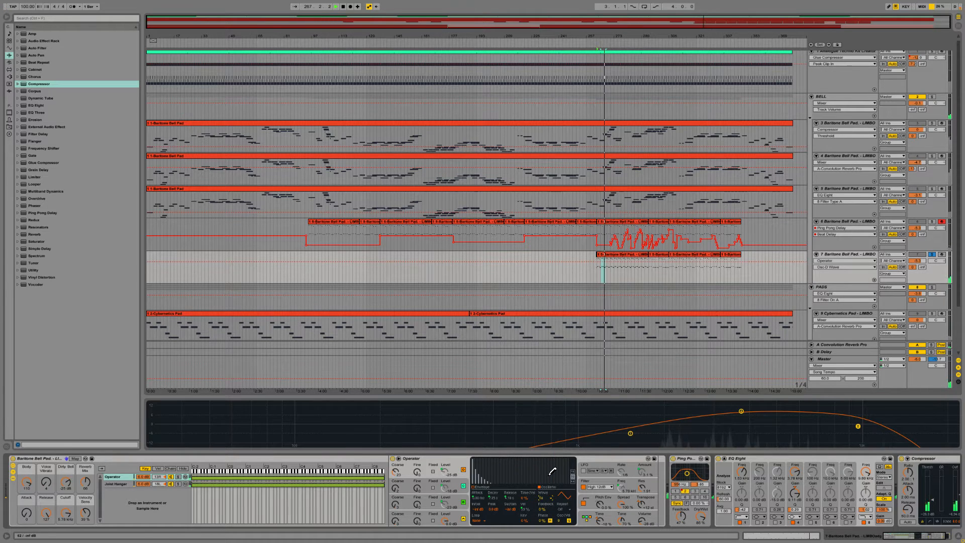
Step: Adjust the Body macro of track 7's instrument rack and set oscillator D's waveform to Noise White
{"action": "left_click", "coordinate": [395, 473]}
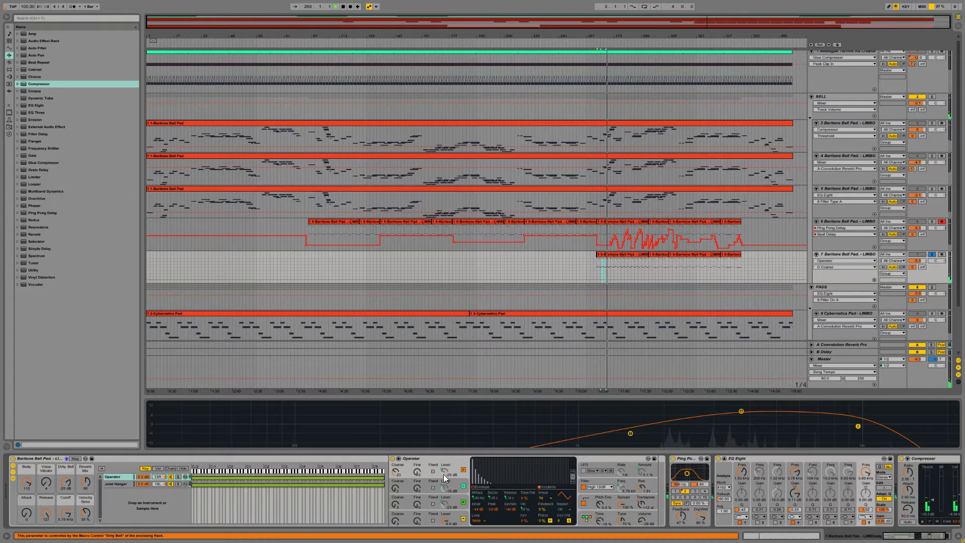
{"action": "left_click_drag", "start_coordinate": [26, 481], "coordinate": [49, 491]}
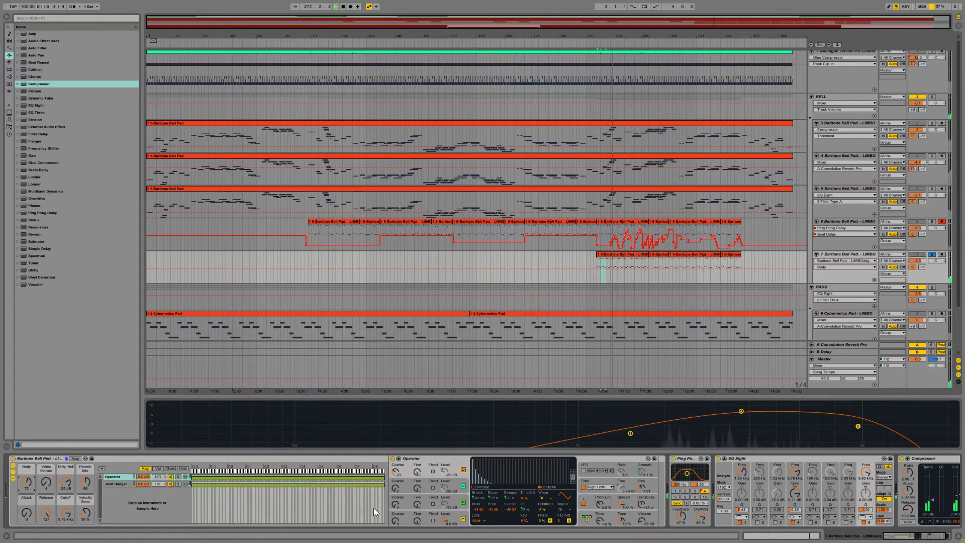
{"action": "left_click", "coordinate": [547, 498]}
{"action": "left_click", "coordinate": [548, 487]}
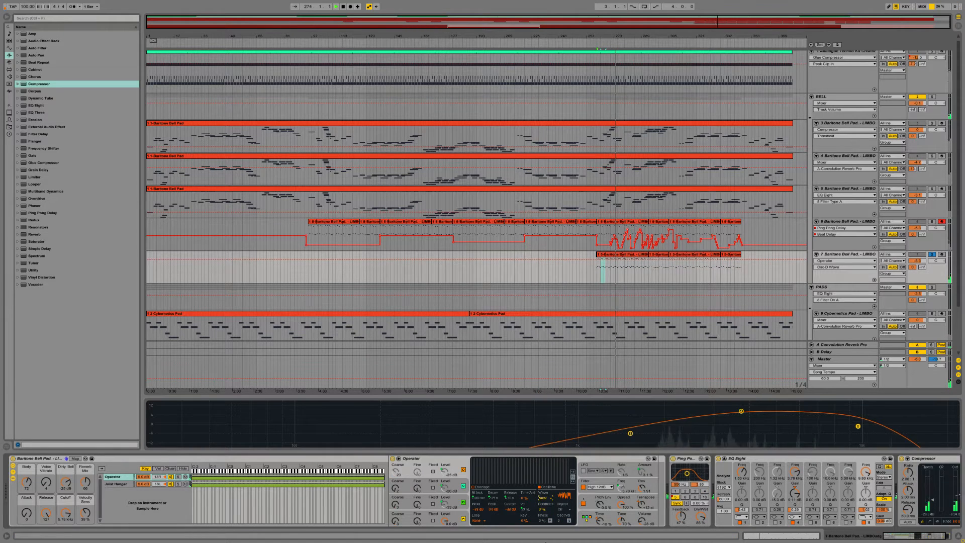
Step: Try lower and higher transpositions in track 7's Operator and raise its Time and Tone settings
{"action": "left_click_drag", "start_coordinate": [642, 504], "coordinate": [642, 518]}
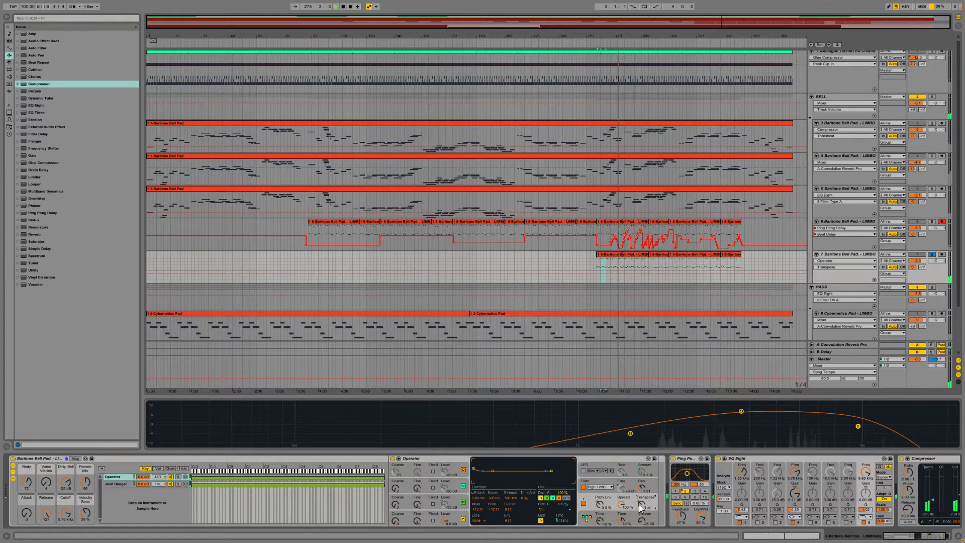
{"action": "left_click_drag", "start_coordinate": [641, 505], "coordinate": [641, 499]}
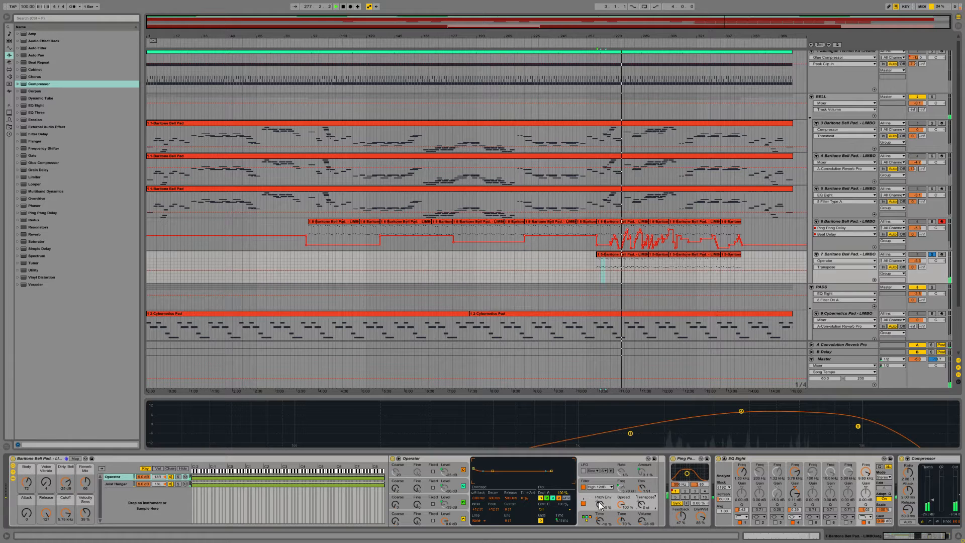
{"action": "left_click_drag", "start_coordinate": [599, 520], "coordinate": [600, 504]}
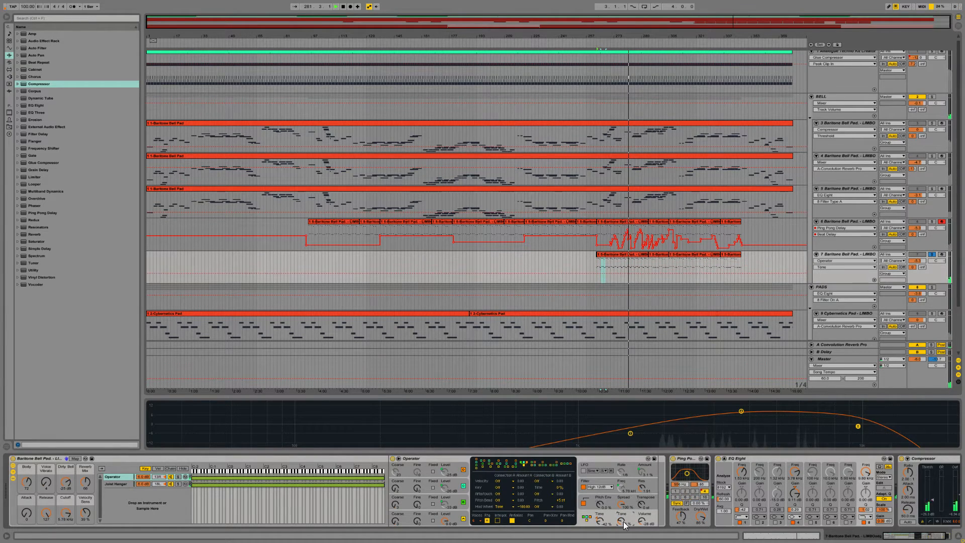
{"action": "left_click_drag", "start_coordinate": [623, 520], "coordinate": [623, 516]}
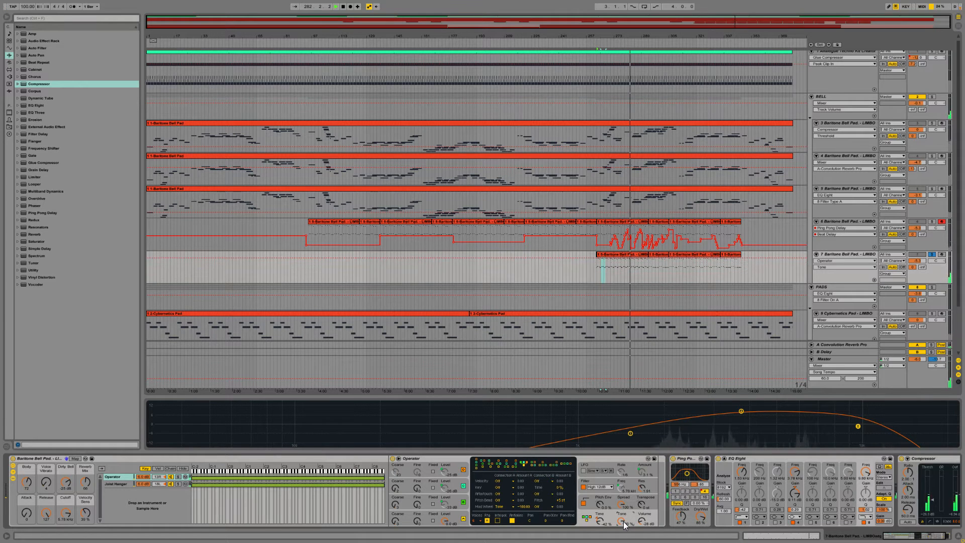
Step: Lower the filter resonance of track 7's Operator and readjust its transposition
{"action": "left_click", "coordinate": [622, 488]}
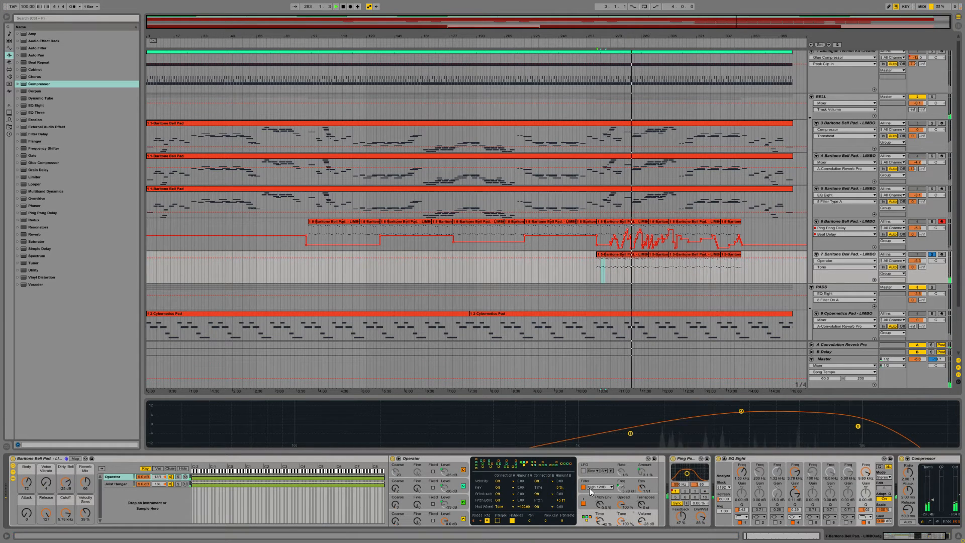
{"action": "left_click_drag", "start_coordinate": [640, 491], "coordinate": [642, 504]}
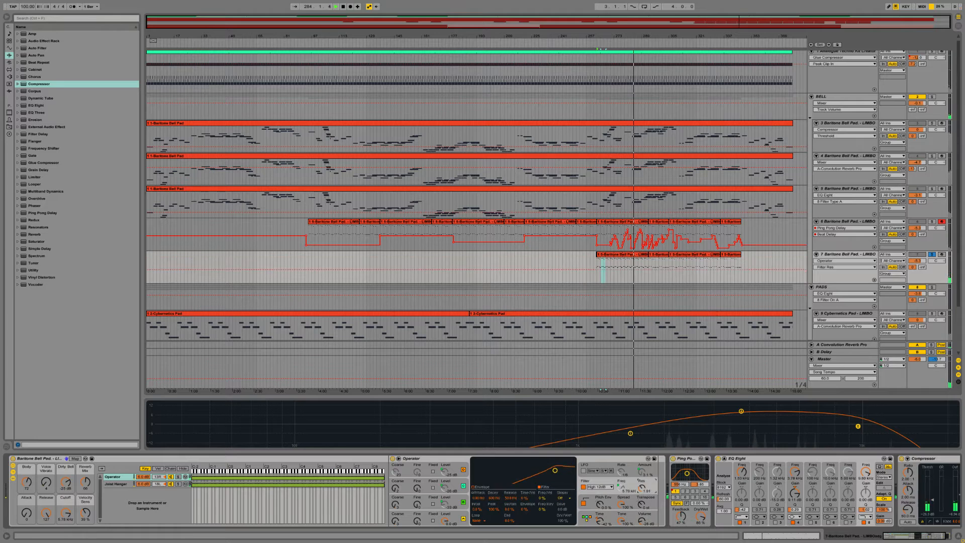
{"action": "left_click", "coordinate": [642, 505]}
{"action": "left_click_drag", "start_coordinate": [643, 507], "coordinate": [643, 495]}
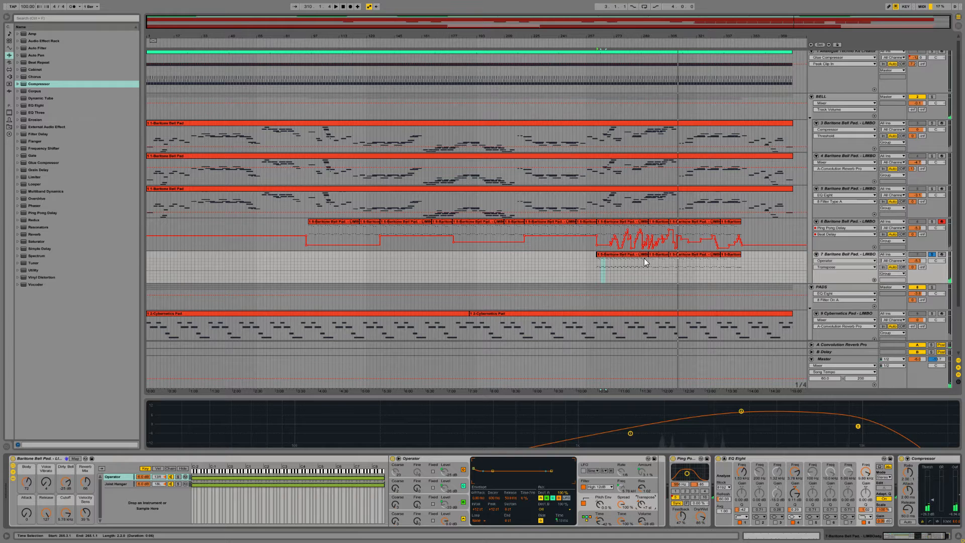
Step: Play from track 7's first clip, change the waveform of Operator's oscillator B and set oscillator C's waveform to Noise White
{"action": "left_click", "coordinate": [625, 254]}
{"action": "key", "text": "space"}
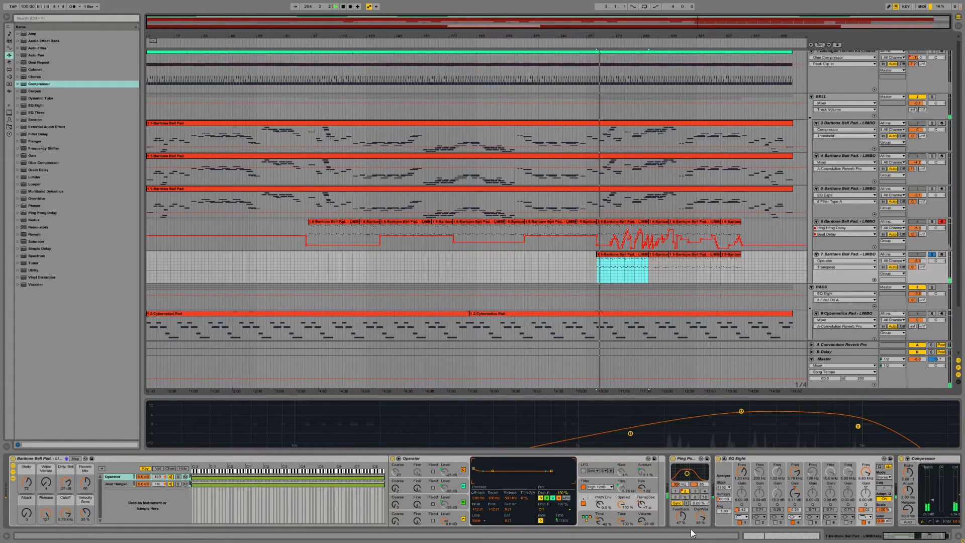
{"action": "left_click", "coordinate": [395, 504]}
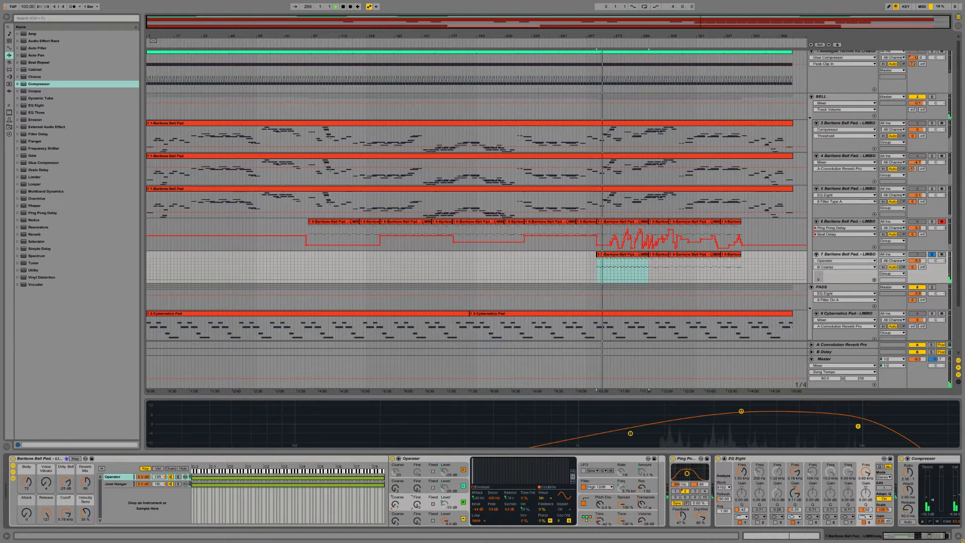
{"action": "left_click", "coordinate": [544, 503]}
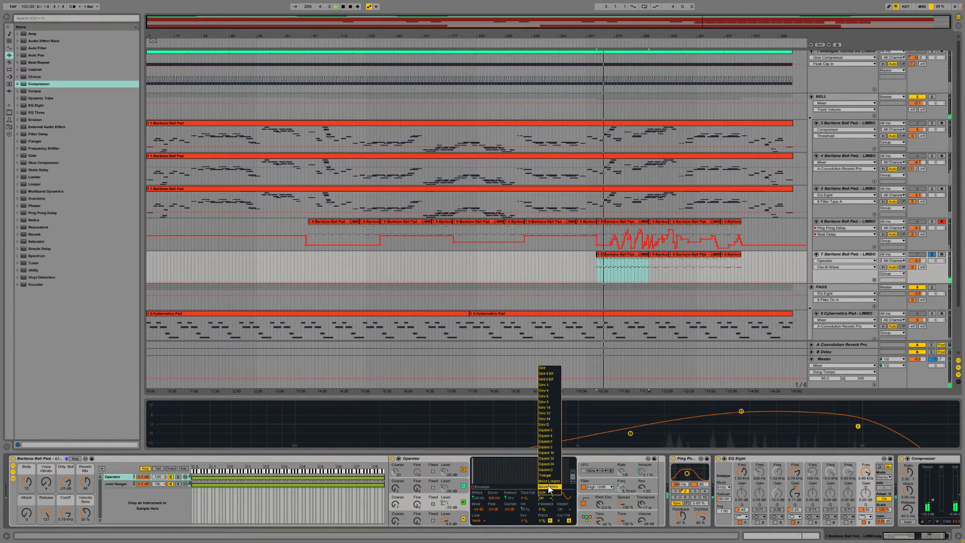
{"action": "left_click", "coordinate": [548, 455]}
{"action": "left_click", "coordinate": [397, 488]}
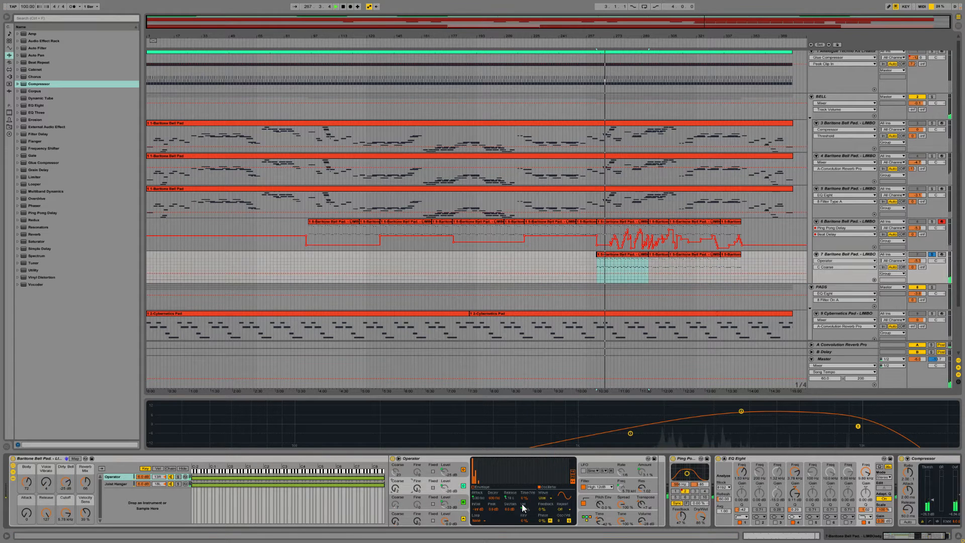
{"action": "left_click", "coordinate": [548, 502]}
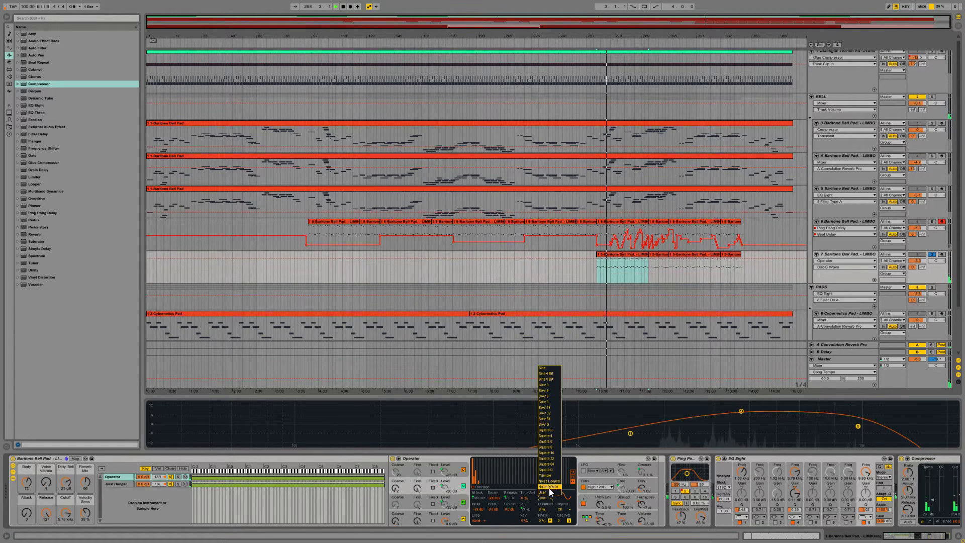
{"action": "left_click", "coordinate": [549, 488]}
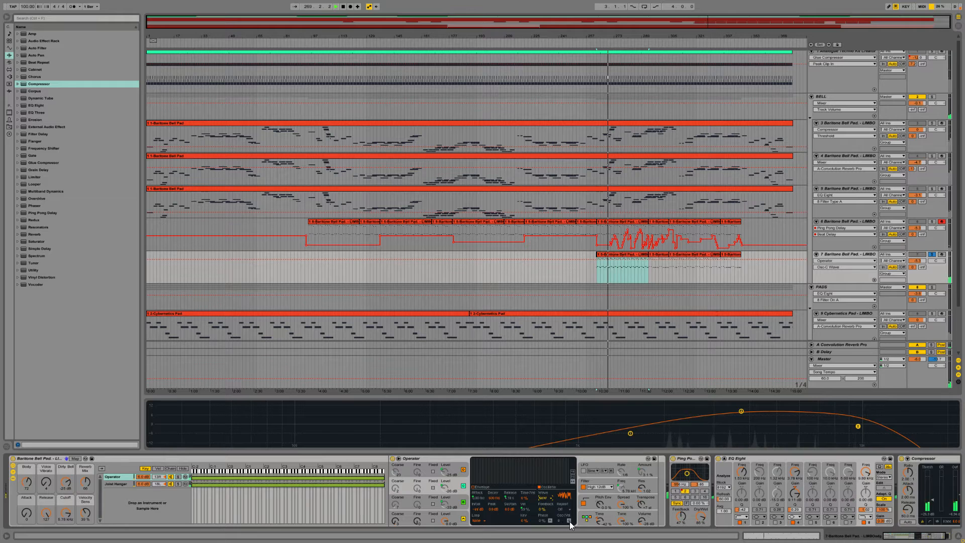
Step: Adjust the Time, Spread and Transpose settings of track 7's Operator and reshape the EQ Eight curve
{"action": "left_click", "coordinate": [597, 520]}
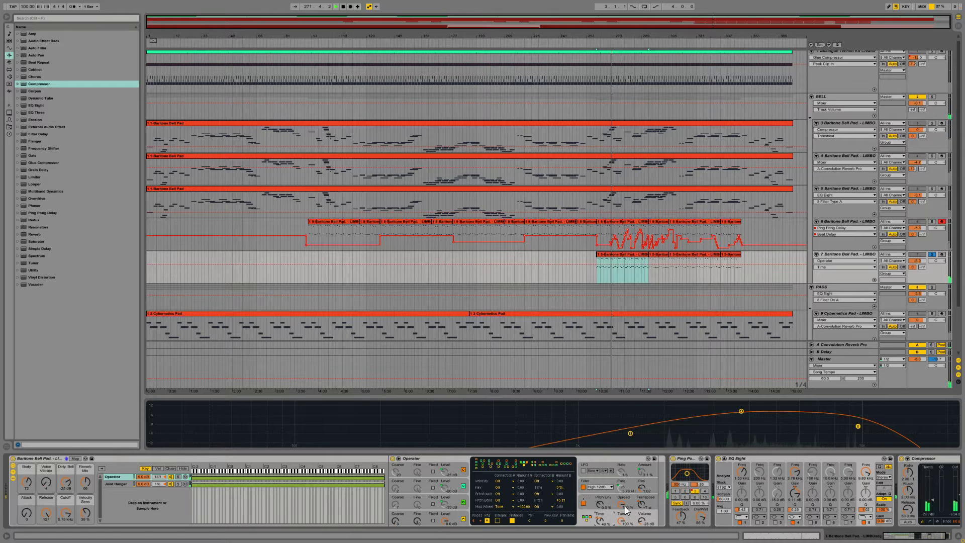
{"action": "left_click_drag", "start_coordinate": [623, 506], "coordinate": [645, 515]}
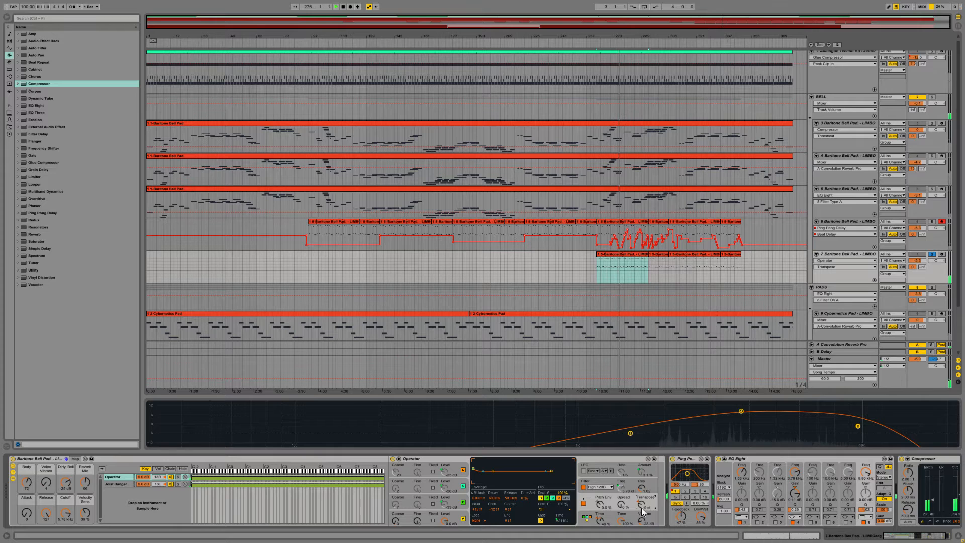
{"action": "left_click_drag", "start_coordinate": [642, 507], "coordinate": [641, 526]}
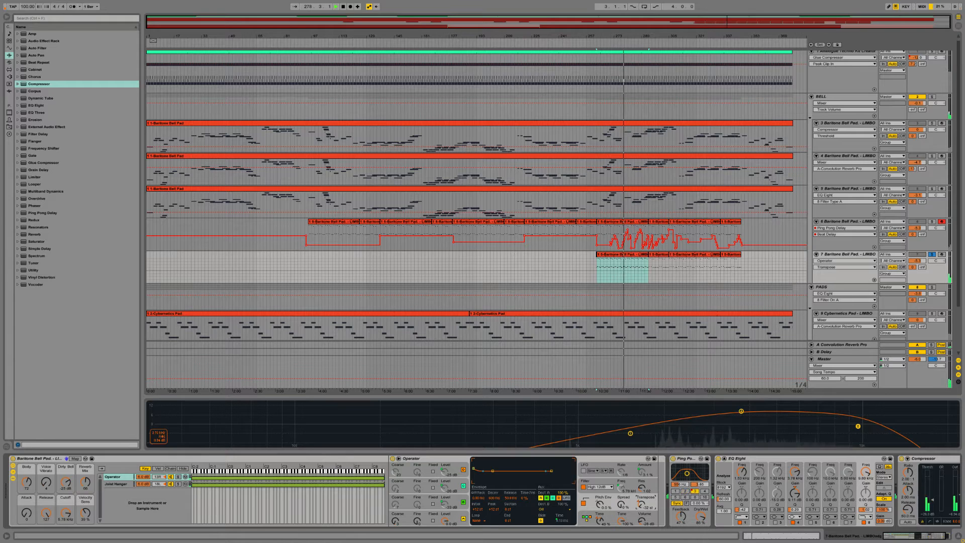
{"action": "left_click_drag", "start_coordinate": [741, 411], "coordinate": [742, 420]}
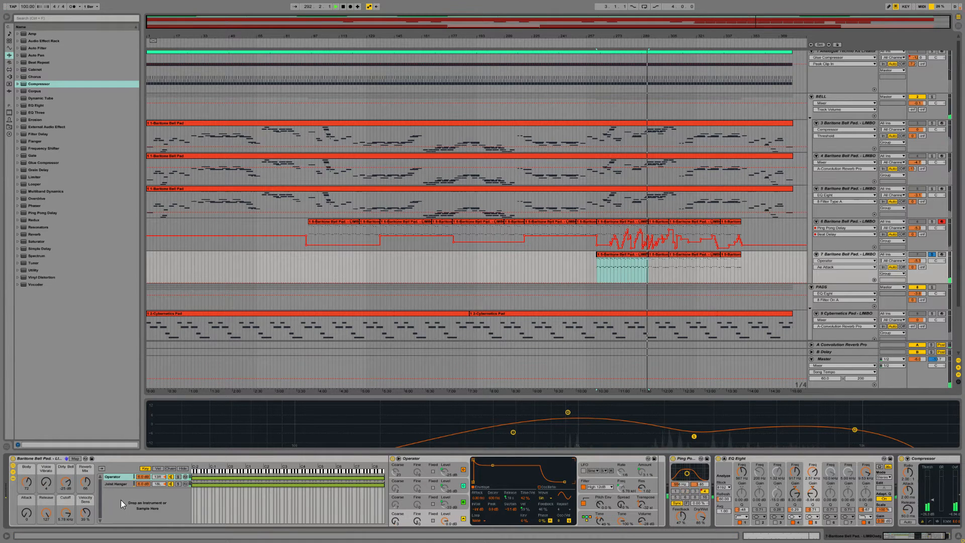
Step: Check the Attack macro and pitch envelope, reset Operator's Time setting and lower its Tone
{"action": "left_click", "coordinate": [25, 513]}
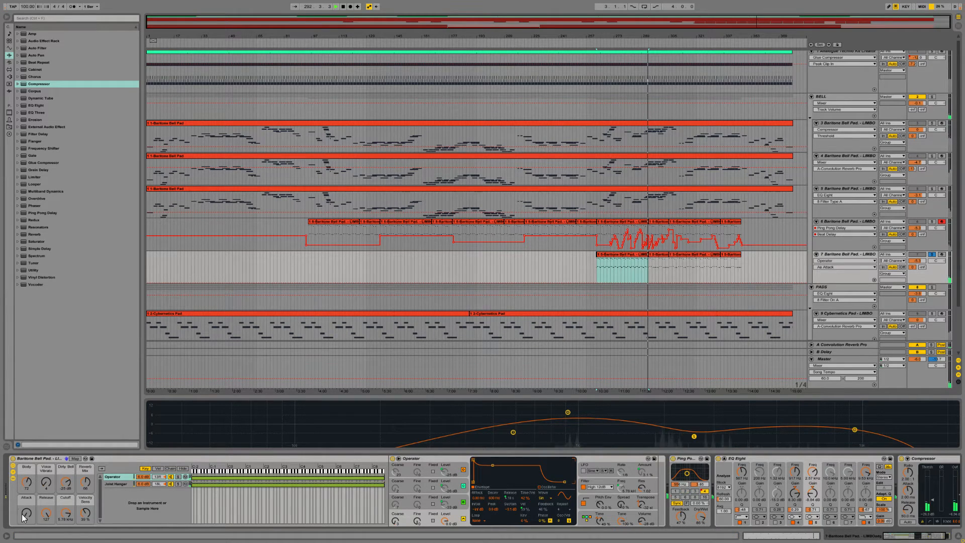
{"action": "left_click", "coordinate": [613, 496]}
{"action": "left_click", "coordinate": [607, 485]}
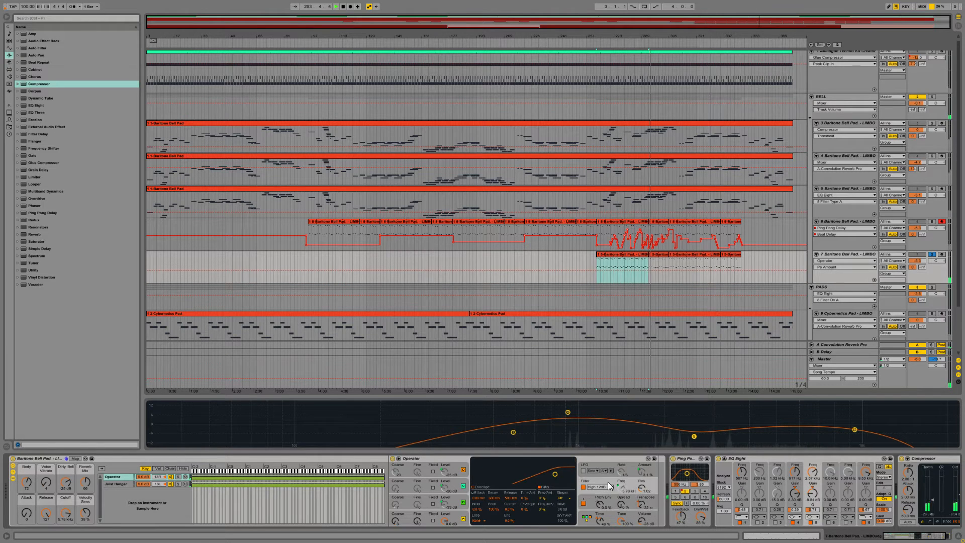
{"action": "left_click_drag", "start_coordinate": [600, 520], "coordinate": [623, 535]}
{"action": "double_click", "coordinate": [599, 519]}
{"action": "left_click", "coordinate": [623, 521]}
Step: Try different beat divisions on track 7's Ping Pong Delay and bypass it briefly to compare the sound
{"action": "left_click", "coordinate": [684, 491]}
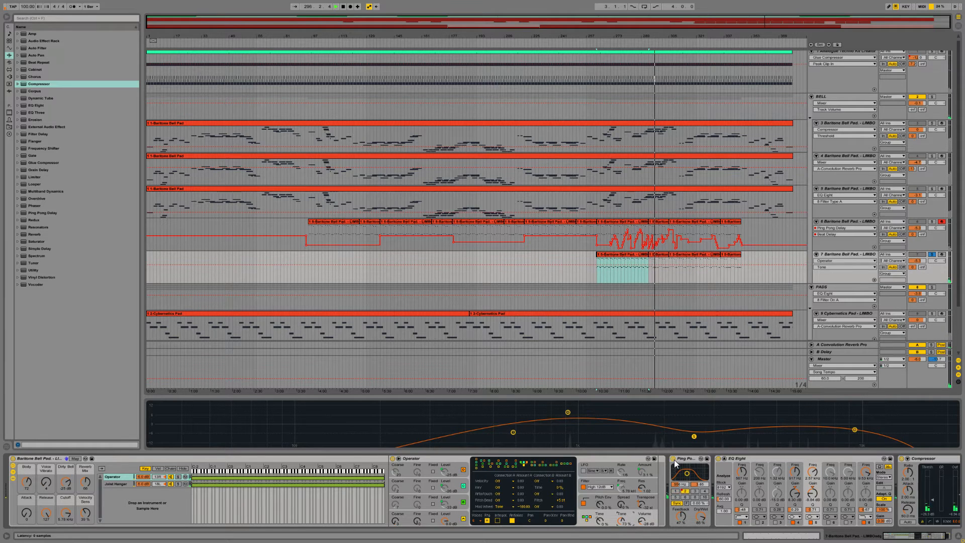
{"action": "left_click", "coordinate": [694, 491]}
{"action": "left_click", "coordinate": [673, 459]}
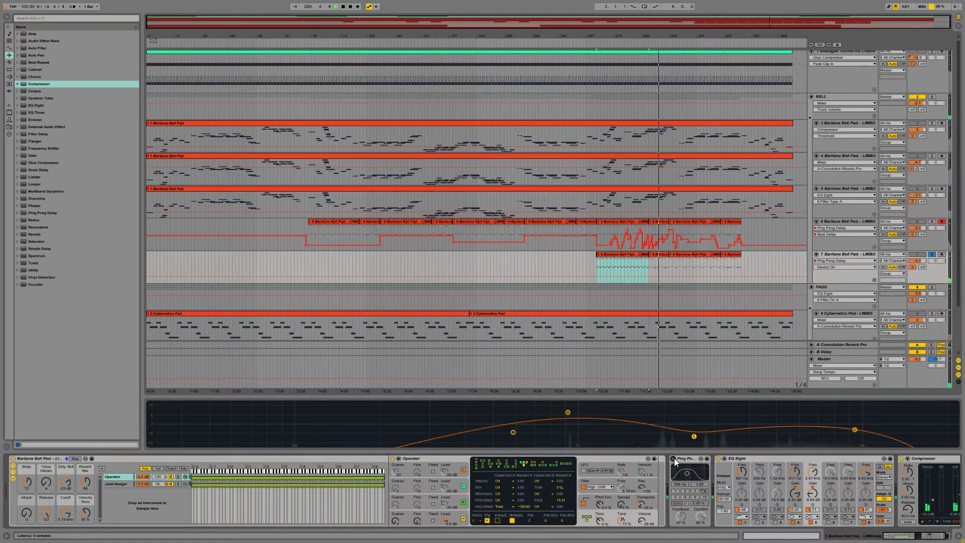
{"action": "left_click", "coordinate": [674, 457]}
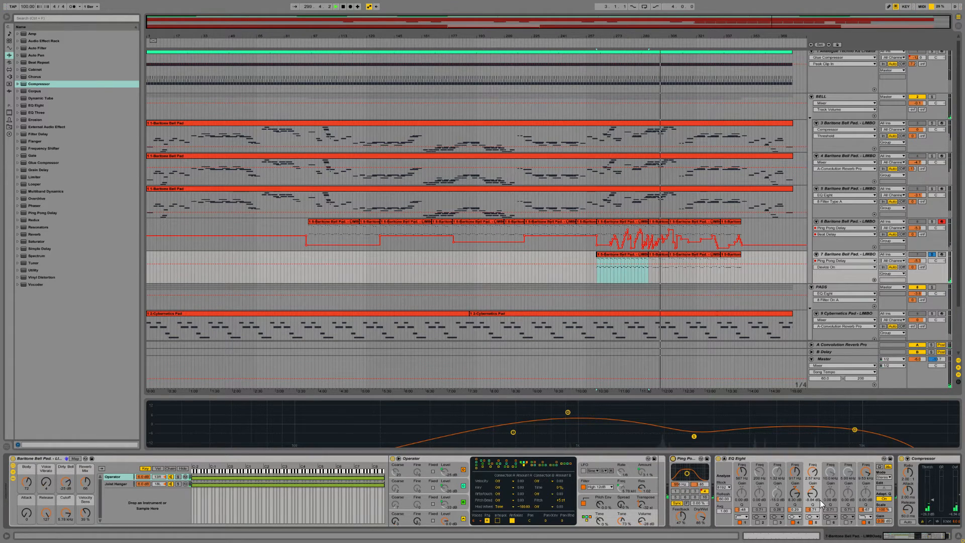
Step: Adjust oscillator A's coarse tuning, set its waveform to Noise White and raise Operator's Time setting
{"action": "left_click_drag", "start_coordinate": [390, 517], "coordinate": [390, 524]}
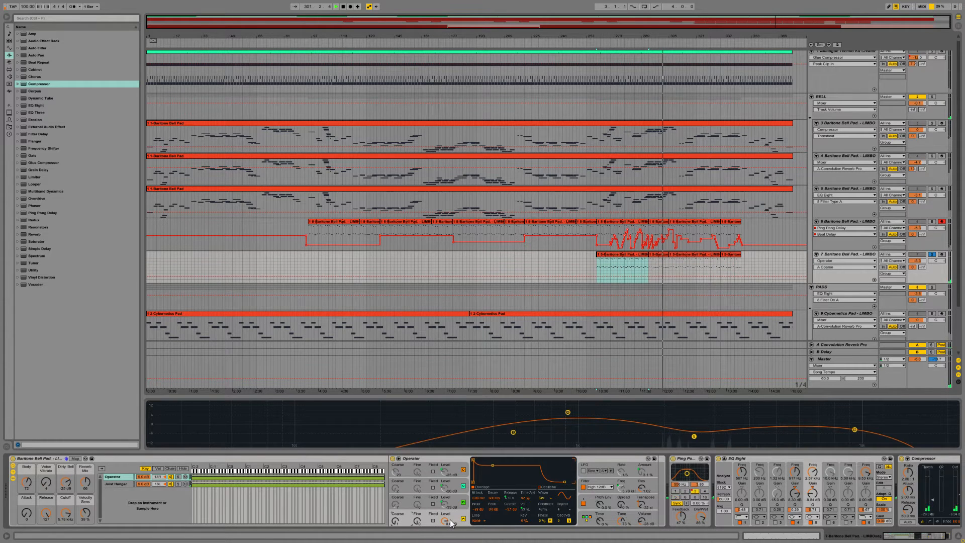
{"action": "left_click", "coordinate": [542, 498]}
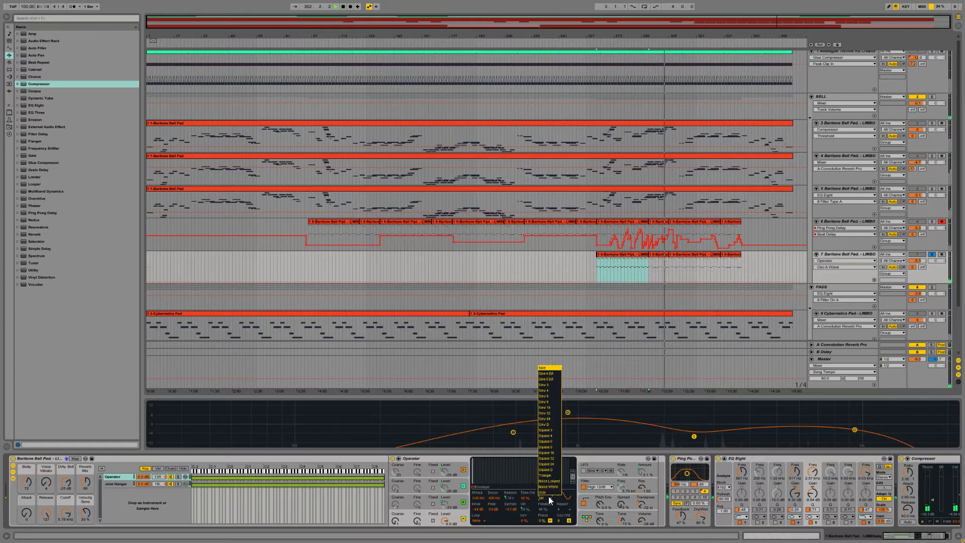
{"action": "left_click", "coordinate": [548, 487]}
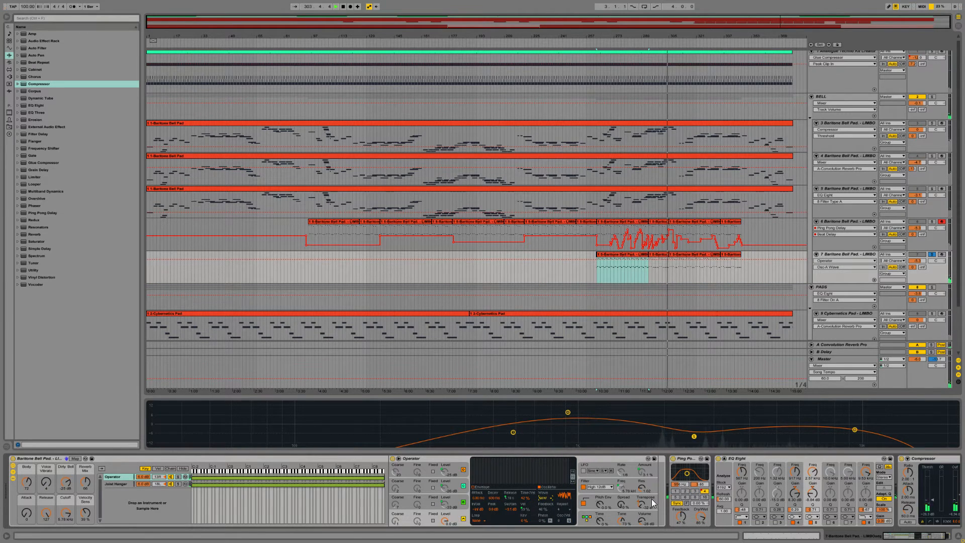
{"action": "left_click", "coordinate": [602, 522]}
{"action": "left_click_drag", "start_coordinate": [602, 524], "coordinate": [601, 487]}
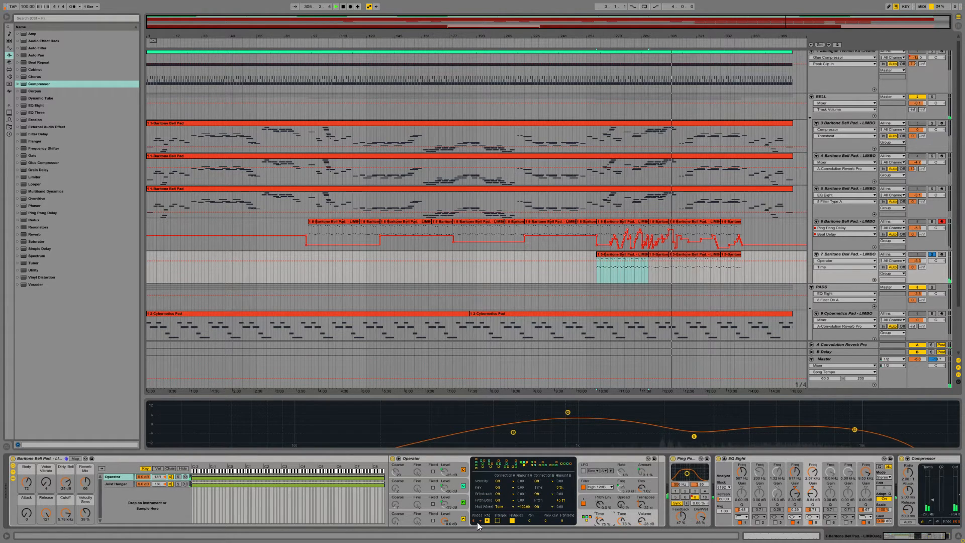
Step: Reshape oscillator A's envelope by adjusting its sustain and decay
{"action": "left_click", "coordinate": [443, 522]}
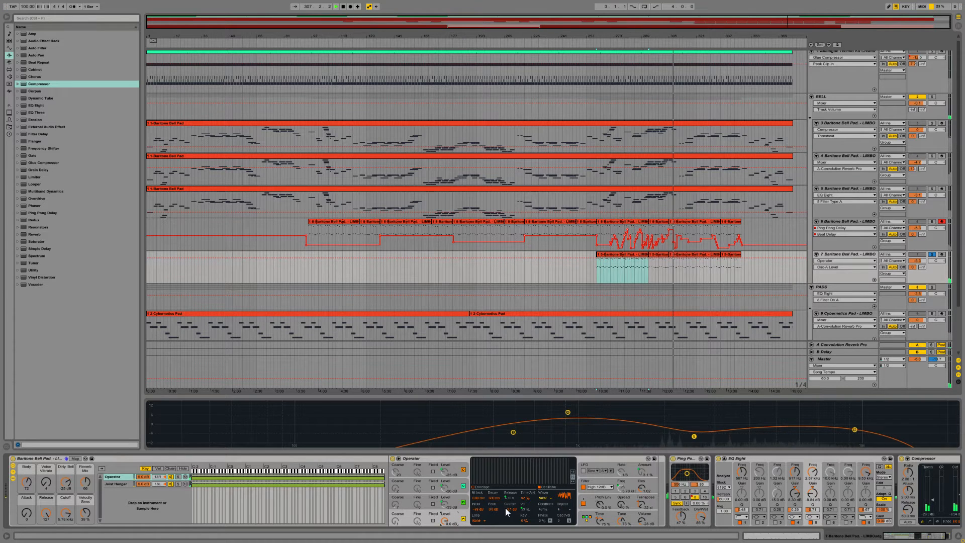
{"action": "left_click_drag", "start_coordinate": [508, 509], "coordinate": [508, 533]}
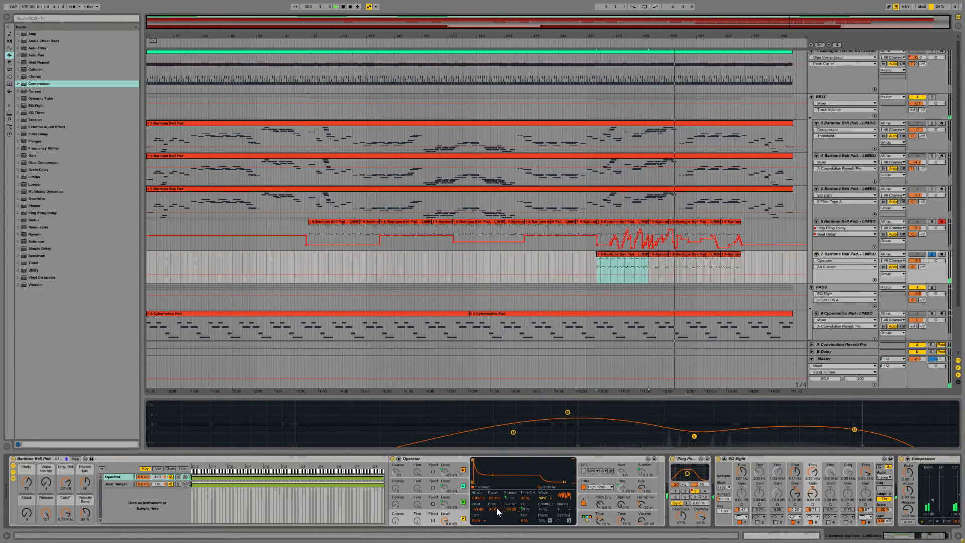
{"action": "left_click_drag", "start_coordinate": [494, 499], "coordinate": [508, 470]}
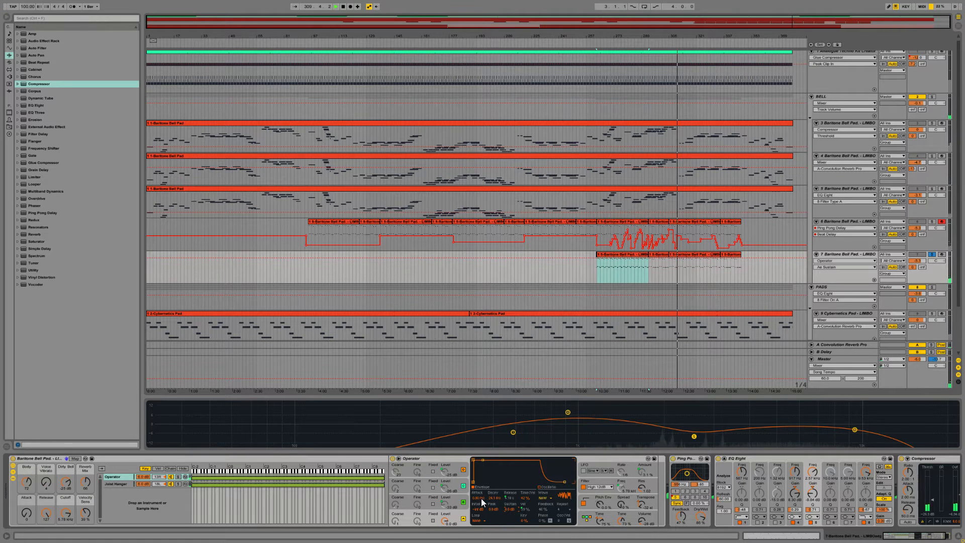
Step: Lower Operator's Time setting, readjust its transposition and raise the filter resonance
{"action": "mouse_move", "coordinate": [596, 521]}
{"action": "left_mouse_down"}
{"action": "mouse_move", "coordinate": [596, 538]}
{"action": "mouse_move", "coordinate": [599, 530]}
{"action": "left_mouse_up"}
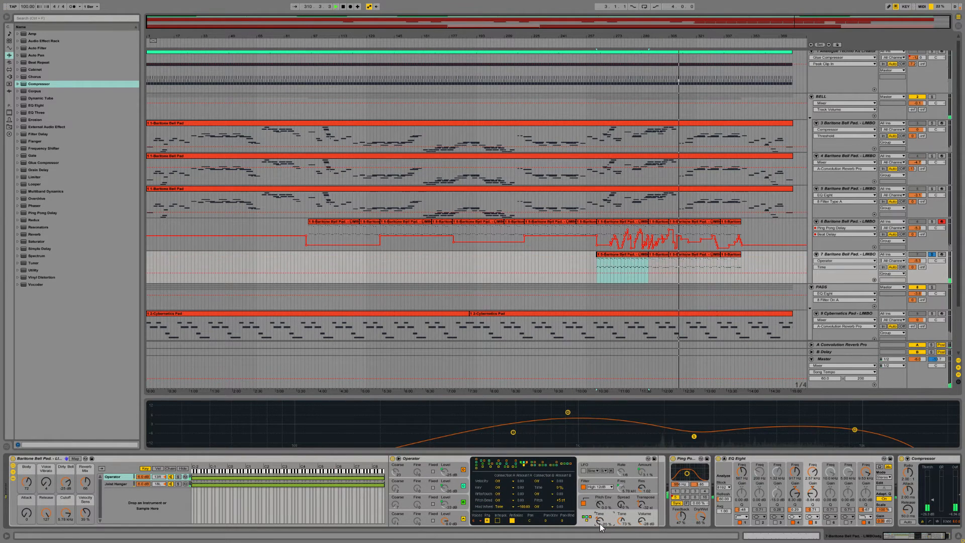
{"action": "left_click_drag", "start_coordinate": [647, 507], "coordinate": [641, 498]}
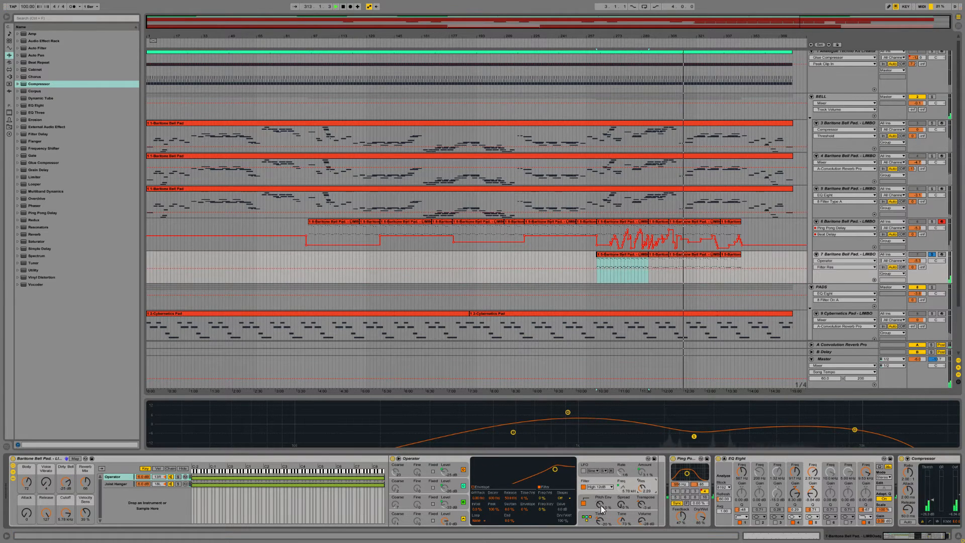
{"action": "left_click_drag", "start_coordinate": [645, 490], "coordinate": [645, 481]}
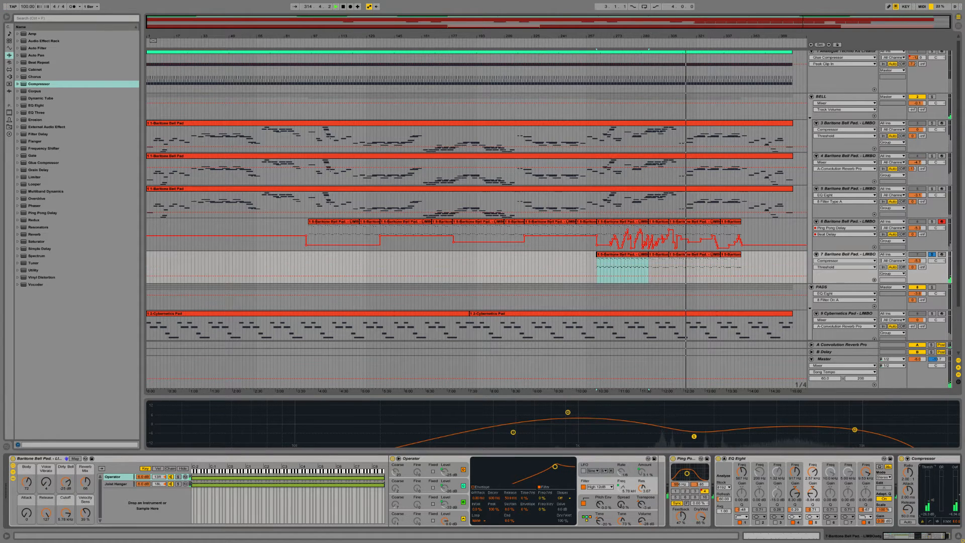
Step: Adjust the Compressor's output gain on track 7 and unsolo the track to hear it in the full mix
{"action": "left_click_drag", "start_coordinate": [927, 503], "coordinate": [960, 488]}
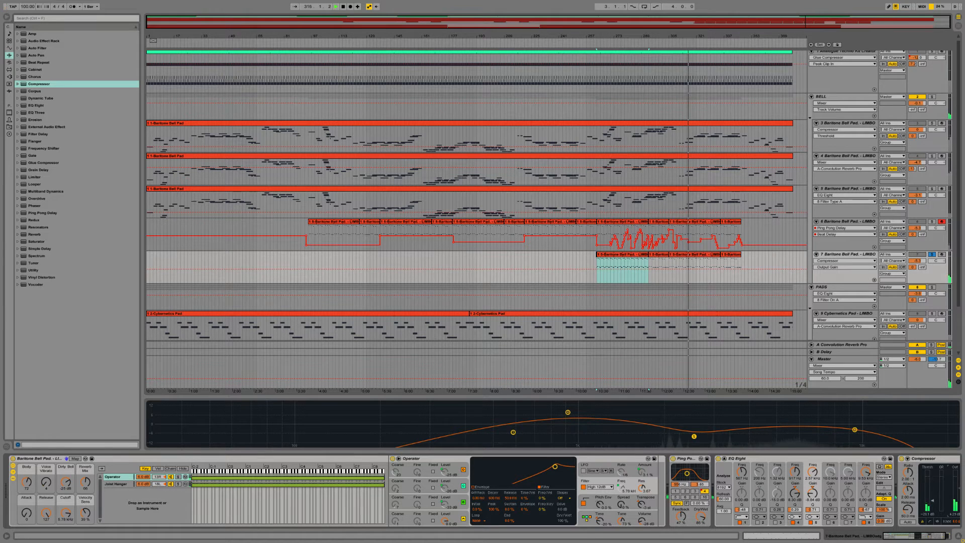
{"action": "left_click", "coordinate": [928, 536]}
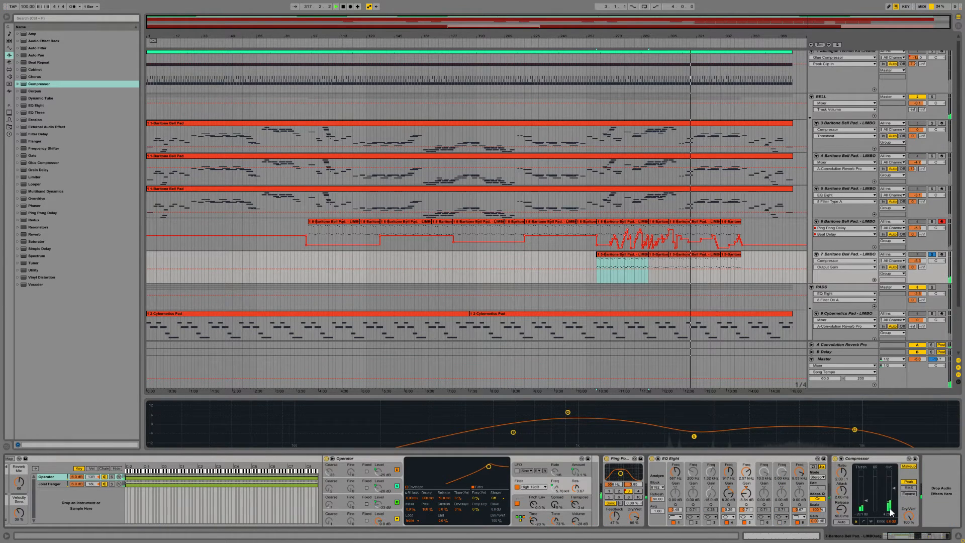
{"action": "left_click", "coordinate": [931, 255]}
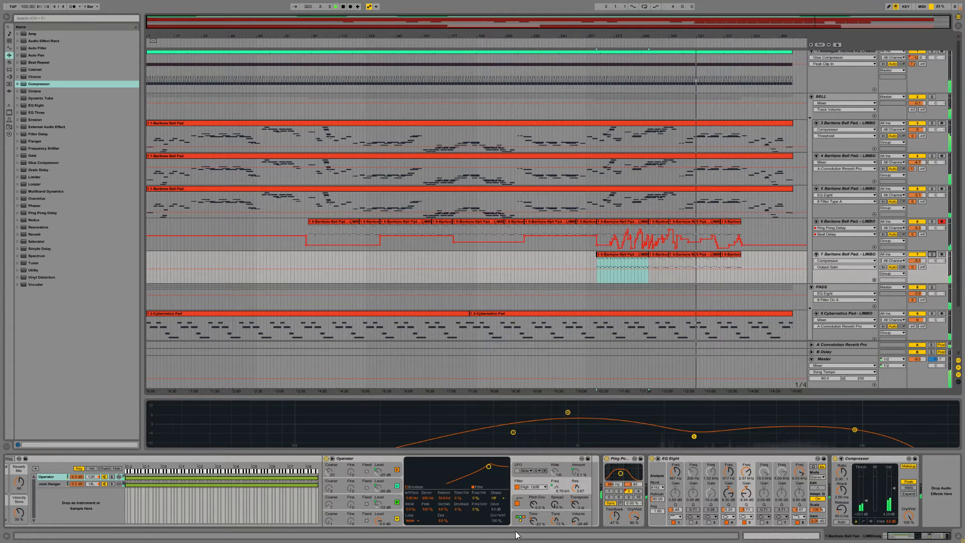
Step: Adjust the coarse tuning and level of oscillator A in track 7's Operator
{"action": "left_click", "coordinate": [354, 518]}
{"action": "left_click_drag", "start_coordinate": [333, 522], "coordinate": [334, 522]}
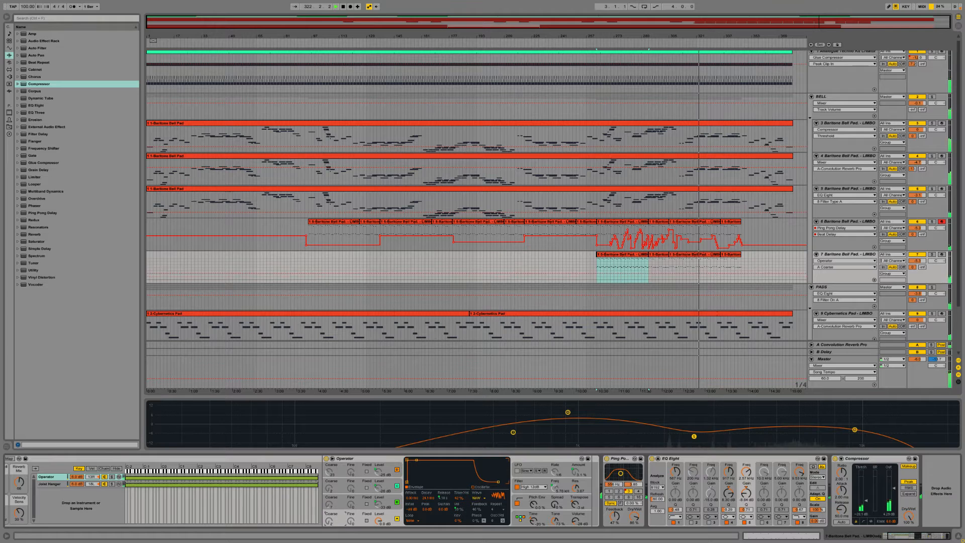
{"action": "left_click", "coordinate": [459, 503]}
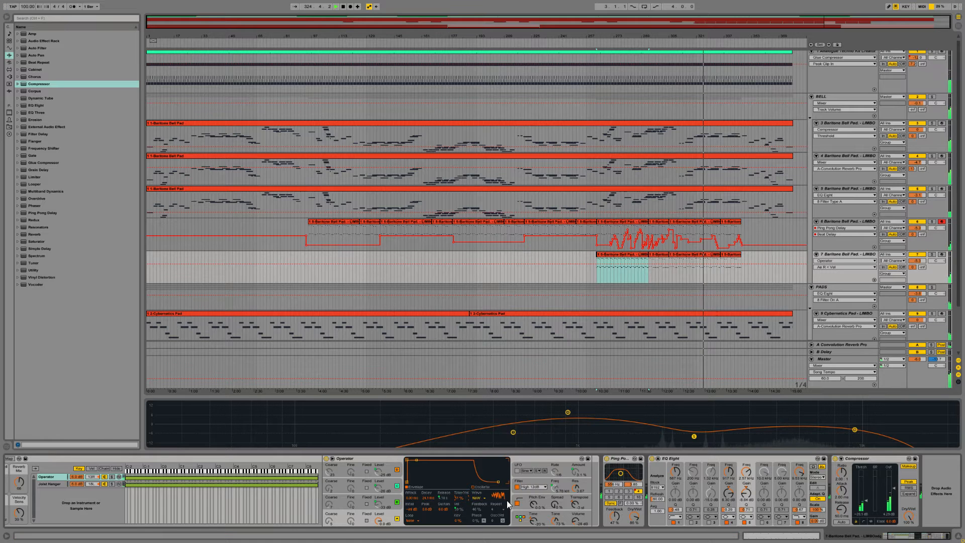
Step: Try the Noise Looped and Square D waveforms on oscillator A during full-mix playback
{"action": "left_click", "coordinate": [476, 498]}
{"action": "left_click", "coordinate": [481, 481]}
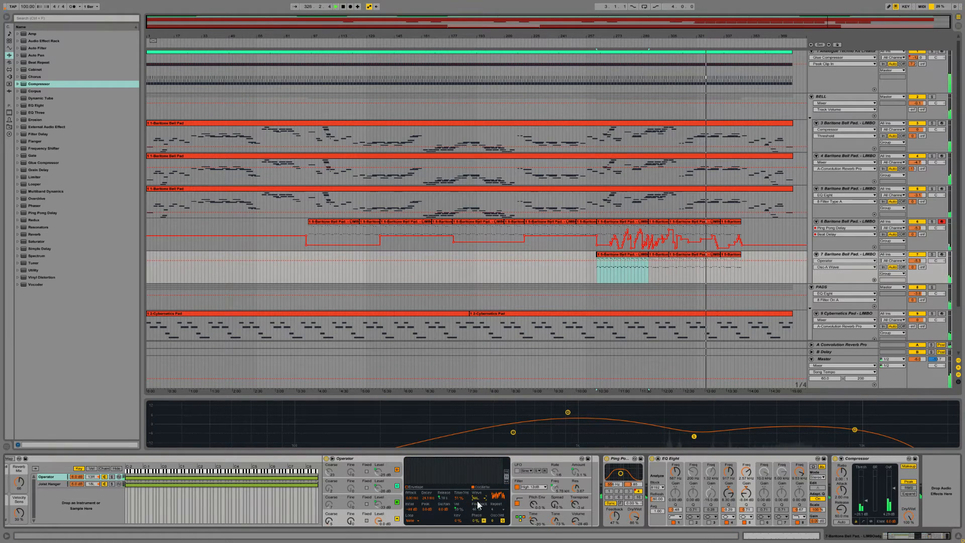
{"action": "left_click", "coordinate": [476, 498]}
{"action": "left_click", "coordinate": [486, 471]}
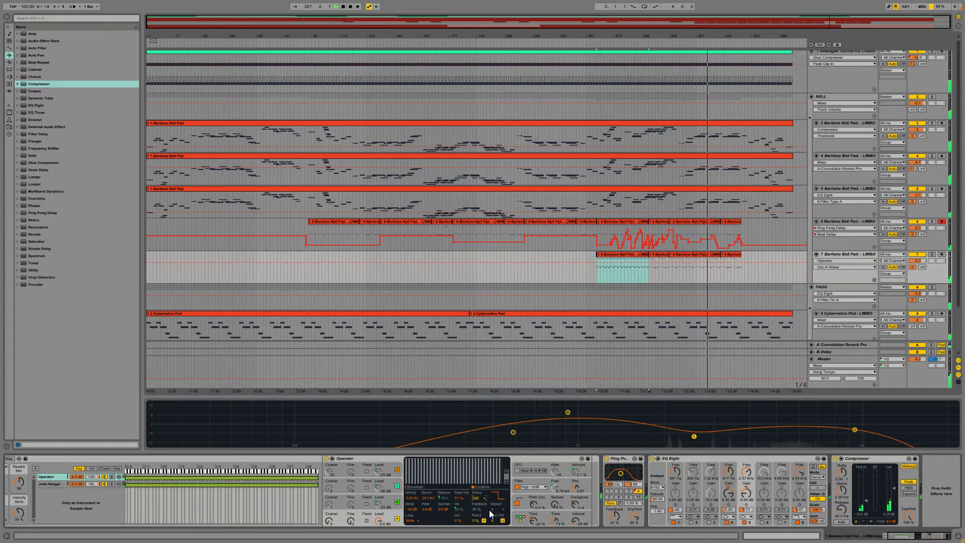
Step: Solo track 7 and step through further waveforms for oscillator A, ending on a saw shape
{"action": "left_click", "coordinate": [932, 254]}
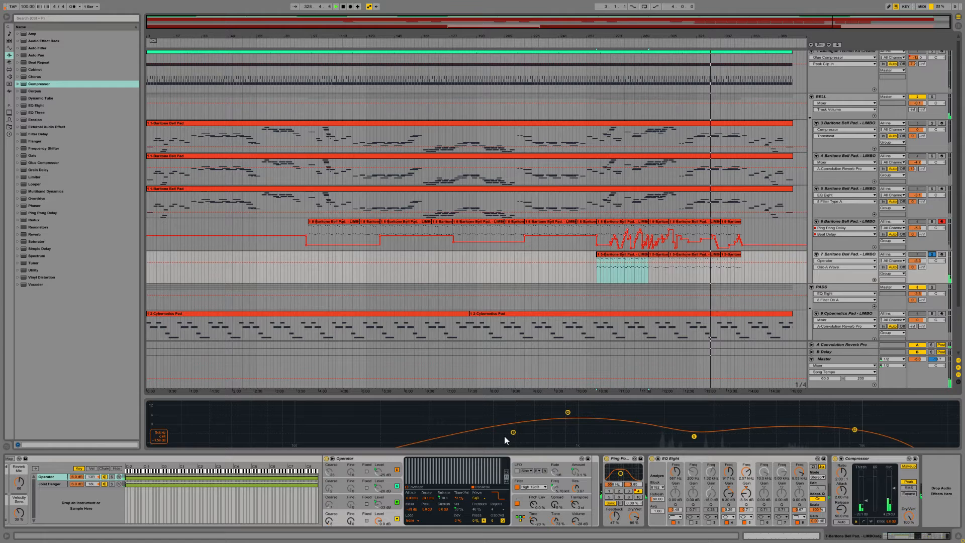
{"action": "left_click", "coordinate": [478, 497]}
{"action": "left_click", "coordinate": [479, 465]}
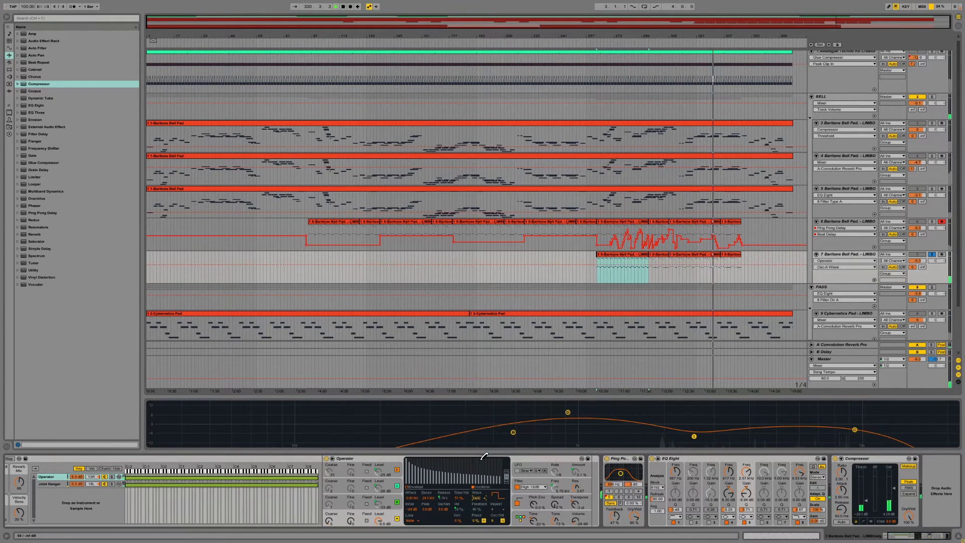
{"action": "key", "text": "Up"}
{"action": "key", "text": "Up"}
{"action": "key", "text": "Up"}
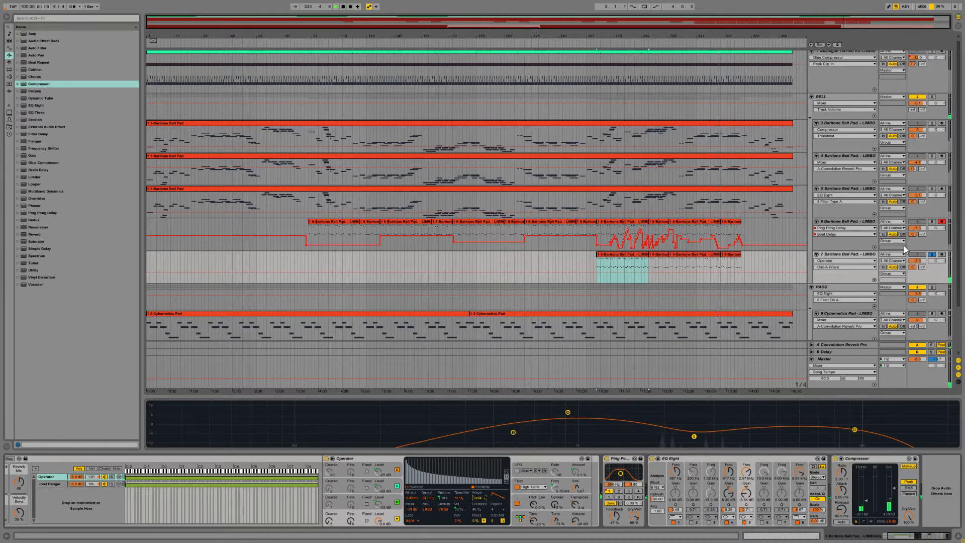
Step: Arm track 7 for recording and step oscillator A through saw and square waveforms, ending on a noise waveform
{"action": "left_click", "coordinate": [943, 255]}
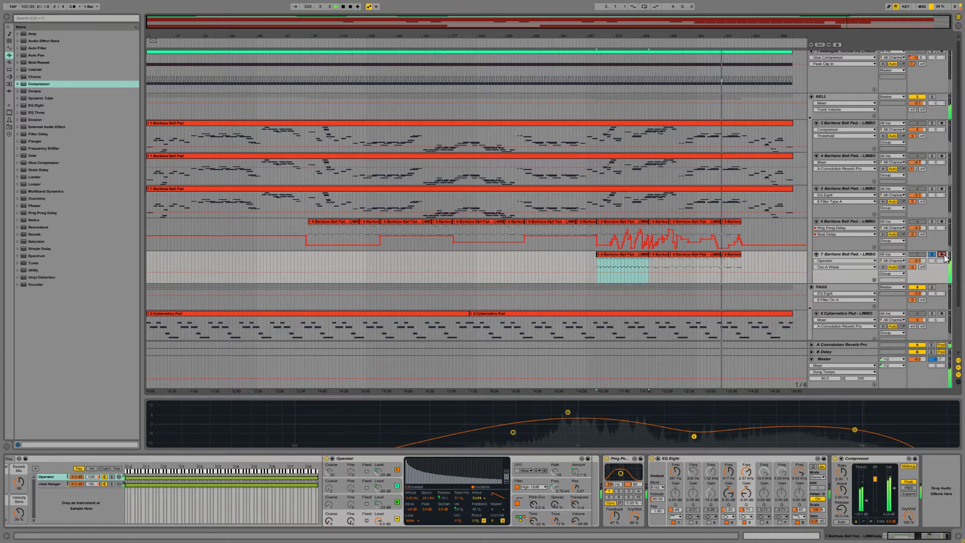
{"action": "left_click", "coordinate": [481, 498]}
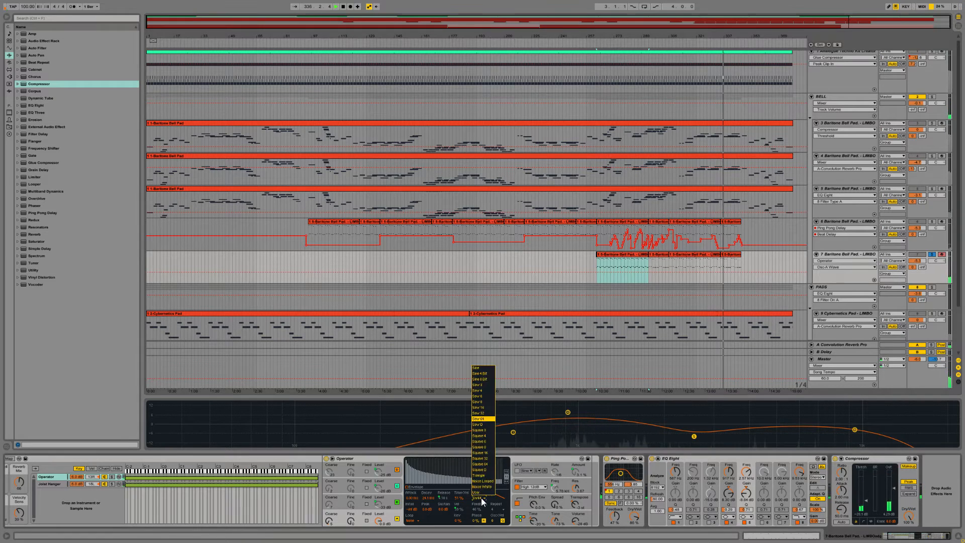
{"action": "left_click", "coordinate": [481, 501]}
{"action": "scroll", "coordinate": [481, 501], "scroll_direction": "down", "scroll_amount": 2}
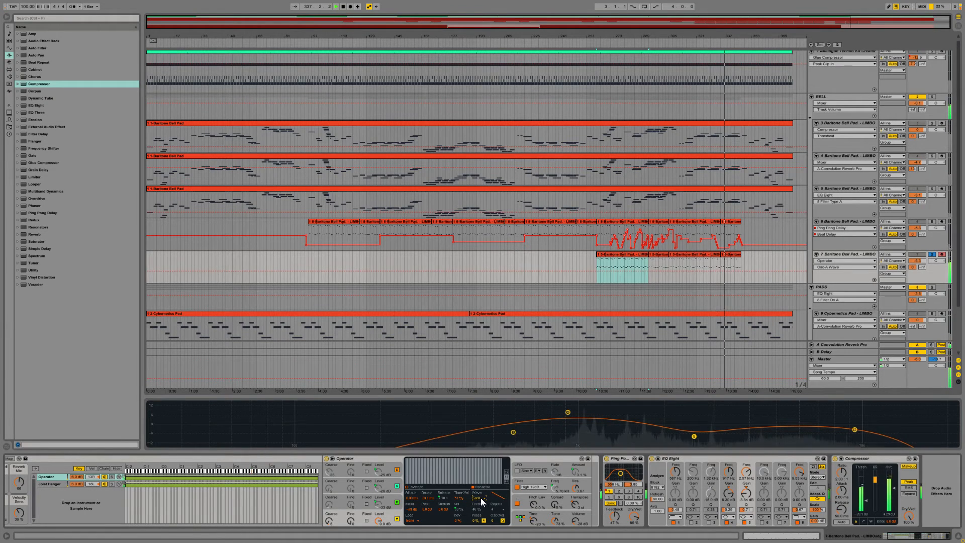
{"action": "scroll", "coordinate": [481, 501], "scroll_direction": "down", "scroll_amount": 2}
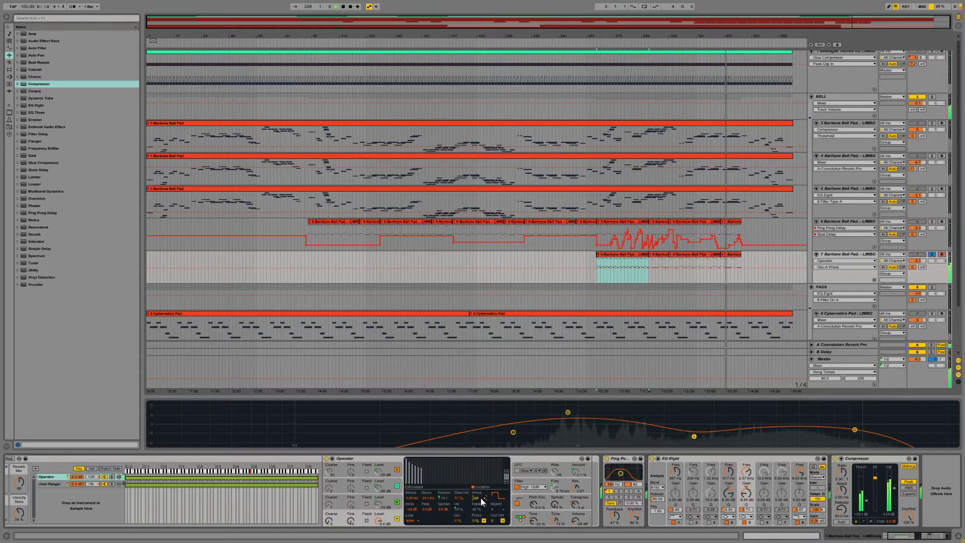
{"action": "scroll", "coordinate": [481, 501], "scroll_direction": "down", "scroll_amount": 2}
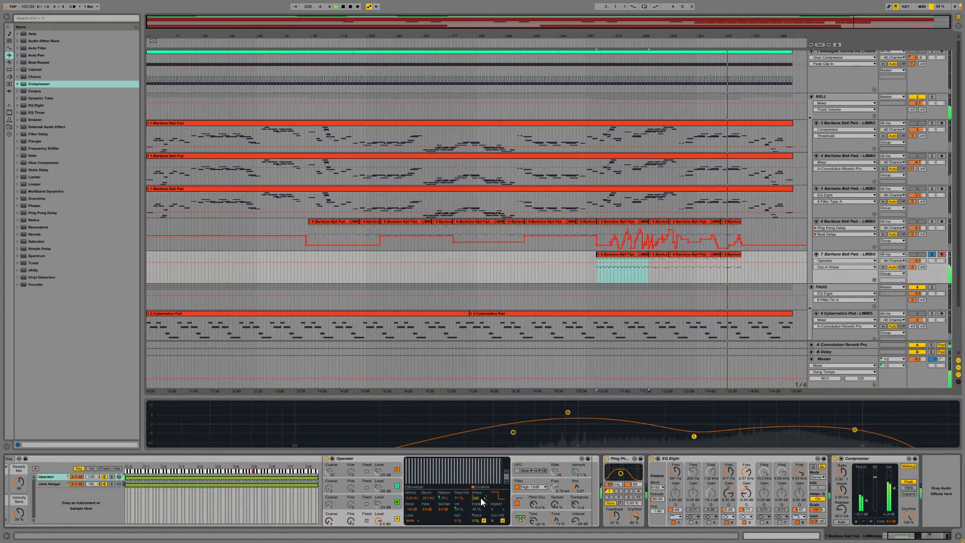
{"action": "scroll", "coordinate": [481, 501], "scroll_direction": "down", "scroll_amount": 2}
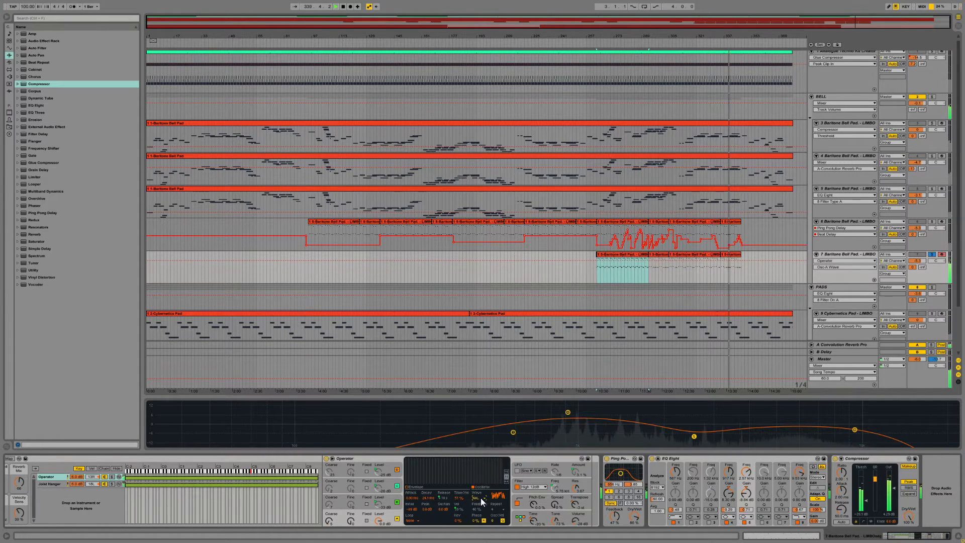
{"action": "scroll", "coordinate": [481, 497], "scroll_direction": "down", "scroll_amount": 1}
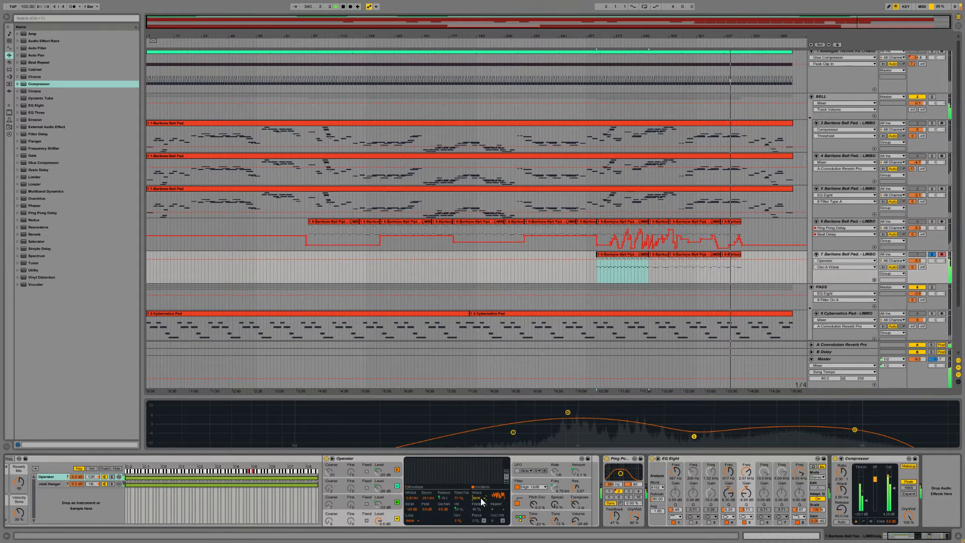
Step: Stop playback and play a note on track 7 at velocity 127 to audition the noise waveform
{"action": "key", "text": "v"}
{"action": "key", "text": "space"}
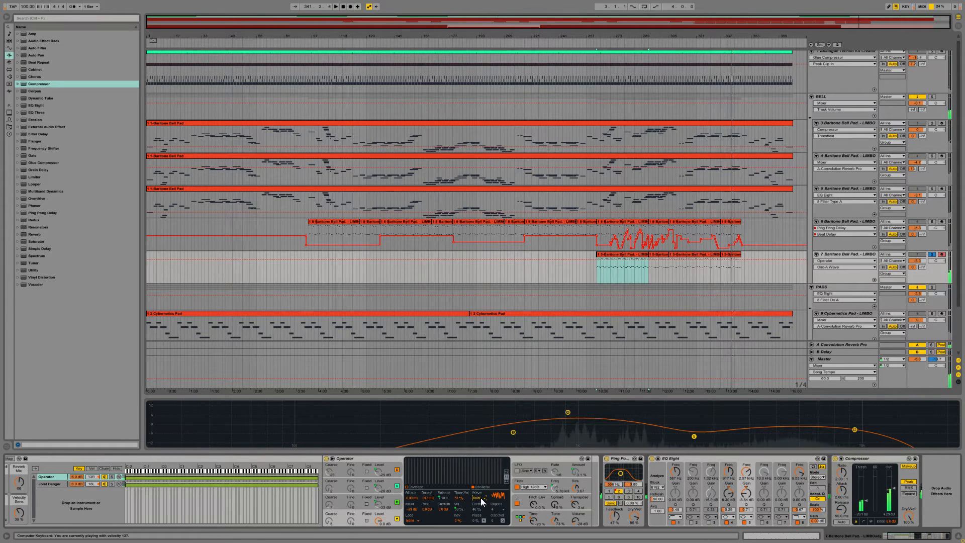
{"action": "key", "text": "a"}
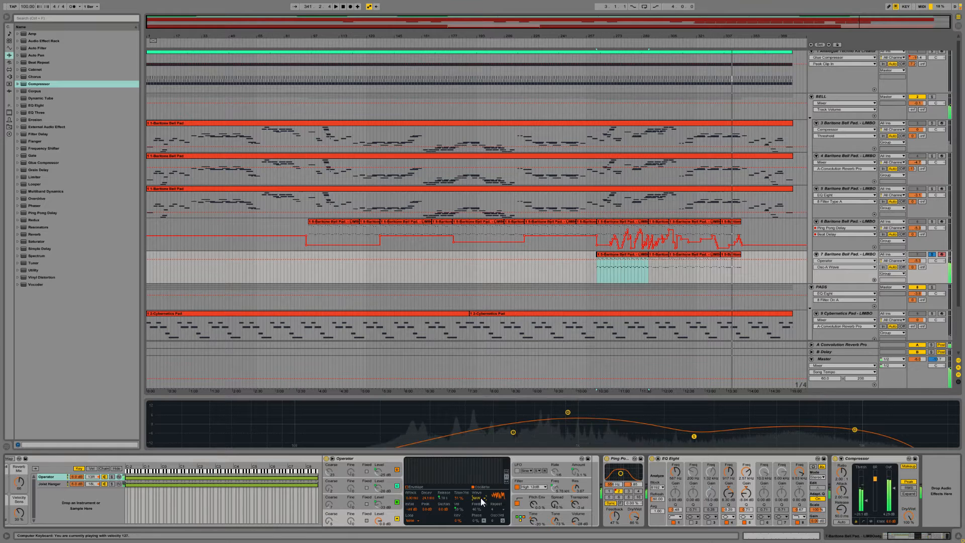
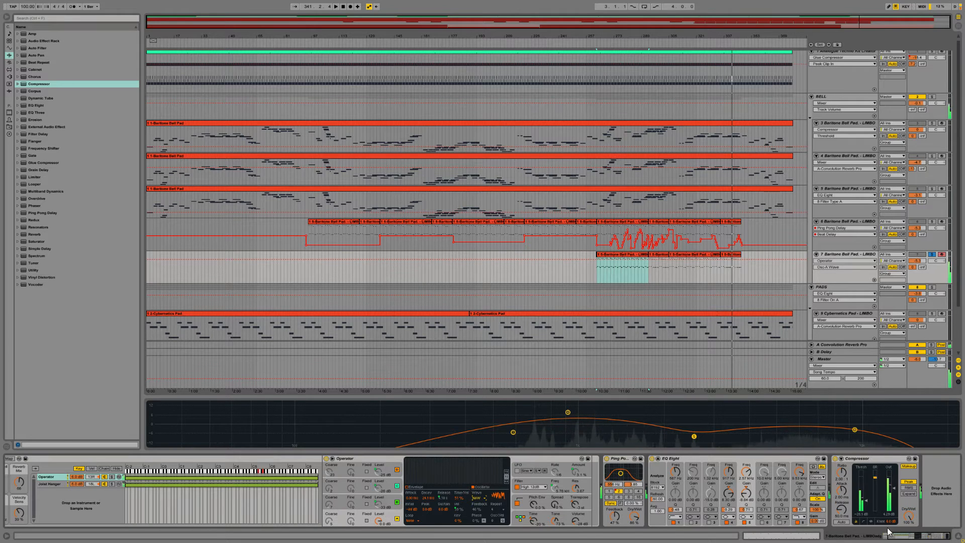
Step: Lower the compressor's output gain on track 7 and record a new MIDI take over the first clip from bar 263
{"action": "left_click_drag", "start_coordinate": [893, 489], "coordinate": [892, 492]}
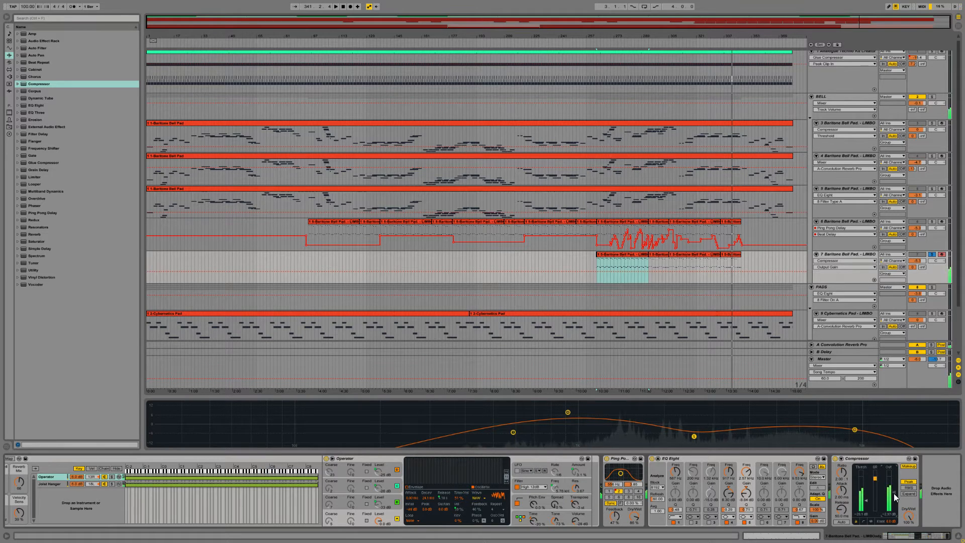
{"action": "left_click", "coordinate": [619, 255]}
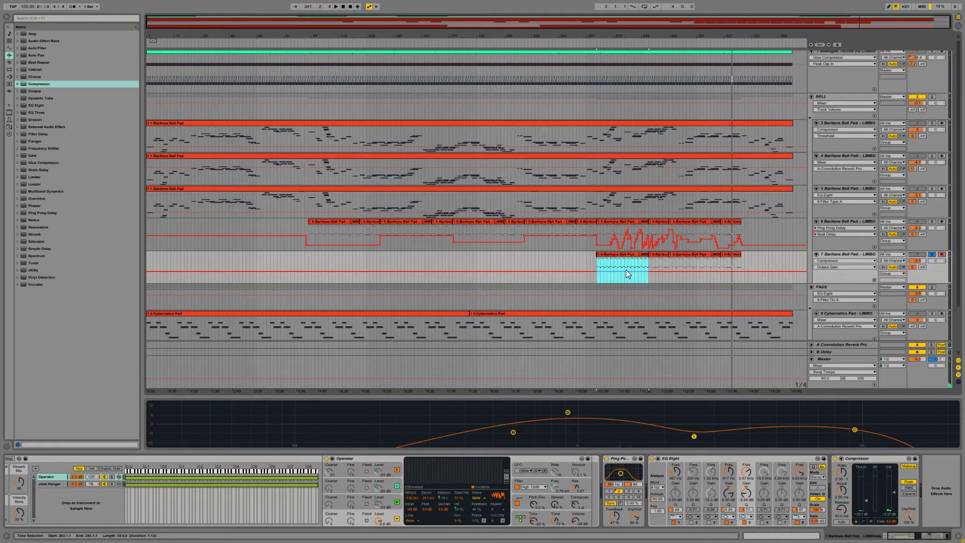
{"action": "left_click", "coordinate": [350, 7]}
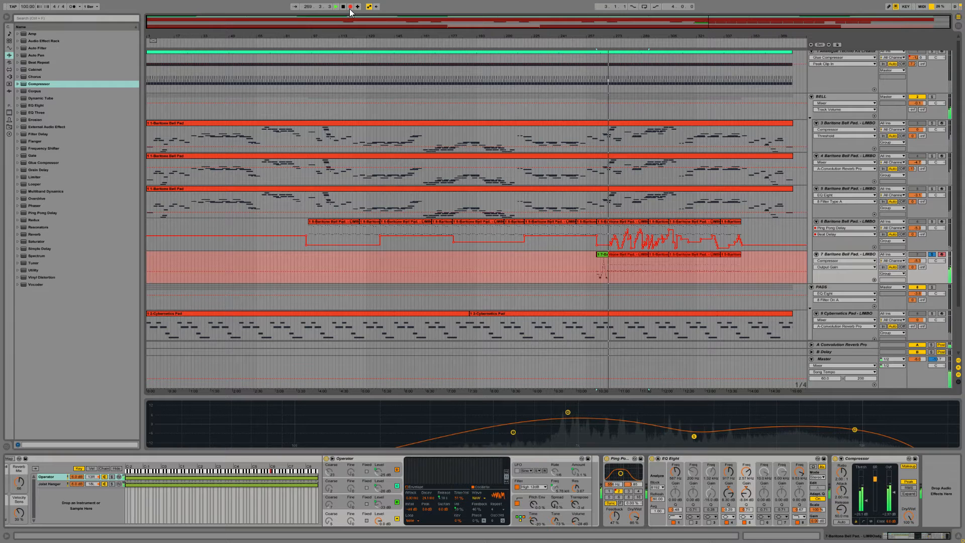
{"action": "left_click", "coordinate": [350, 6]}
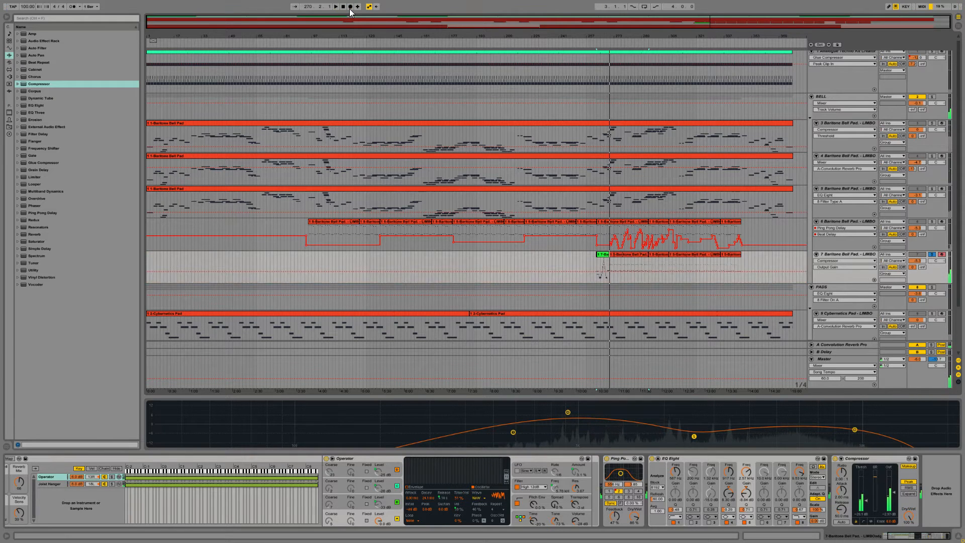
{"action": "key", "text": "space"}
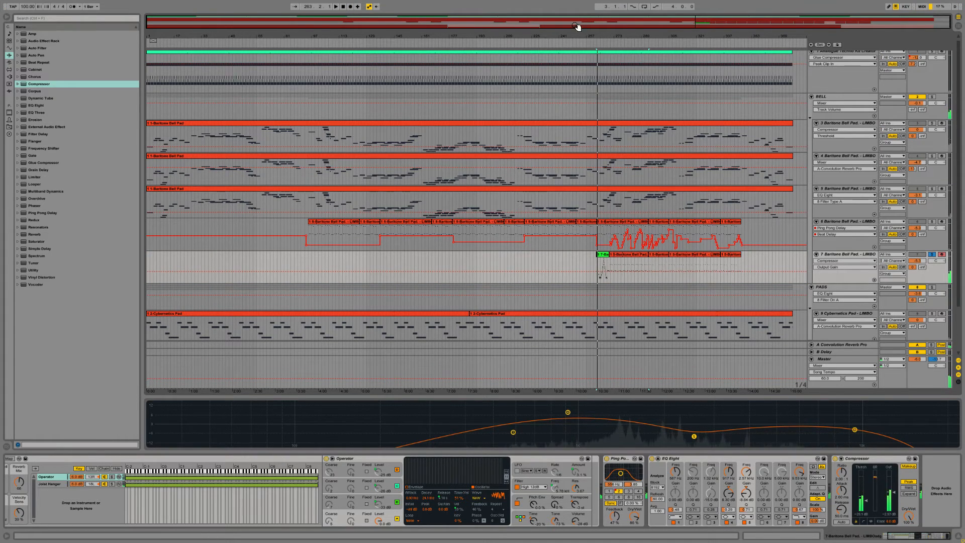
Step: Delete the leftover clip fragment just before the newly recorded clip on track 7
{"action": "left_click_drag", "start_coordinate": [593, 25], "coordinate": [593, 75]}
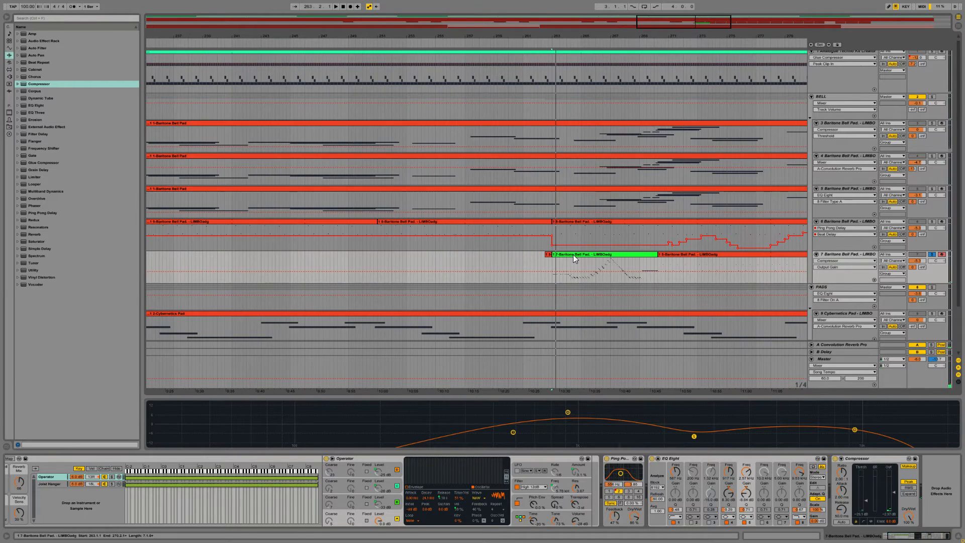
{"action": "left_click", "coordinate": [574, 254]}
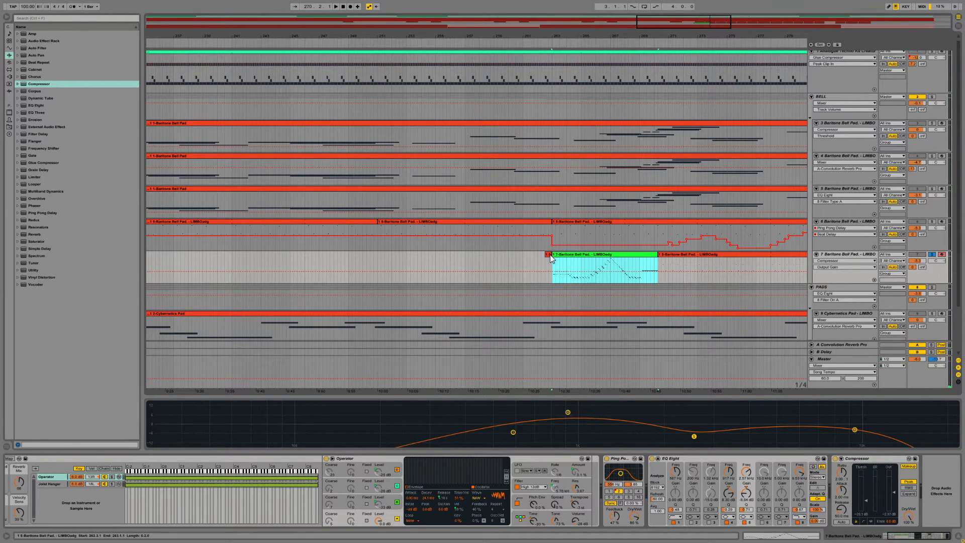
{"action": "left_click", "coordinate": [550, 254]}
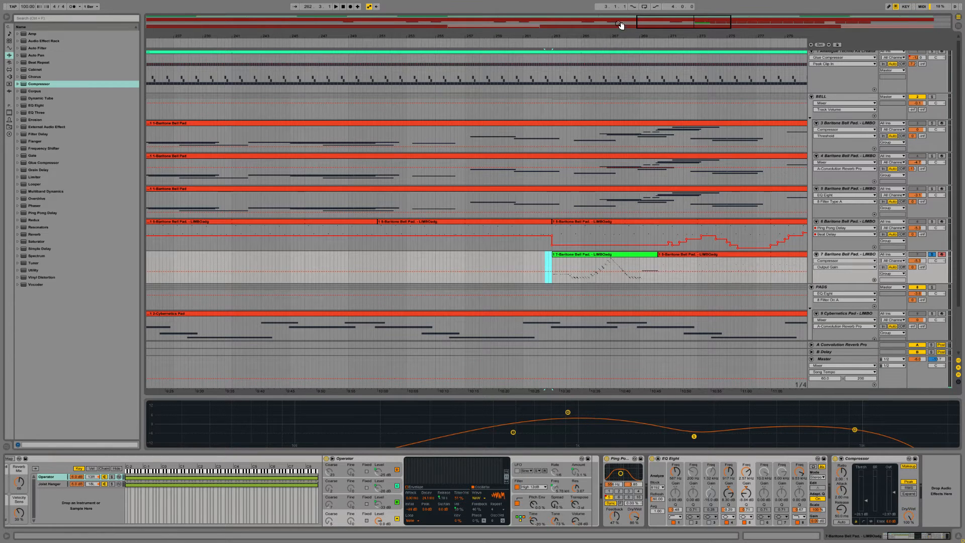
{"action": "left_click", "coordinate": [603, 255]}
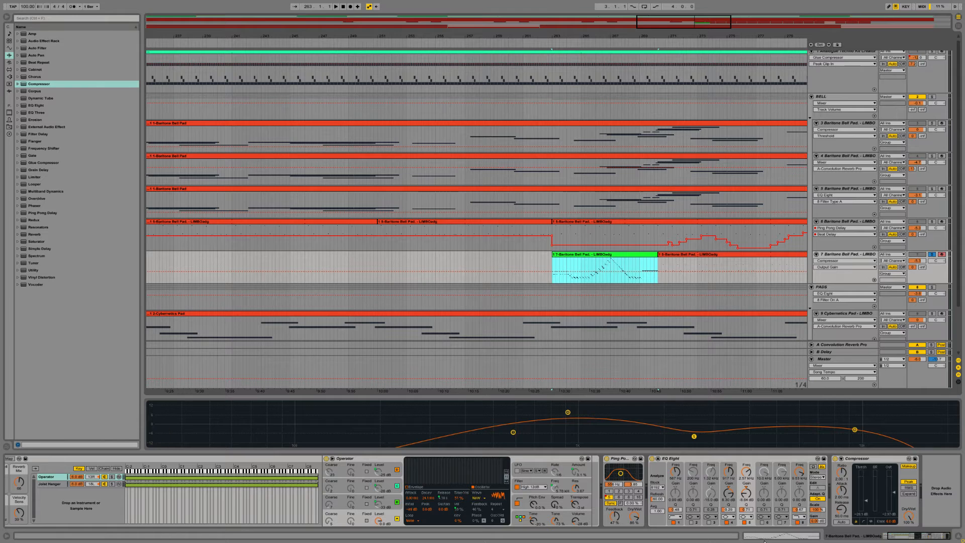
Step: Open the recorded clip's notes, trim the clip's end to bar 8 and play it back
{"action": "left_click", "coordinate": [766, 536]}
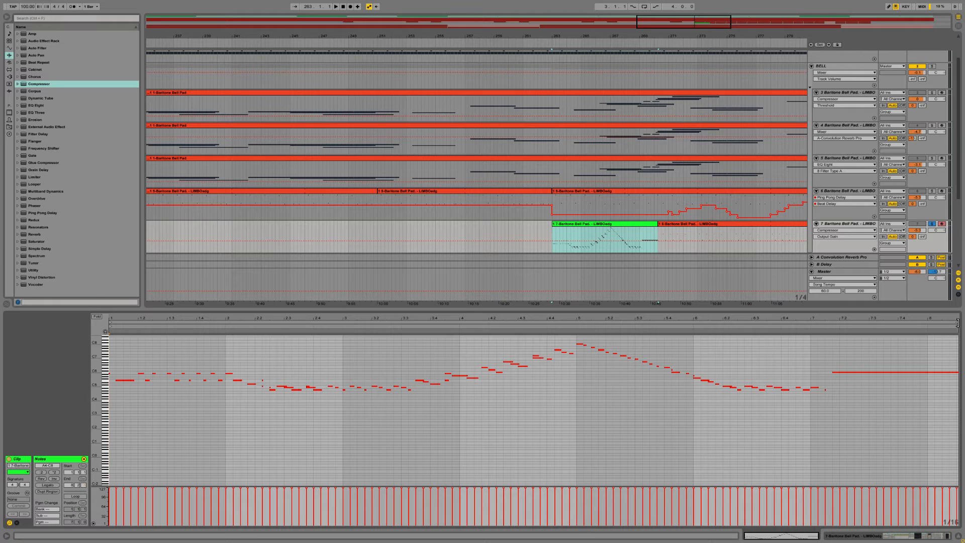
{"action": "left_click_drag", "start_coordinate": [957, 326], "coordinate": [925, 326]}
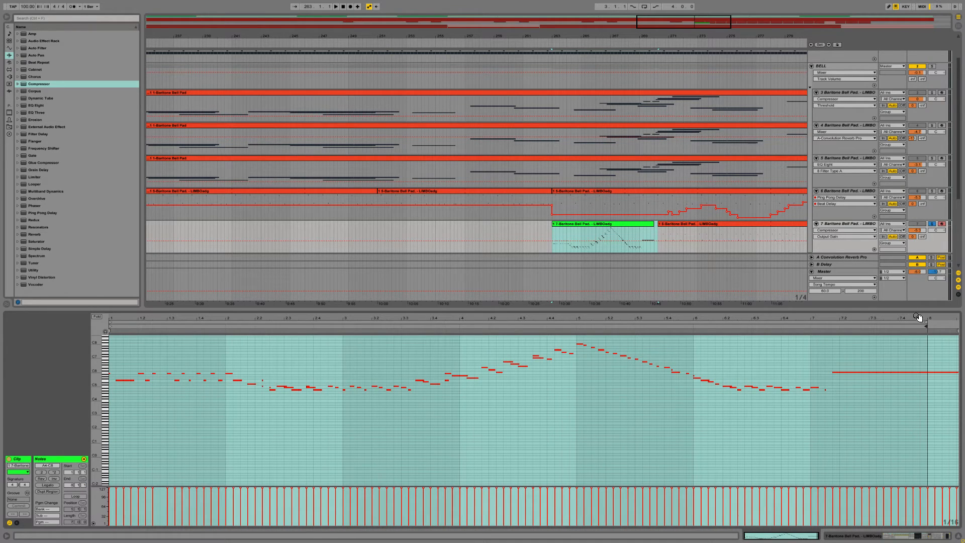
{"action": "key", "text": "space"}
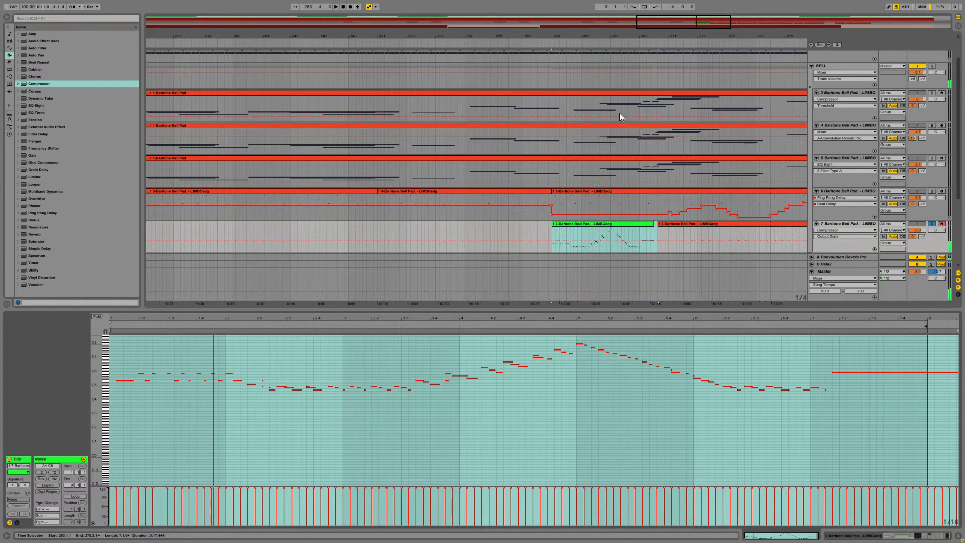
{"action": "left_click_drag", "start_coordinate": [685, 26], "coordinate": [685, 3]}
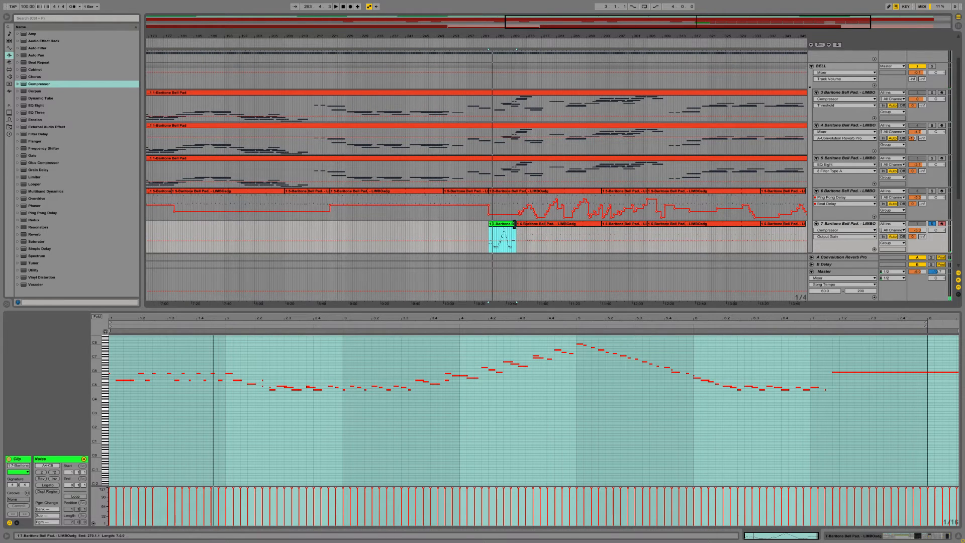
{"action": "mouse_move", "coordinate": [516, 224]}
{"action": "left_mouse_down"}
{"action": "mouse_move", "coordinate": [581, 224]}
{"action": "mouse_move", "coordinate": [525, 224]}
{"action": "left_mouse_up"}
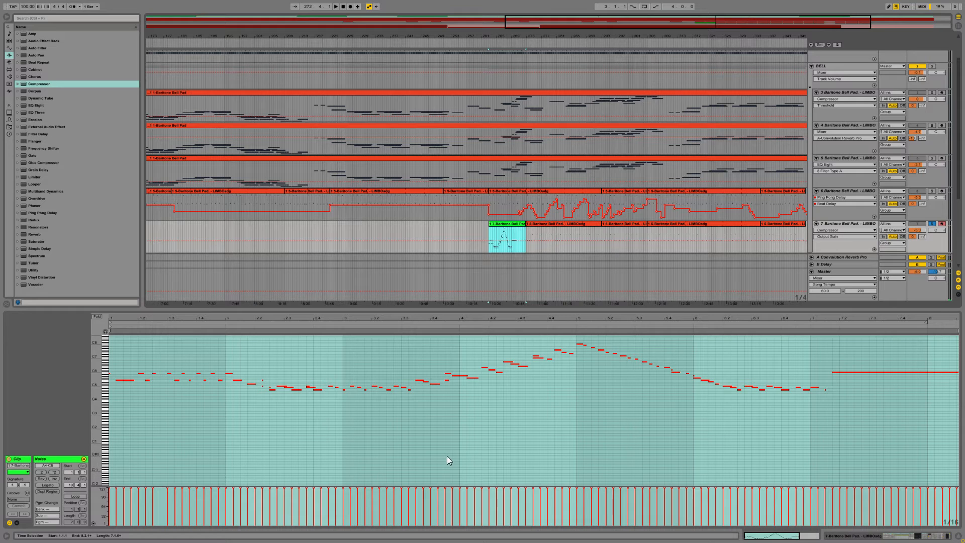
{"action": "left_click_drag", "start_coordinate": [526, 224], "coordinate": [513, 227]}
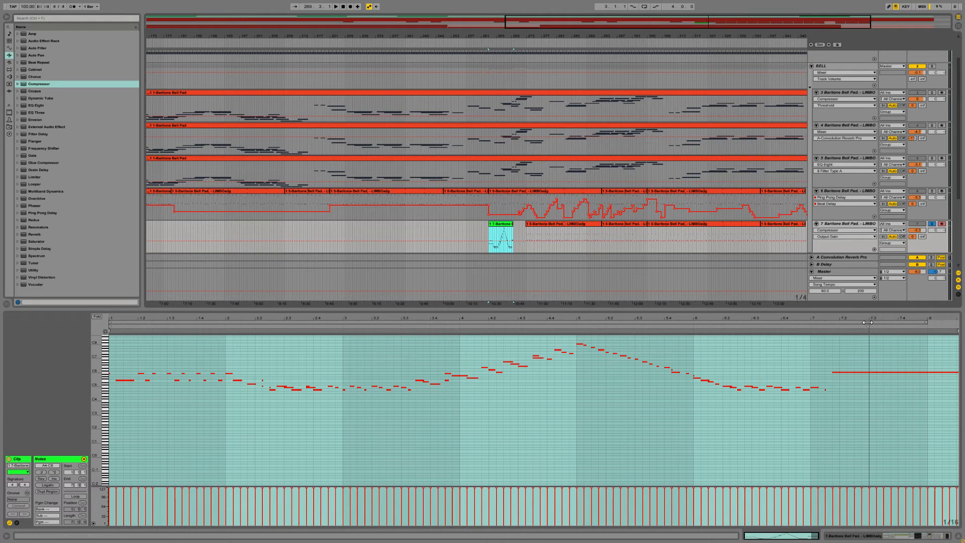
{"action": "left_click_drag", "start_coordinate": [864, 327], "coordinate": [927, 327]}
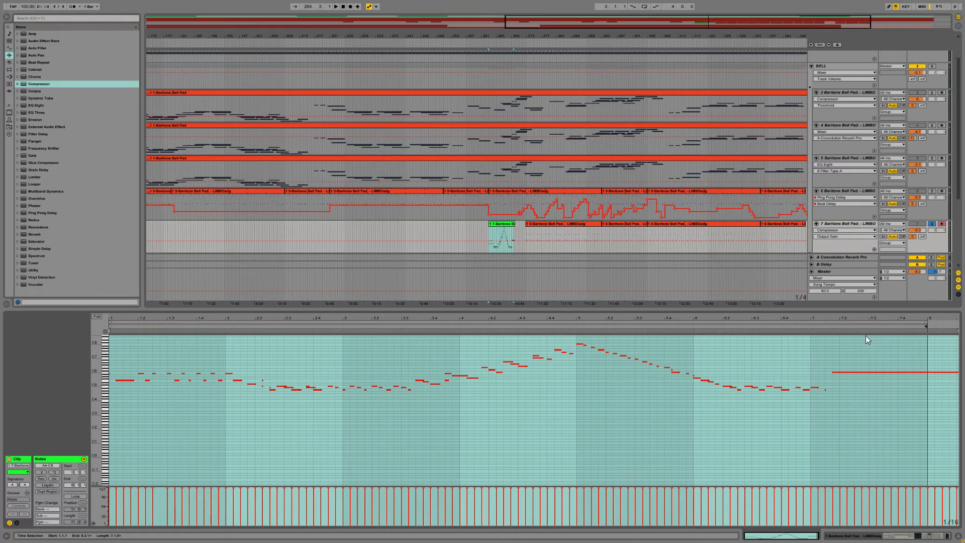
Step: Enable looping for the recorded clip and extend it on track 7 to a length of 42 bars
{"action": "left_click", "coordinate": [74, 496]}
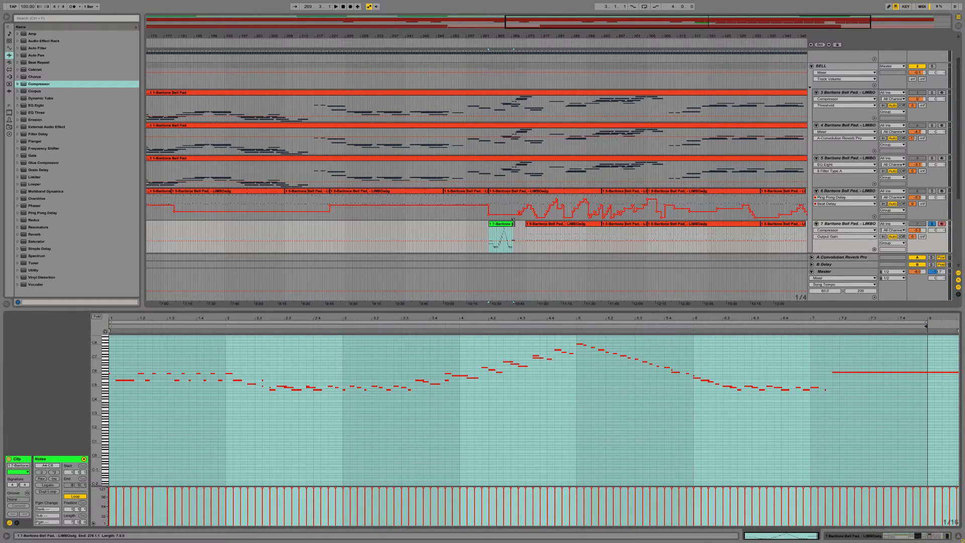
{"action": "left_click_drag", "start_coordinate": [513, 223], "coordinate": [647, 223]}
{"action": "left_click_drag", "start_coordinate": [653, 24], "coordinate": [734, 31]}
Step: Redraw the Ping Pong Delay's Beat Delay automation near the start of track 7's looped clip
{"action": "key", "text": "space"}
{"action": "left_click", "coordinate": [851, 224]}
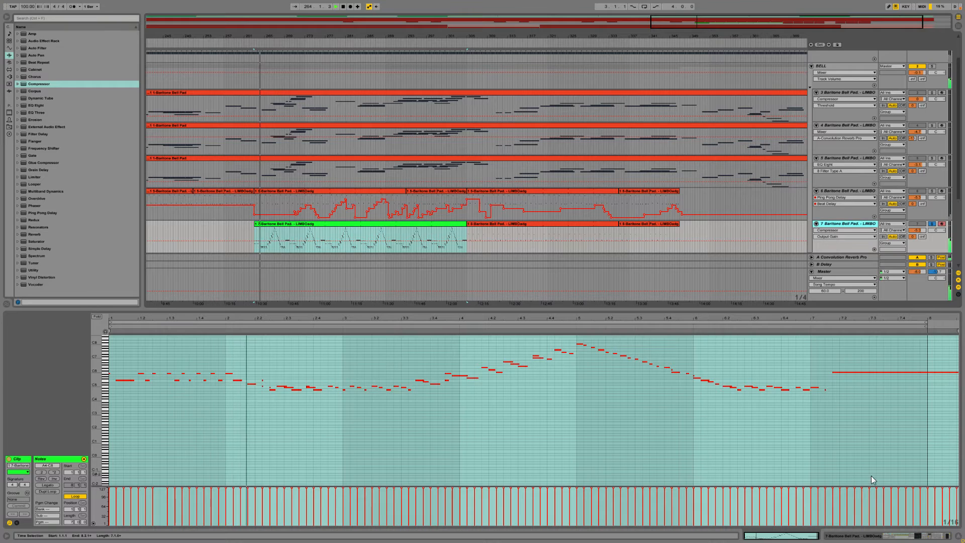
{"action": "left_click", "coordinate": [867, 536]}
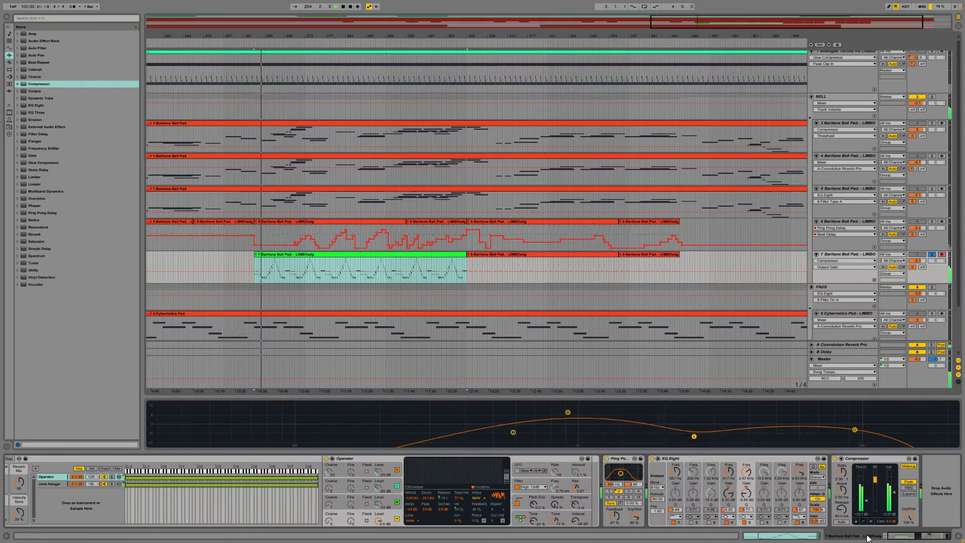
{"action": "left_click", "coordinate": [621, 493]}
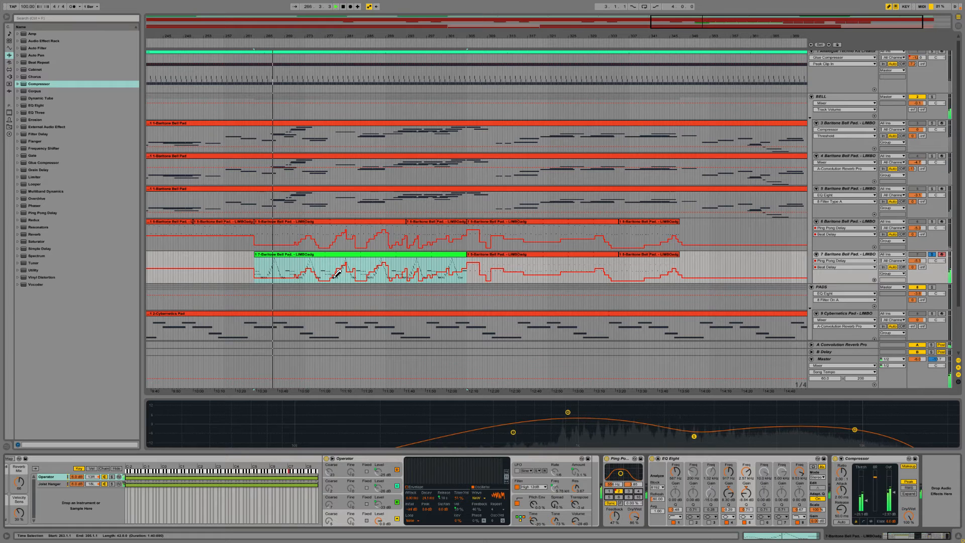
{"action": "left_click_drag", "start_coordinate": [290, 274], "coordinate": [280, 259]}
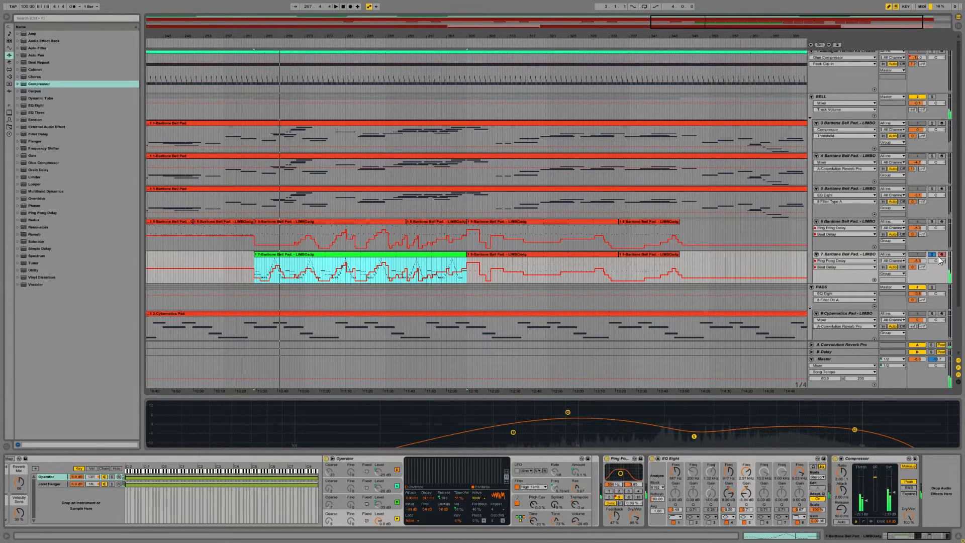
Step: Create a Track Volume fade-in on track 7, rising from silence at bar 263 across the looped clip
{"action": "left_click", "coordinate": [918, 261]}
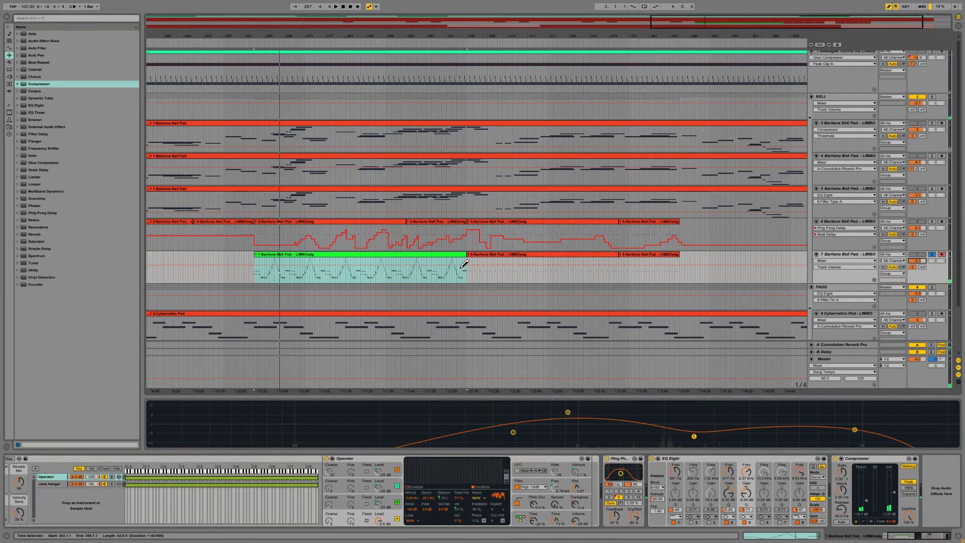
{"action": "key", "text": "b"}
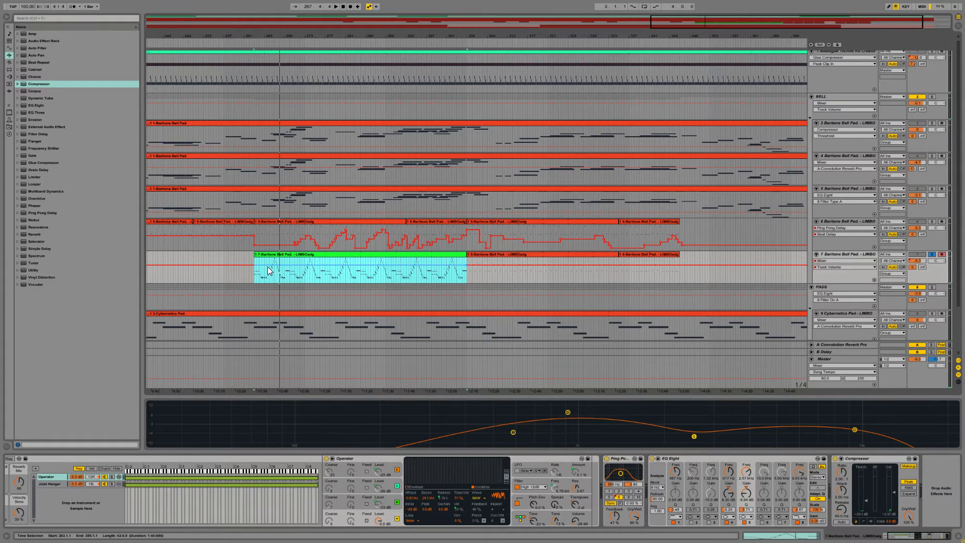
{"action": "left_click_drag", "start_coordinate": [254, 264], "coordinate": [255, 283]}
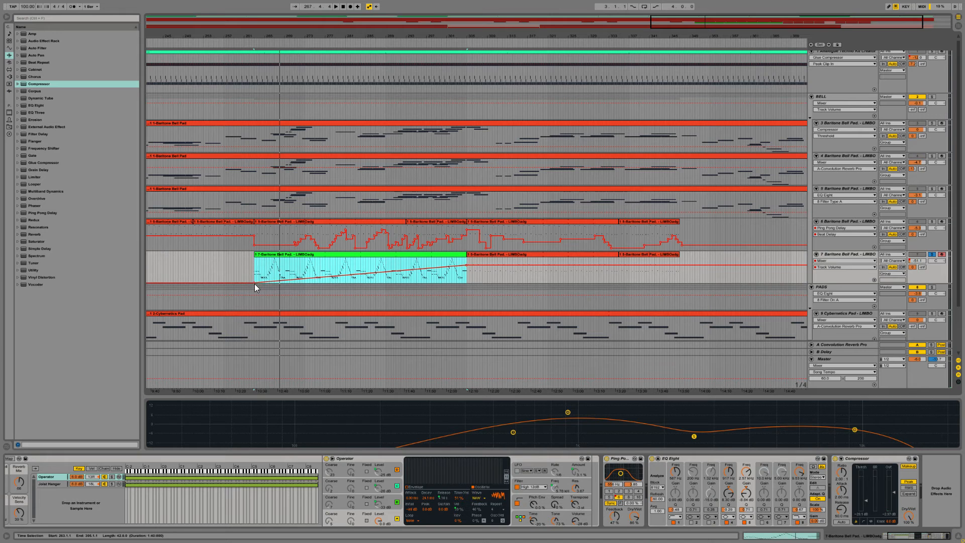
Step: Play the full mix, bend track 7's volume fade-in into a curve and lower its end point to about -12 dB
{"action": "key", "text": "space"}
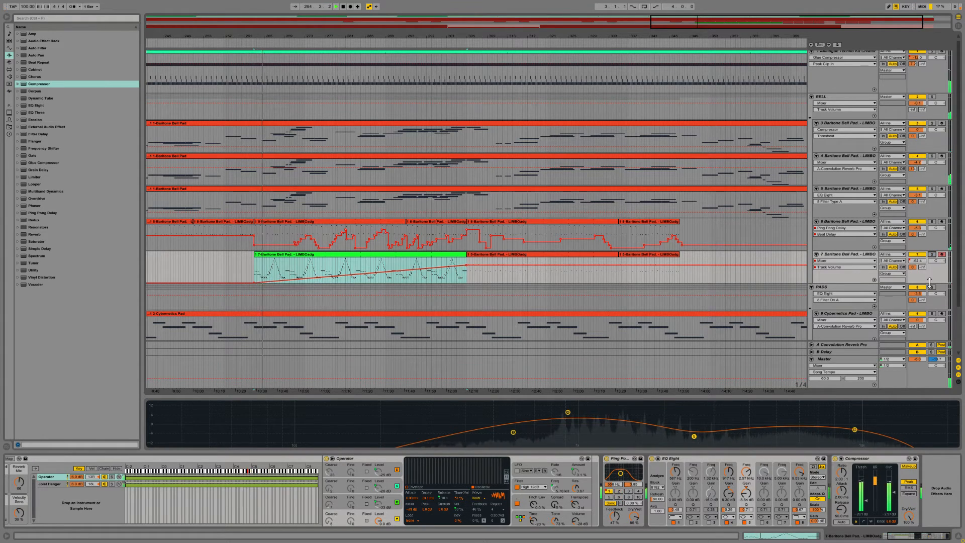
{"action": "left_click", "coordinate": [386, 282]}
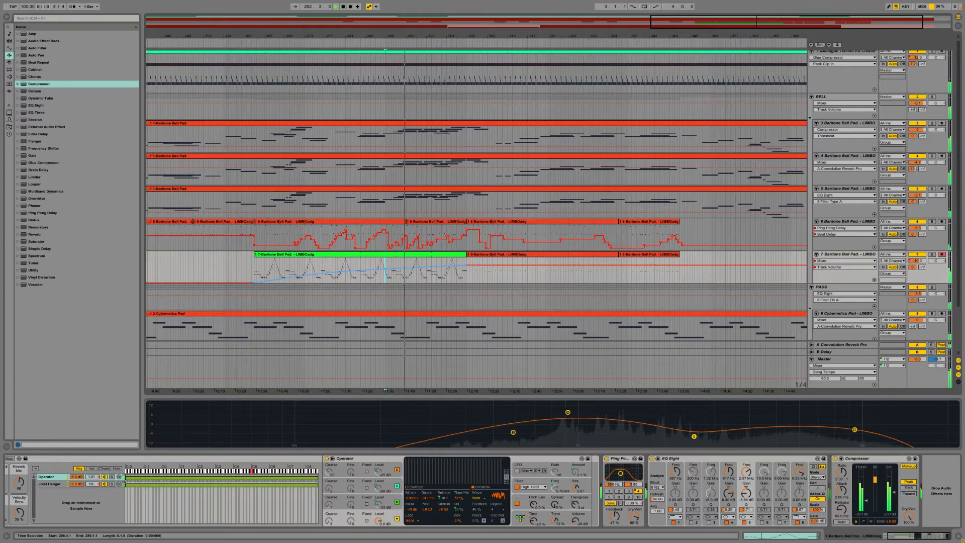
{"action": "left_click_drag", "start_coordinate": [337, 276], "coordinate": [323, 315]}
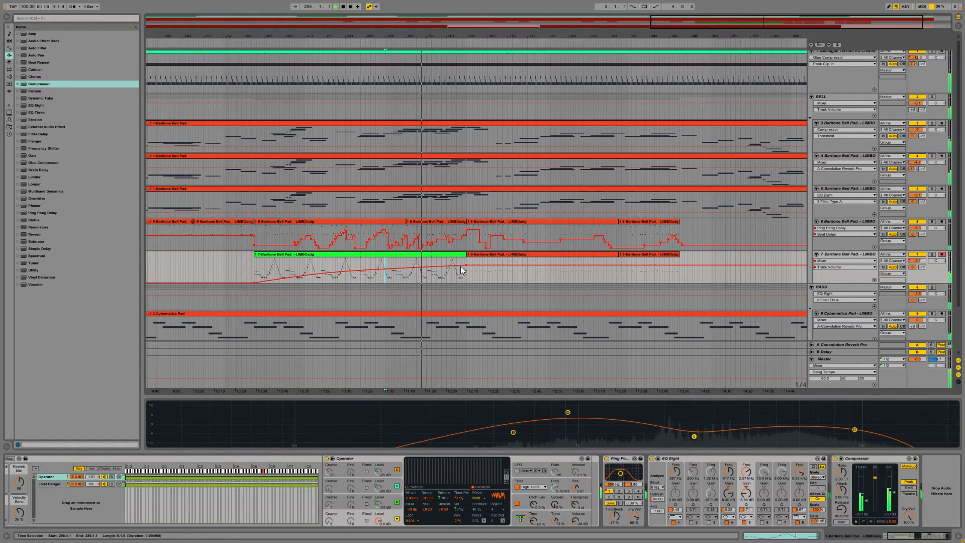
{"action": "left_click_drag", "start_coordinate": [466, 265], "coordinate": [466, 270]}
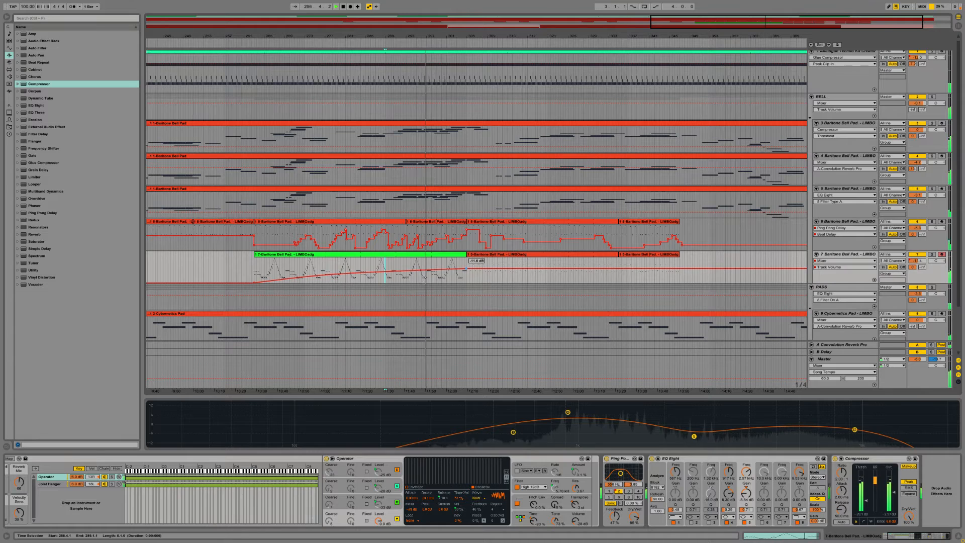
Step: Reduce the track 7 compressor's output gain and deepen the upper-mid dip in EQ Eight
{"action": "left_click_drag", "start_coordinate": [898, 497], "coordinate": [898, 503]}
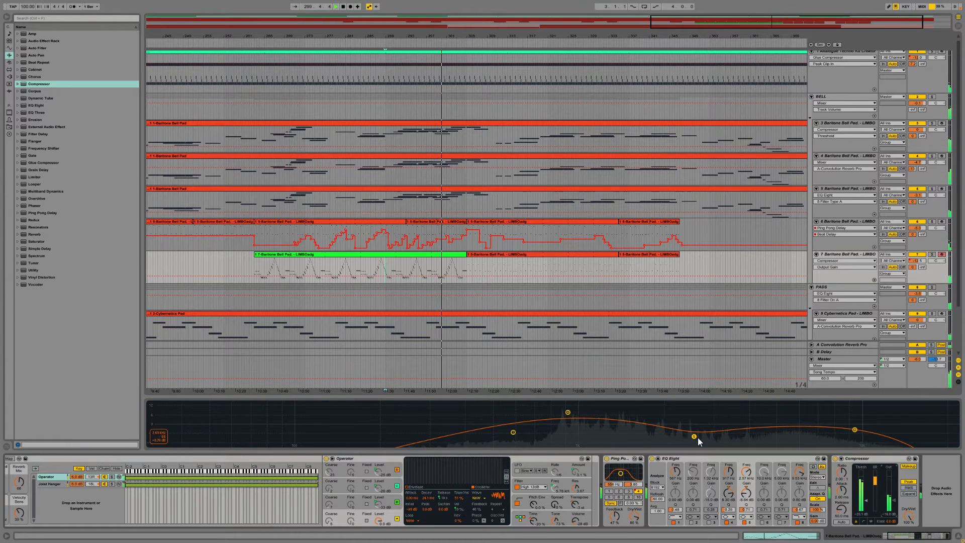
{"action": "left_click_drag", "start_coordinate": [698, 438], "coordinate": [696, 441]}
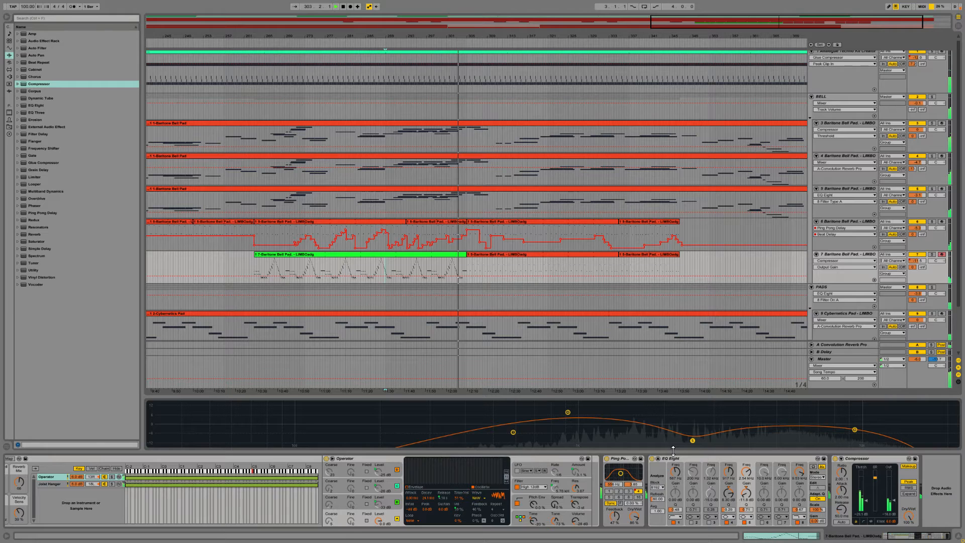
Step: Mute and unmute track 7 and the PADS group in turn to compare their contribution to the mix
{"action": "left_click", "coordinate": [916, 255]}
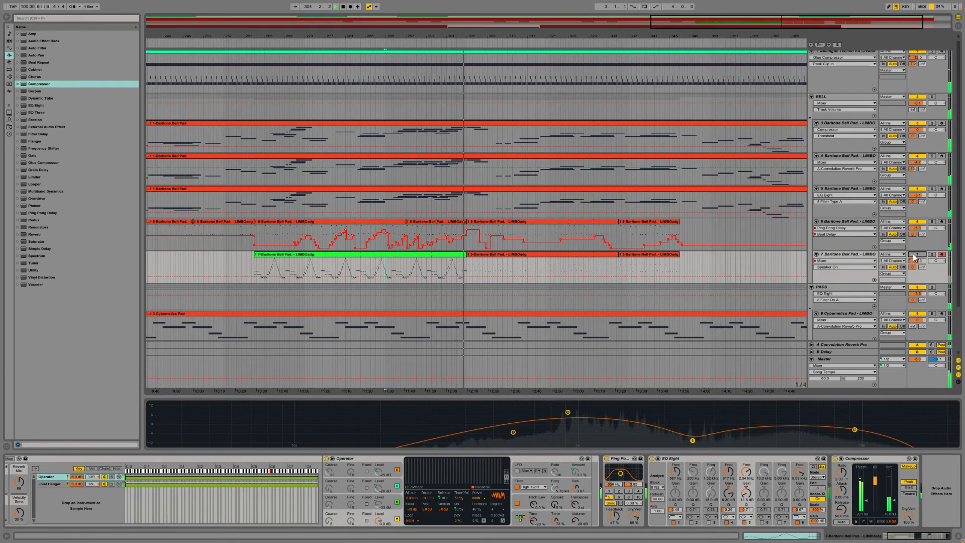
{"action": "left_click", "coordinate": [917, 255]}
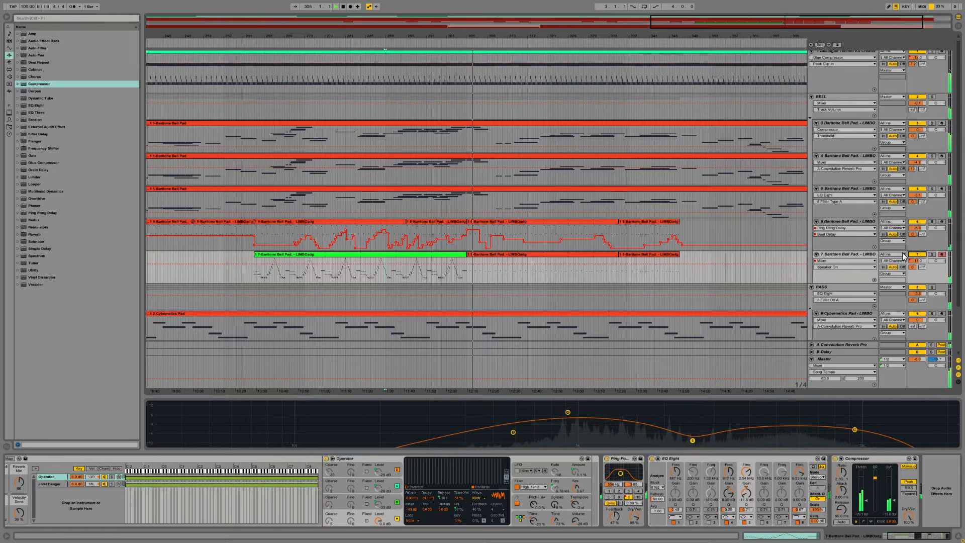
{"action": "left_click", "coordinate": [916, 288]}
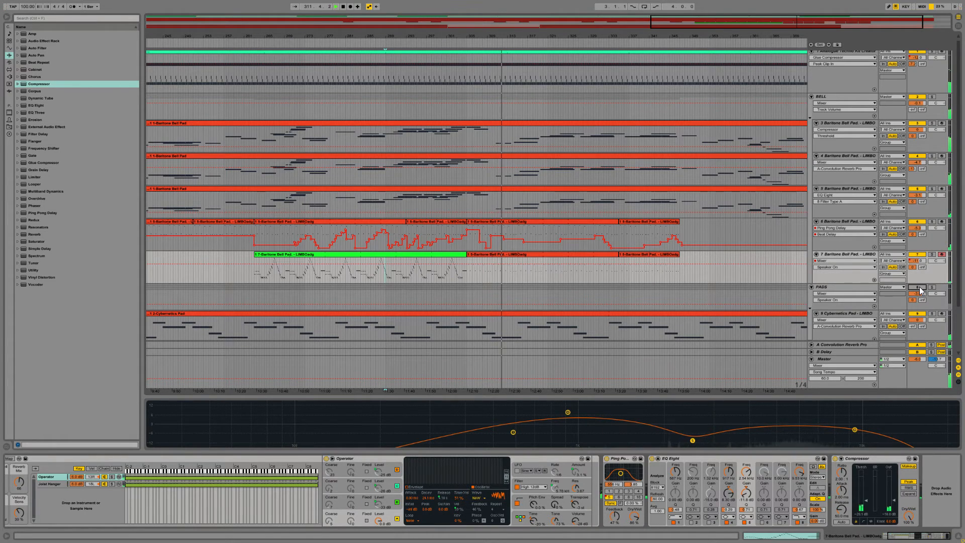
{"action": "left_click", "coordinate": [920, 290]}
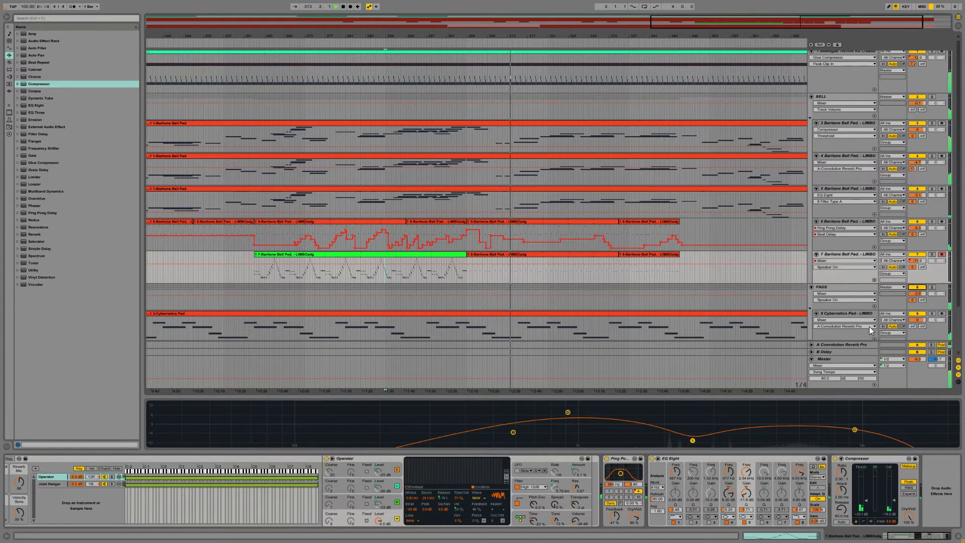
{"action": "scroll", "coordinate": [868, 317], "scroll_direction": "down", "scroll_amount": 3}
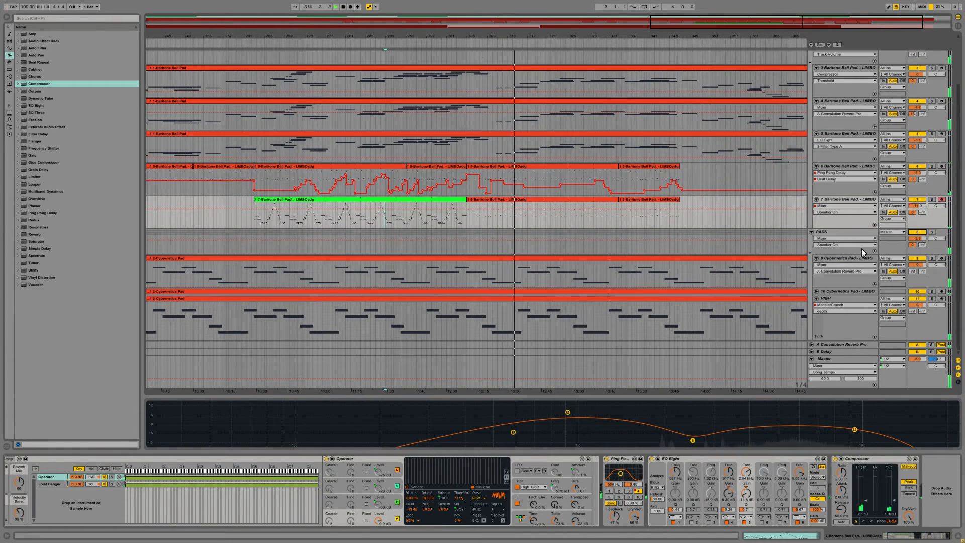
Step: Enlarge the PADS group's EQ Eight display and play the PADS group soloed to judge its filtering
{"action": "left_click", "coordinate": [843, 230]}
{"action": "scroll", "coordinate": [839, 230], "scroll_direction": "up", "scroll_amount": 3}
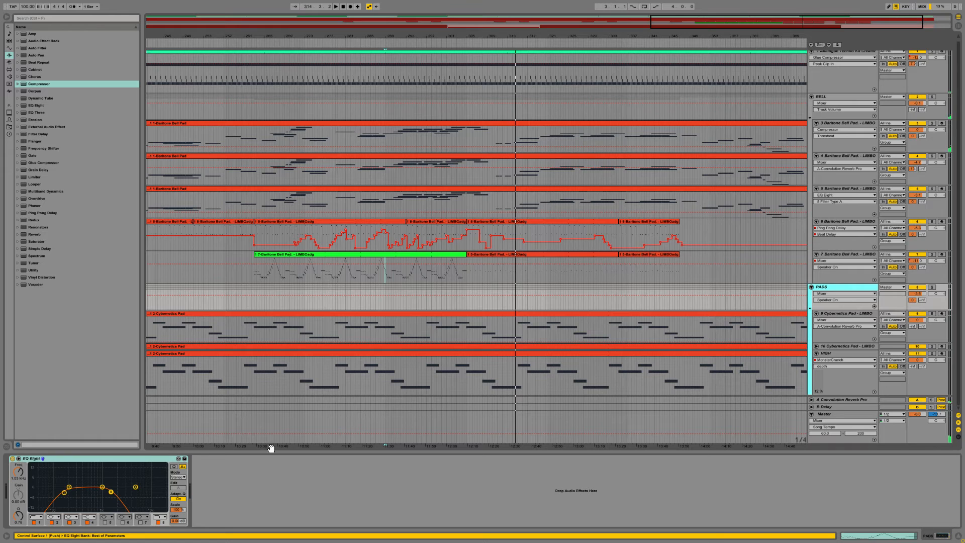
{"action": "double_click", "coordinate": [112, 469]}
{"action": "key", "text": "space"}
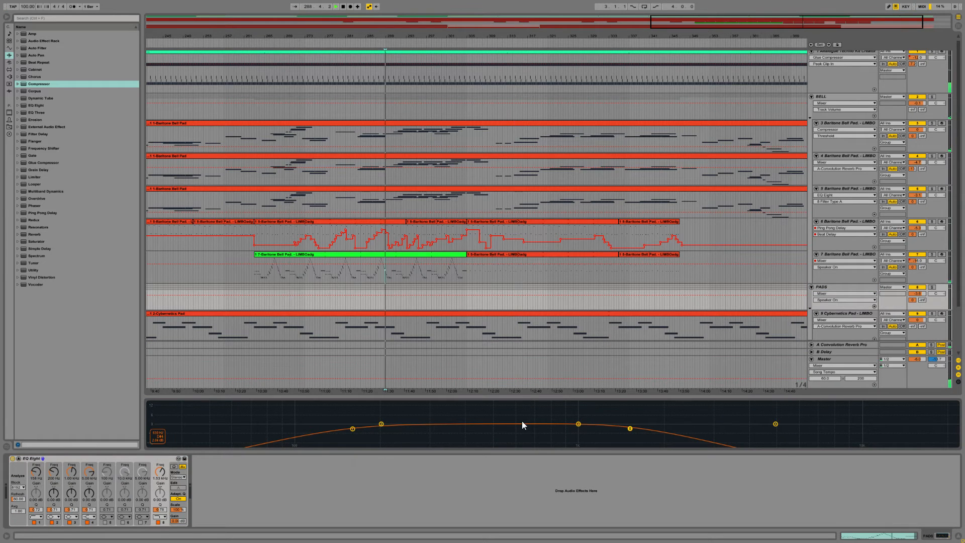
{"action": "left_click", "coordinate": [932, 287]}
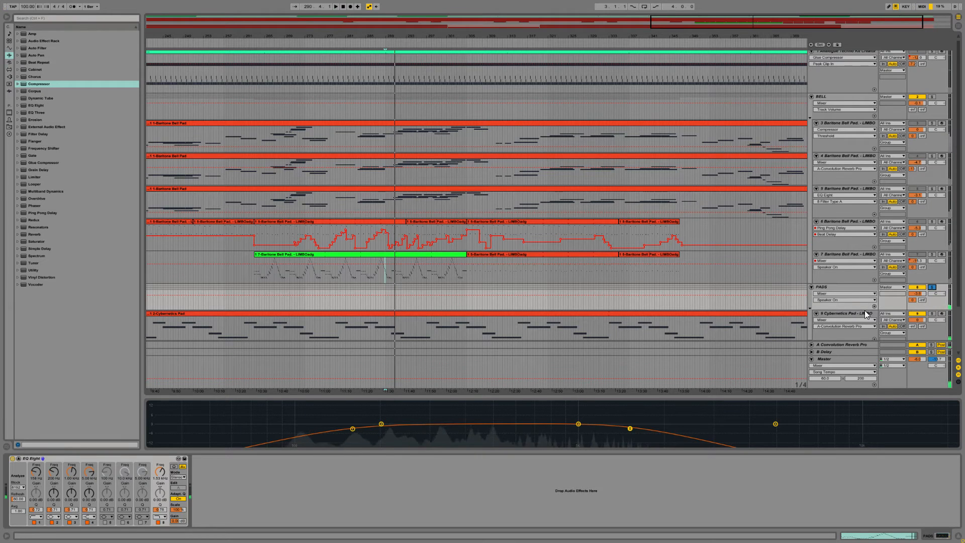
Step: Delete the EQ Eight device from the PADS group
{"action": "scroll", "coordinate": [839, 283], "scroll_direction": "down", "scroll_amount": 3}
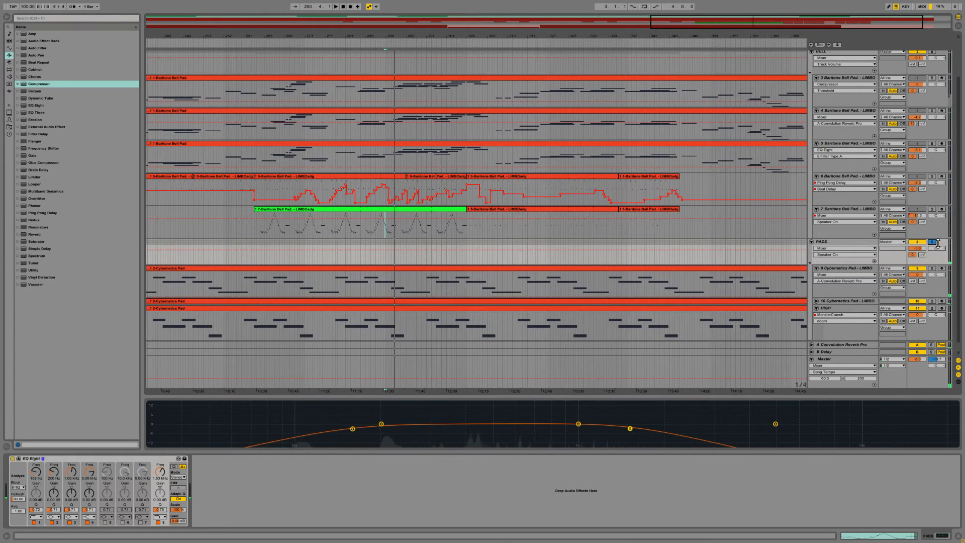
{"action": "left_click", "coordinate": [85, 459]}
{"action": "key", "text": "Delete"}
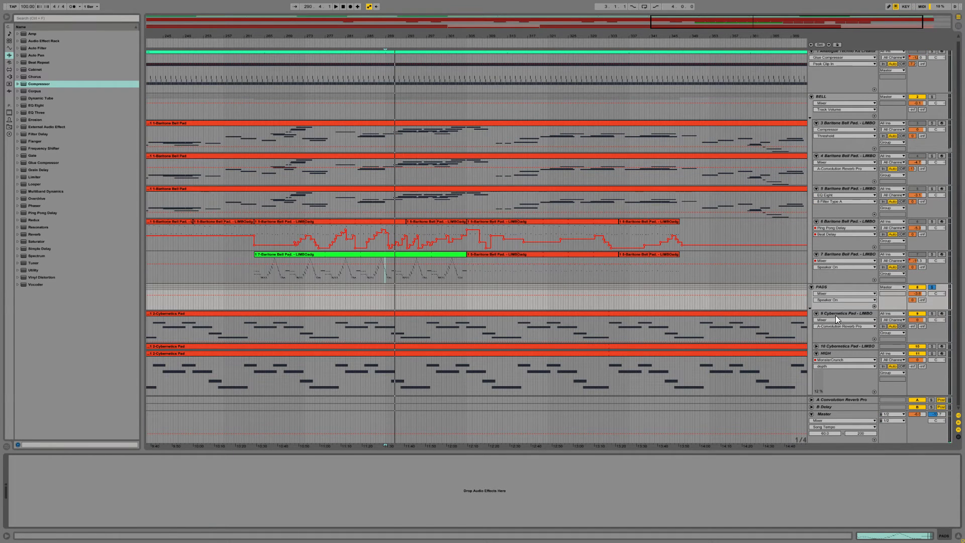
Step: Select the second Cybernetics Pad clip on track 9 and play the arrangement from bar 189
{"action": "left_click", "coordinate": [816, 319]}
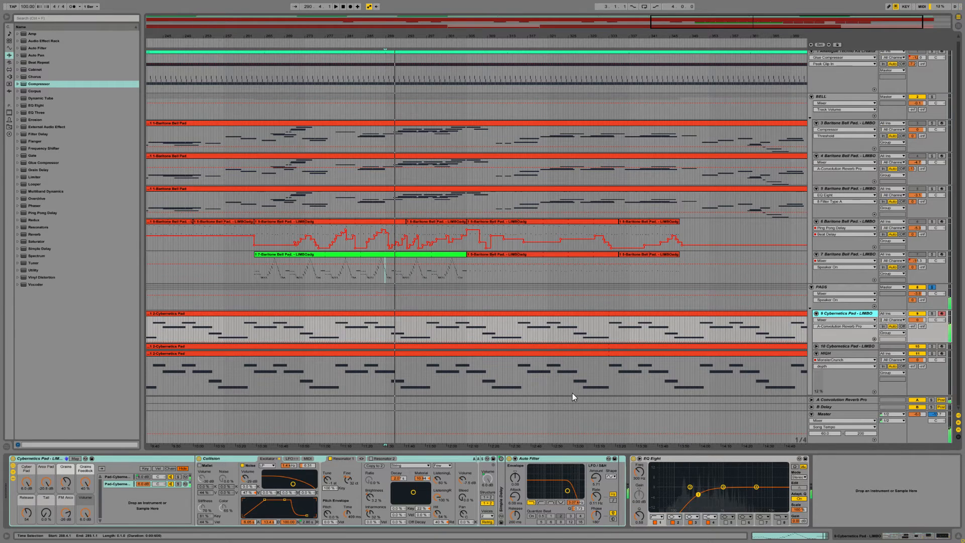
{"action": "left_click", "coordinate": [375, 315]}
{"action": "left_click_drag", "start_coordinate": [726, 25], "coordinate": [726, 4]}
{"action": "key", "text": "space"}
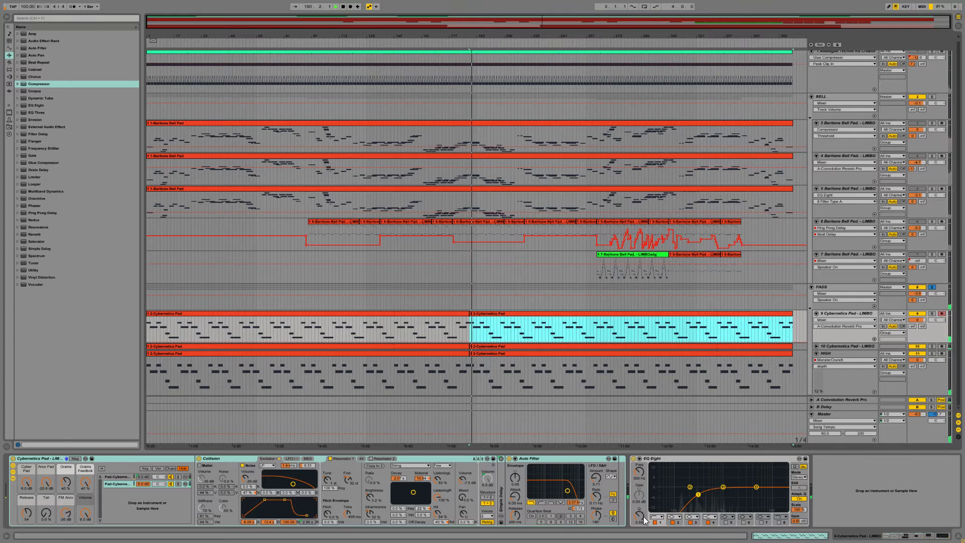
Step: In track 9's EQ Eight, lower the low-cut frequency and enable band 8 as a high cut reaching down into the mids
{"action": "left_click_drag", "start_coordinate": [698, 495], "coordinate": [668, 504]}
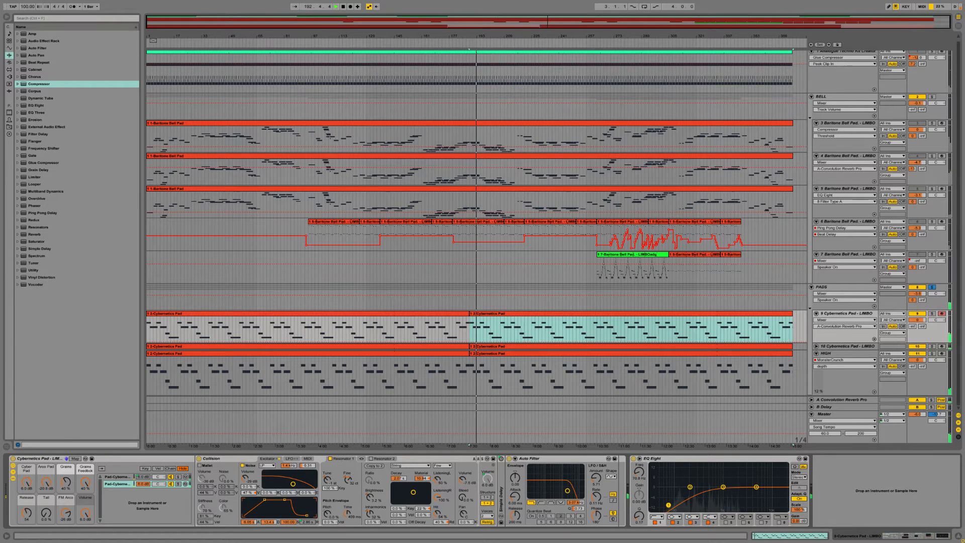
{"action": "left_click", "coordinate": [779, 522]}
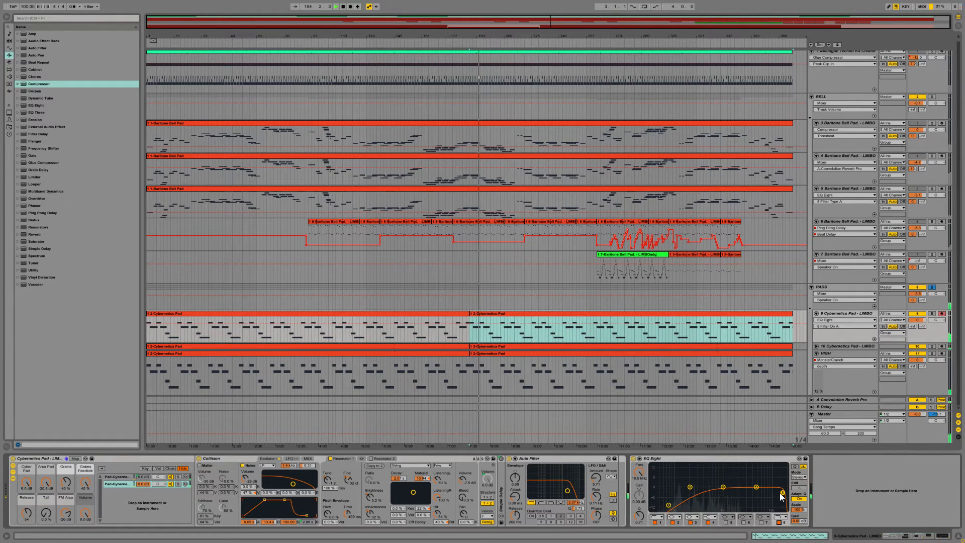
{"action": "left_click_drag", "start_coordinate": [776, 492], "coordinate": [711, 489]}
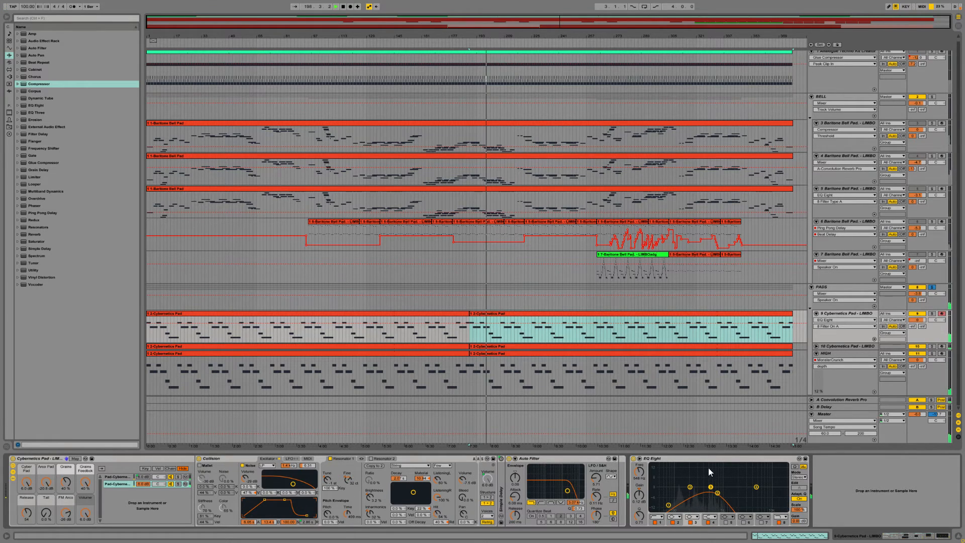
Step: Enlarge track 9's EQ Eight display, change band 2 to a notch filter and place it at about 145 Hz
{"action": "left_click", "coordinate": [640, 458]}
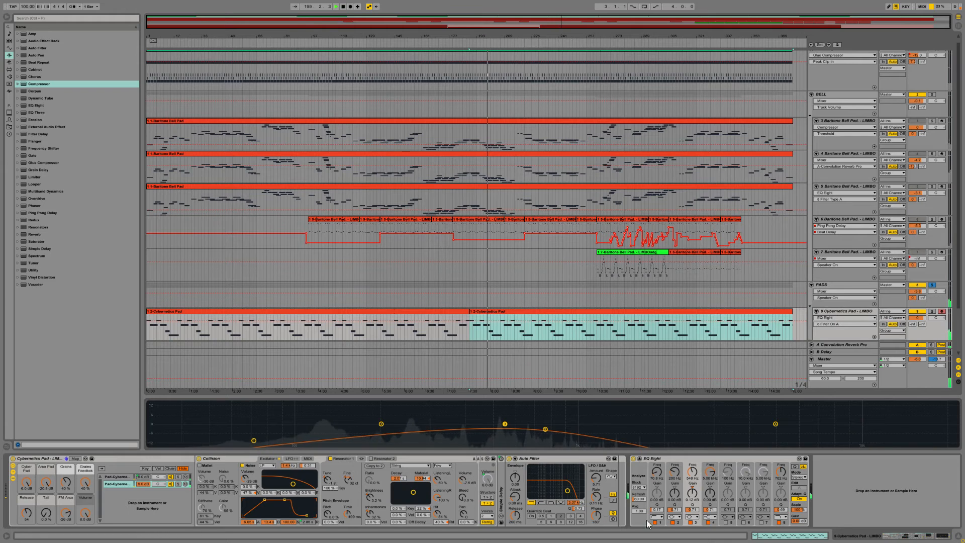
{"action": "left_click", "coordinate": [674, 517]}
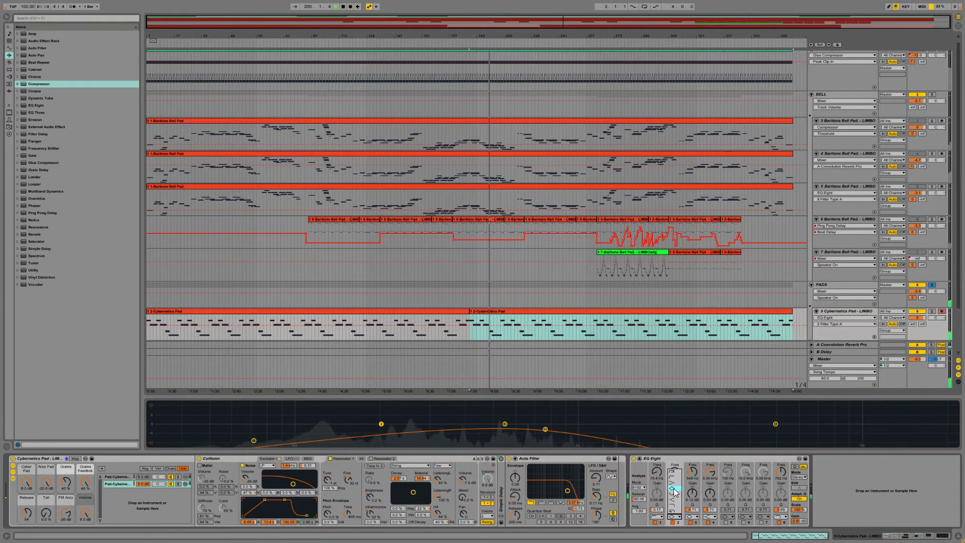
{"action": "left_click", "coordinate": [674, 490]}
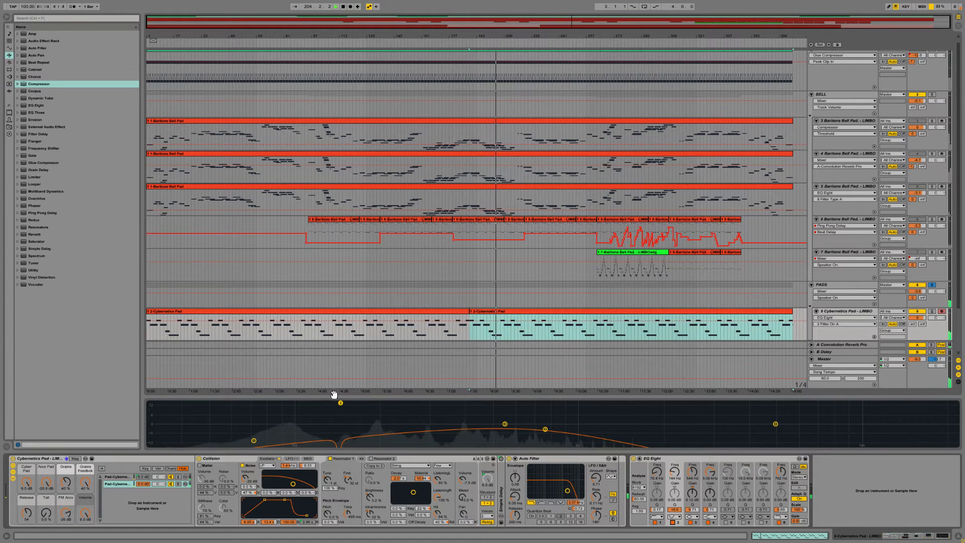
{"action": "left_click_drag", "start_coordinate": [340, 402], "coordinate": [340, 416]}
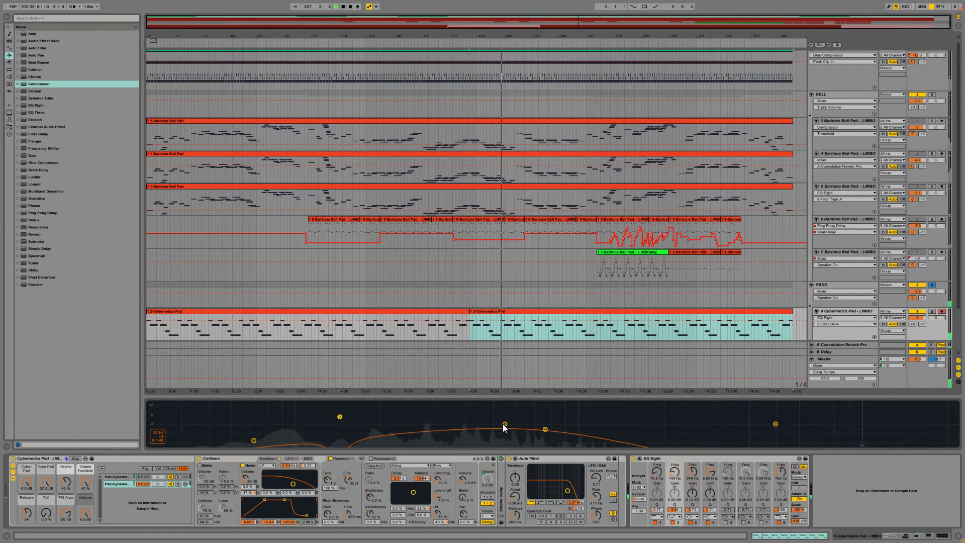
Step: Shape band 3 of track 9's EQ Eight into a slight, narrower boost at about 520 Hz
{"action": "left_click_drag", "start_coordinate": [505, 423], "coordinate": [496, 419]}
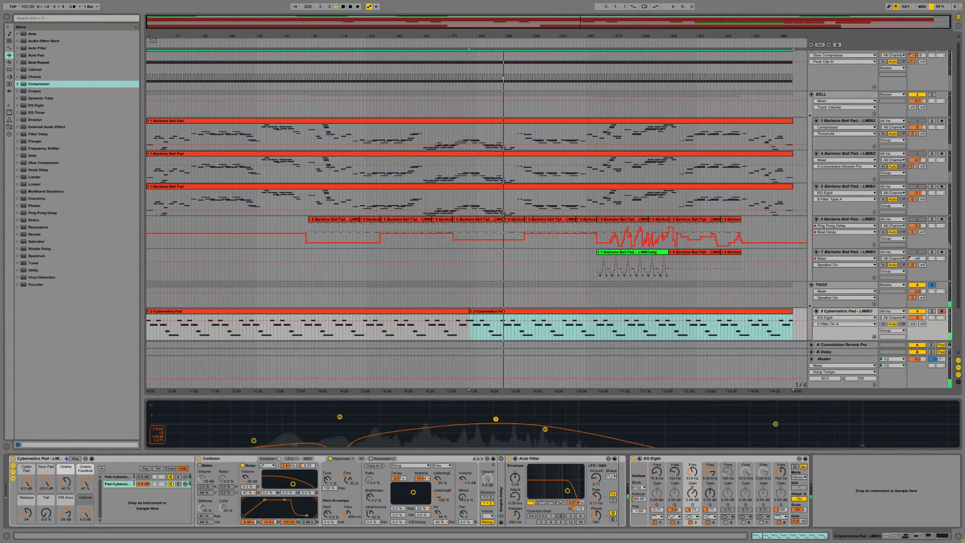
{"action": "left_click_drag", "start_coordinate": [692, 509], "coordinate": [692, 489]}
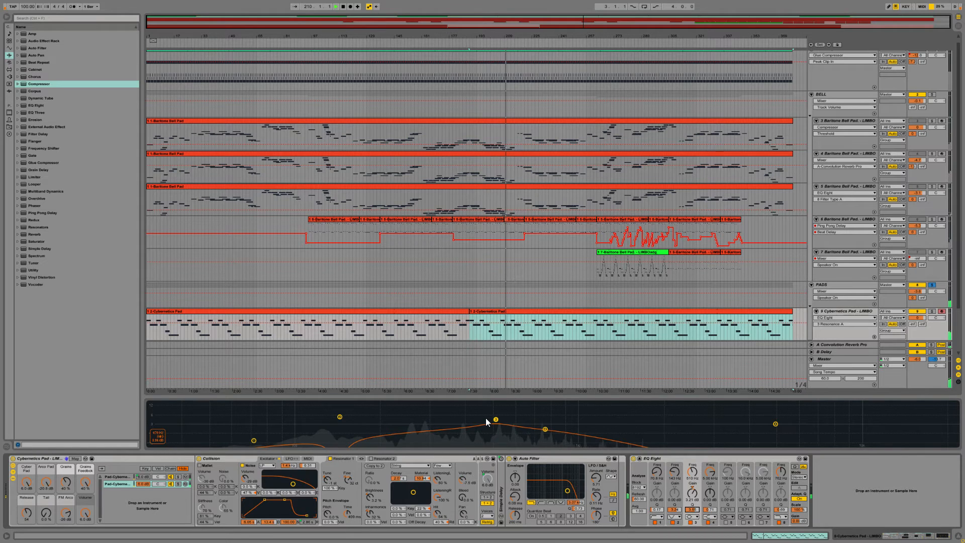
{"action": "mouse_move", "coordinate": [485, 418]}
{"action": "left_mouse_down"}
{"action": "mouse_move", "coordinate": [401, 419]}
{"action": "mouse_move", "coordinate": [499, 420]}
{"action": "left_mouse_up"}
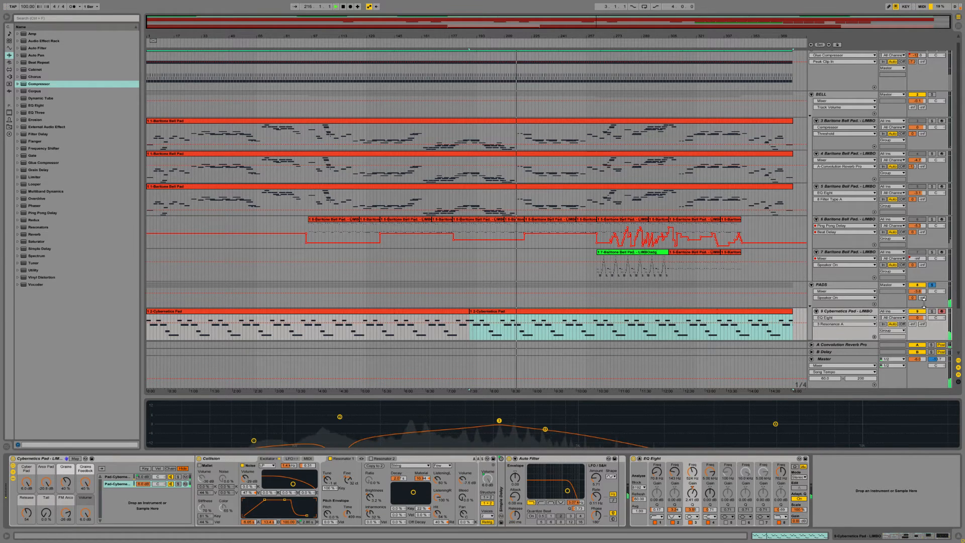
Step: Select track 10 Cybernetics Pad and solo it for a brief listen
{"action": "scroll", "coordinate": [846, 314], "scroll_direction": "down", "scroll_amount": 1}
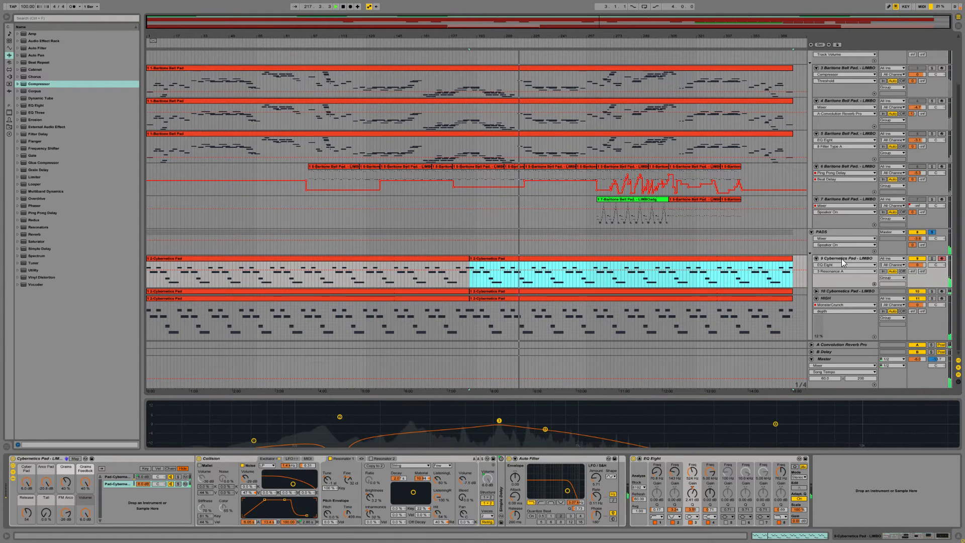
{"action": "left_click", "coordinate": [850, 292]}
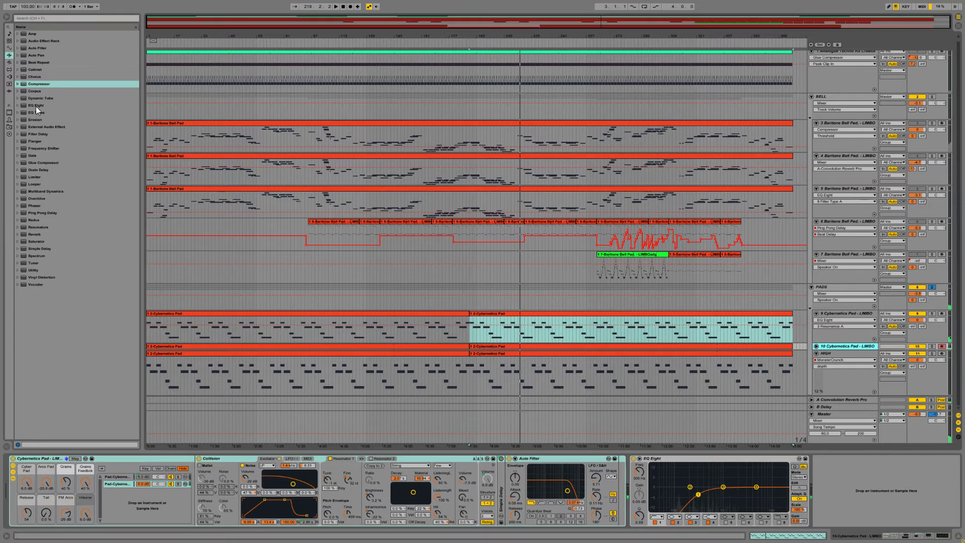
{"action": "mouse_move", "coordinate": [35, 107]}
{"action": "left_mouse_down"}
{"action": "mouse_move", "coordinate": [291, 200]}
{"action": "mouse_move", "coordinate": [13, 123]}
{"action": "mouse_move", "coordinate": [32, 125]}
{"action": "left_mouse_up"}
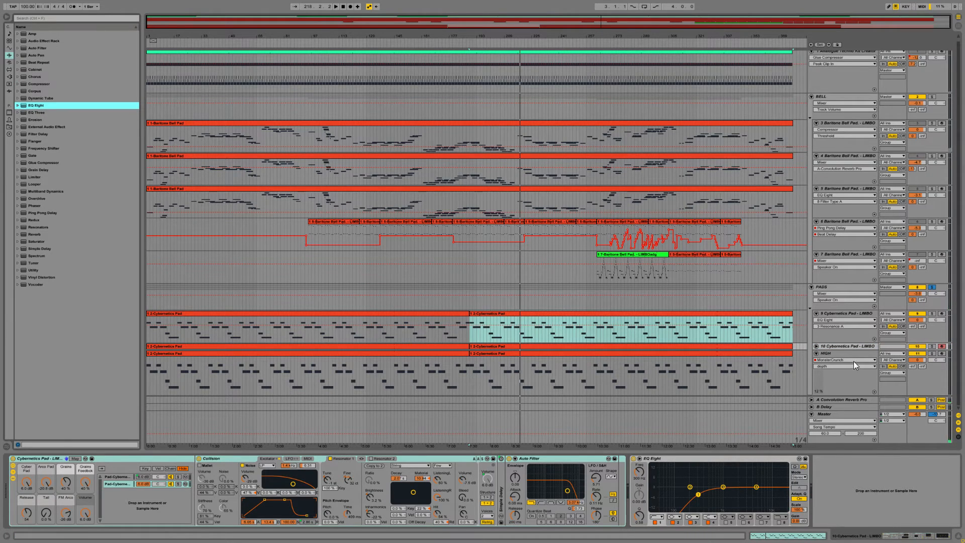
{"action": "left_click", "coordinate": [848, 344]}
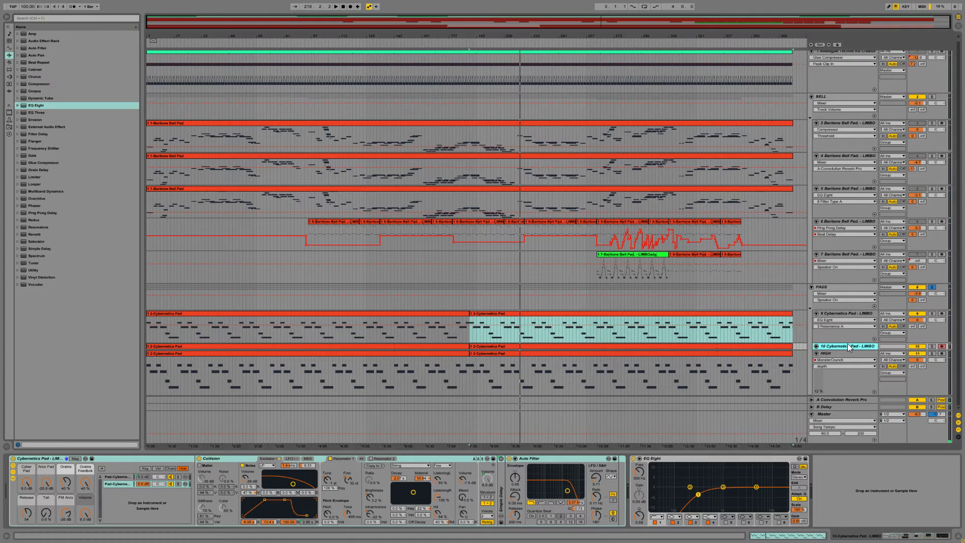
{"action": "left_click", "coordinate": [932, 346]}
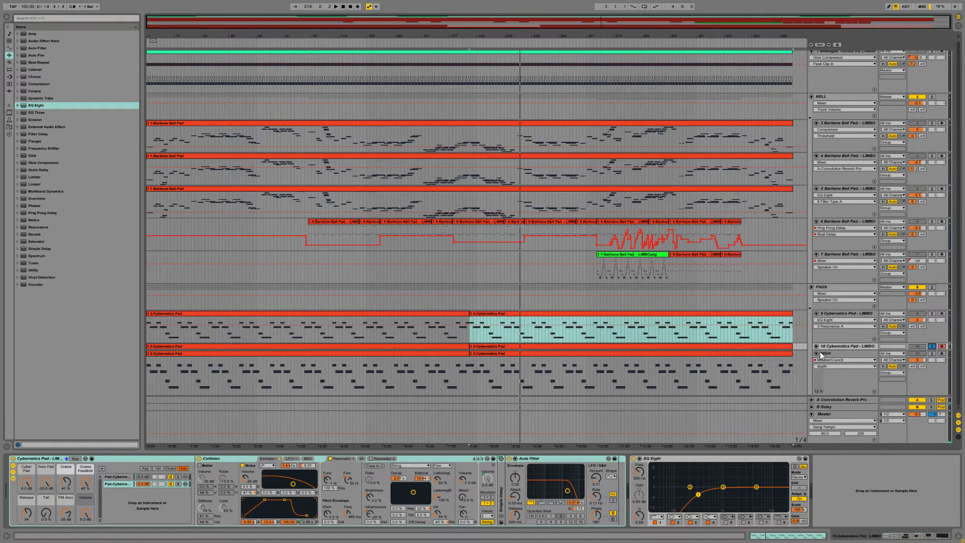
{"action": "key", "text": "space"}
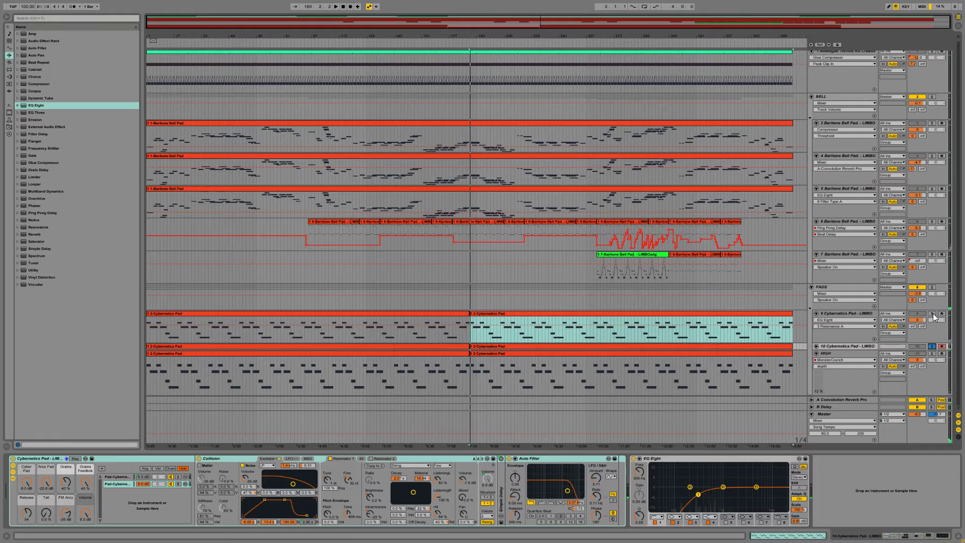
Step: Solo track 9 from bar 189, move its EQ Eight band 3 into a stronger peak at about 680 Hz, and unsolo it
{"action": "left_click", "coordinate": [932, 314]}
{"action": "key", "text": "space"}
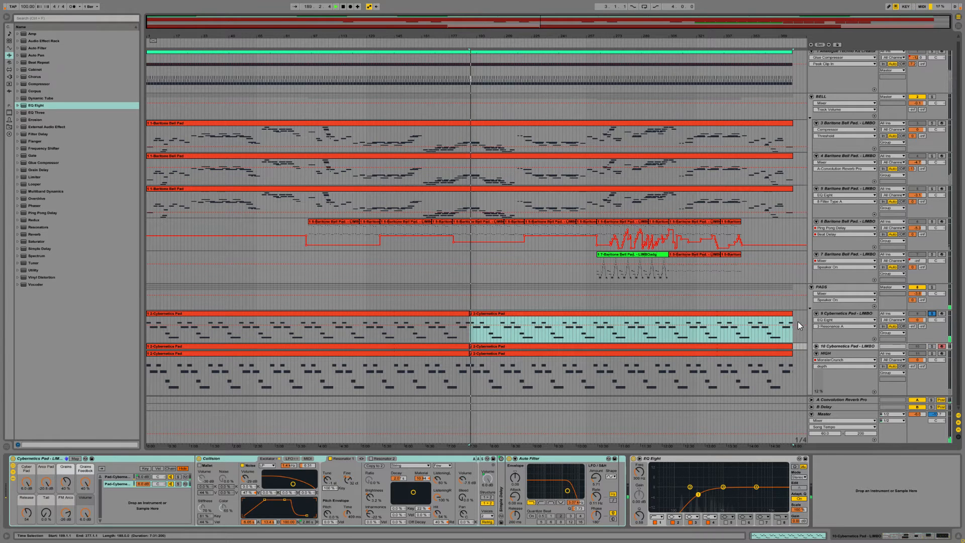
{"action": "left_click", "coordinate": [846, 313]}
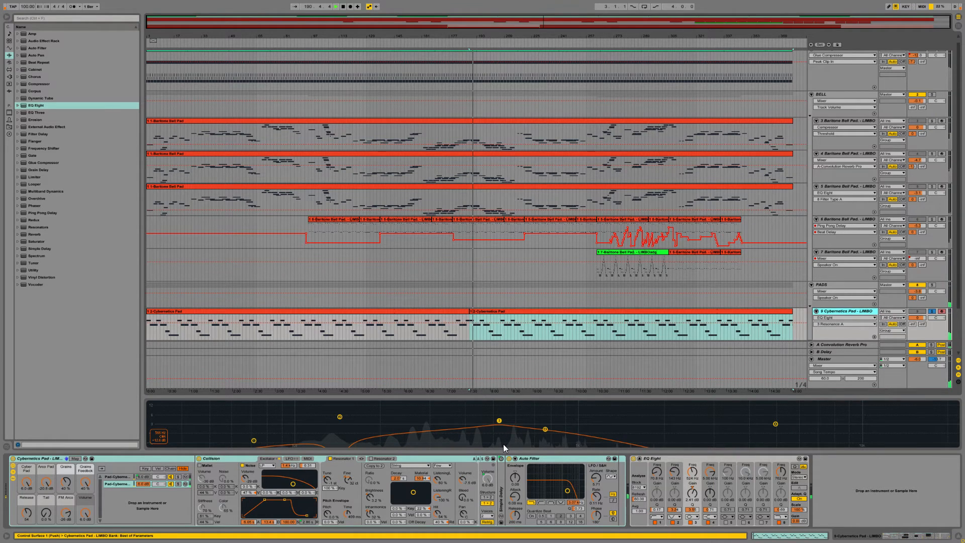
{"action": "left_click_drag", "start_coordinate": [499, 420], "coordinate": [516, 403]}
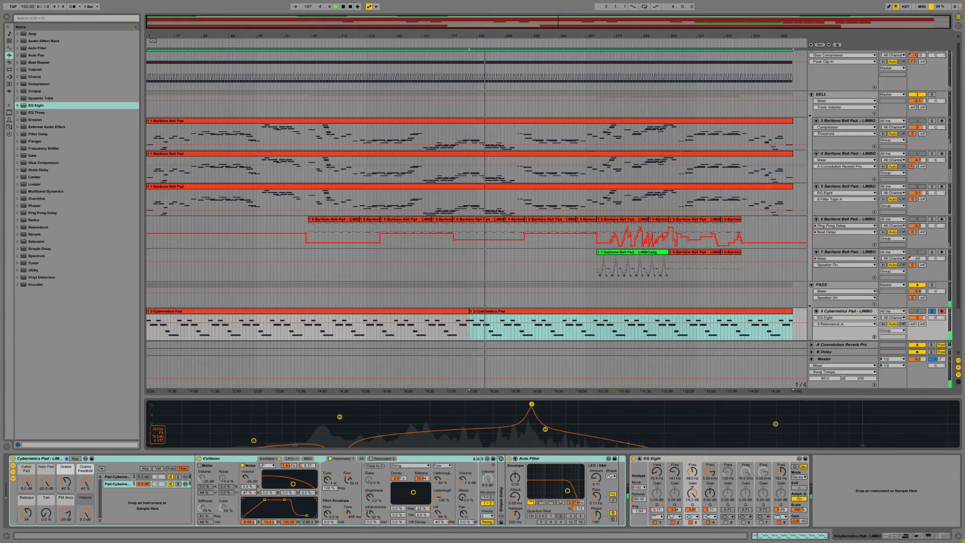
{"action": "left_click_drag", "start_coordinate": [531, 403], "coordinate": [532, 410]}
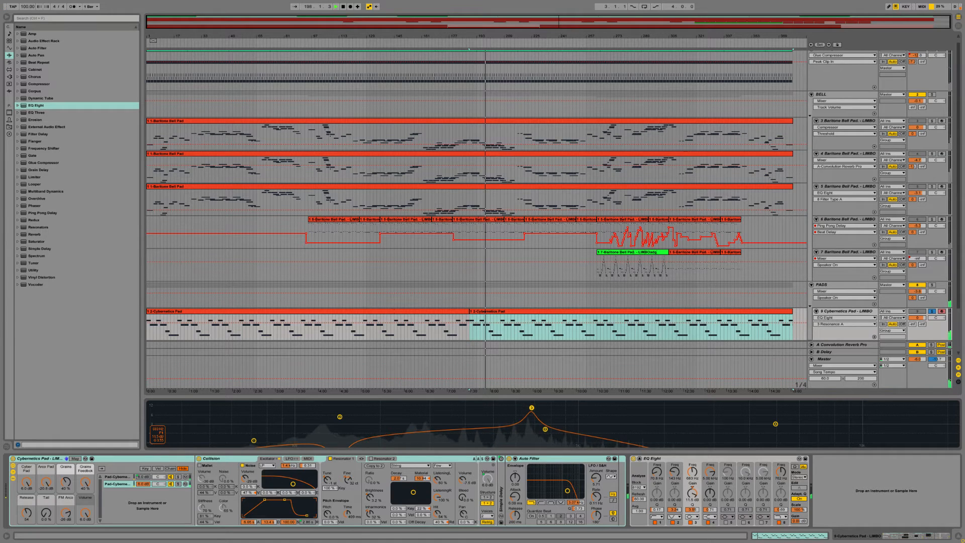
{"action": "left_click", "coordinate": [931, 311]}
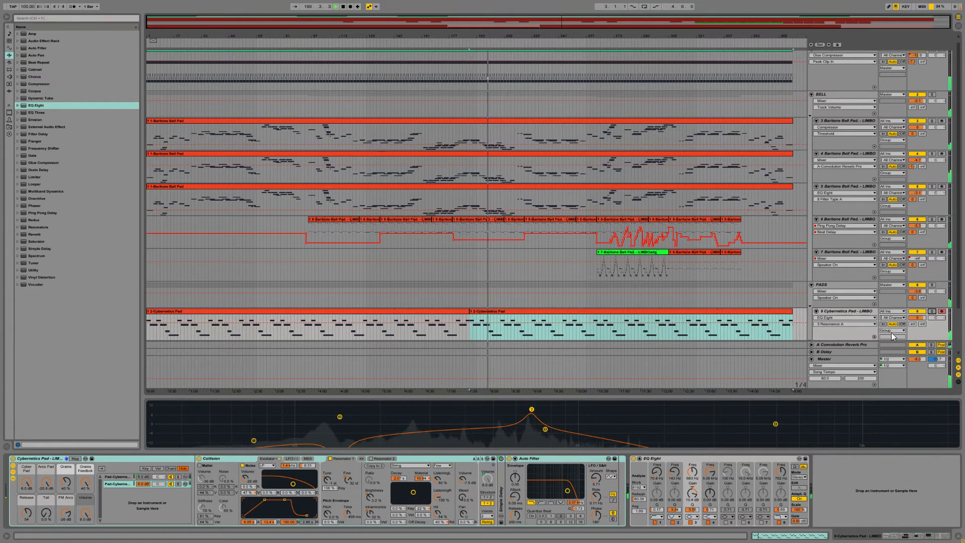
Step: Select track 10 Cybernetics Pad and play it soloed from bar 189
{"action": "scroll", "coordinate": [821, 324], "scroll_direction": "down", "scroll_amount": 2}
{"action": "scroll", "coordinate": [825, 321], "scroll_direction": "down", "scroll_amount": 4}
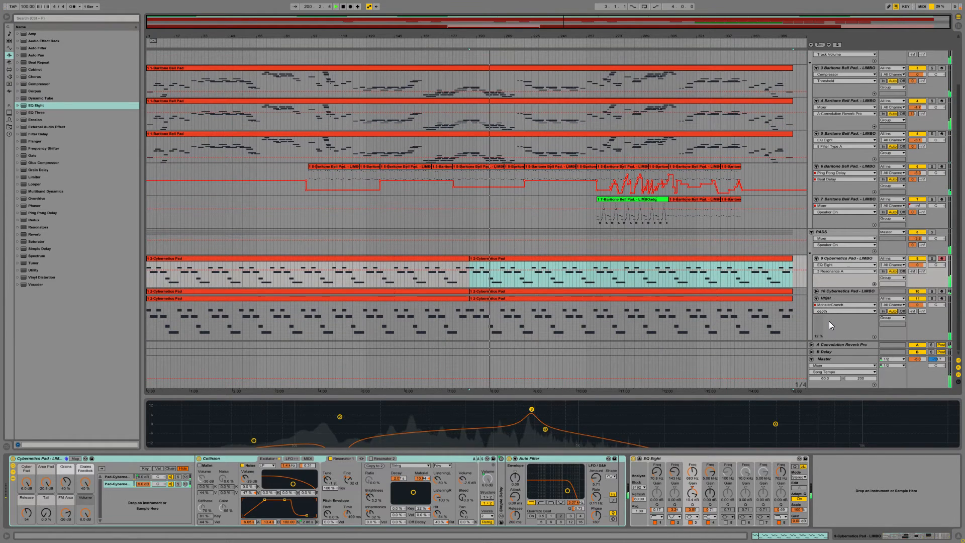
{"action": "left_click", "coordinate": [844, 291]}
{"action": "scroll", "coordinate": [908, 367], "scroll_direction": "up", "scroll_amount": 5}
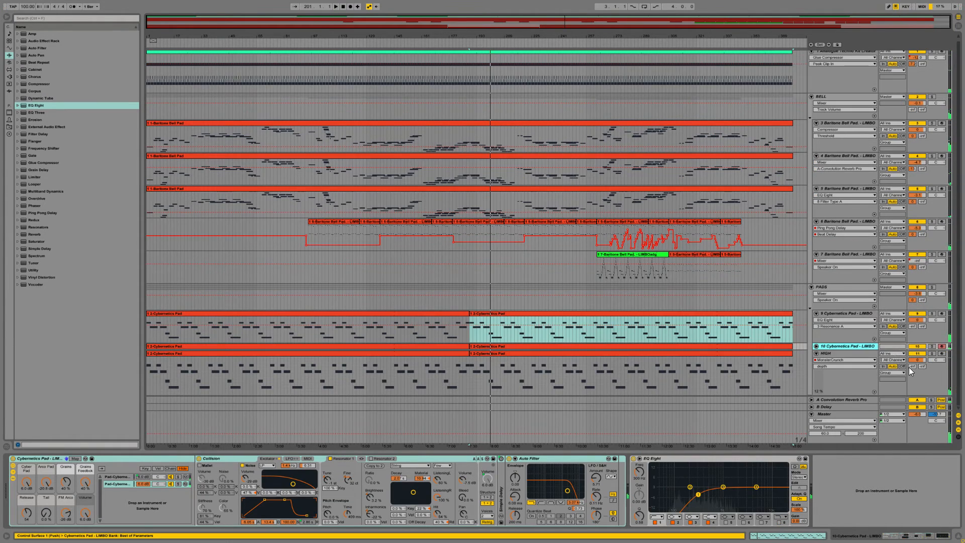
{"action": "left_click", "coordinate": [931, 346]}
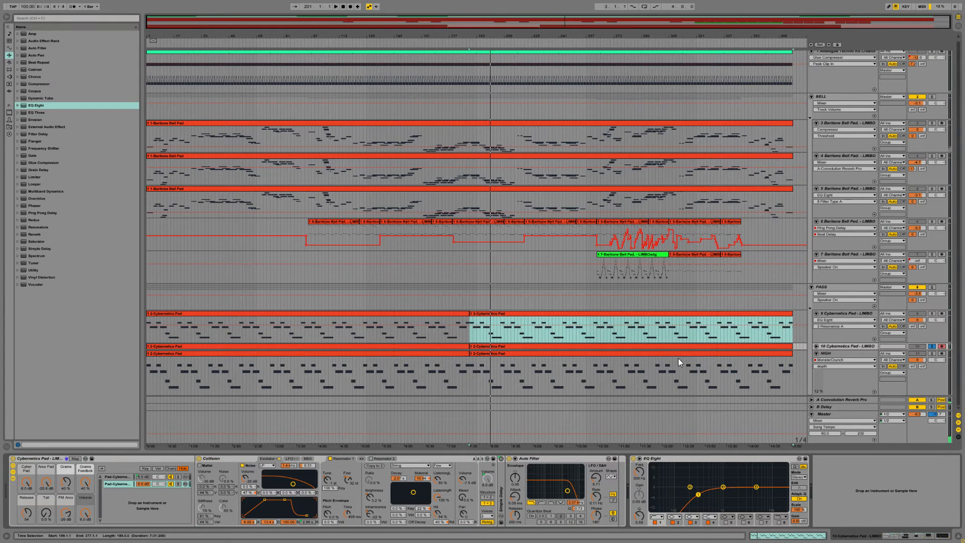
{"action": "key", "text": "space"}
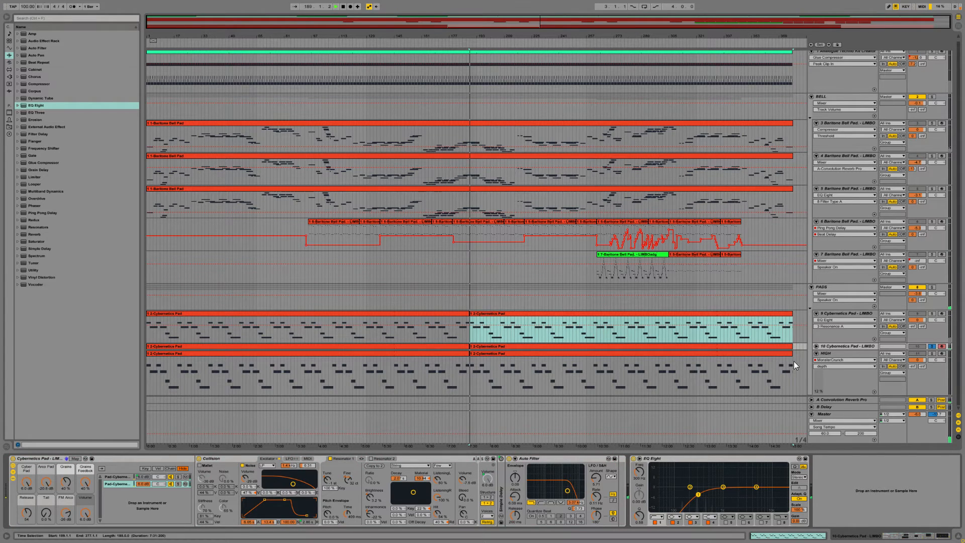
Step: Unfold track 10, select its second Cybernetics Pad clip and increase the track's height to show the notes clearly
{"action": "left_click", "coordinate": [815, 346]}
{"action": "left_click", "coordinate": [596, 347]}
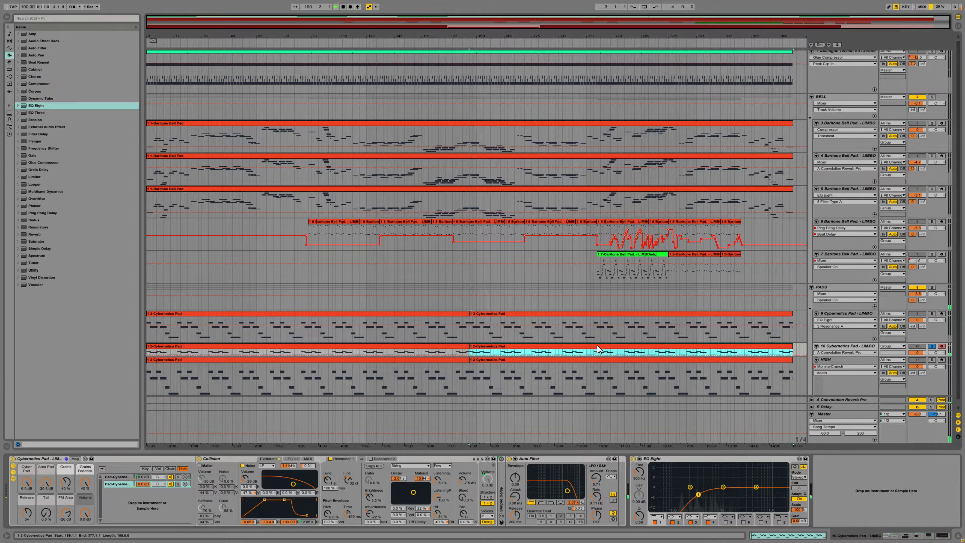
{"action": "left_click_drag", "start_coordinate": [828, 357], "coordinate": [826, 377]}
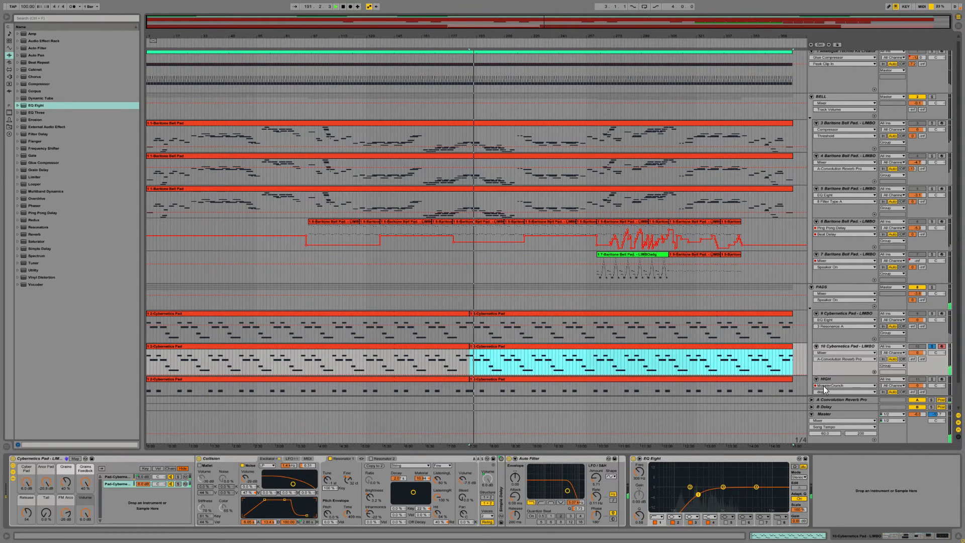
{"action": "scroll", "coordinate": [824, 390], "scroll_direction": "down", "scroll_amount": 2}
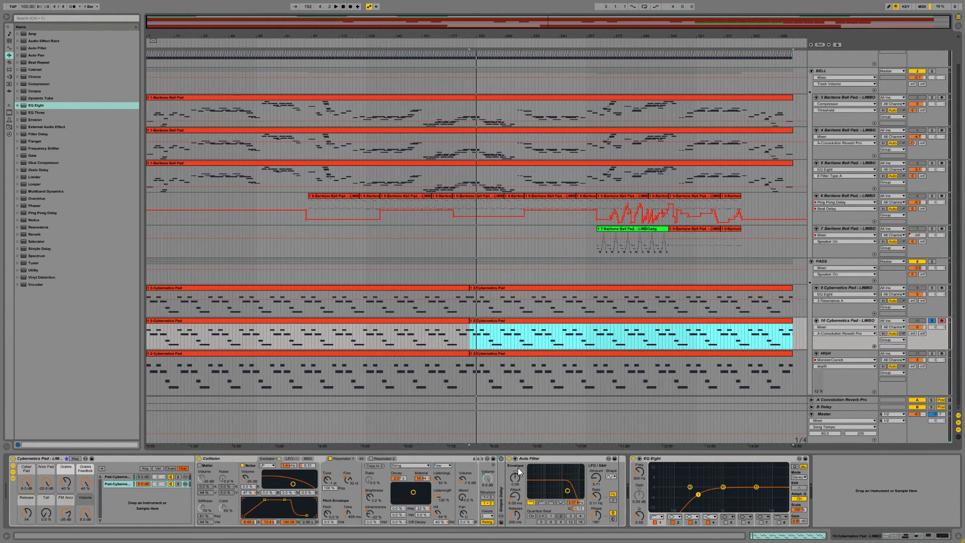
Step: Transpose all notes in track 10's second Cybernetics Pad clip up one octave and play the clip
{"action": "left_click", "coordinate": [844, 321]}
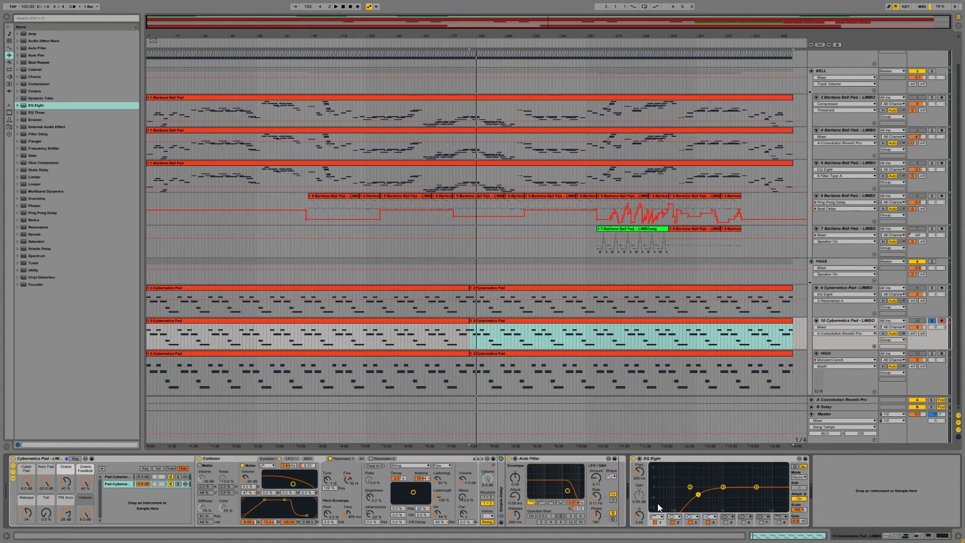
{"action": "left_click", "coordinate": [573, 318]}
{"action": "left_click", "coordinate": [801, 536]}
{"action": "left_click", "coordinate": [209, 418]}
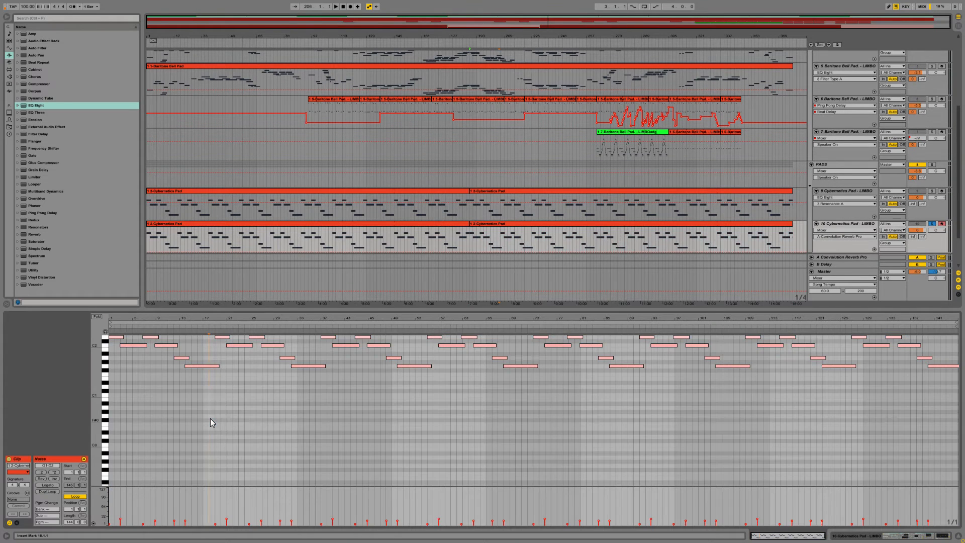
{"action": "key", "text": "ctrl+a"}
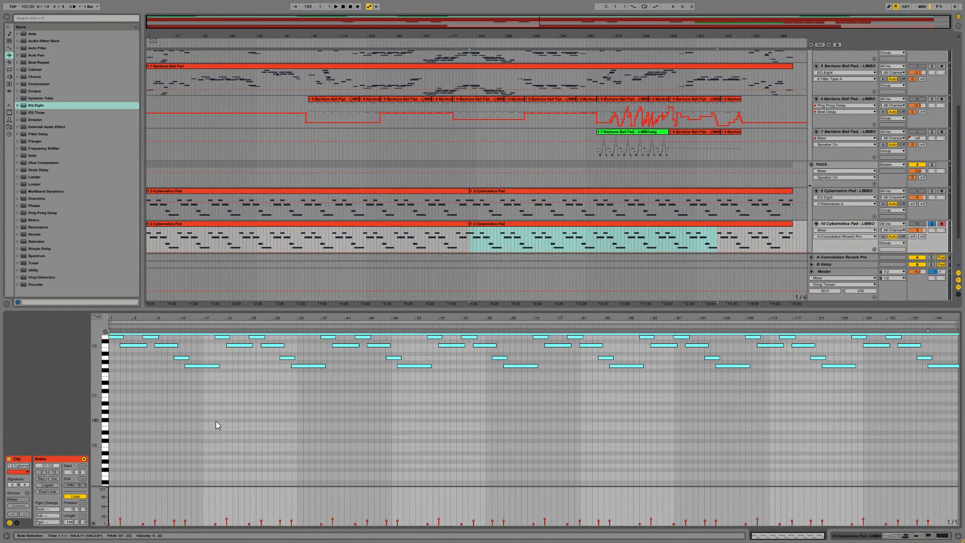
{"action": "key", "text": "Up"}
{"action": "key", "text": "Up"}
{"action": "key", "text": "Up"}
{"action": "key", "text": "Up"}
{"action": "key", "text": "Up"}
{"action": "key", "text": "Up"}
{"action": "key", "text": "Up"}
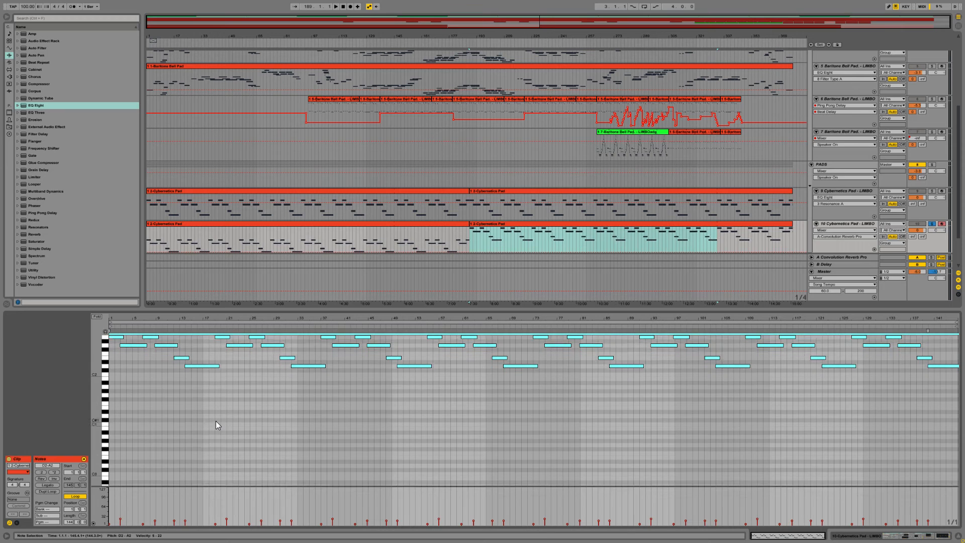
{"action": "key", "text": "Up"}
{"action": "key", "text": "Up"}
{"action": "key", "text": "Up"}
{"action": "key", "text": "Up"}
{"action": "key", "text": "Up"}
{"action": "key", "text": "space"}
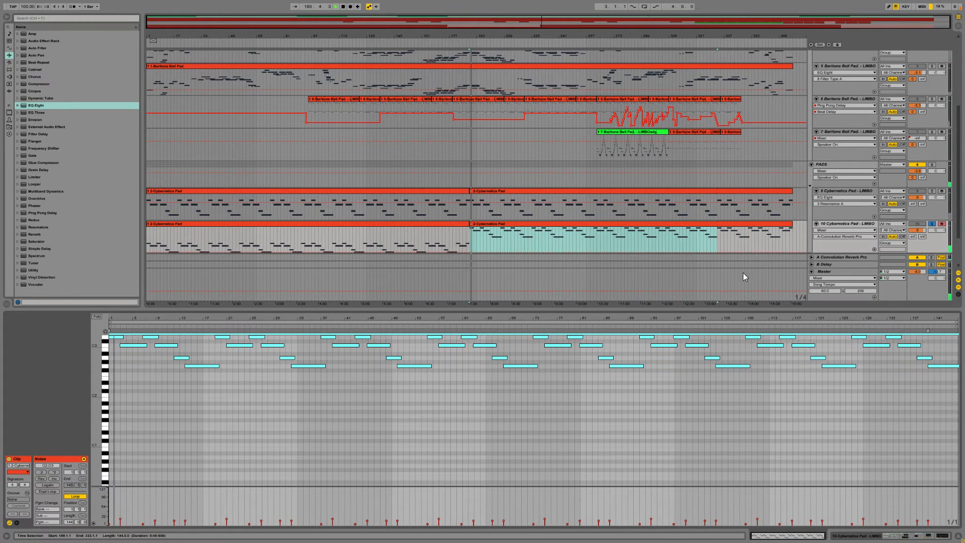
Step: Enable band 8 of track 10's EQ Eight and lower its high cut to about 1.9 kHz during playback
{"action": "left_click", "coordinate": [854, 224]}
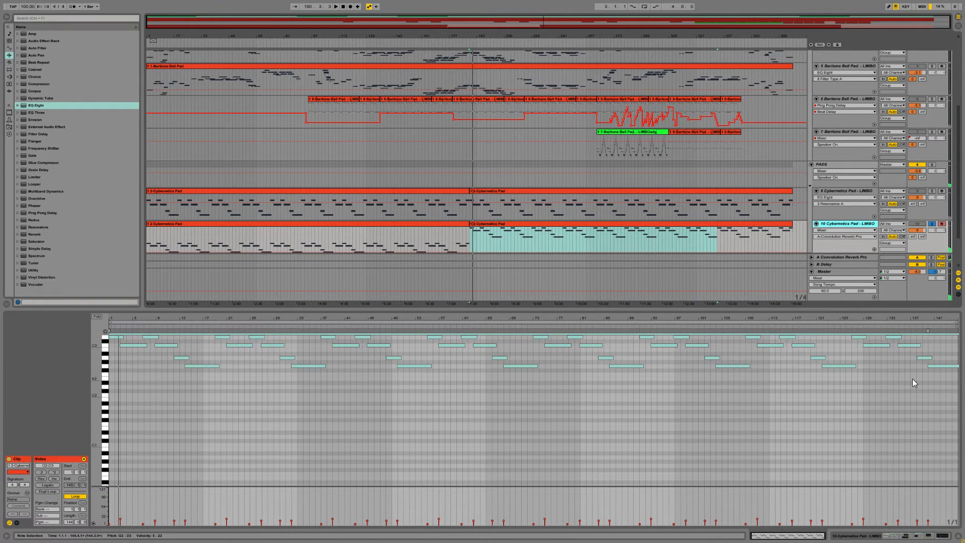
{"action": "left_click", "coordinate": [864, 531]}
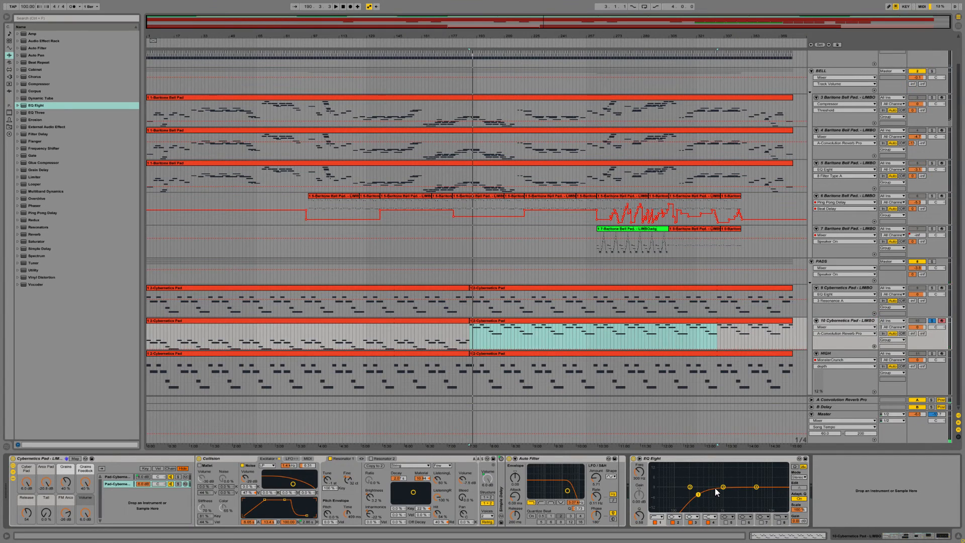
{"action": "key", "text": "space"}
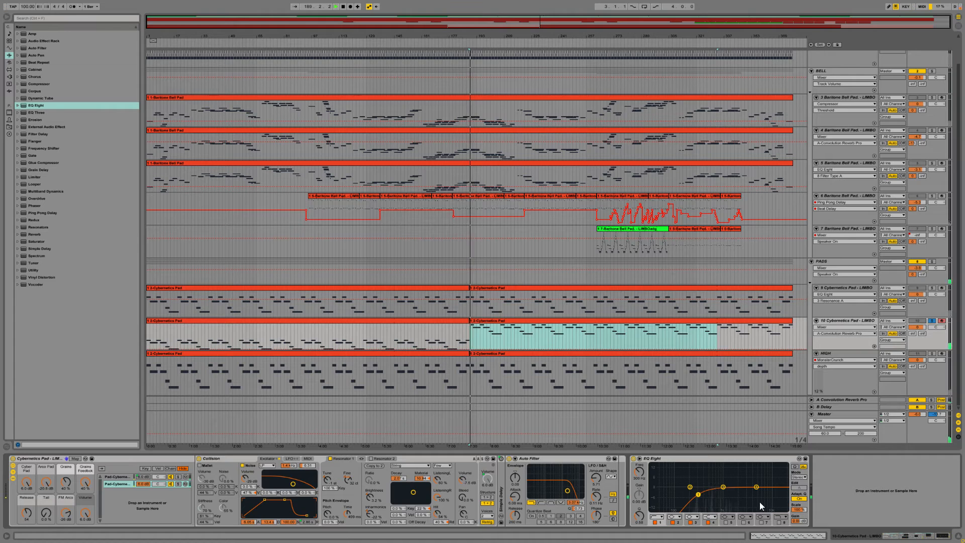
{"action": "left_click", "coordinate": [778, 521]}
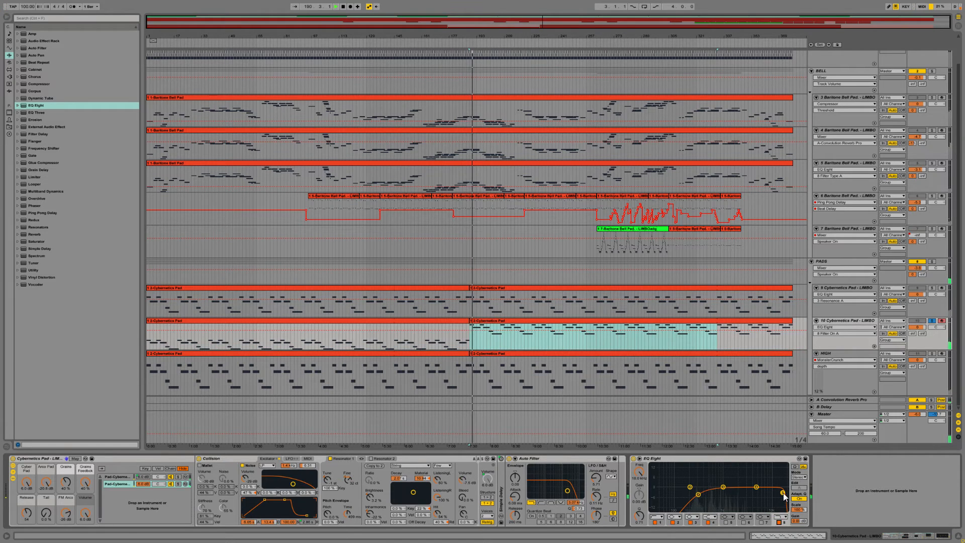
{"action": "left_click_drag", "start_coordinate": [783, 493], "coordinate": [737, 493]}
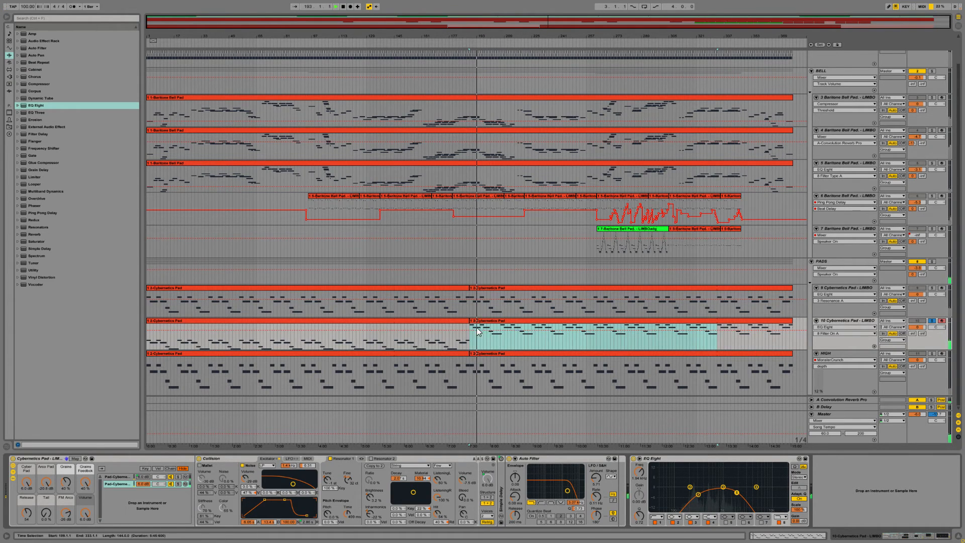
Step: Play track 10's first clip, raise EQ Eight band 1's low cut and move band 3 to a slight boost, both at about 1.6 kHz
{"action": "left_click", "coordinate": [489, 322]}
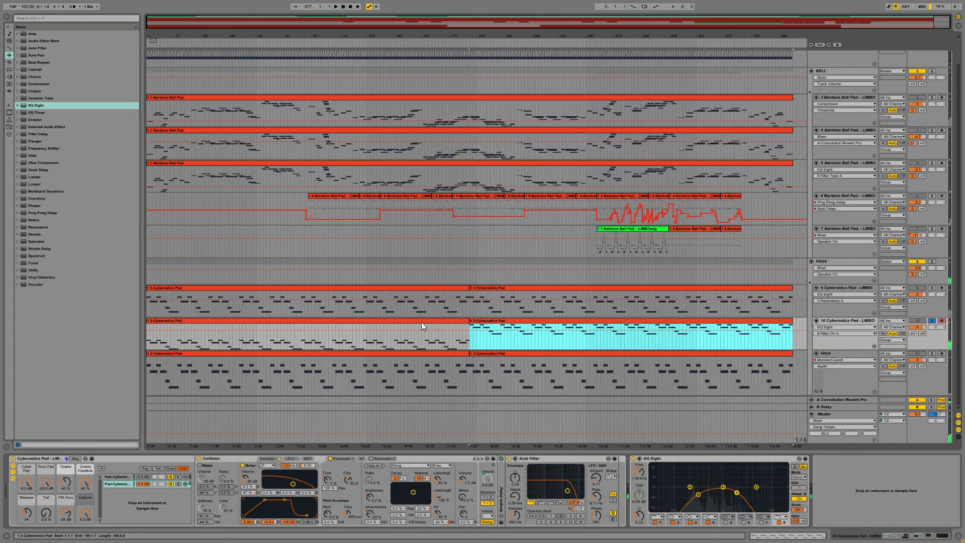
{"action": "left_click", "coordinate": [394, 322]}
{"action": "key", "text": "space"}
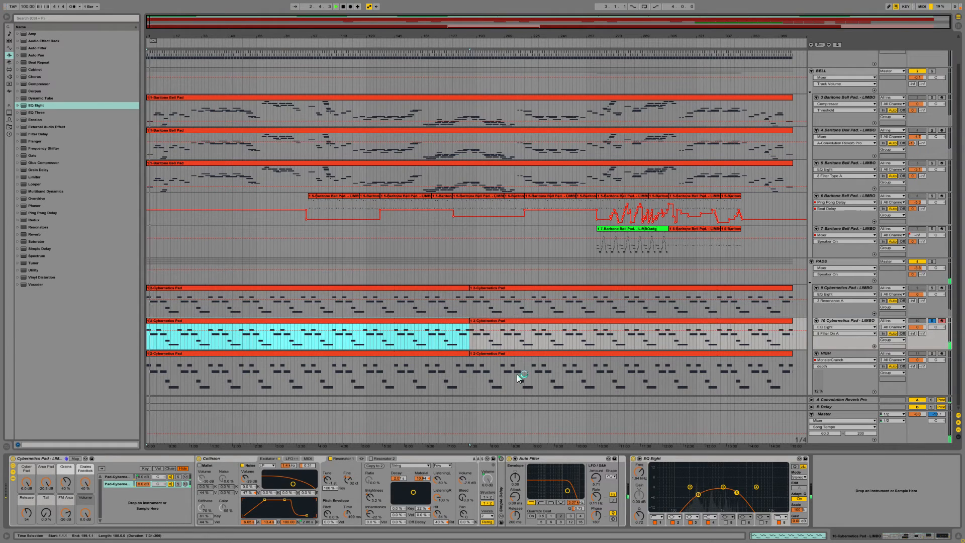
{"action": "left_click_drag", "start_coordinate": [698, 495], "coordinate": [733, 488]}
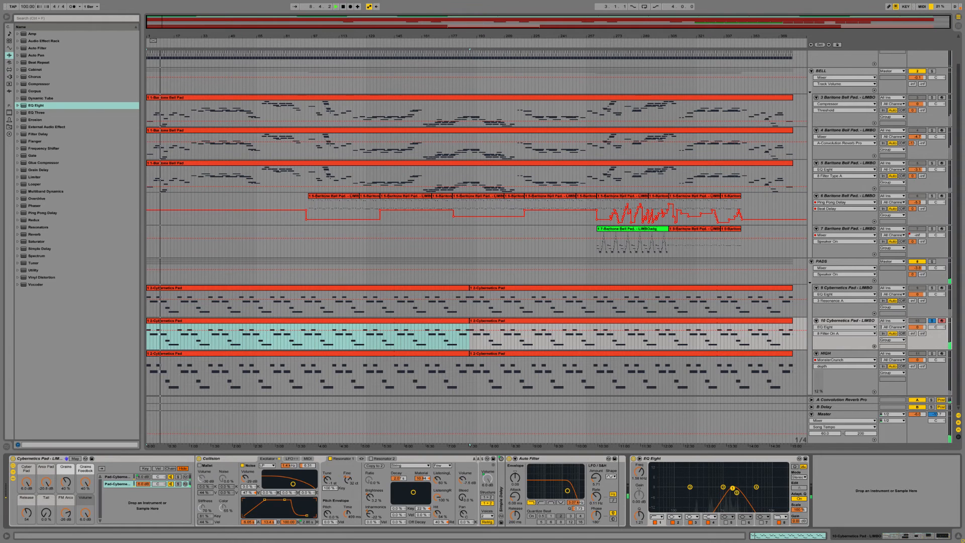
{"action": "double_click", "coordinate": [734, 479]}
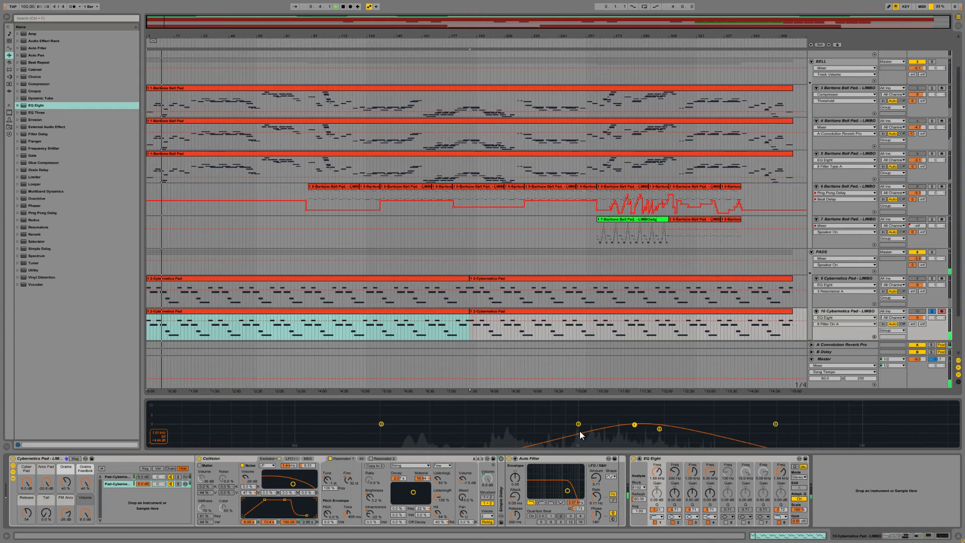
{"action": "left_click_drag", "start_coordinate": [580, 430], "coordinate": [691, 431]}
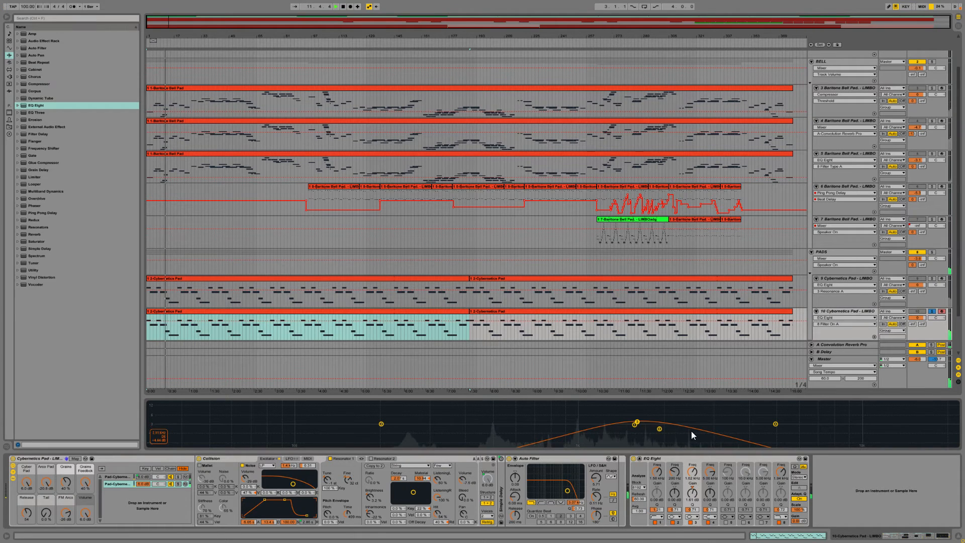
Step: Enable band 5 in track 10's EQ Eight and move it to a strong peak at about 1.2 kHz
{"action": "left_click", "coordinate": [726, 522]}
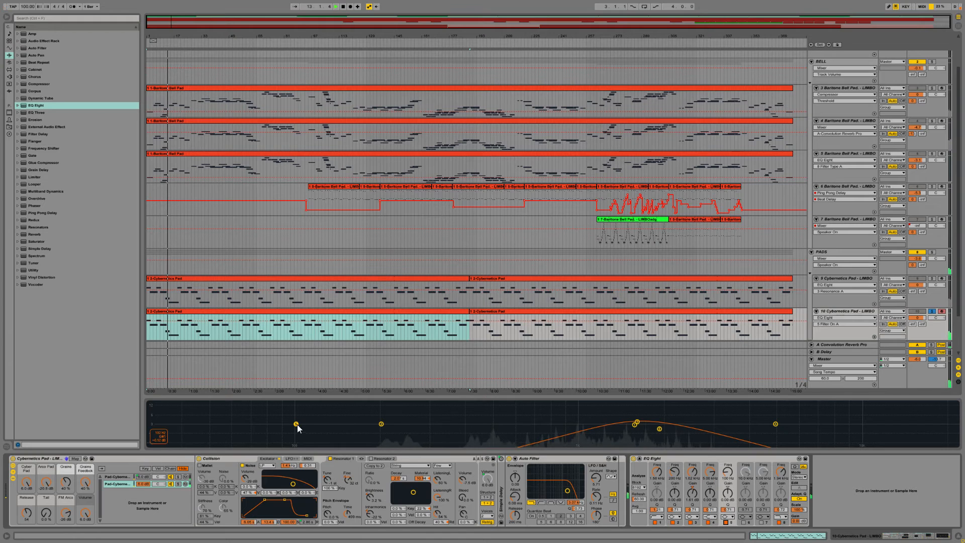
{"action": "left_click_drag", "start_coordinate": [297, 424], "coordinate": [299, 423]}
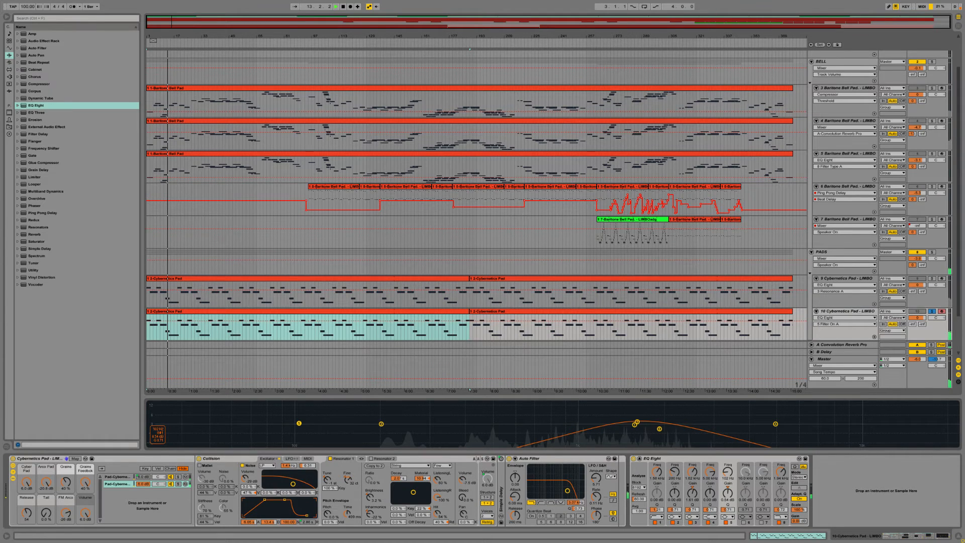
{"action": "left_click_drag", "start_coordinate": [299, 423], "coordinate": [601, 402]}
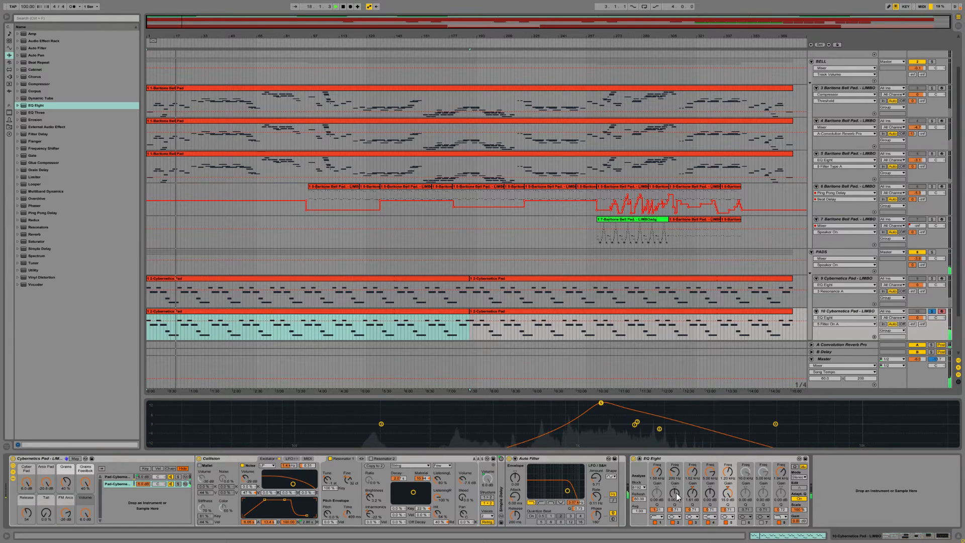
Step: Change EQ Eight band 5 to a notch filter, raise its Q to narrow the cut, and compare it bypassed
{"action": "left_click", "coordinate": [728, 516]}
{"action": "left_click", "coordinate": [731, 496]}
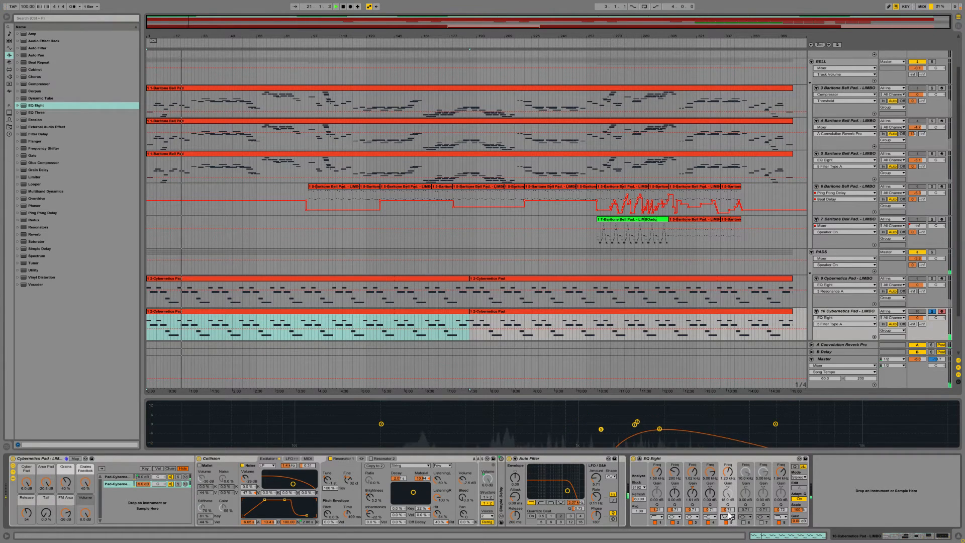
{"action": "left_click_drag", "start_coordinate": [728, 509], "coordinate": [728, 491]}
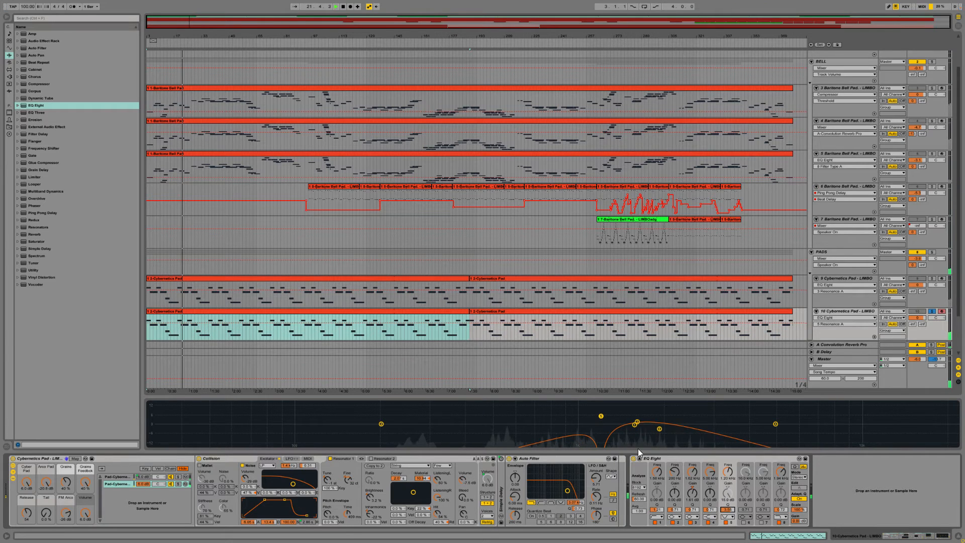
{"action": "left_click", "coordinate": [725, 524]}
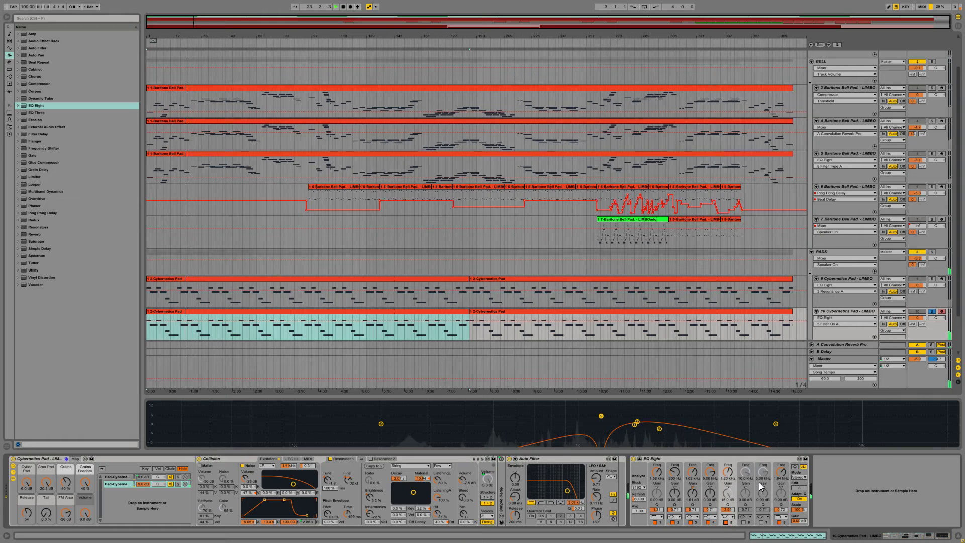
Step: Unsolo track 10 to hear it in the full mix, and solo it again
{"action": "left_click", "coordinate": [932, 312]}
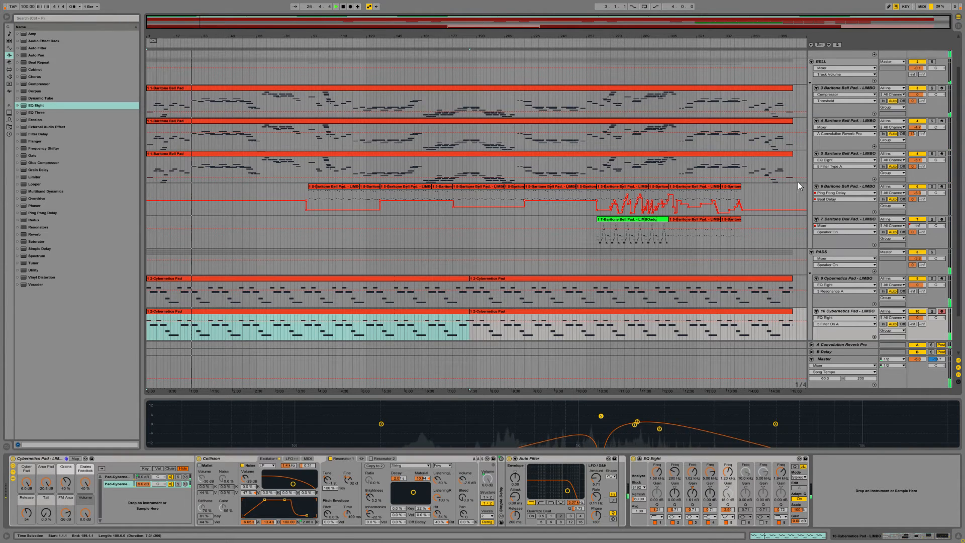
{"action": "scroll", "coordinate": [784, 236], "scroll_direction": "down", "scroll_amount": 3}
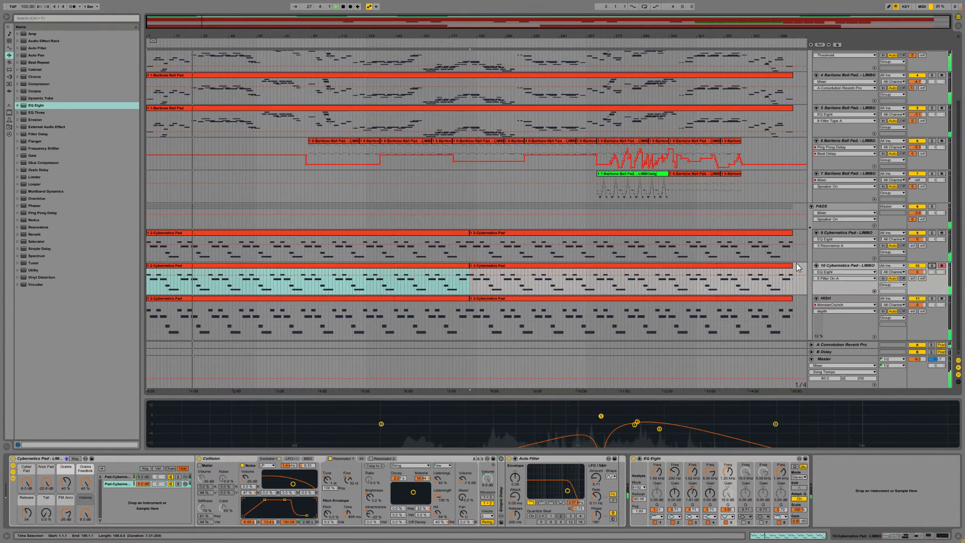
{"action": "left_click", "coordinate": [932, 266]}
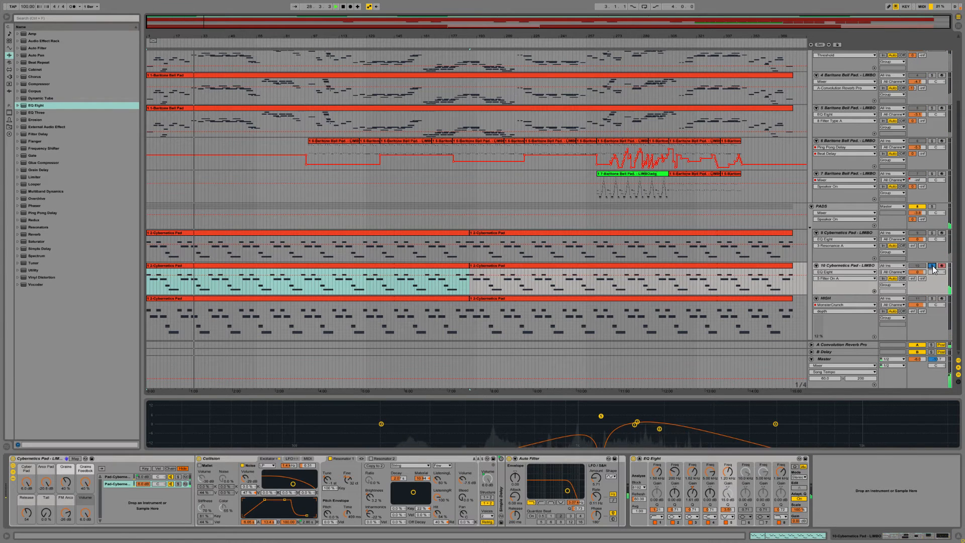
Step: Solo and select the HIGH track, and bypass its MonsterCrunch device briefly to compare the sound
{"action": "left_click", "coordinate": [931, 298]}
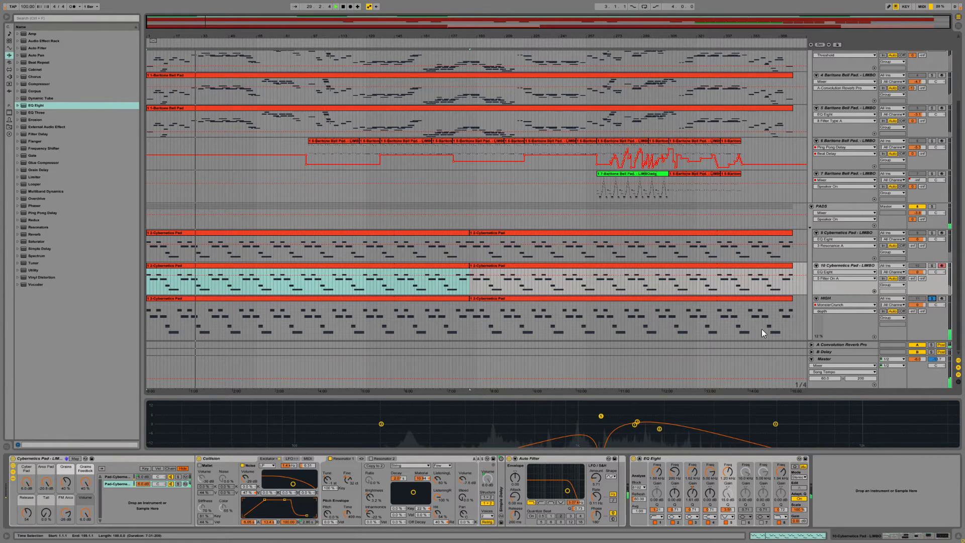
{"action": "left_click", "coordinate": [850, 298]}
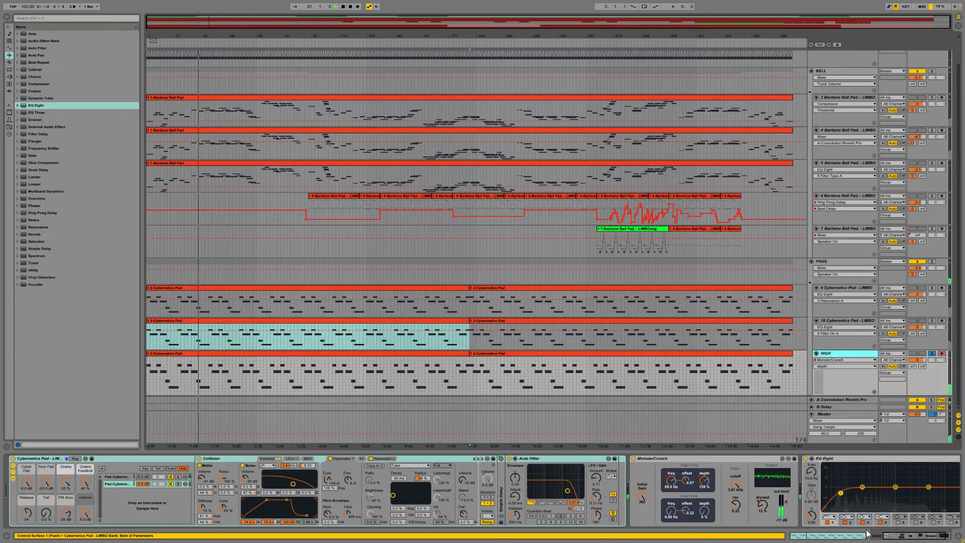
{"action": "left_click", "coordinate": [632, 460]}
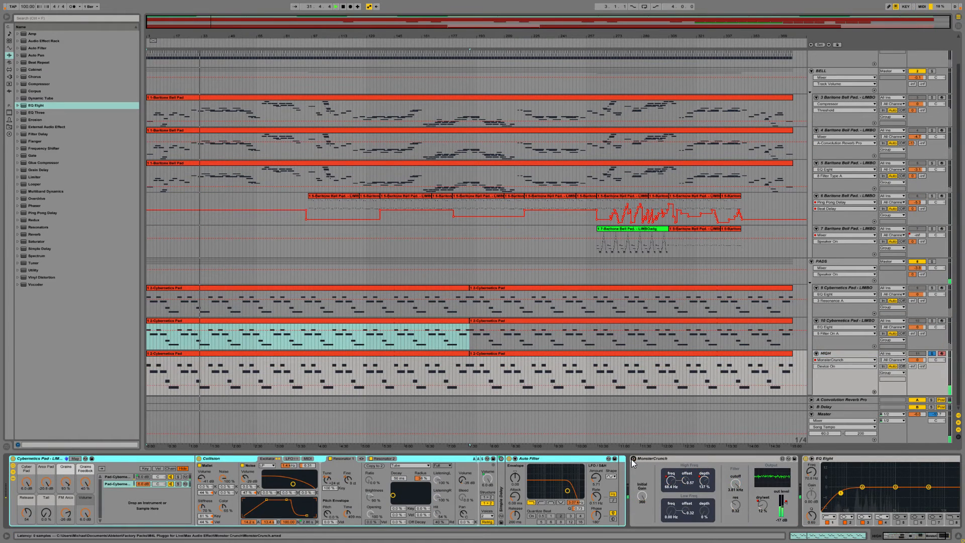
{"action": "left_click", "coordinate": [633, 458]}
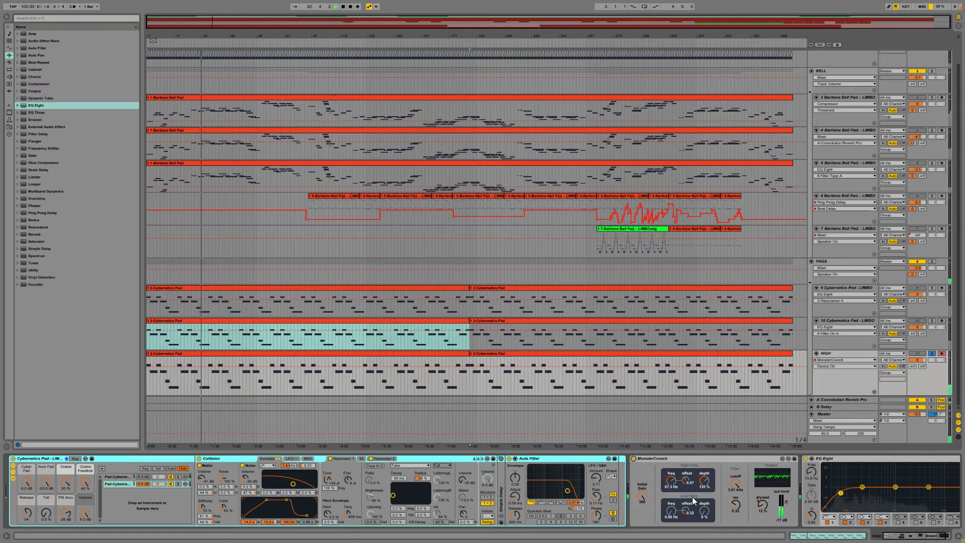
Step: Show the HIGH track's MonsterCrunch high-frequency depth automation and spot-check the soloed track from bar 137 and near bar 189
{"action": "left_click", "coordinate": [704, 482]}
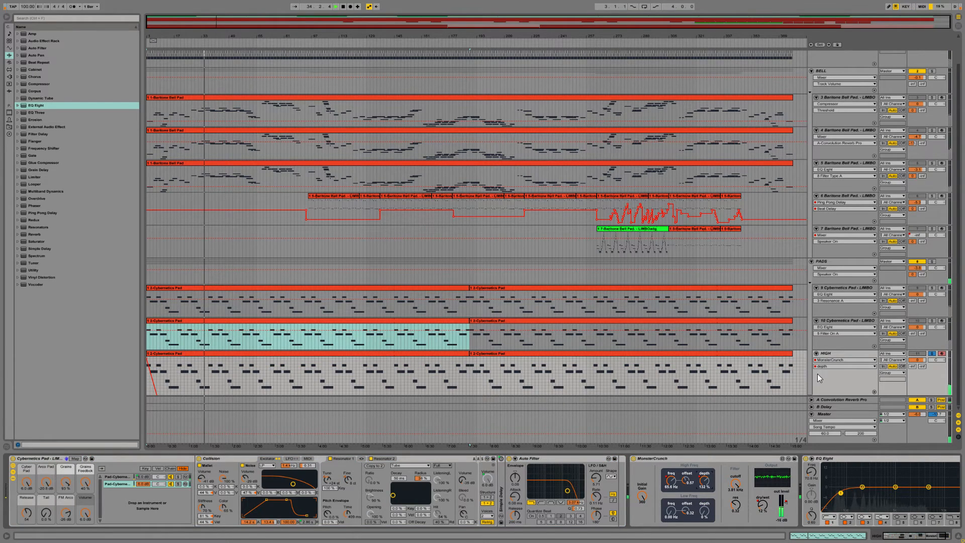
{"action": "left_click", "coordinate": [731, 380]}
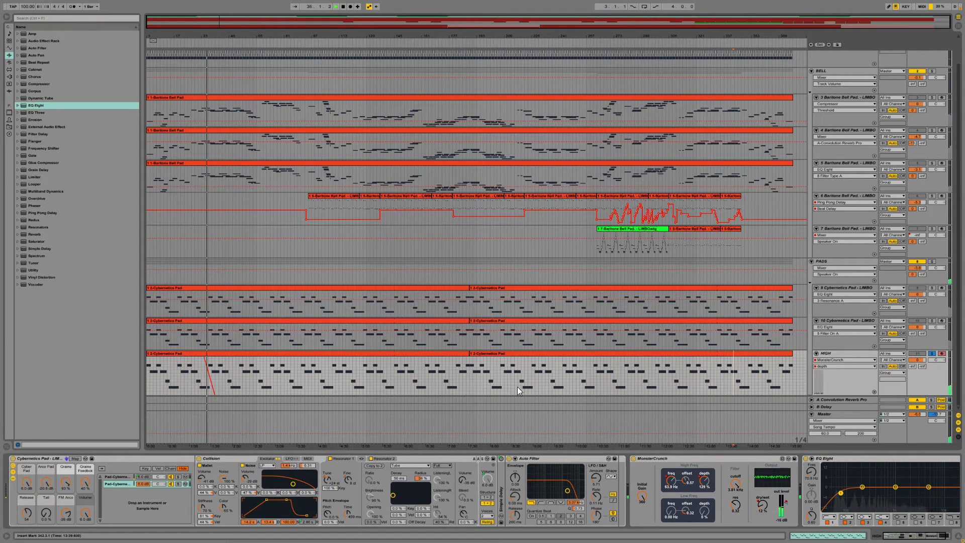
{"action": "key", "text": "space"}
{"action": "key", "text": "space"}
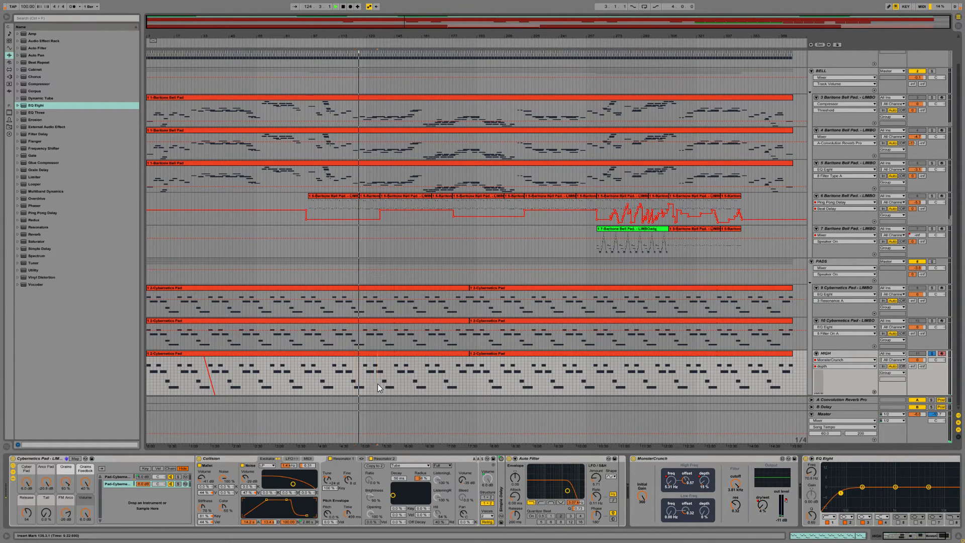
{"action": "left_click", "coordinate": [381, 384]}
{"action": "key", "text": "space"}
{"action": "key", "text": "space"}
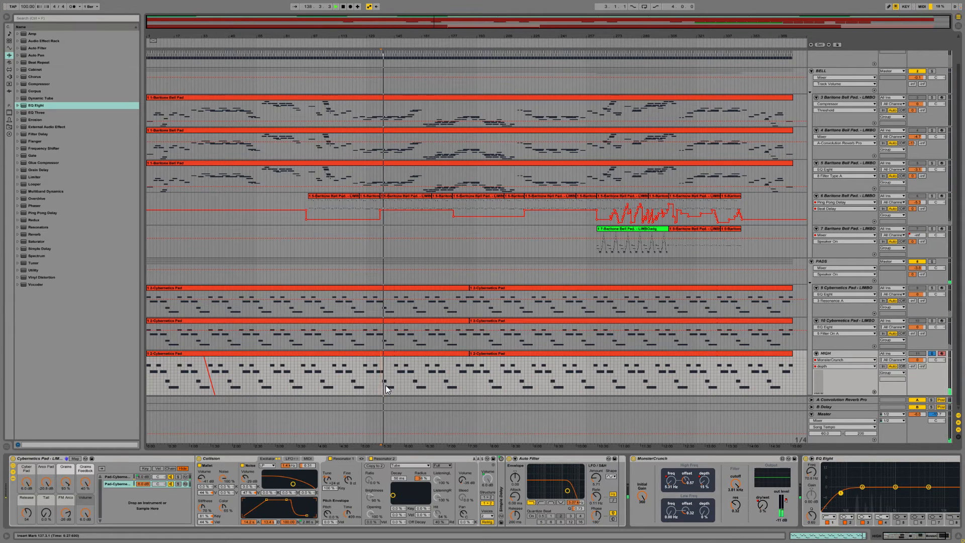
{"action": "left_click", "coordinate": [465, 384]}
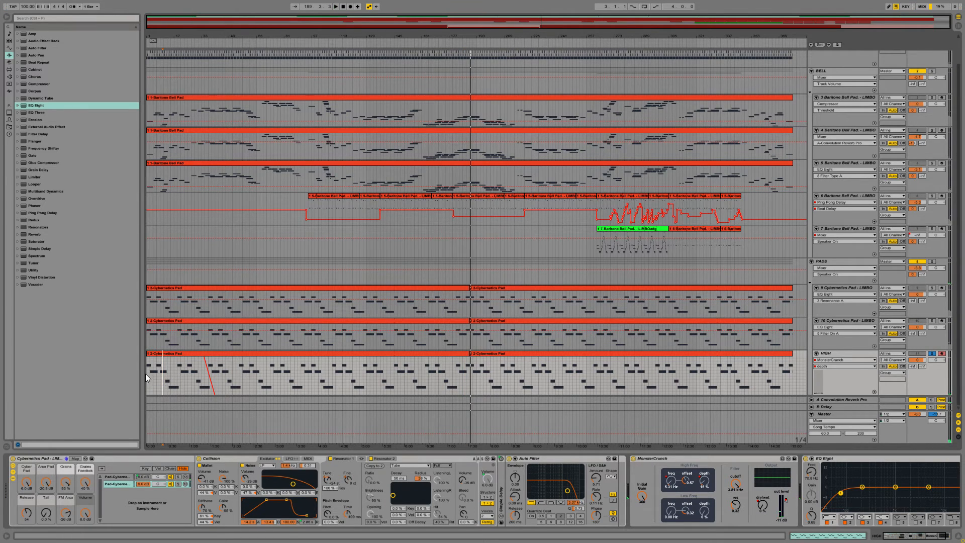
Step: Select the HIGH track's first Cybernetics Pad clip, play it soloed from bar 1, and place the insert marker at bar 13
{"action": "left_click", "coordinate": [155, 354]}
{"action": "key", "text": "space"}
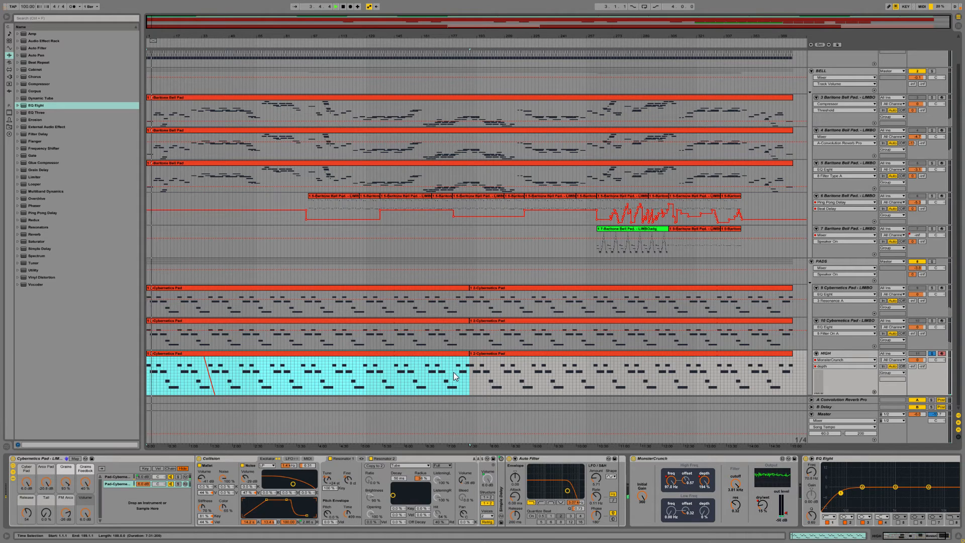
{"action": "left_click", "coordinate": [167, 388]}
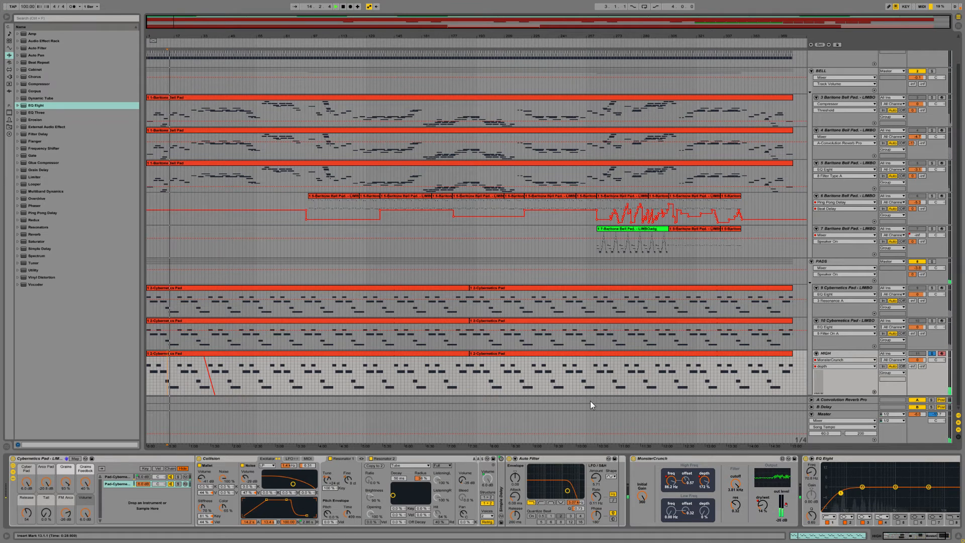
Step: Expand the HIGH track's EQ Eight graph, raise the band 1 low-cut frequency, and enable band 8 as a high cut
{"action": "left_click", "coordinate": [812, 459]}
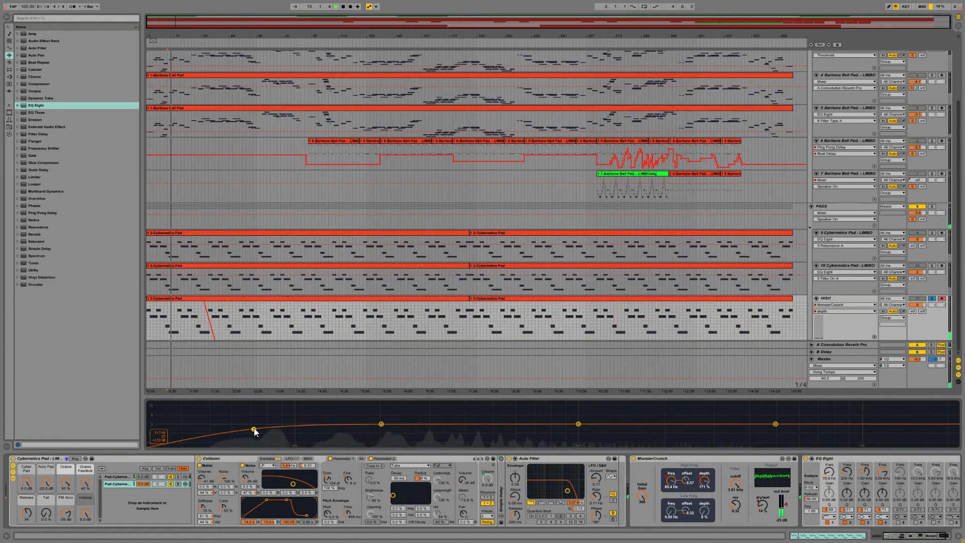
{"action": "left_click_drag", "start_coordinate": [254, 431], "coordinate": [346, 429]}
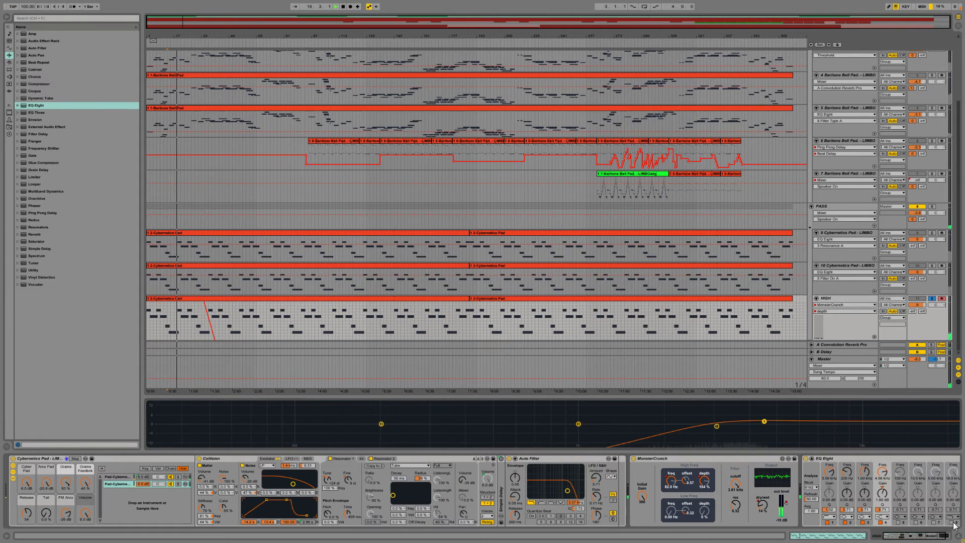
{"action": "left_click", "coordinate": [952, 522]}
{"action": "left_click_drag", "start_coordinate": [920, 536], "coordinate": [937, 535]}
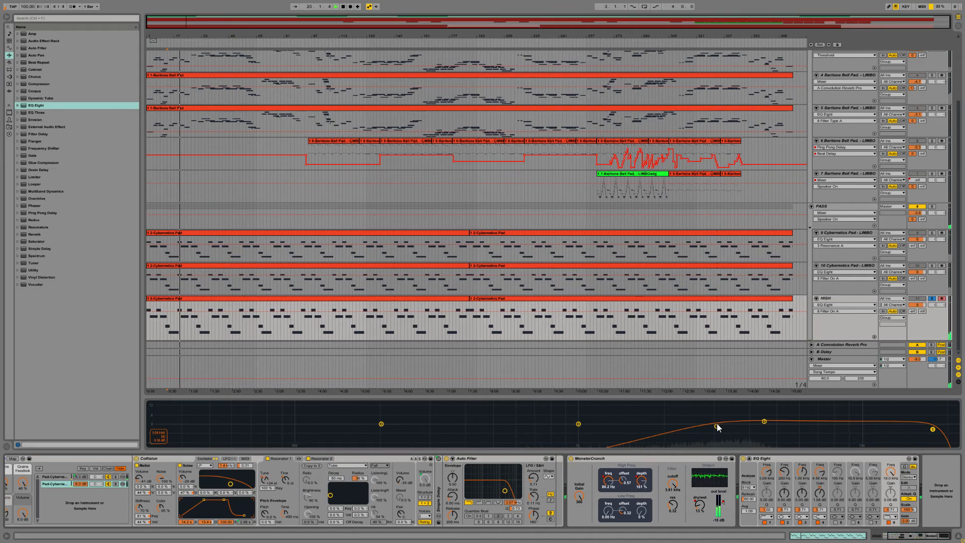
Step: Reshape the HIGH track's EQ with a midrange low cut and a band 2 notch at 4.73 kHz, and reactivate the track in the full mix
{"action": "left_click_drag", "start_coordinate": [716, 427], "coordinate": [370, 435]}
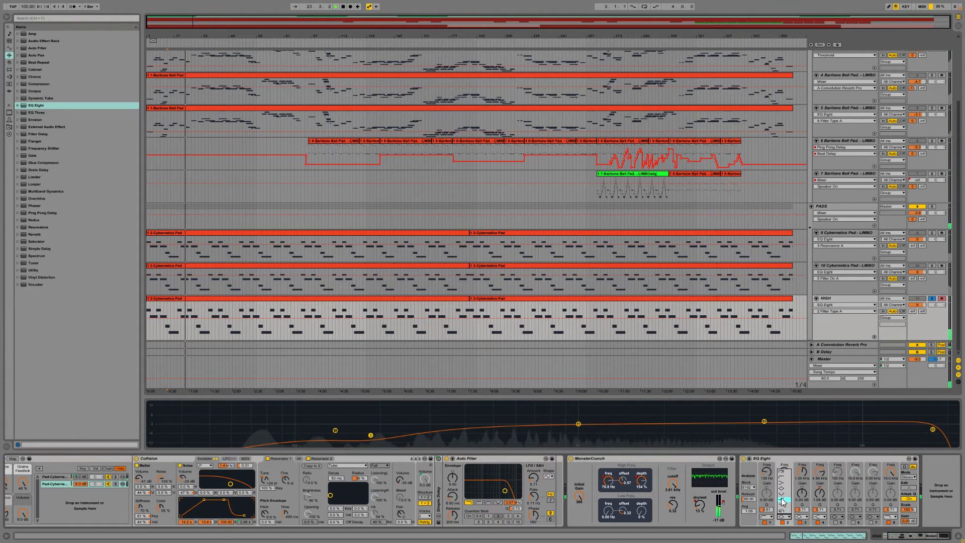
{"action": "mouse_move", "coordinate": [368, 429]}
{"action": "left_mouse_down"}
{"action": "mouse_move", "coordinate": [370, 410]}
{"action": "mouse_move", "coordinate": [359, 411]}
{"action": "mouse_move", "coordinate": [363, 422]}
{"action": "left_mouse_up"}
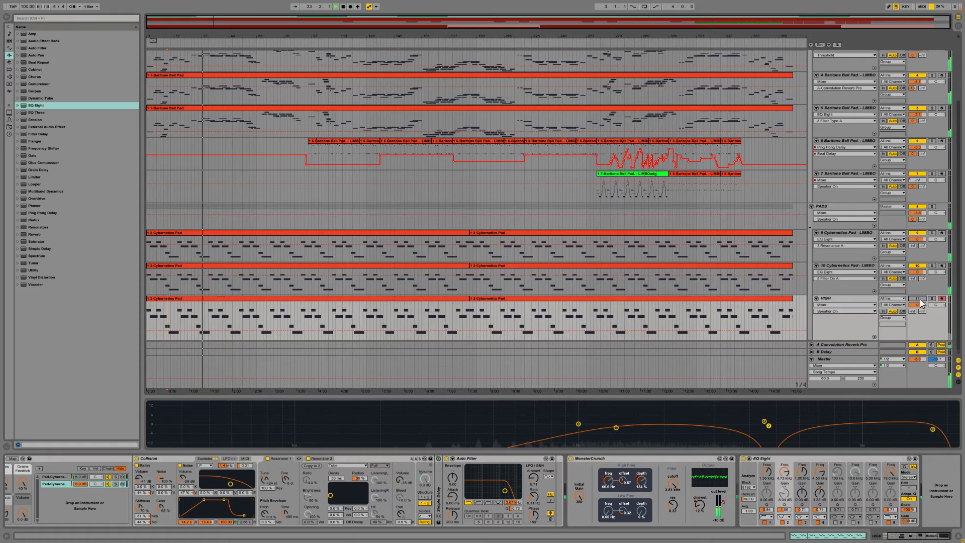
{"action": "left_click", "coordinate": [920, 299]}
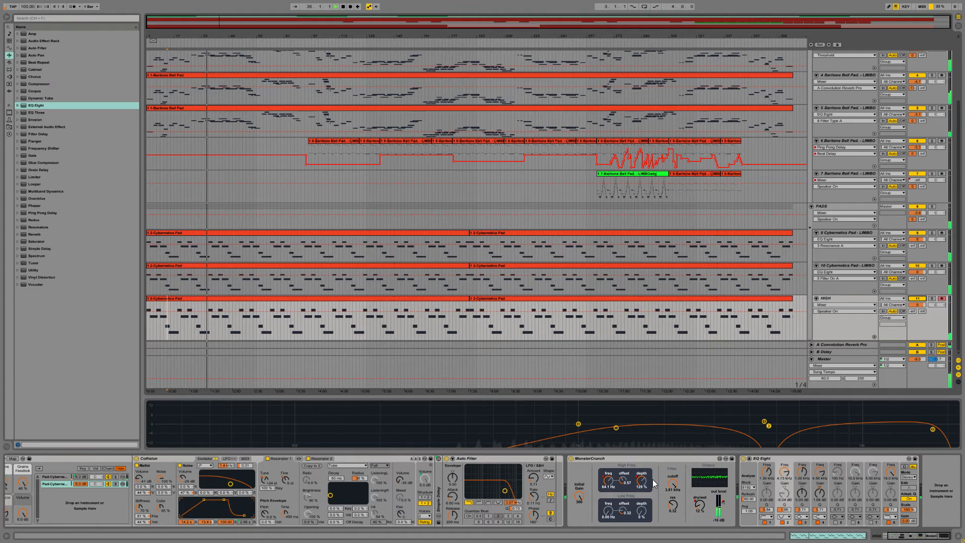
Step: Add a Compressor after EQ Eight on the HIGH track and adjust the track's send to the Convolution Reverb Pro return
{"action": "left_click_drag", "start_coordinate": [34, 84], "coordinate": [906, 505]}
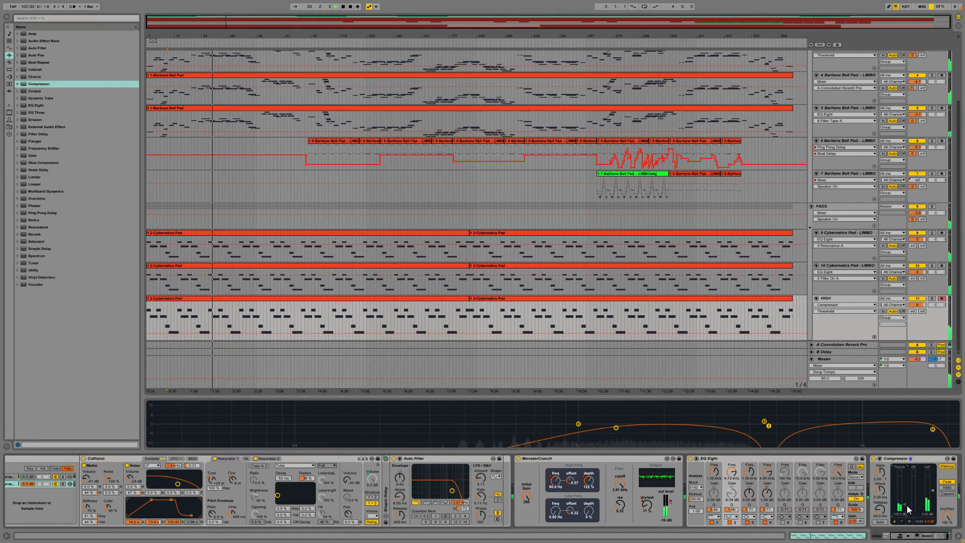
{"action": "left_click", "coordinate": [913, 312]}
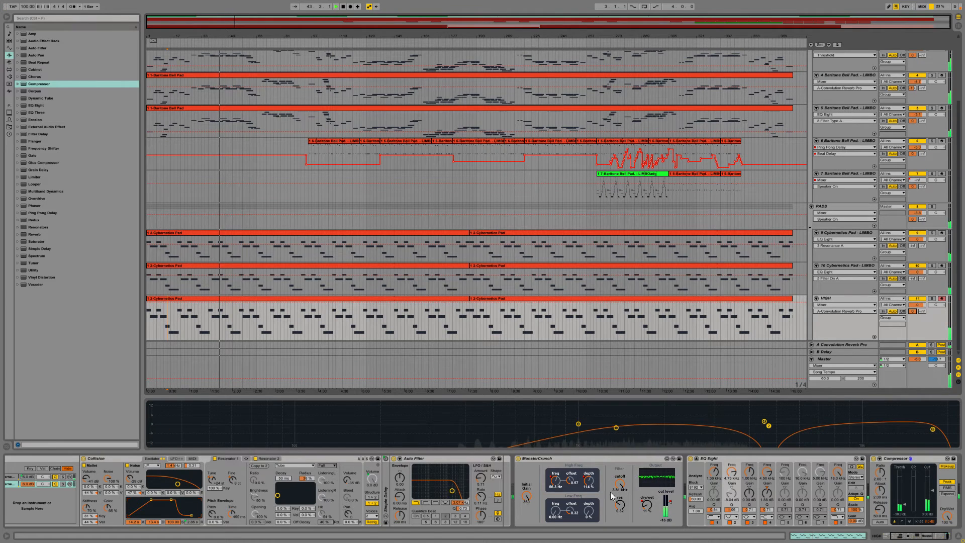
Step: Move MonsterCrunch to the end of the HIGH track's device chain, after the Compressor, and lower its initial gain to about 136
{"action": "left_click", "coordinate": [602, 459]}
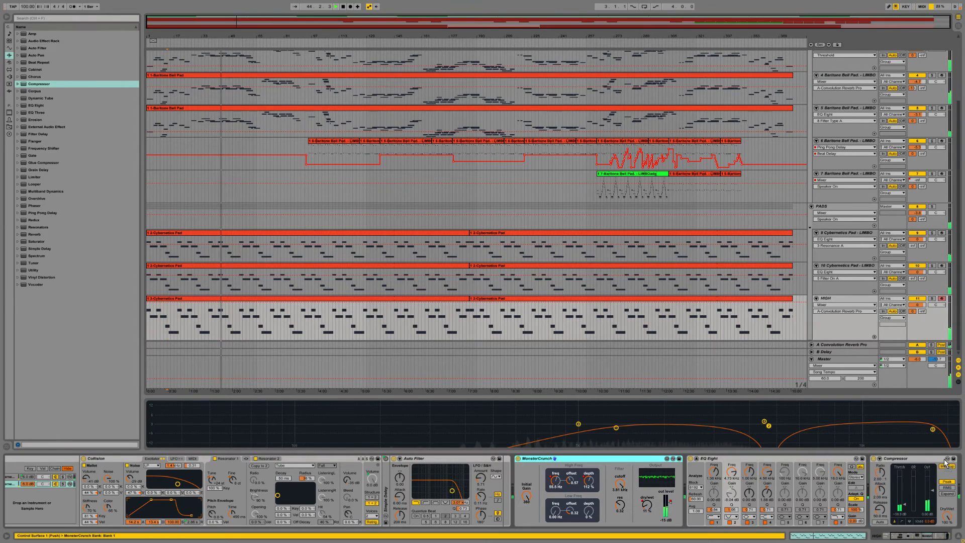
{"action": "scroll", "coordinate": [946, 464], "scroll_direction": "down", "scroll_amount": 3}
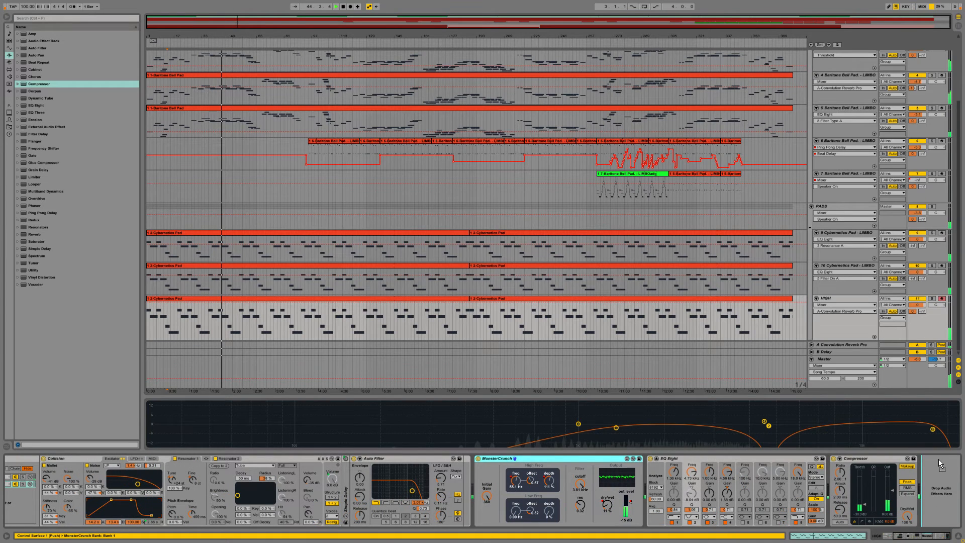
{"action": "left_click_drag", "start_coordinate": [939, 460], "coordinate": [936, 459]}
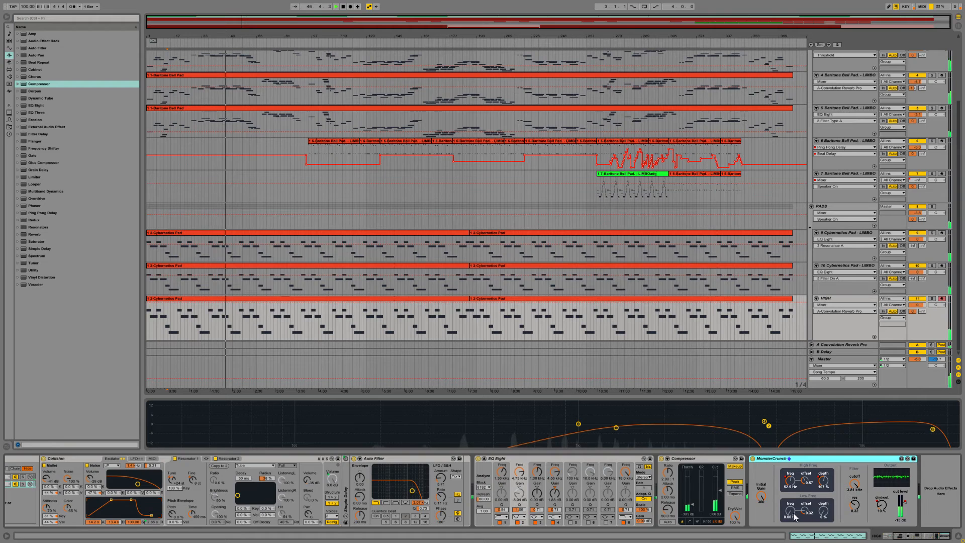
{"action": "left_click_drag", "start_coordinate": [823, 511], "coordinate": [823, 487]}
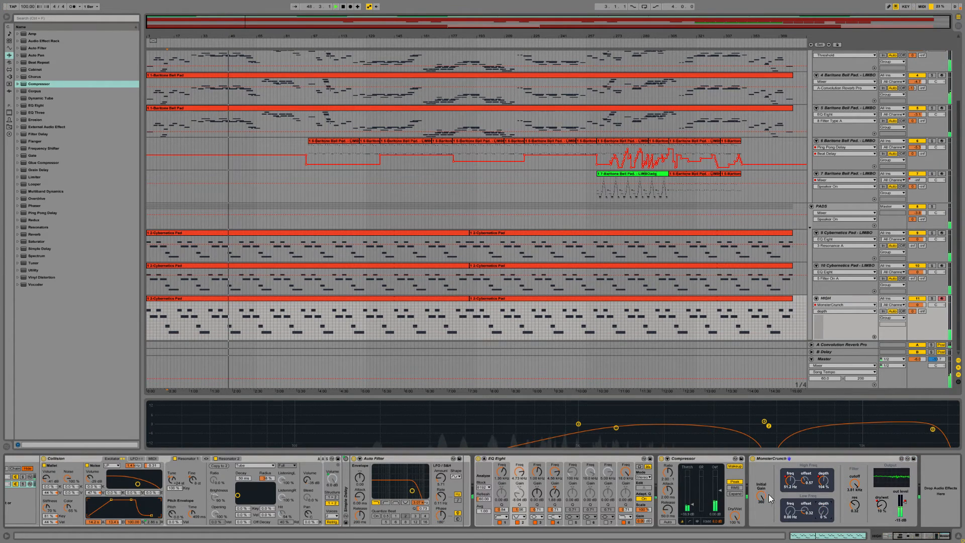
{"action": "left_click_drag", "start_coordinate": [761, 497], "coordinate": [761, 539]}
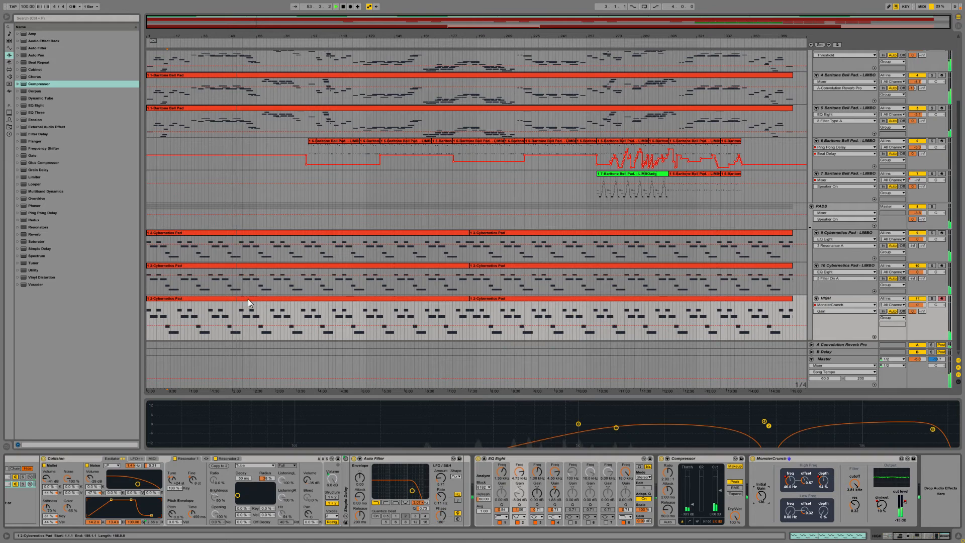
Step: Play from around bar 19, and transpose the notes of the HIGH track's first Cybernetics Pad clip to a higher register
{"action": "left_click", "coordinate": [179, 324]}
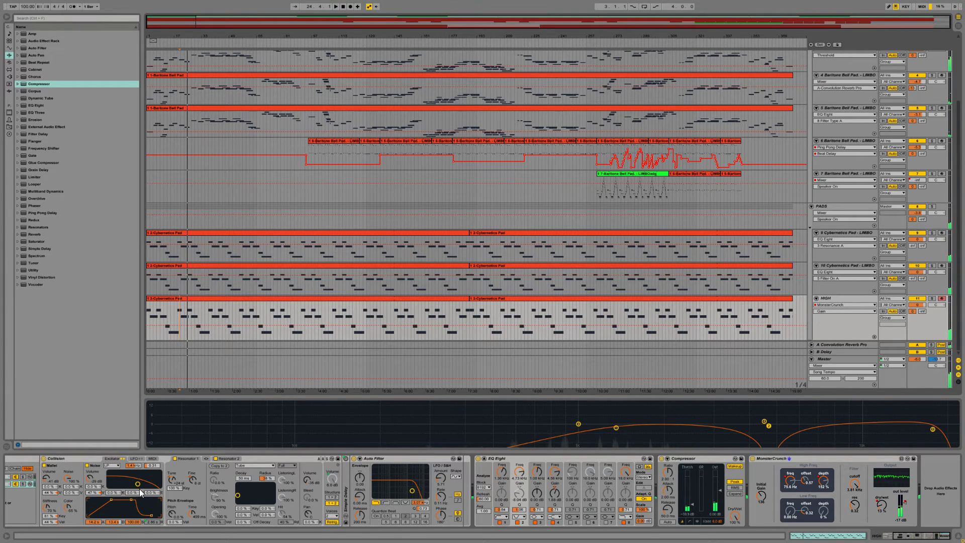
{"action": "left_click", "coordinate": [818, 535]}
{"action": "left_click", "coordinate": [327, 189]}
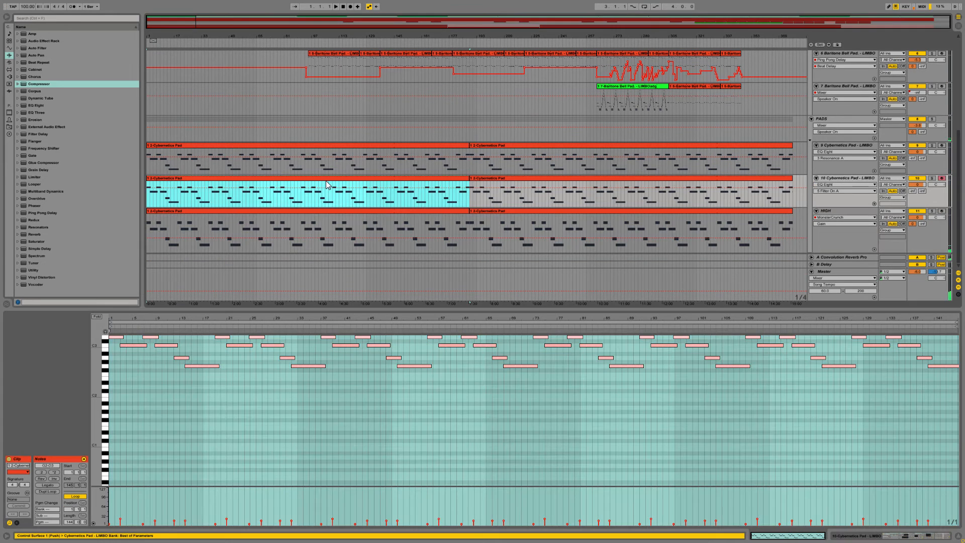
{"action": "left_click", "coordinate": [279, 211]}
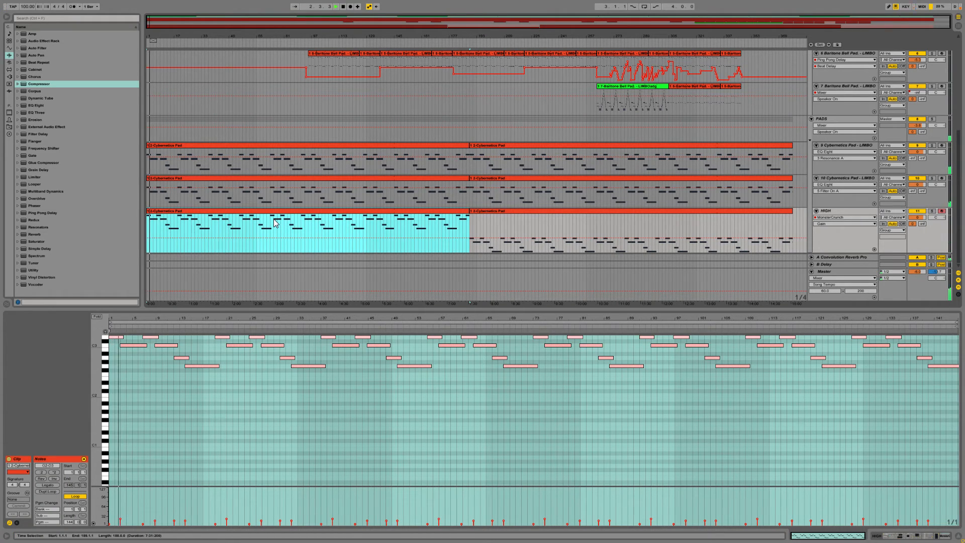
Step: Show the HIGH track's MonsterCrunch depth and out level automation, and play the arrangement from bar 19
{"action": "left_click", "coordinate": [834, 224]}
{"action": "left_click", "coordinate": [834, 246]}
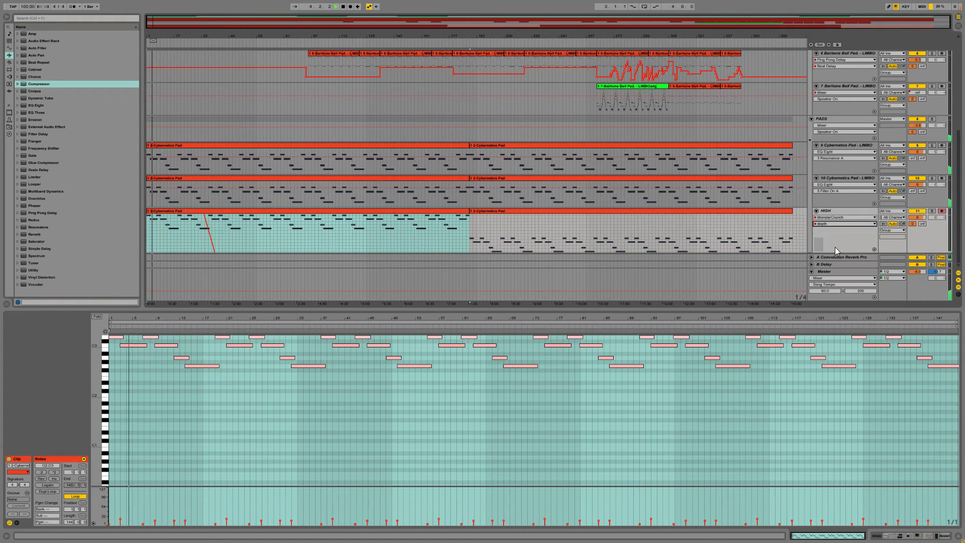
{"action": "left_click", "coordinate": [830, 223]}
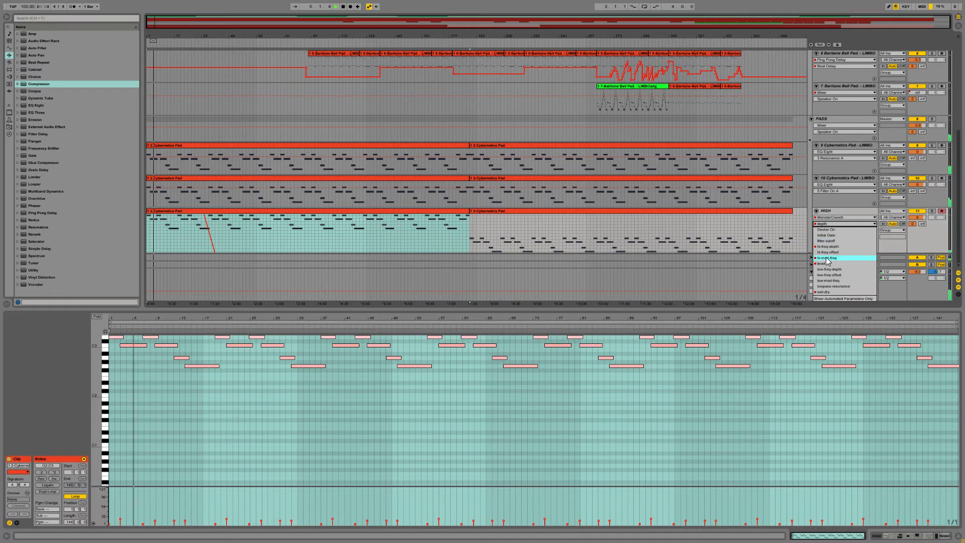
{"action": "left_click", "coordinate": [826, 262]}
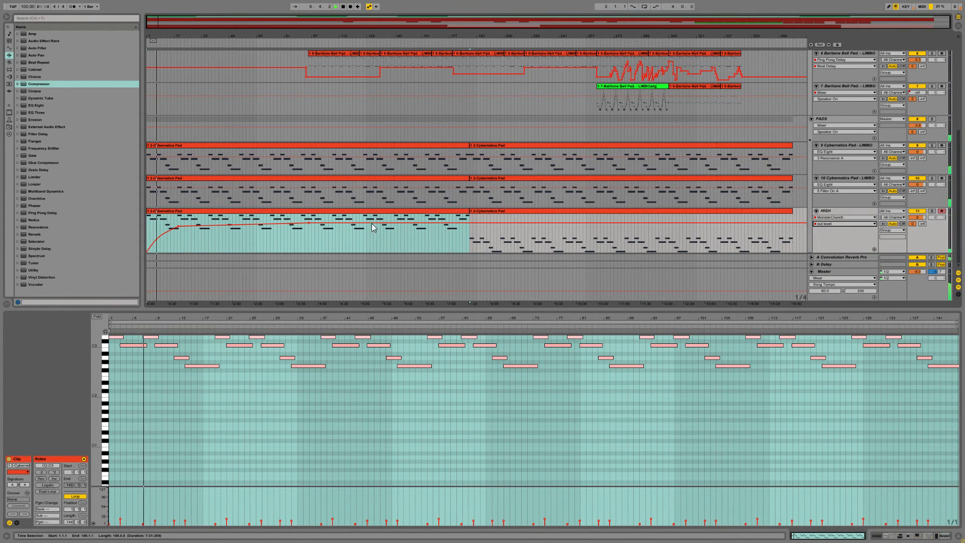
{"action": "left_click", "coordinate": [180, 224]}
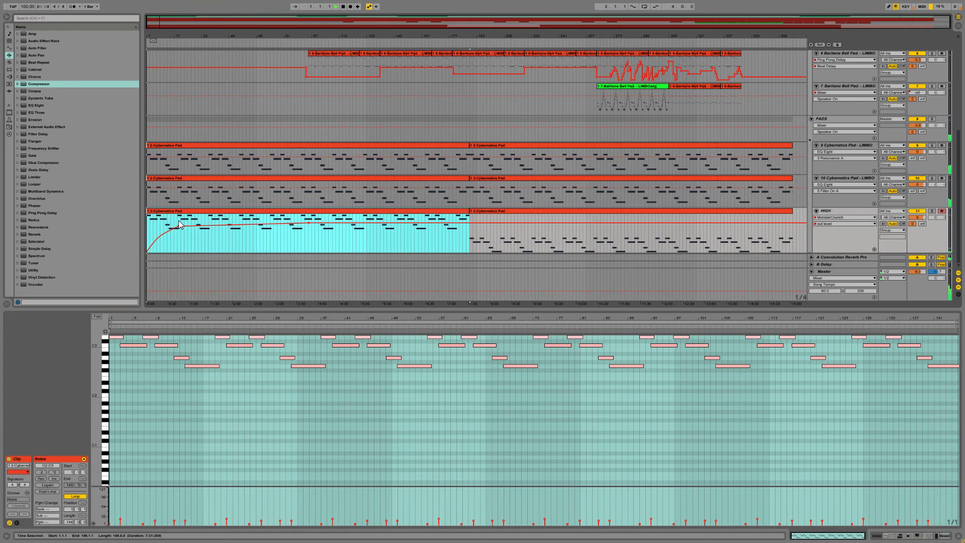
{"action": "left_click", "coordinate": [179, 224]}
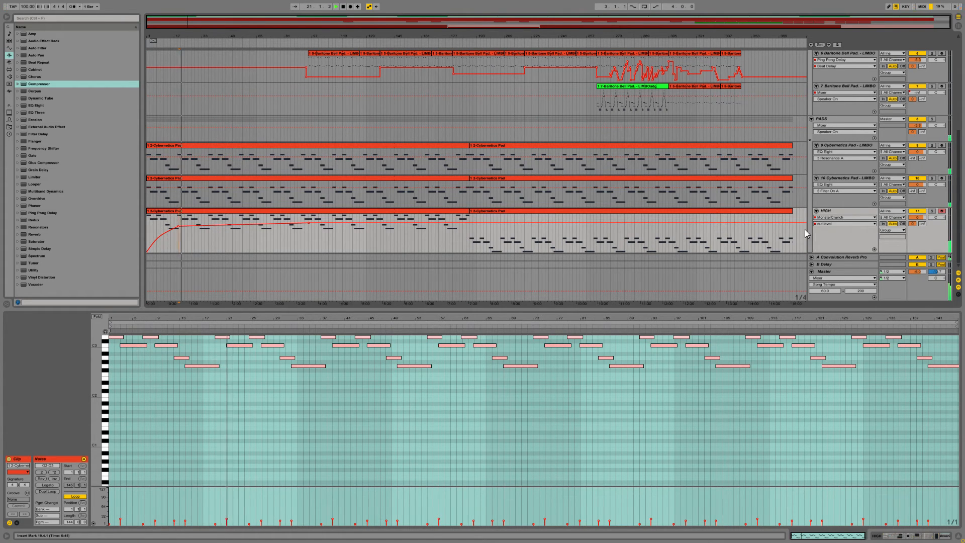
Step: Show the HIGH track's device chain and add a Simple Delay after MonsterCrunch
{"action": "left_click", "coordinate": [834, 211]}
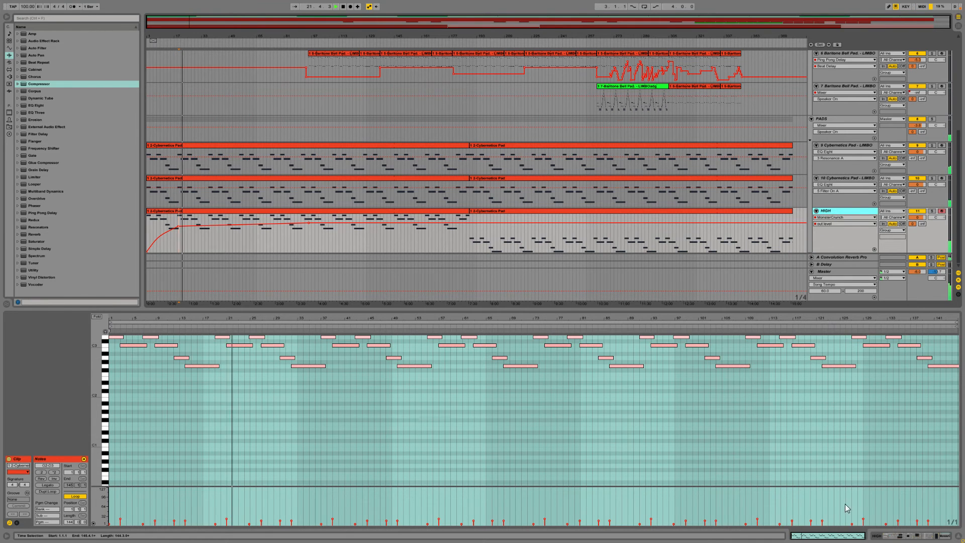
{"action": "left_click", "coordinate": [880, 535]}
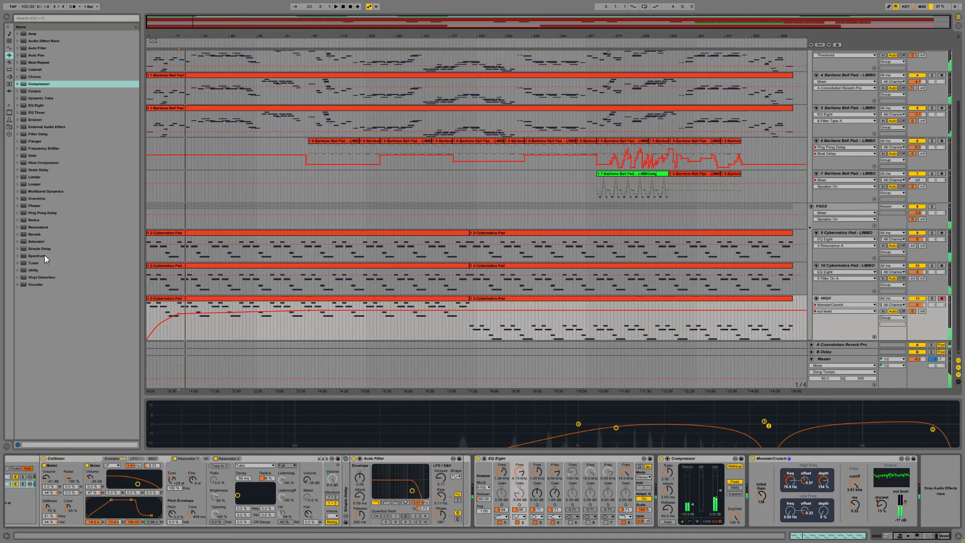
{"action": "mouse_move", "coordinate": [37, 249]}
{"action": "left_mouse_down"}
{"action": "mouse_move", "coordinate": [730, 428]}
{"action": "mouse_move", "coordinate": [925, 495]}
{"action": "left_mouse_up"}
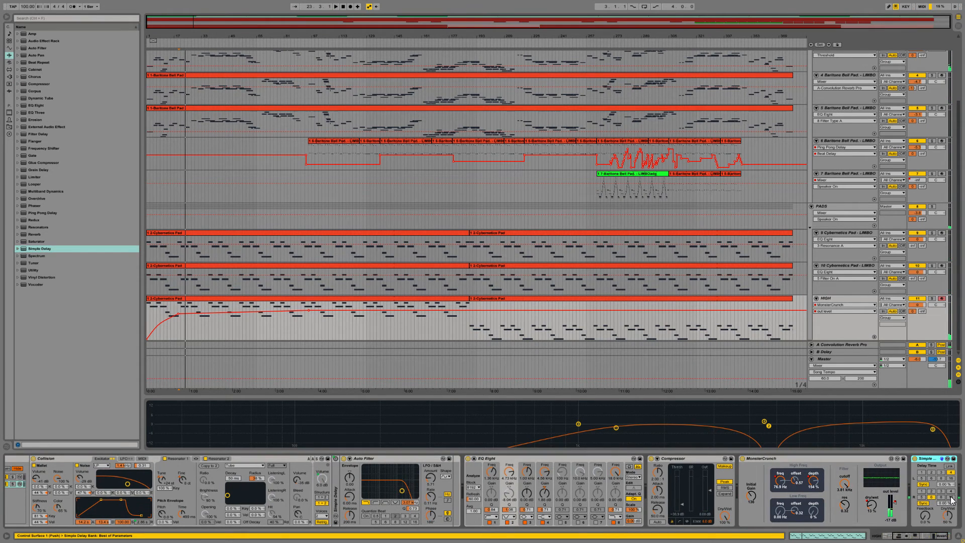
Step: Keep both Simple Delay channels synced, set their beat times to 16, and set Dry/Wet to 100%
{"action": "left_click", "coordinate": [923, 485]}
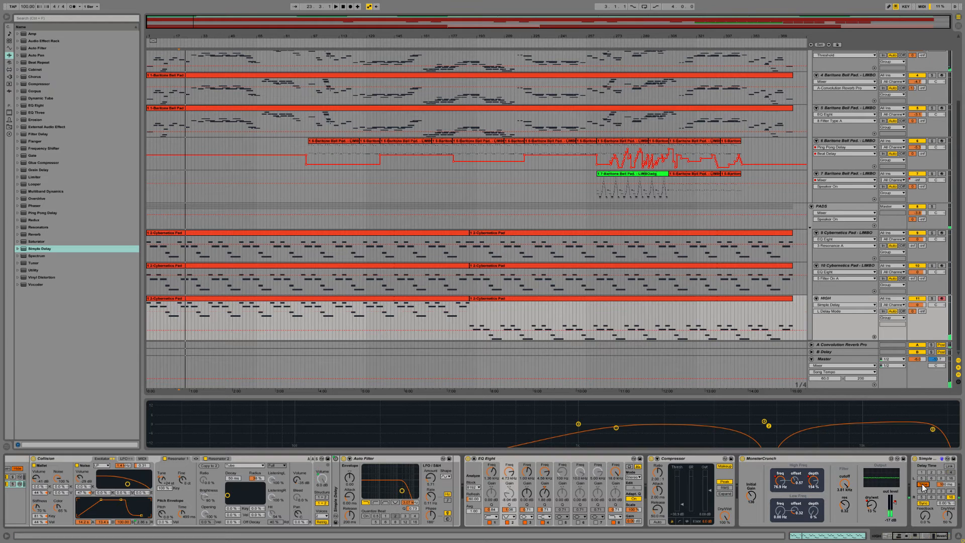
{"action": "left_click", "coordinate": [923, 503]}
{"action": "left_click_drag", "start_coordinate": [951, 489], "coordinate": [952, 483]}
{"action": "left_click", "coordinate": [923, 485]}
{"action": "left_click", "coordinate": [951, 478]}
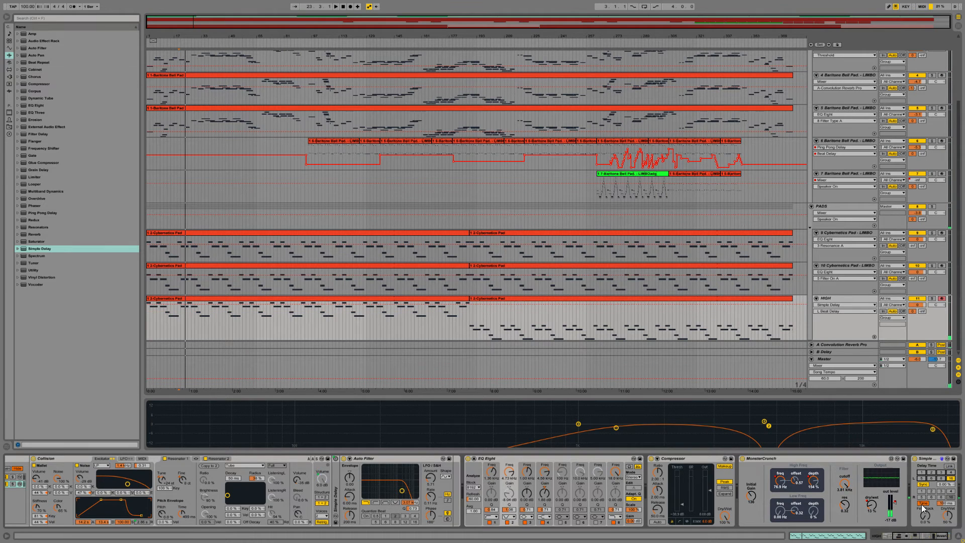
{"action": "left_click", "coordinate": [923, 503]}
{"action": "left_click", "coordinate": [952, 498]}
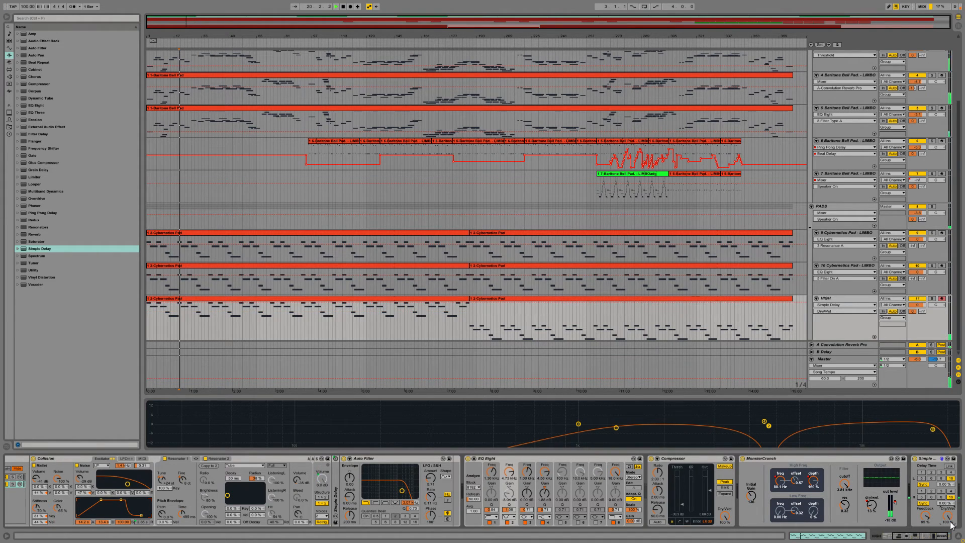
Step: Solo the HIGH track and rebalance its Simple Delay with less feedback, lower Dry/Wet, and beat times of 4 left and 5 right
{"action": "left_click", "coordinate": [931, 298]}
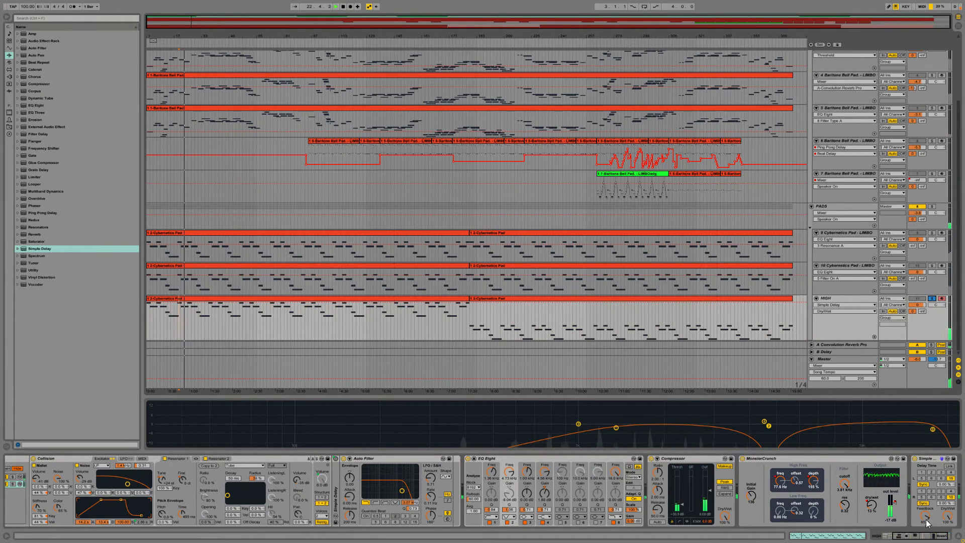
{"action": "left_click_drag", "start_coordinate": [925, 517], "coordinate": [926, 532]}
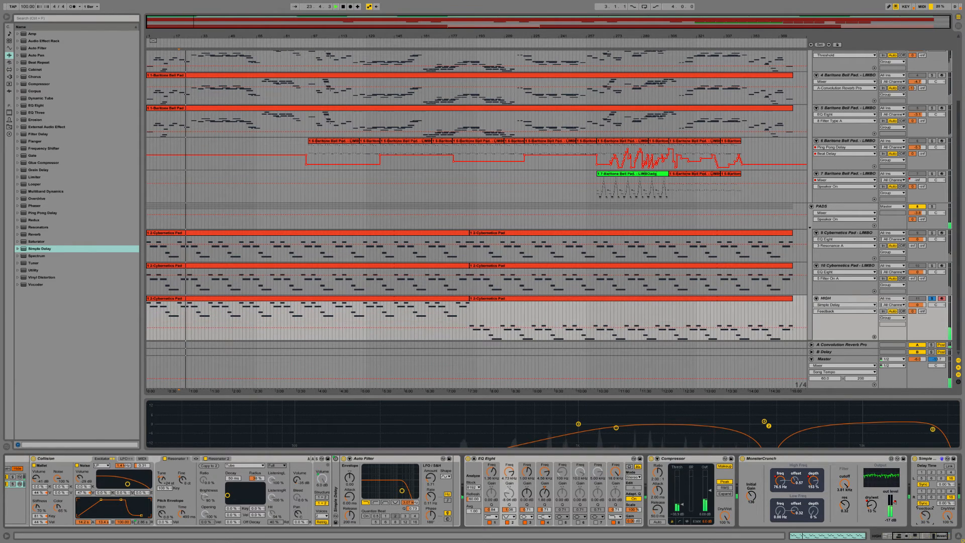
{"action": "left_click", "coordinate": [946, 518]}
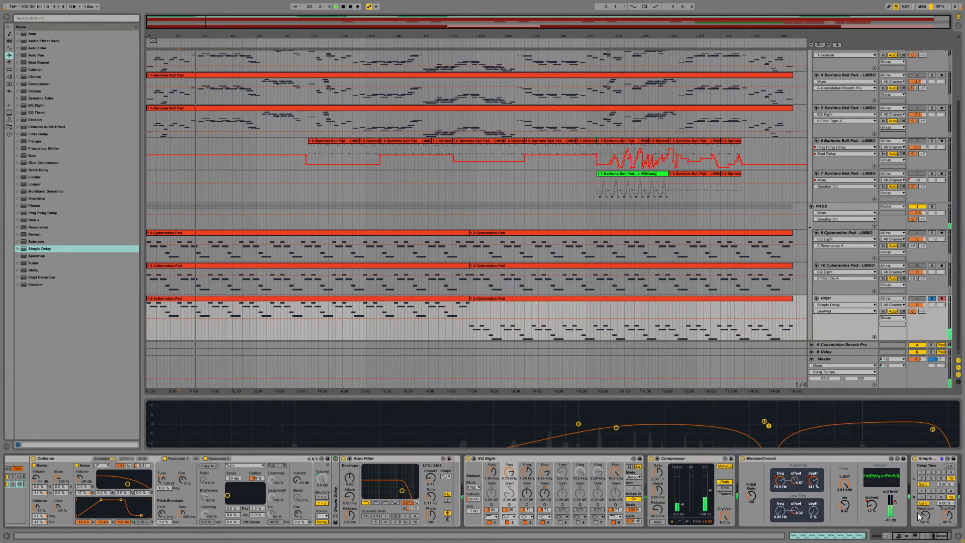
{"action": "left_click_drag", "start_coordinate": [923, 515], "coordinate": [927, 517]}
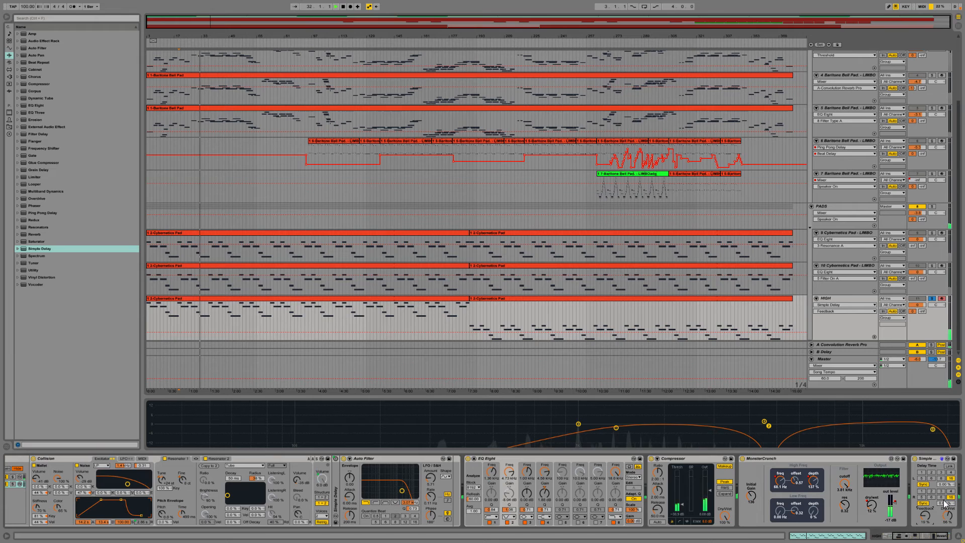
{"action": "left_click", "coordinate": [922, 498]}
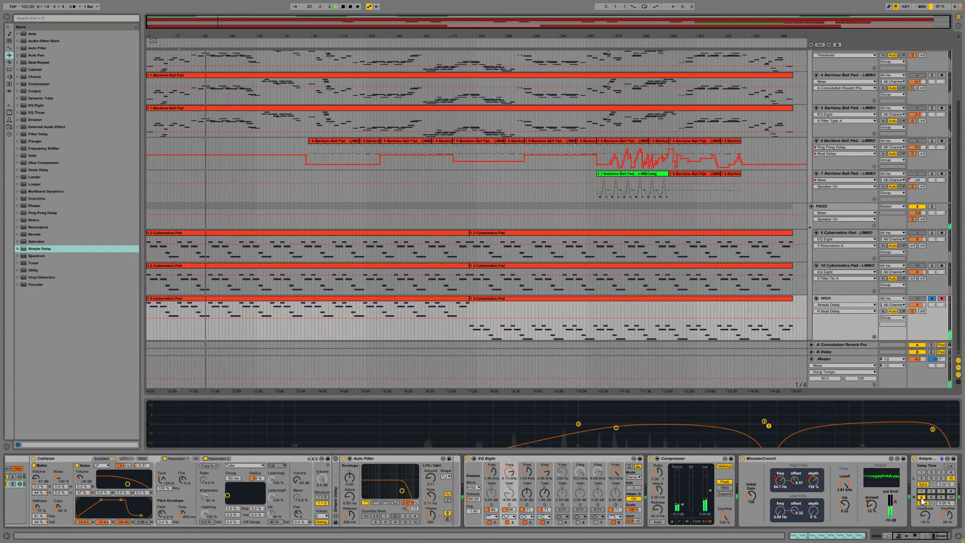
{"action": "left_click", "coordinate": [949, 473]}
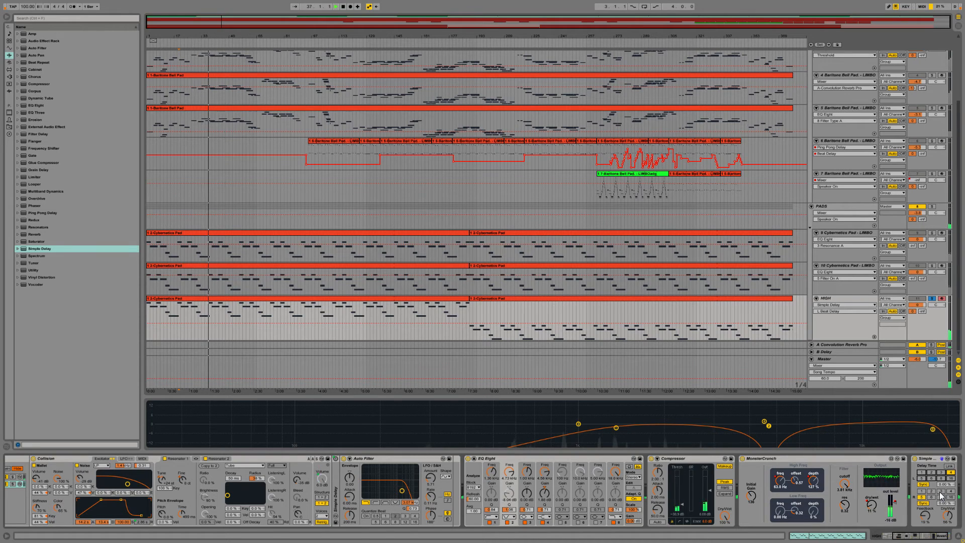
Step: Bypass and re-enable Simple Delay to compare the sound, and unsolo the HIGH track to hear the full mix
{"action": "left_click", "coordinate": [915, 457]}
{"action": "left_click", "coordinate": [915, 458]}
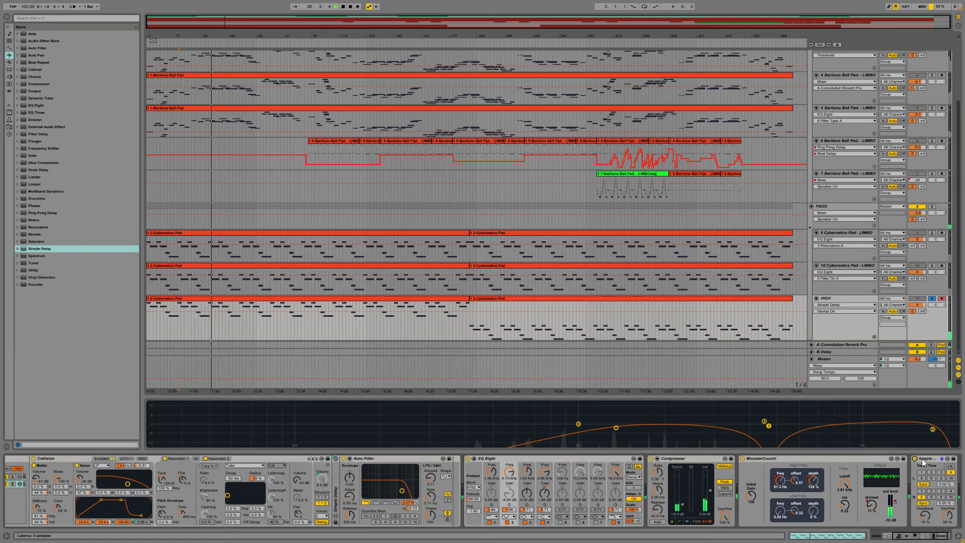
{"action": "left_click", "coordinate": [930, 299]}
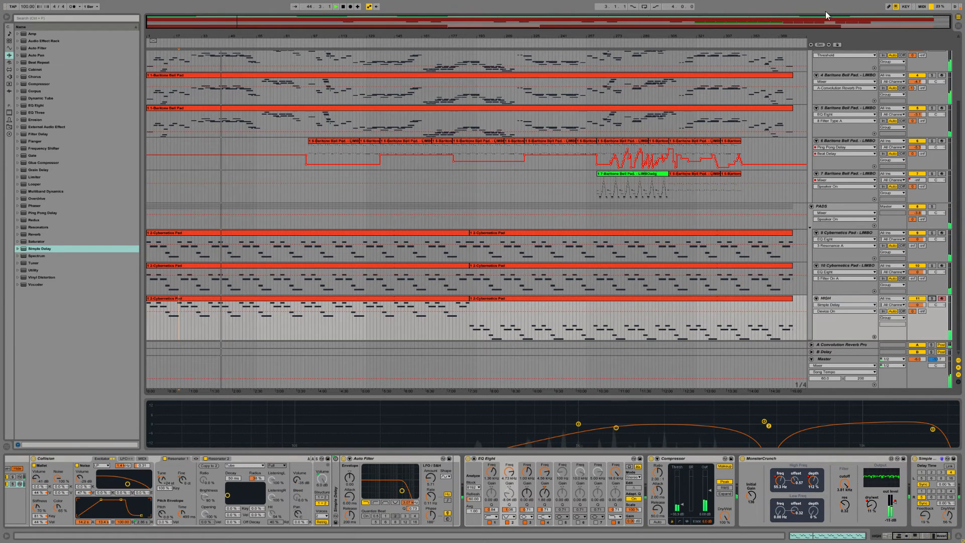
Step: Audition the HIGH track's second Cybernetics Pad clip with the track soloed
{"action": "left_click", "coordinate": [488, 298]}
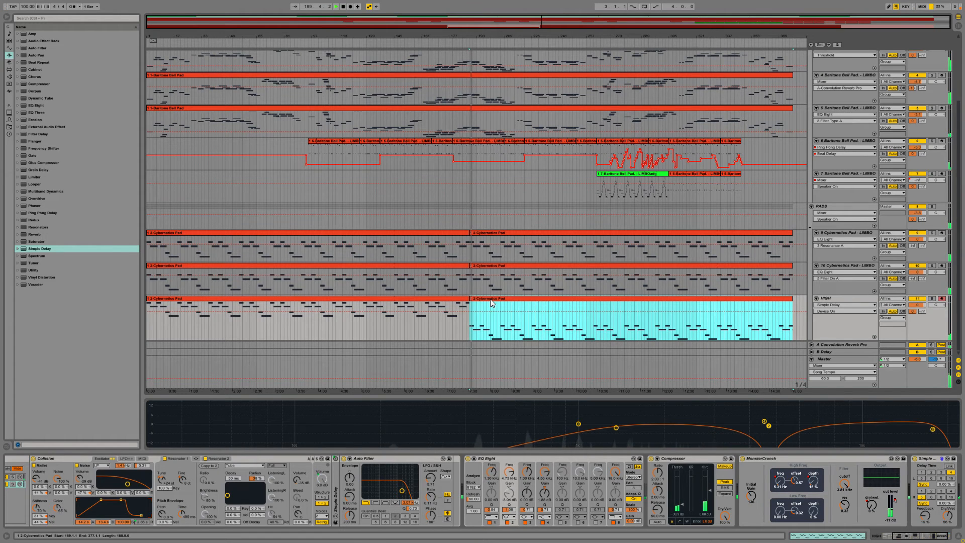
{"action": "left_click", "coordinate": [931, 299]}
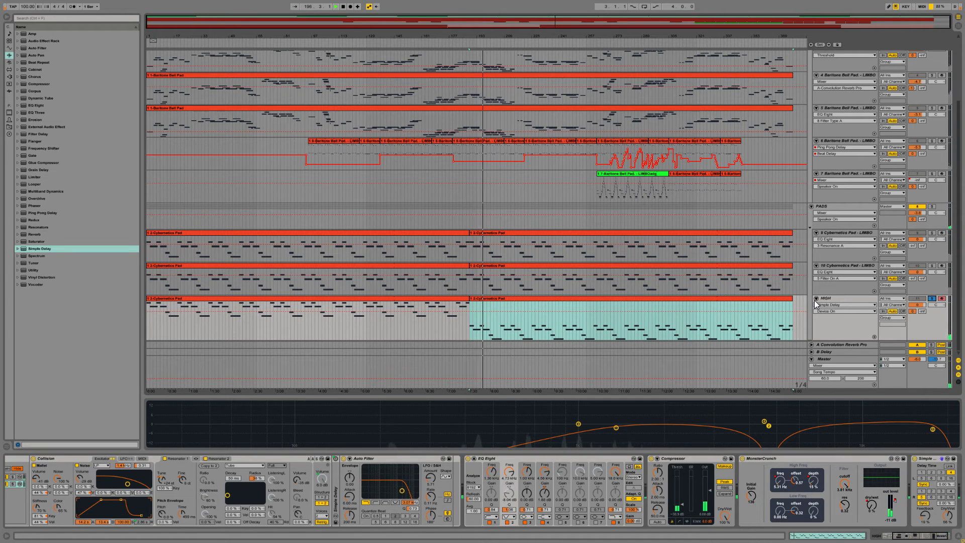
Step: Try replacing the HIGH track's second clip with a copy of the first, check MonsterCrunch's out level automation, and undo the copy
{"action": "left_click", "coordinate": [445, 297]}
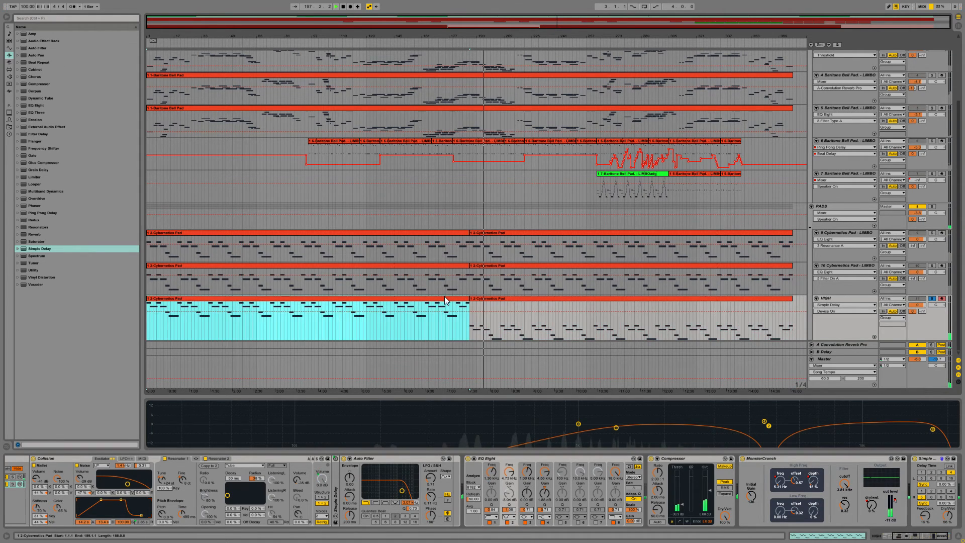
{"action": "left_click", "coordinate": [509, 301]}
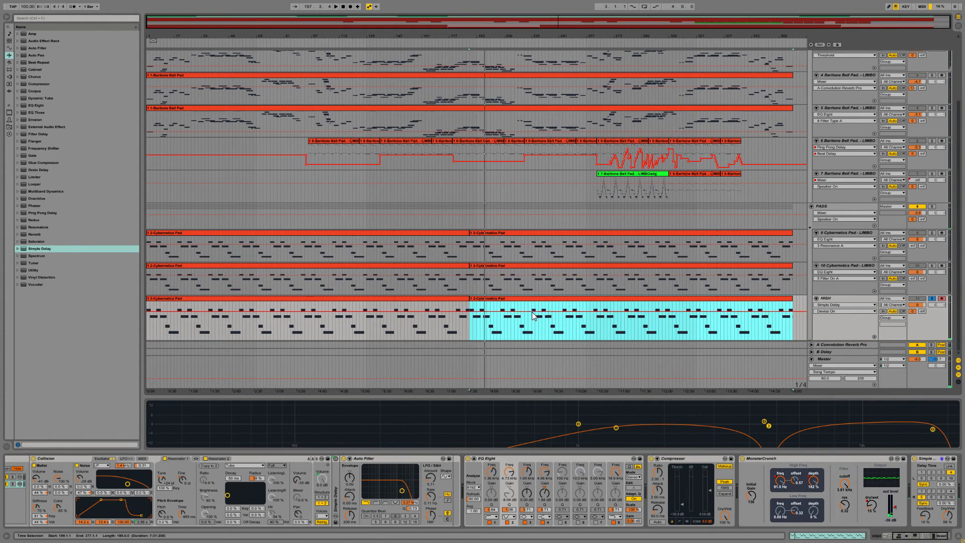
{"action": "scroll", "coordinate": [533, 325], "scroll_direction": "up", "scroll_amount": 3}
{"action": "scroll", "coordinate": [615, 326], "scroll_direction": "down", "scroll_amount": 2}
{"action": "scroll", "coordinate": [610, 321], "scroll_direction": "down", "scroll_amount": 1}
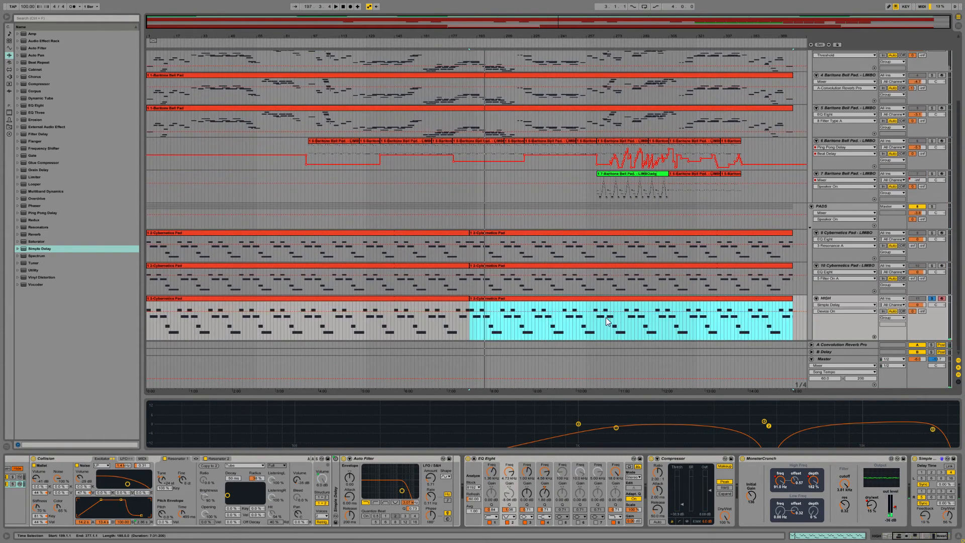
{"action": "left_click", "coordinate": [838, 304]}
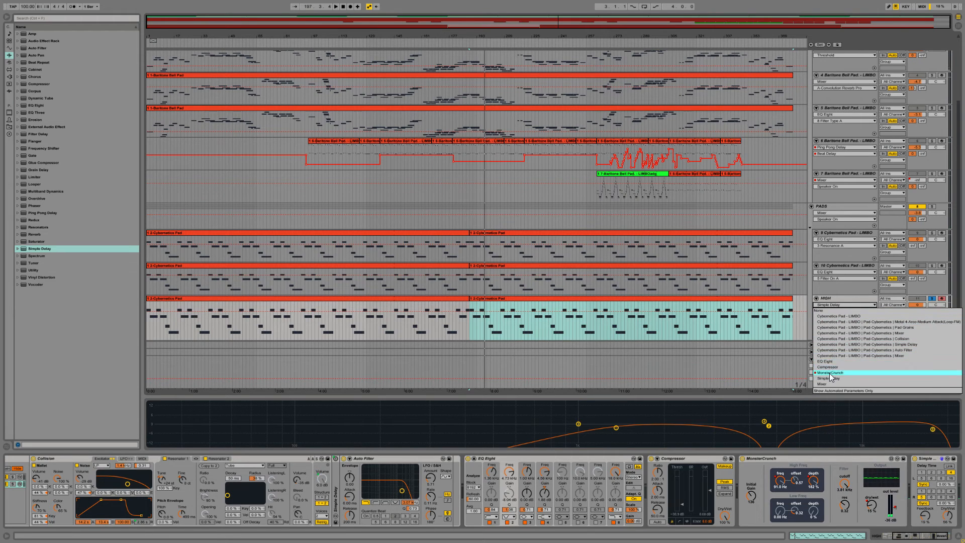
{"action": "left_click", "coordinate": [830, 372]}
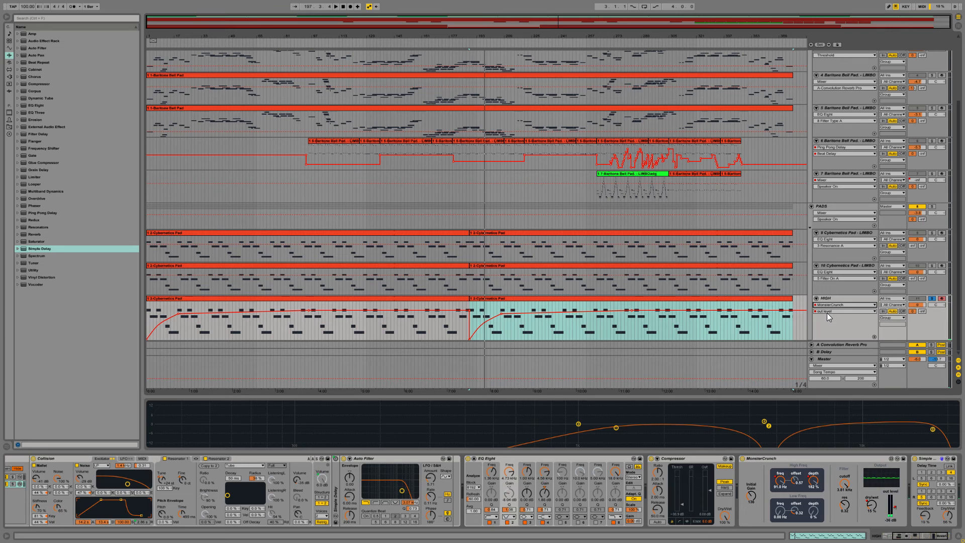
{"action": "key", "text": "ctrl+z"}
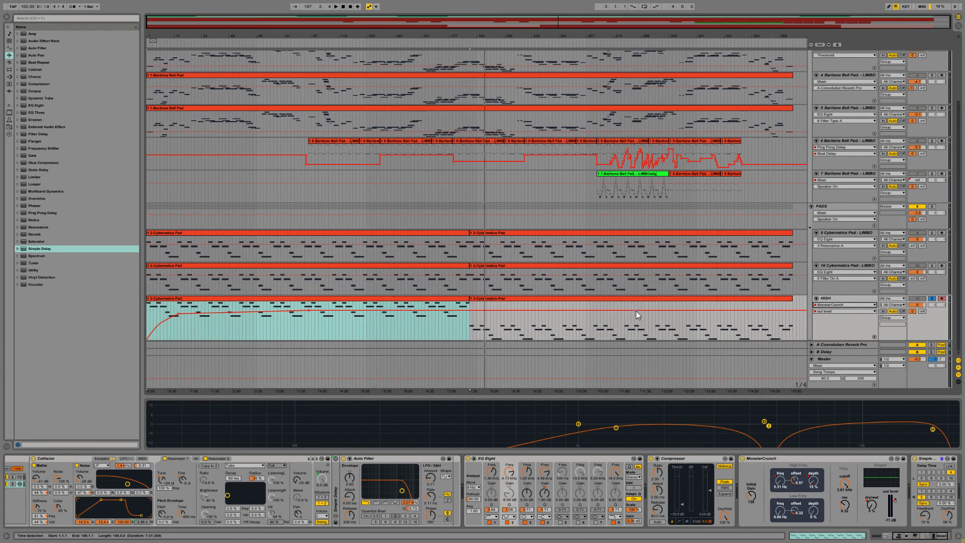
Step: Transpose all notes in the HIGH track's second clip up to the first clip's register
{"action": "left_click", "coordinate": [512, 299]}
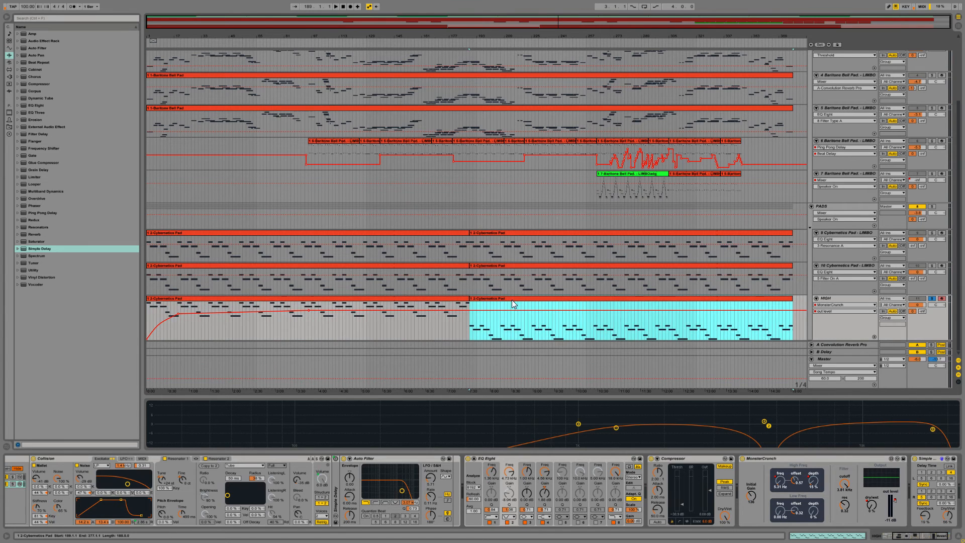
{"action": "left_click", "coordinate": [835, 539]}
{"action": "left_click", "coordinate": [223, 420]}
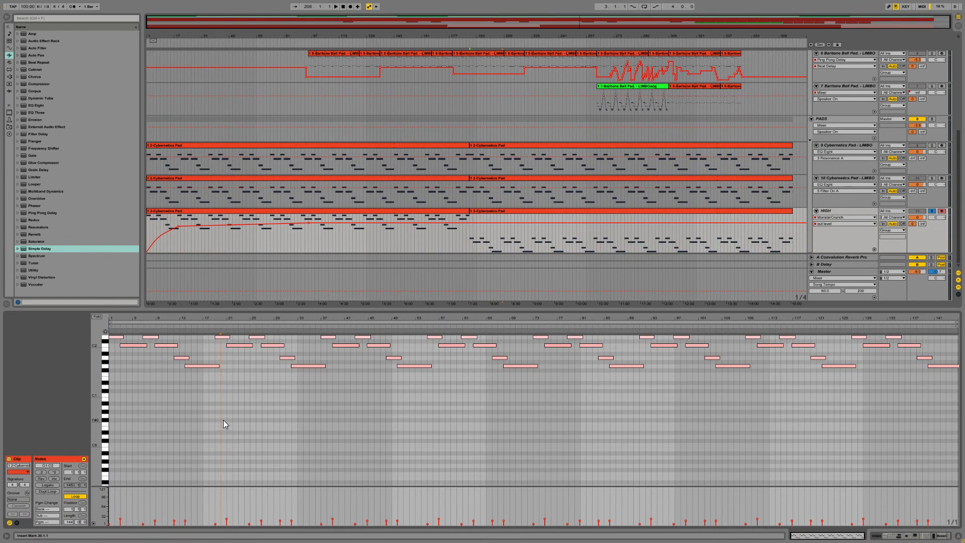
{"action": "key", "text": "ctrl+a"}
{"action": "key", "text": "Up"}
{"action": "key", "text": "Up"}
{"action": "key", "text": "Up"}
{"action": "key", "text": "Up"}
{"action": "key", "text": "Up"}
{"action": "key", "text": "Up"}
{"action": "key", "text": "Up"}
{"action": "key", "text": "Up"}
{"action": "key", "text": "Up"}
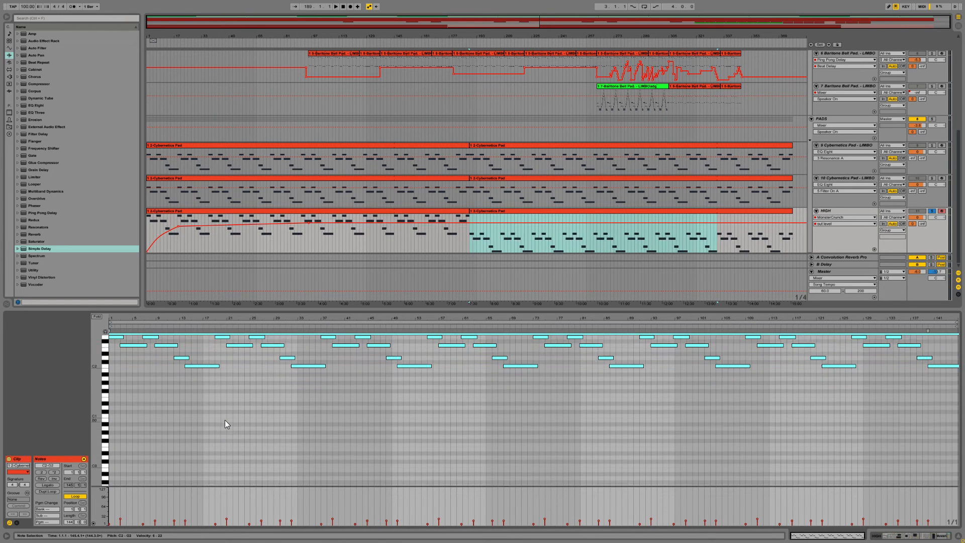
{"action": "key", "text": "Up"}
{"action": "key", "text": "Up"}
{"action": "key", "text": "Up"}
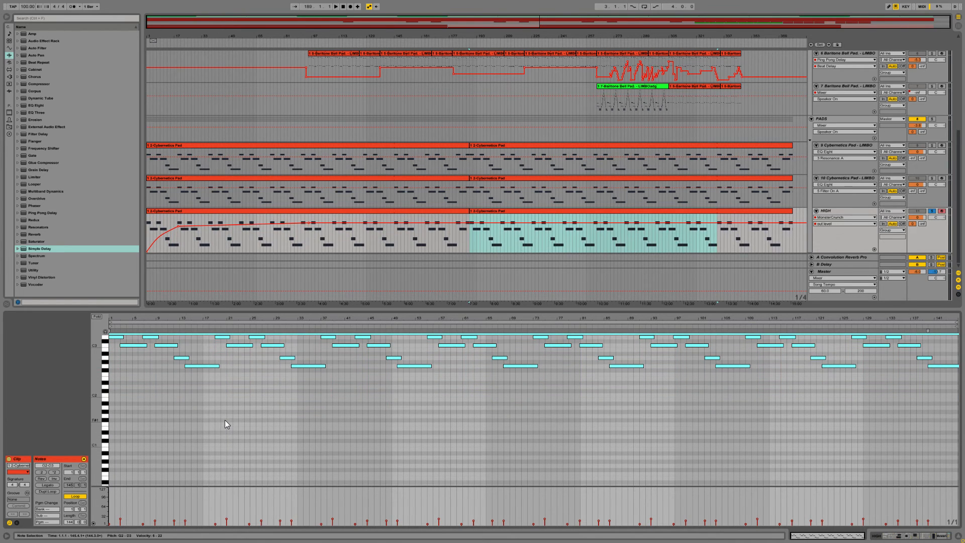
Step: Play the transposed part, unsolo the HIGH track, and turn on band 5 of its EQ Eight as a notch filter
{"action": "key", "text": "space"}
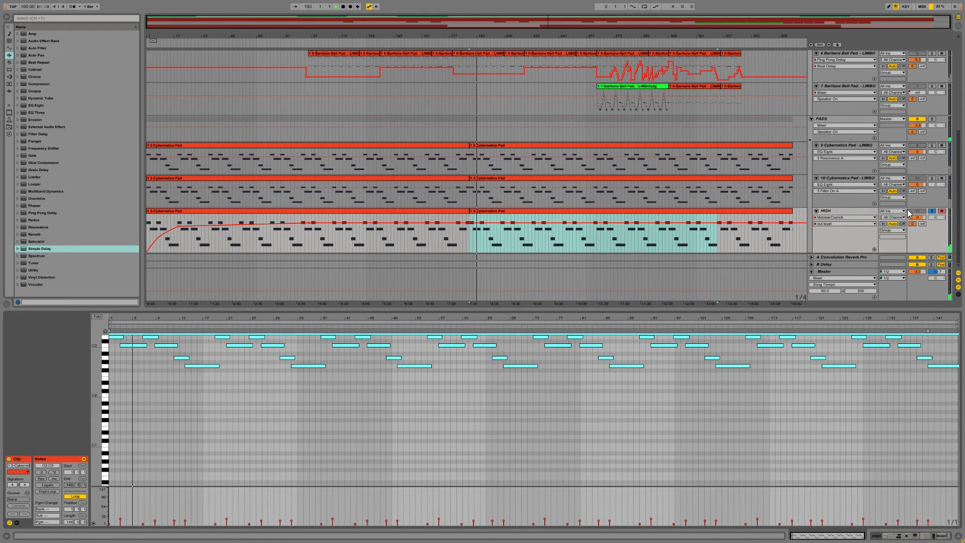
{"action": "left_click", "coordinate": [889, 536]}
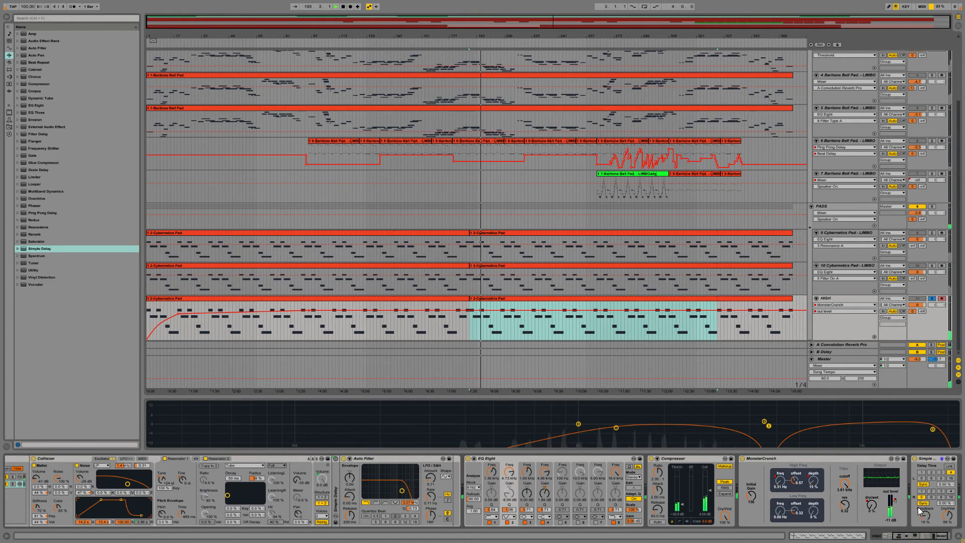
{"action": "left_click", "coordinate": [932, 299]}
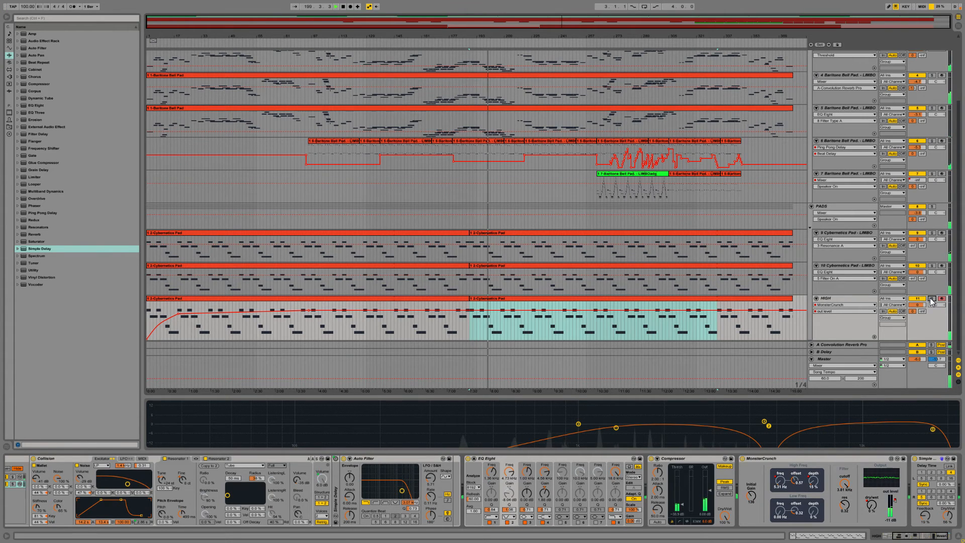
{"action": "mouse_move", "coordinate": [767, 422]}
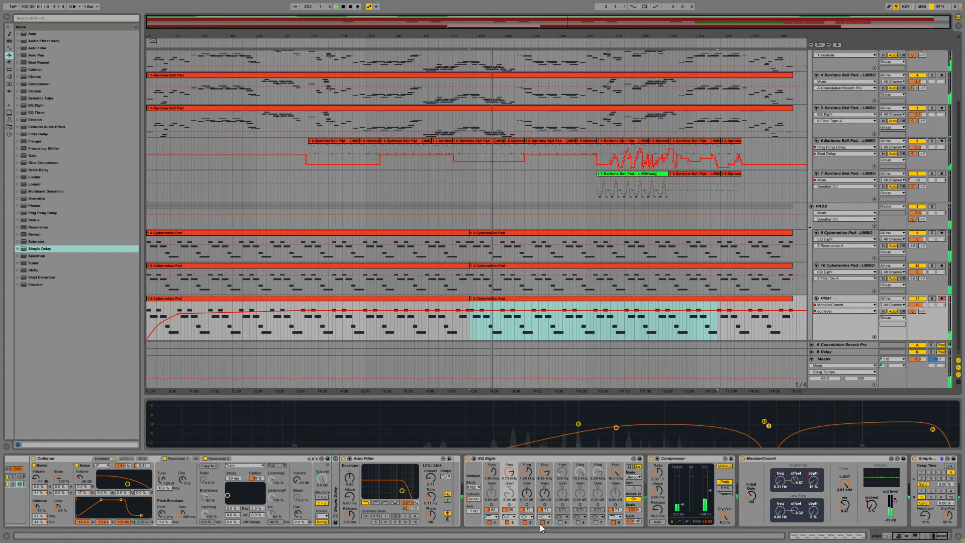
{"action": "left_click", "coordinate": [561, 522]}
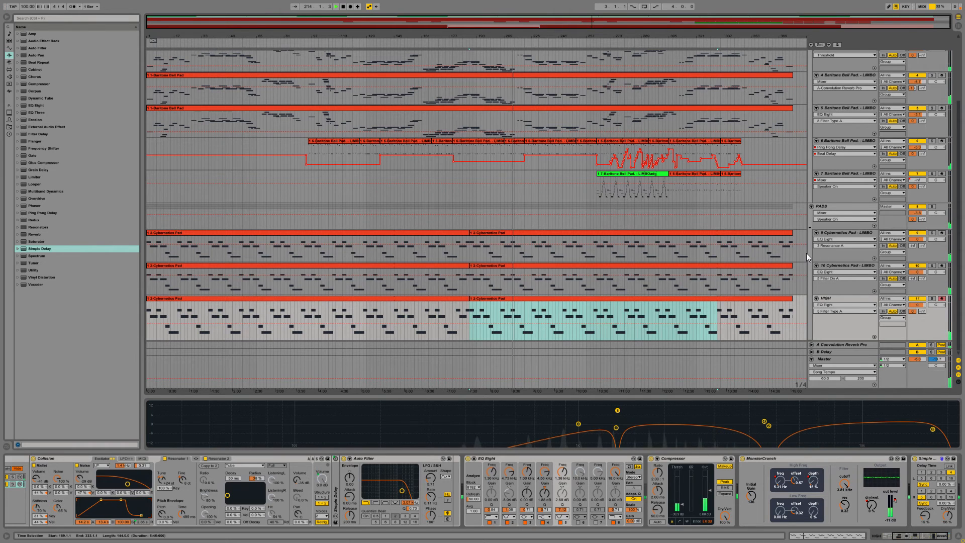
Step: Slightly raise the Makeup gain of the mastering compressor on the Master track
{"action": "left_click", "coordinate": [829, 358]}
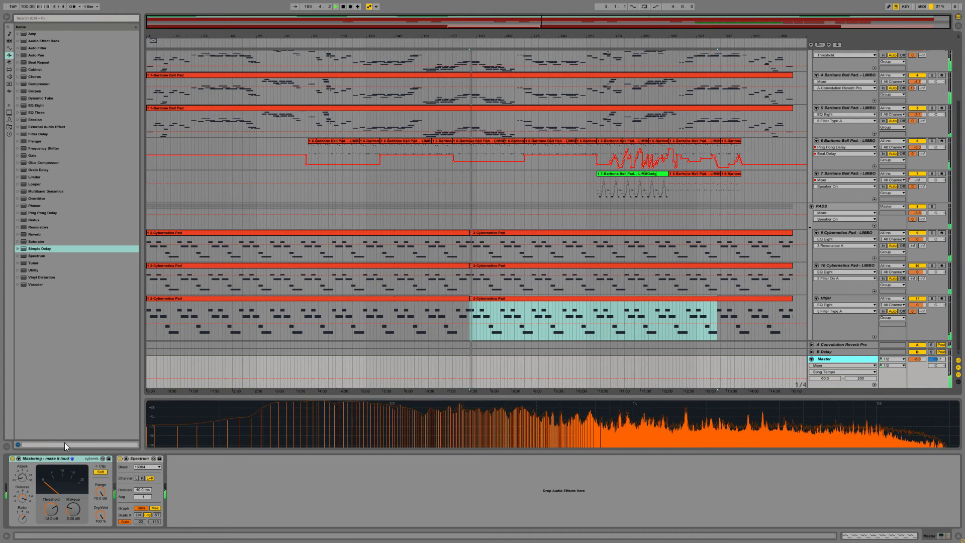
{"action": "left_click", "coordinate": [71, 511]}
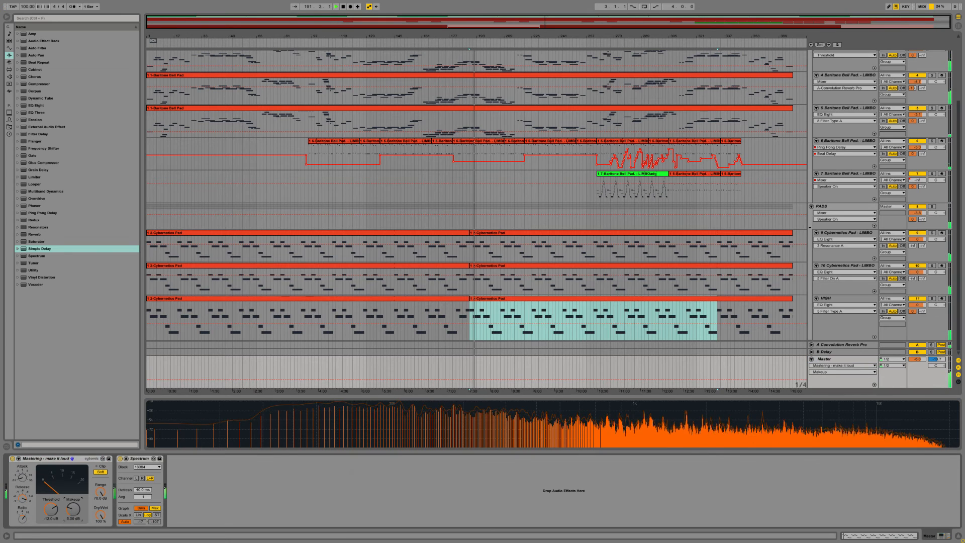
{"action": "left_click_drag", "start_coordinate": [71, 510], "coordinate": [71, 507]}
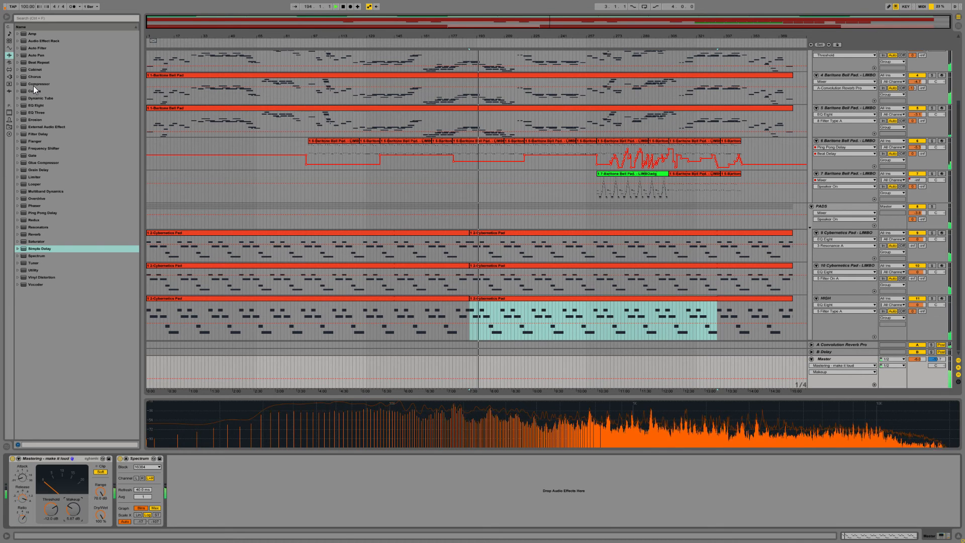
Step: Add a Compressor after Spectrum on the Master track, show its activity graph, and lower the threshold into the signal peaks
{"action": "left_click_drag", "start_coordinate": [33, 85], "coordinate": [203, 481]}
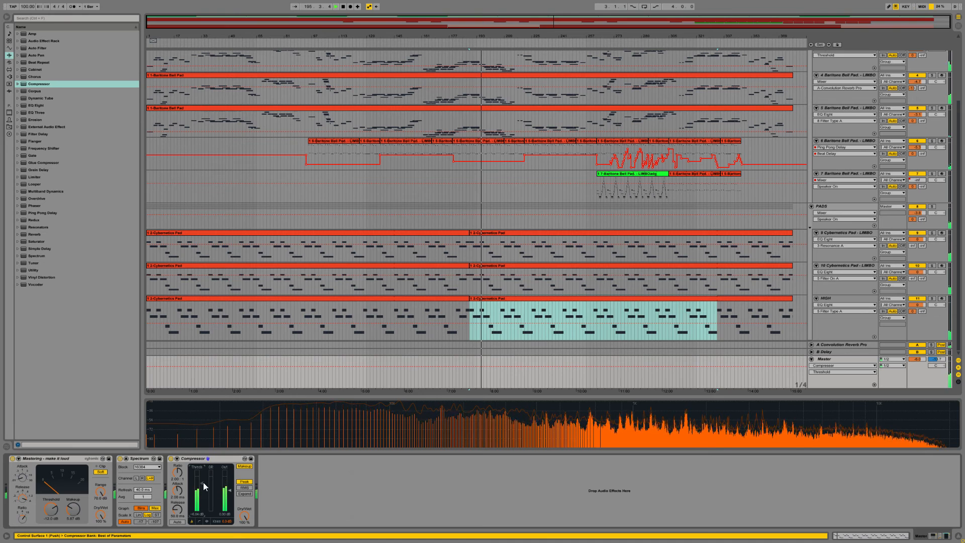
{"action": "left_click", "coordinate": [207, 521]}
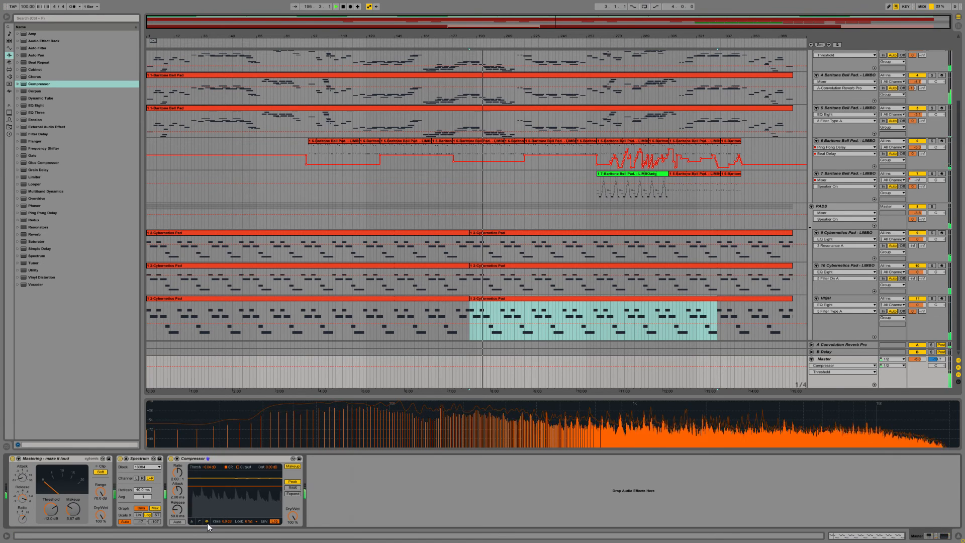
{"action": "left_click_drag", "start_coordinate": [231, 485], "coordinate": [231, 491]}
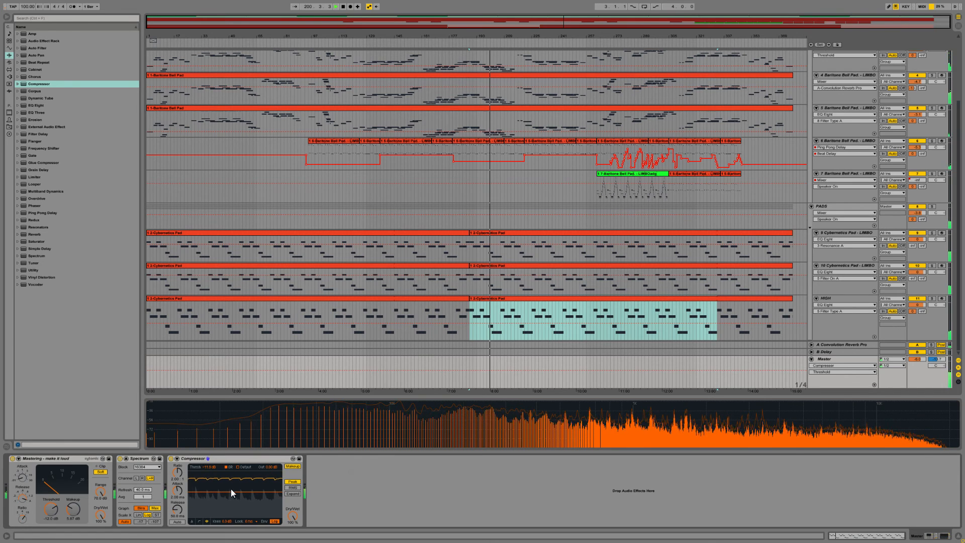
{"action": "left_click_drag", "start_coordinate": [231, 489], "coordinate": [232, 491]}
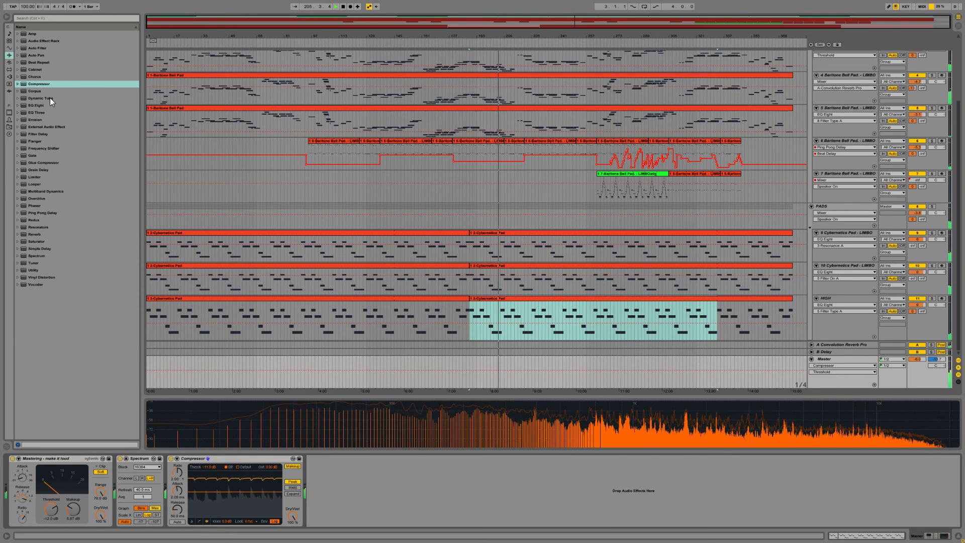
Step: Add an expanded EQ Eight after the Master's Compressor and set band 1 to a low cut at about 60 Hz
{"action": "left_click_drag", "start_coordinate": [38, 104], "coordinate": [404, 514]}
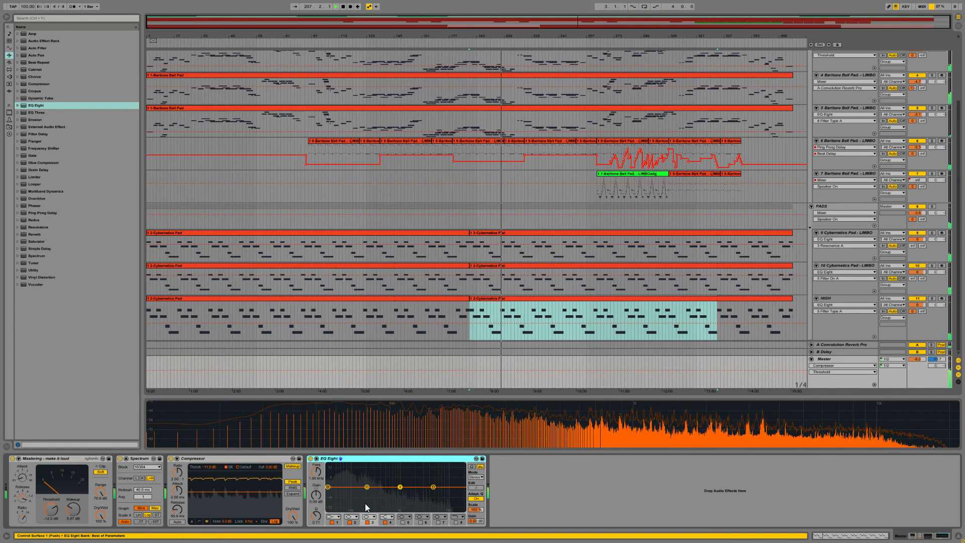
{"action": "double_click", "coordinate": [405, 478]}
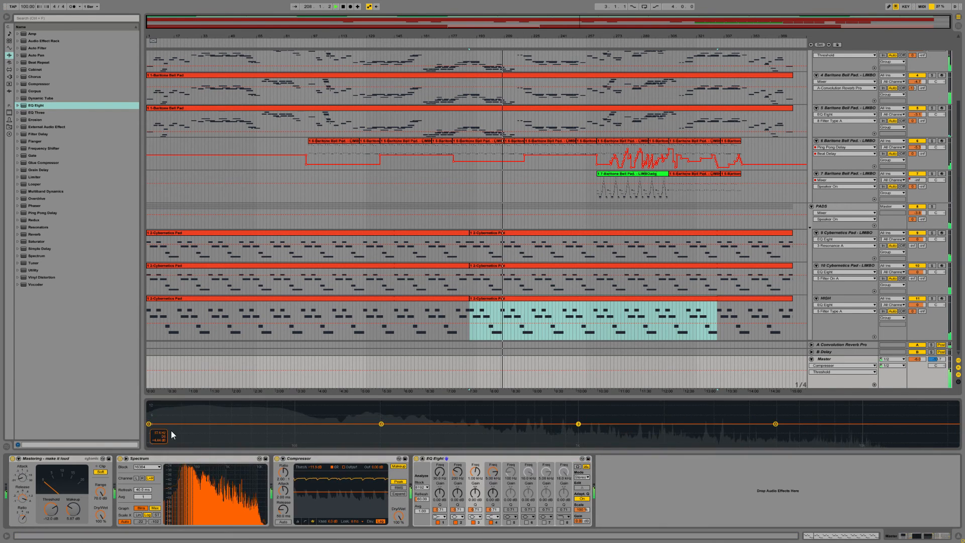
{"action": "left_click", "coordinate": [439, 517]}
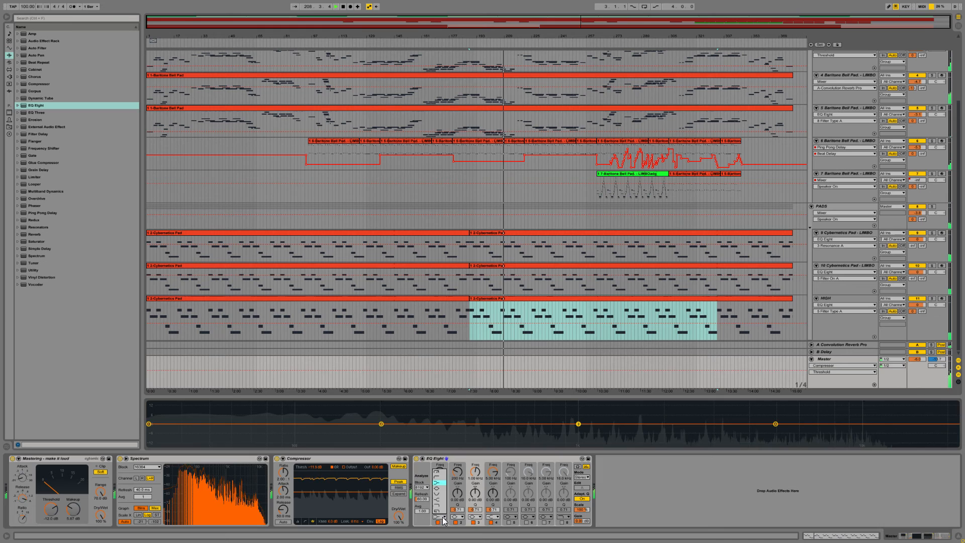
{"action": "left_click", "coordinate": [440, 476]}
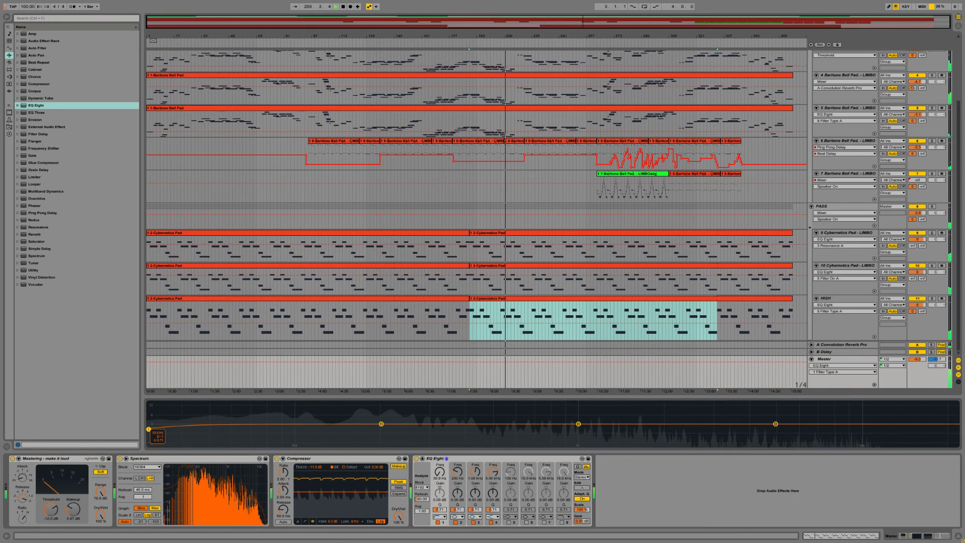
{"action": "left_click_drag", "start_coordinate": [149, 430], "coordinate": [163, 429]}
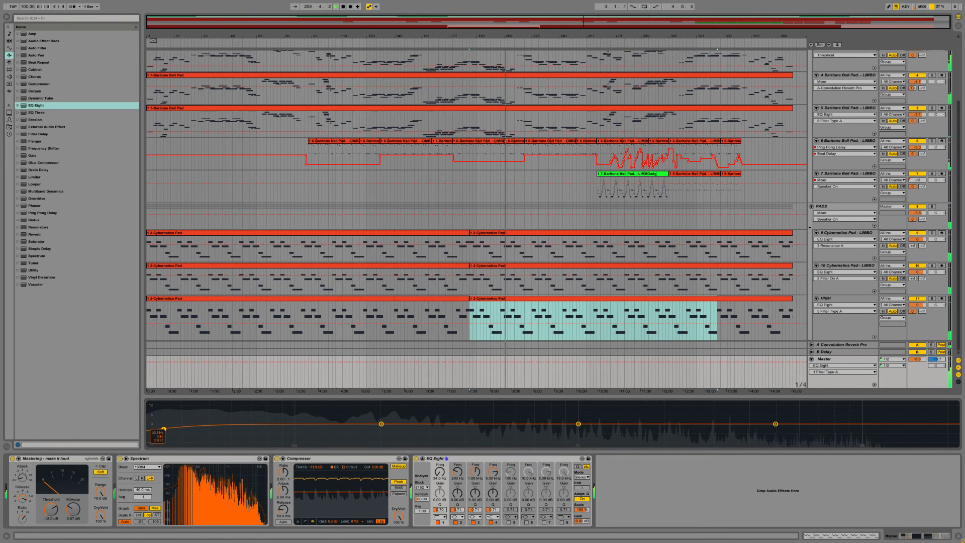
{"action": "left_click_drag", "start_coordinate": [163, 428], "coordinate": [233, 423]}
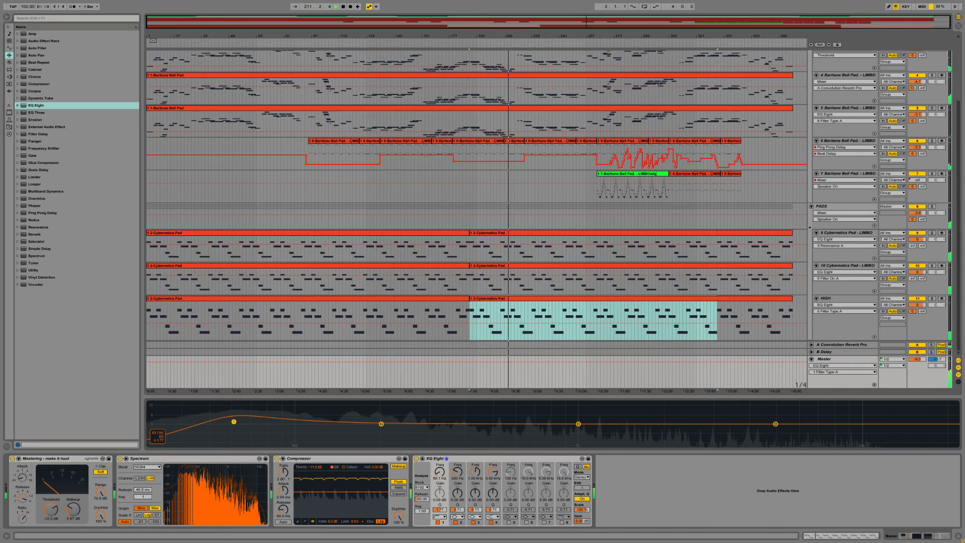
Step: Set band 2 of the Master's EQ Eight to a notch at about 150 Hz and adjust its width
{"action": "left_click", "coordinate": [457, 517]}
{"action": "left_click", "coordinate": [459, 499]}
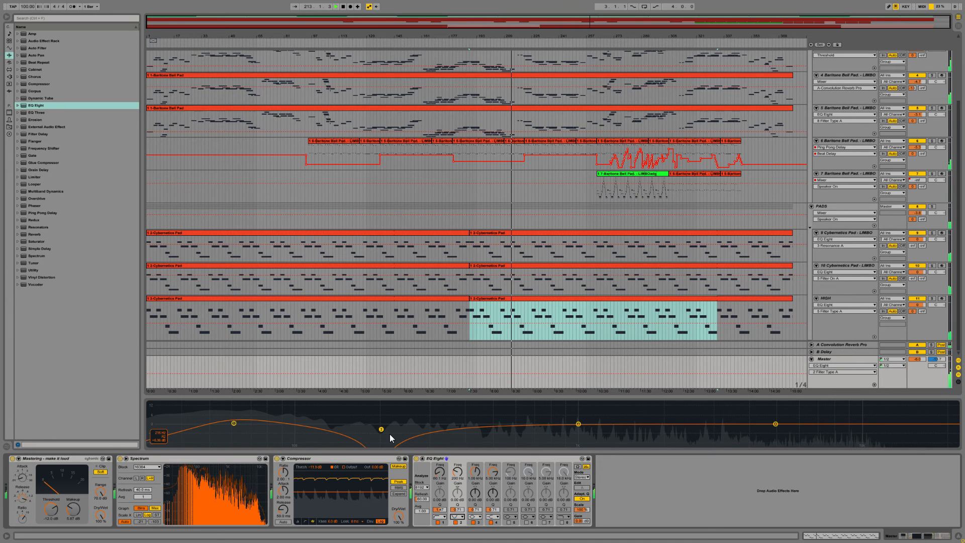
{"action": "left_click_drag", "start_coordinate": [382, 431], "coordinate": [347, 412]}
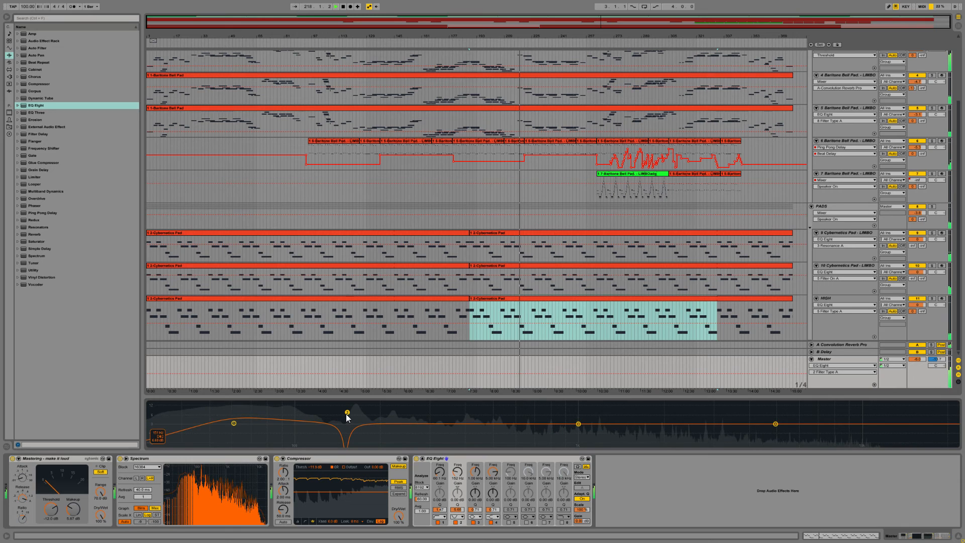
{"action": "left_click_drag", "start_coordinate": [346, 415], "coordinate": [357, 432]}
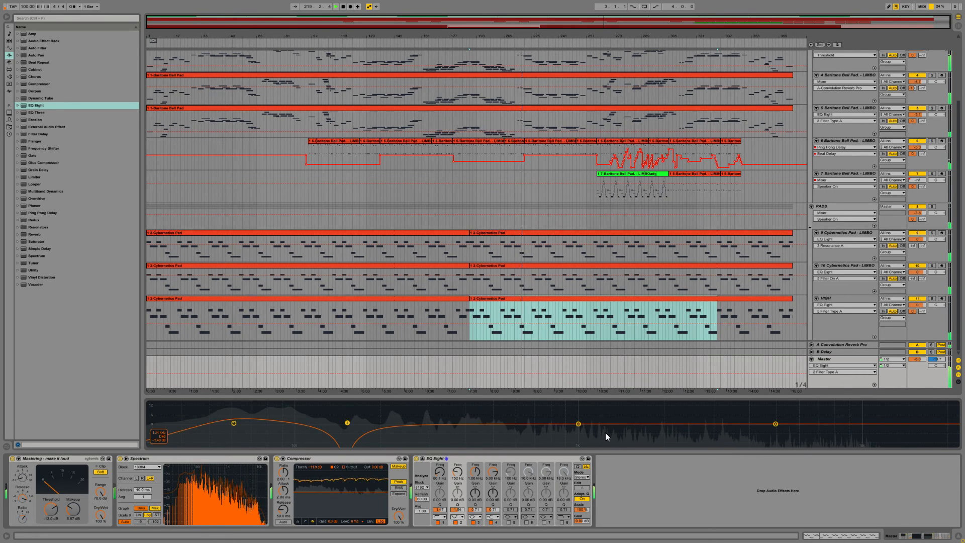
Step: Enable band 8 of the Master's EQ Eight as a high cut at about 10 kHz
{"action": "left_click", "coordinate": [564, 521]}
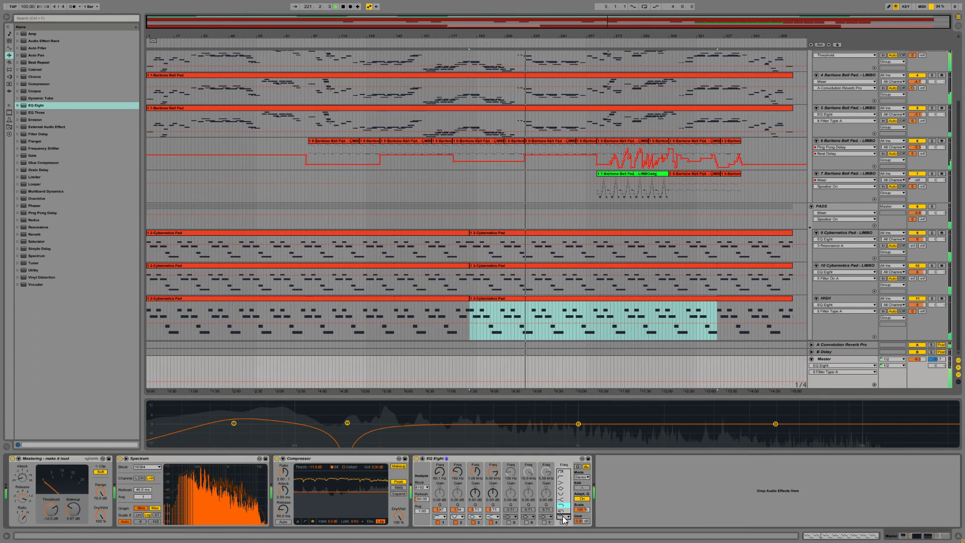
{"action": "left_click", "coordinate": [564, 495]}
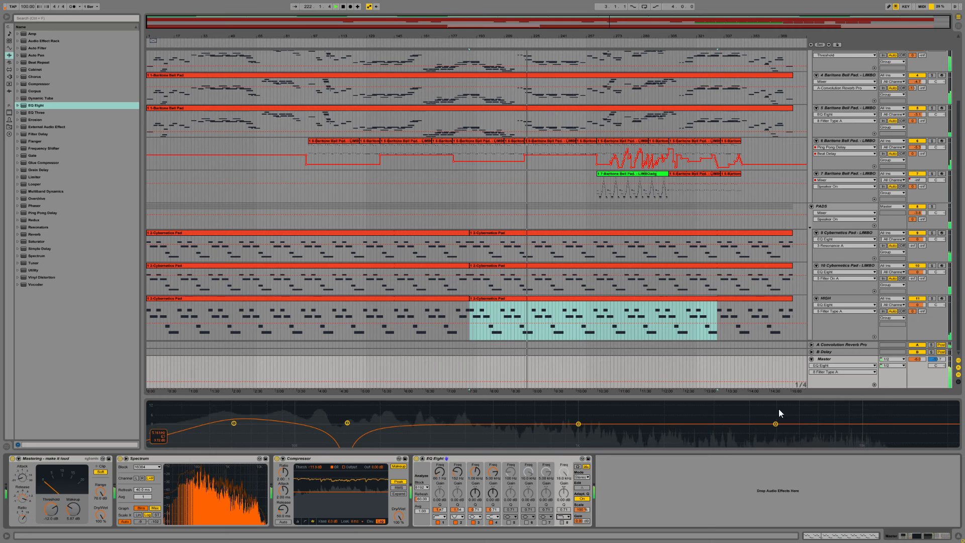
{"action": "left_click", "coordinate": [563, 523]}
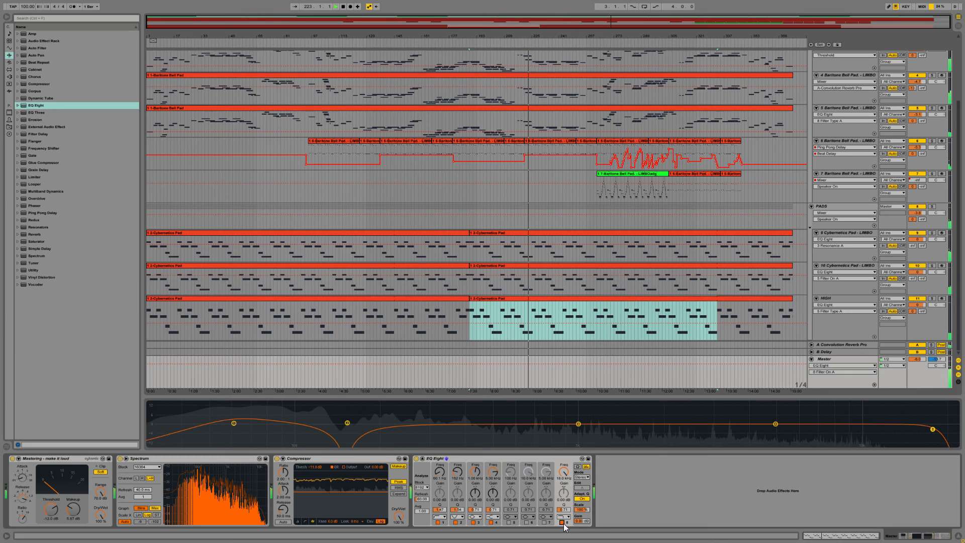
{"action": "left_click_drag", "start_coordinate": [932, 429], "coordinate": [859, 417]}
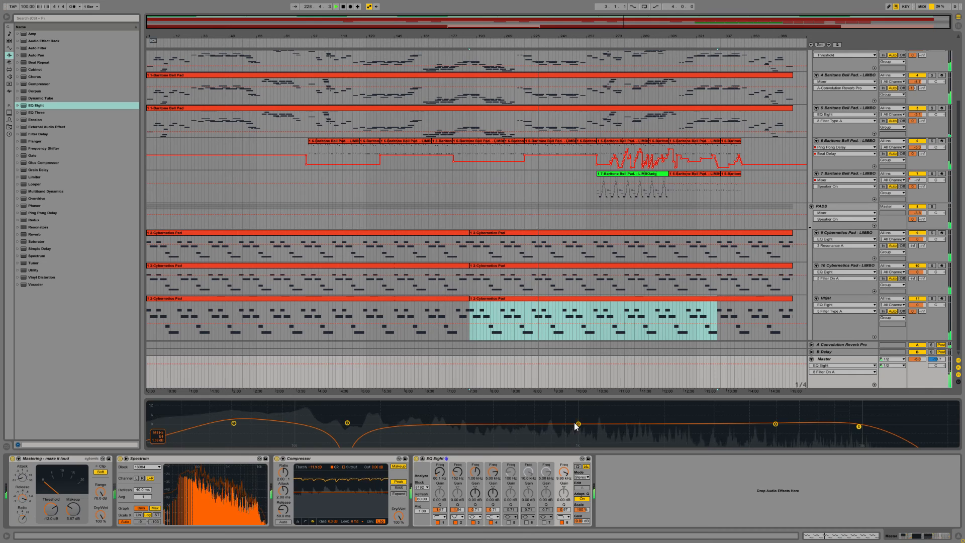
Step: On the Master's EQ Eight, dip band 3 slightly near 940 Hz, lift band 4 near 1.76 kHz, and narrow the notch at about 144 Hz
{"action": "left_click_drag", "start_coordinate": [578, 424], "coordinate": [577, 430]}
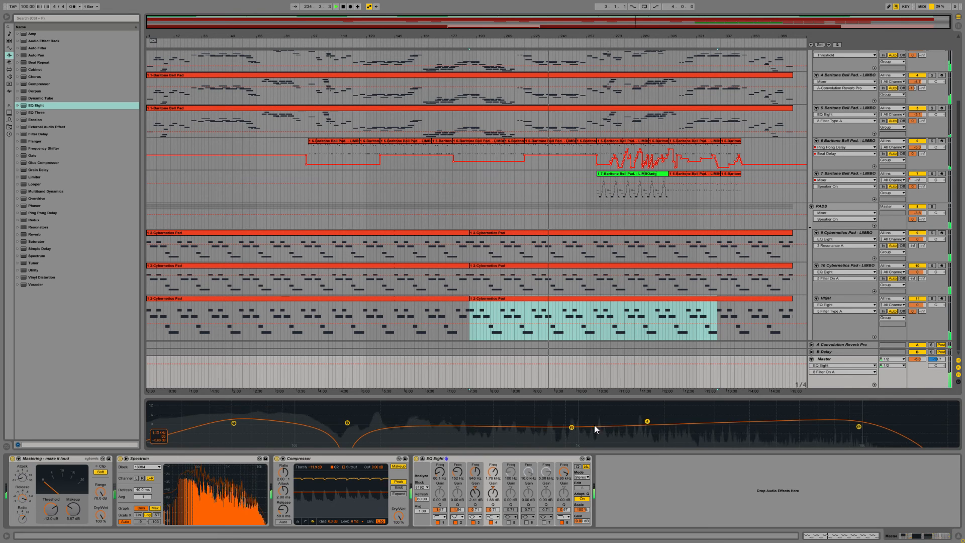
{"action": "left_click_drag", "start_coordinate": [572, 427], "coordinate": [573, 425]}
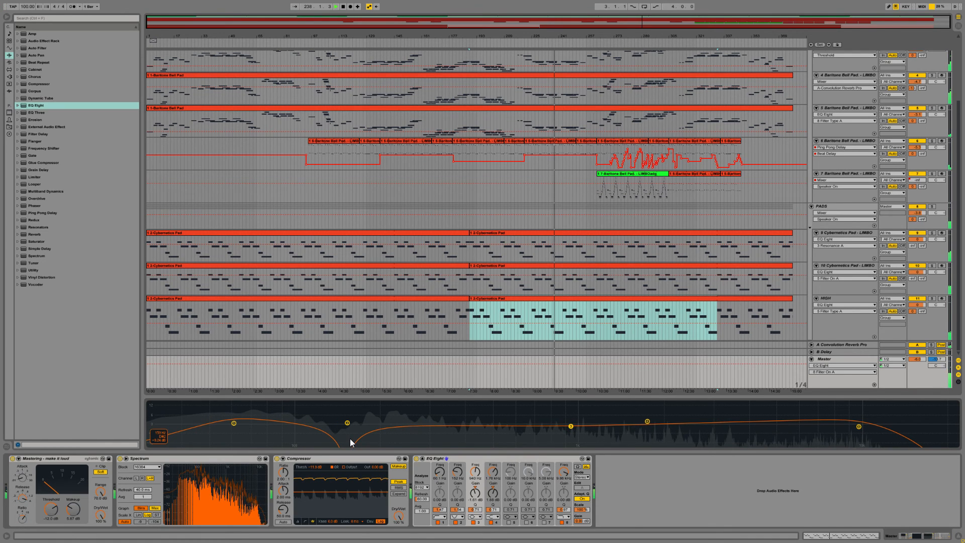
{"action": "left_click_drag", "start_coordinate": [347, 422], "coordinate": [345, 421]}
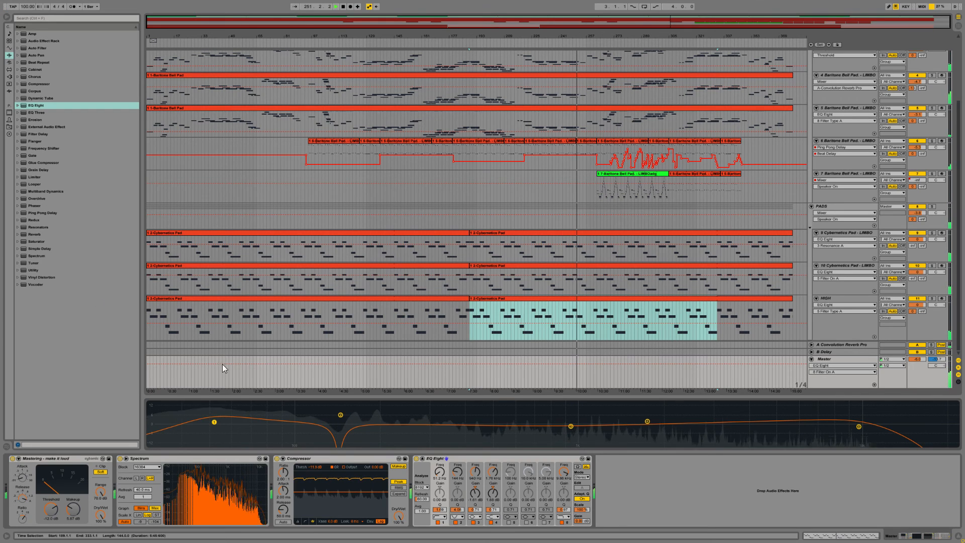
Step: Add Vinyl Distortion after EQ Eight on the Master and adjust its crackle volume, crackle density and tracing model
{"action": "mouse_move", "coordinate": [41, 277]}
{"action": "left_mouse_down"}
{"action": "mouse_move", "coordinate": [626, 484]}
{"action": "mouse_move", "coordinate": [651, 476]}
{"action": "mouse_move", "coordinate": [642, 480]}
{"action": "left_mouse_up"}
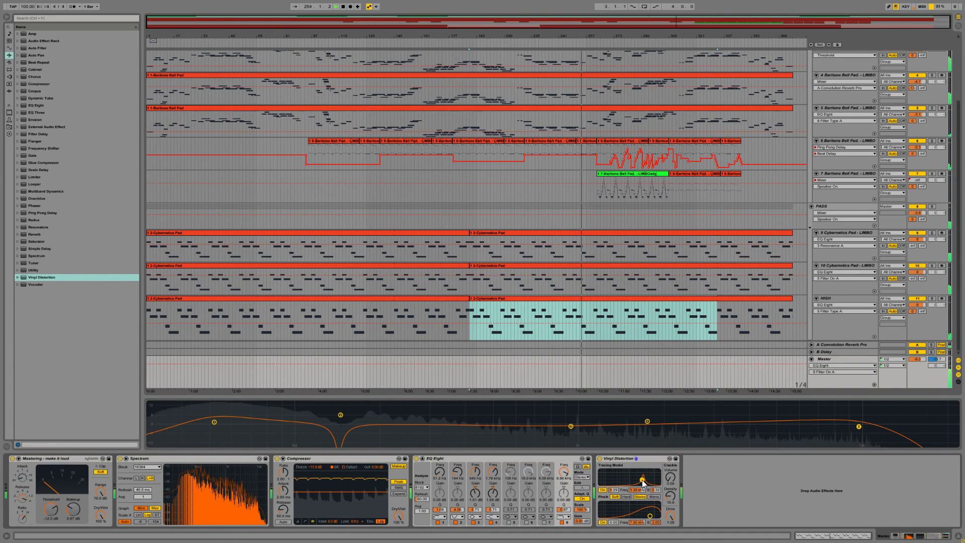
{"action": "left_click", "coordinate": [670, 479]}
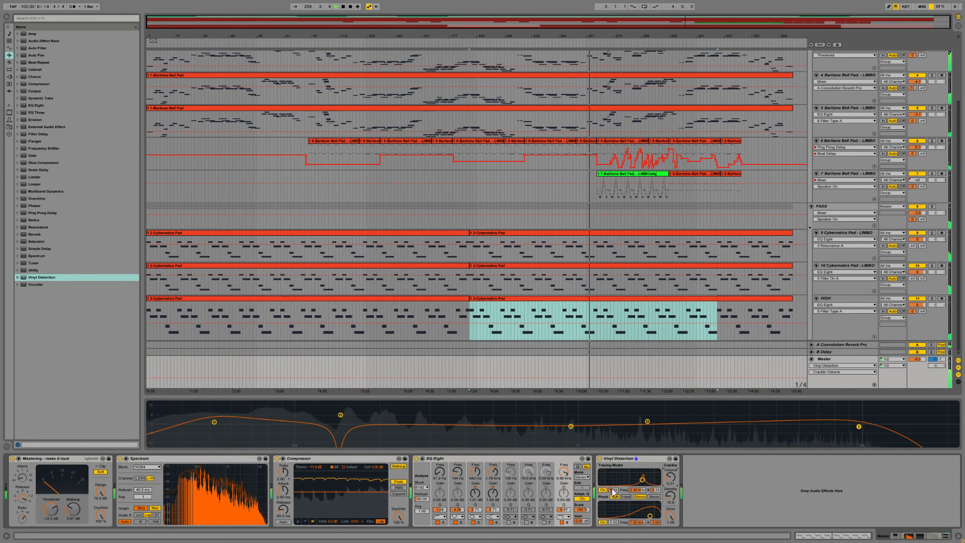
{"action": "left_click_drag", "start_coordinate": [643, 479], "coordinate": [631, 480]}
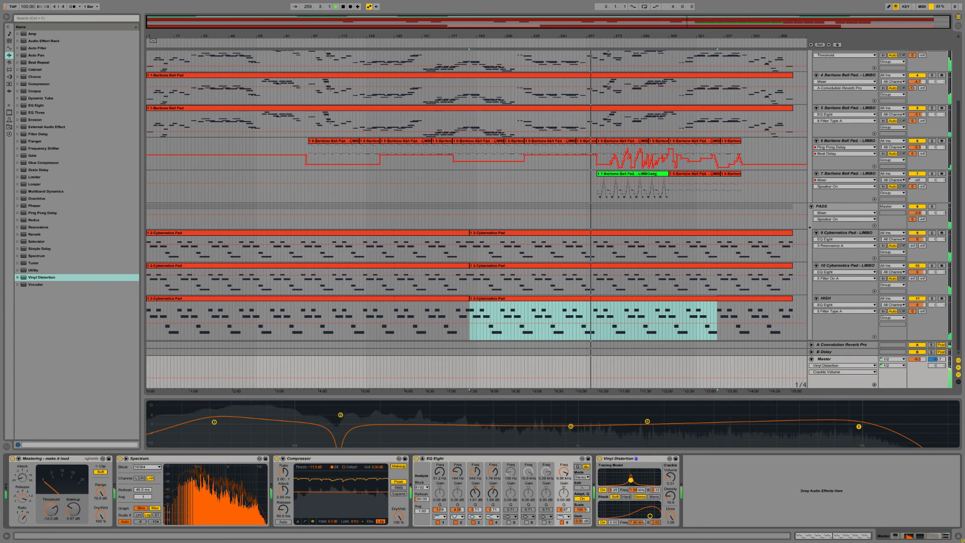
{"action": "left_click", "coordinate": [670, 497]}
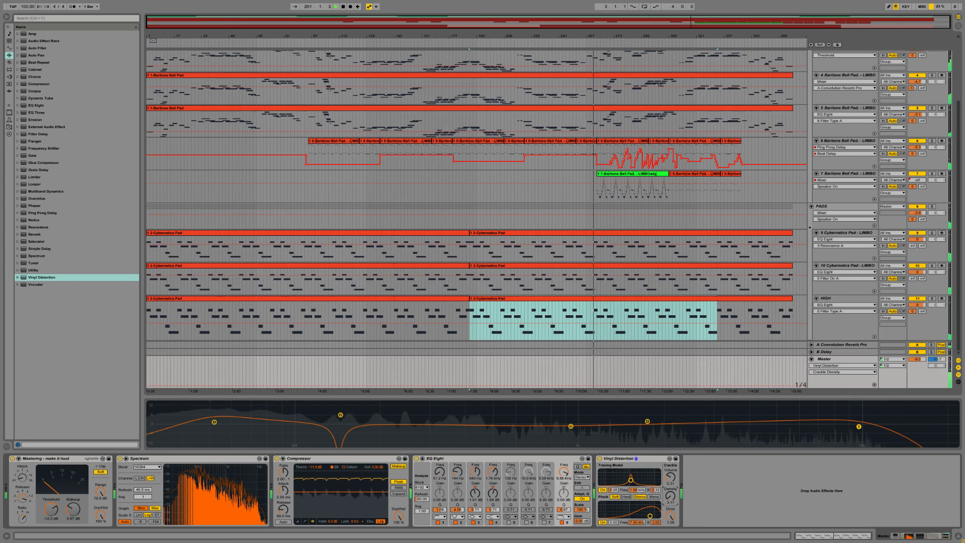
{"action": "left_click_drag", "start_coordinate": [670, 497], "coordinate": [654, 516]}
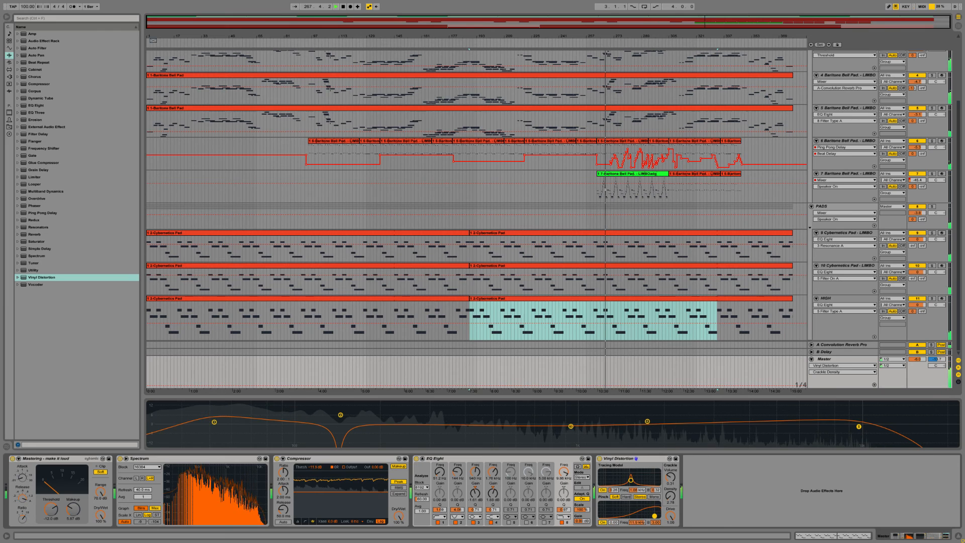
Step: Turn off the Vinyl Distortion's Pinch, set the tracing frequency to about 7.2 kHz, and adjust drive and crackle
{"action": "left_click", "coordinate": [602, 522]}
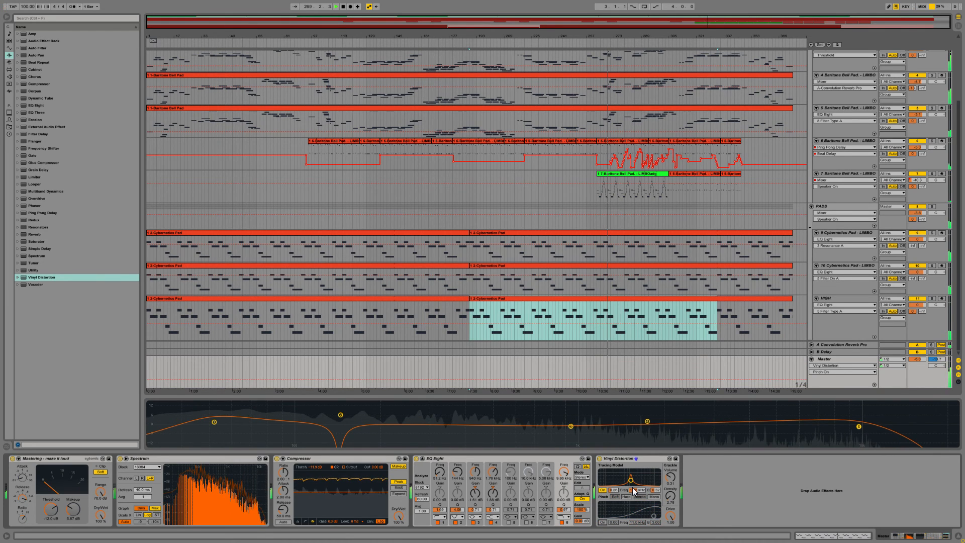
{"action": "left_click_drag", "start_coordinate": [634, 490], "coordinate": [669, 478]}
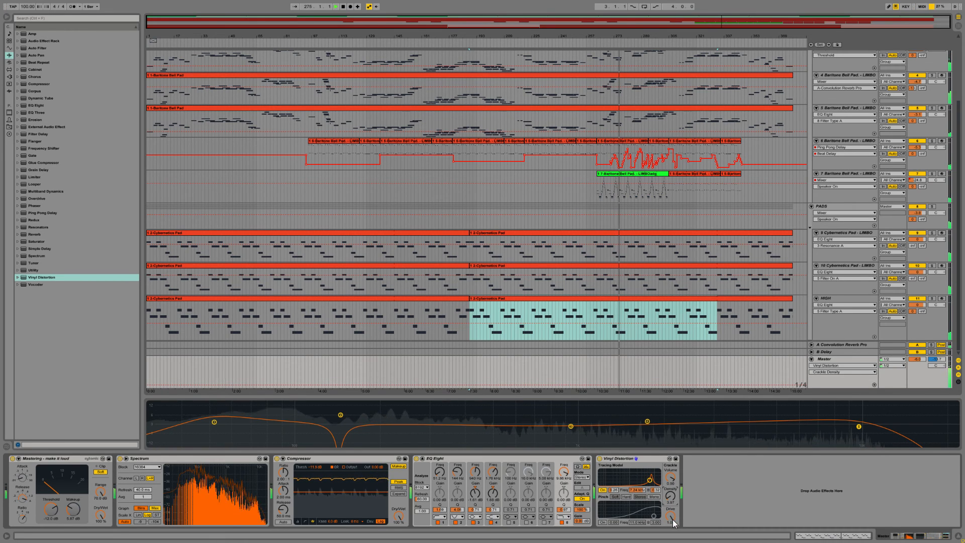
{"action": "mouse_move", "coordinate": [672, 520]}
{"action": "left_mouse_down"}
{"action": "mouse_move", "coordinate": [673, 538]}
{"action": "mouse_move", "coordinate": [671, 522]}
{"action": "left_mouse_up"}
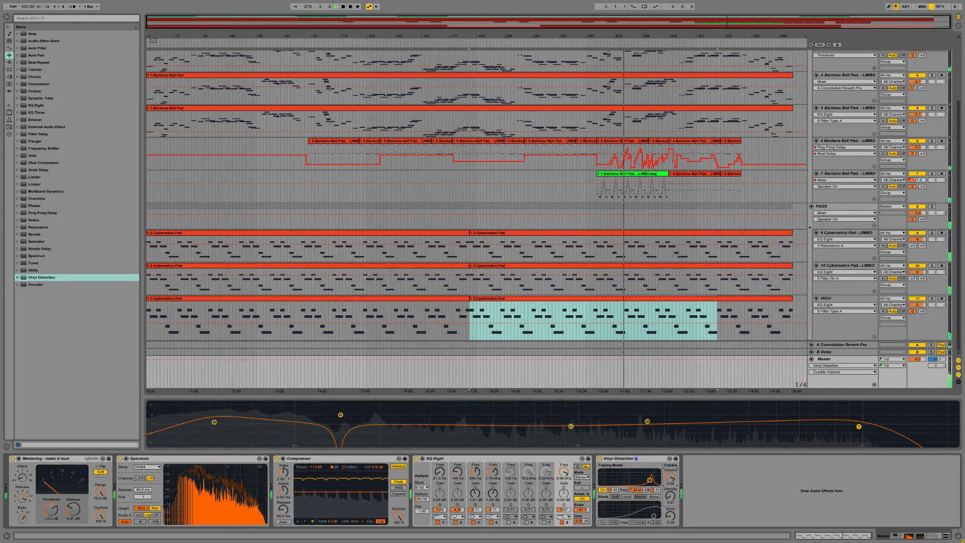
{"action": "left_click_drag", "start_coordinate": [671, 476], "coordinate": [671, 498]}
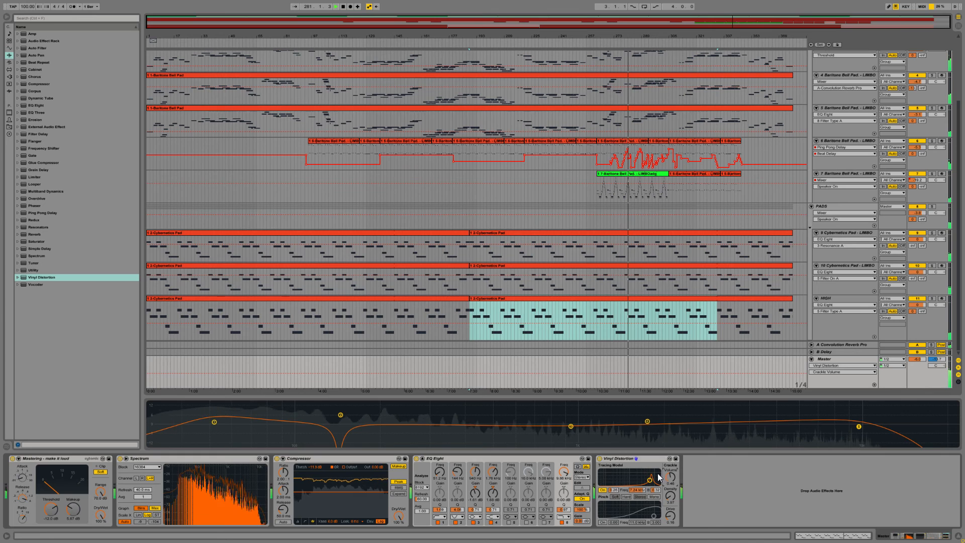
{"action": "mouse_move", "coordinate": [565, 461]}
{"action": "left_mouse_down"}
{"action": "mouse_move", "coordinate": [8, 468]}
{"action": "mouse_move", "coordinate": [352, 458]}
{"action": "mouse_move", "coordinate": [20, 468]}
{"action": "left_mouse_up"}
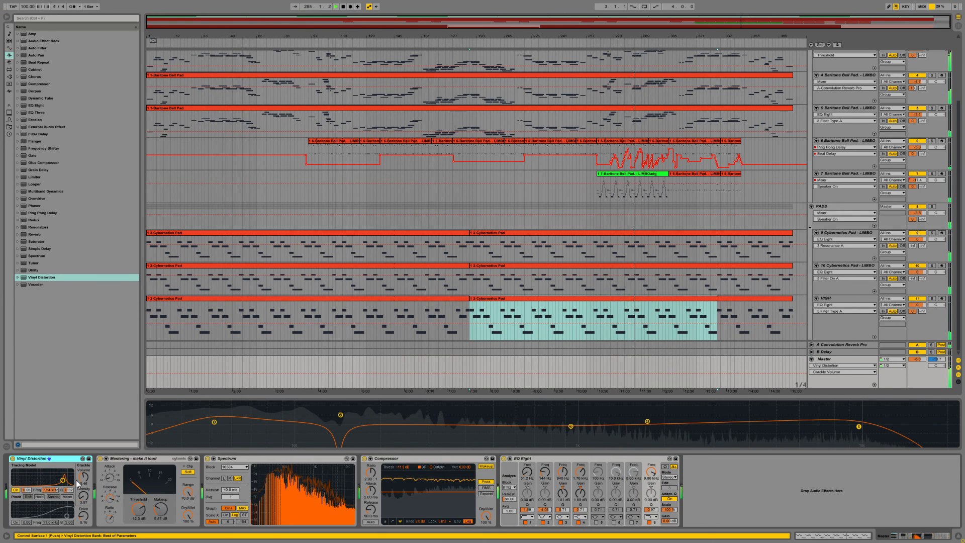
{"action": "left_click_drag", "start_coordinate": [82, 478], "coordinate": [92, 492]}
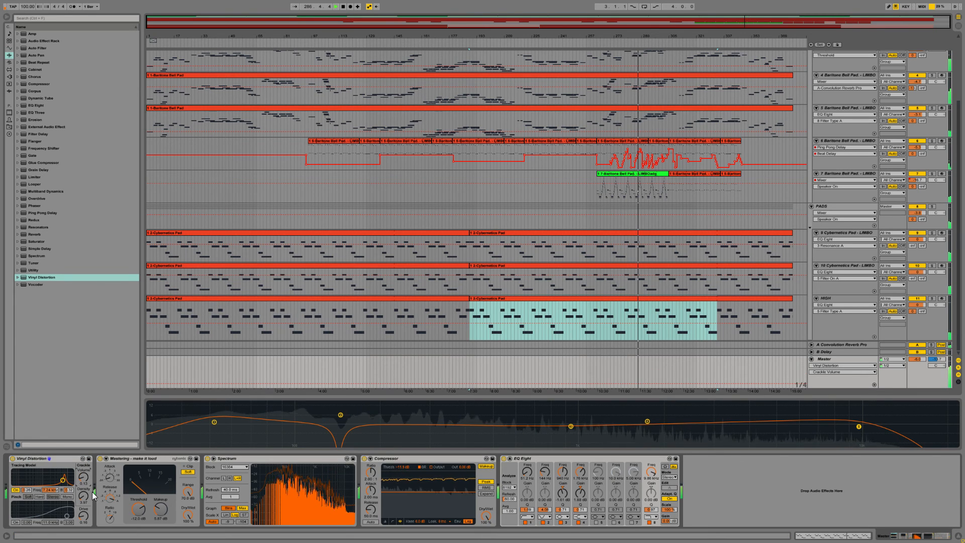
{"action": "left_click", "coordinate": [41, 459]}
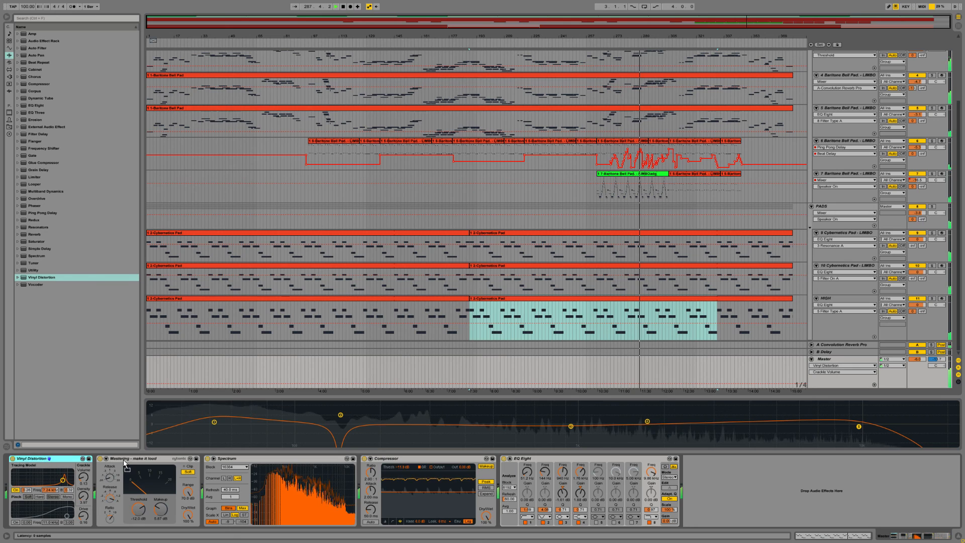
{"action": "left_click_drag", "start_coordinate": [196, 460], "coordinate": [195, 459]}
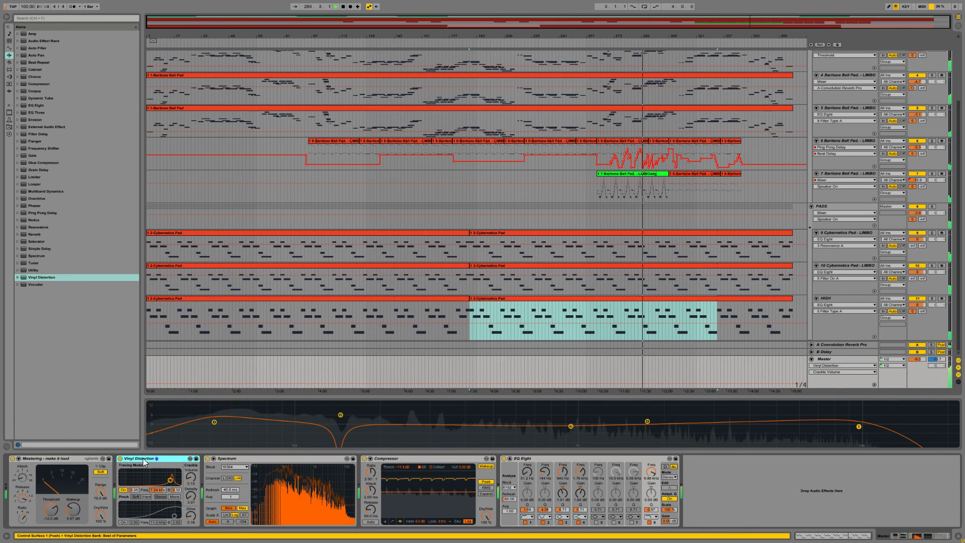
Step: Bypass the Vinyl Distortion to compare the sound, and delete it from the Master
{"action": "left_click", "coordinate": [122, 459]}
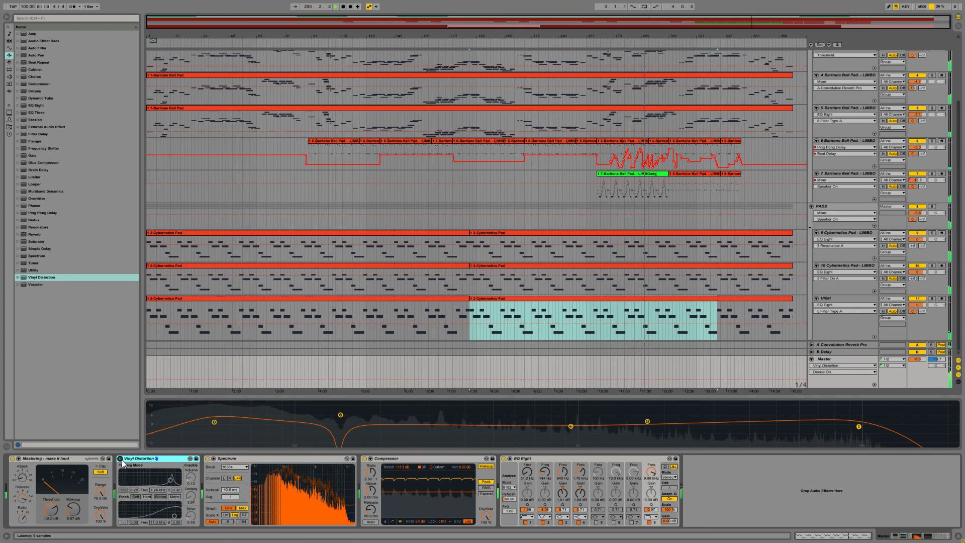
{"action": "left_click", "coordinate": [122, 459]}
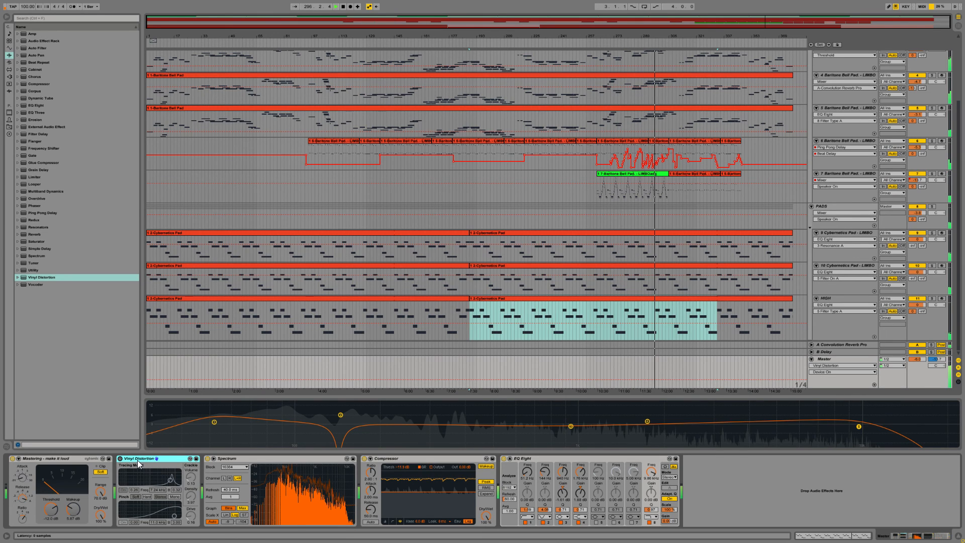
{"action": "key", "text": "Delete"}
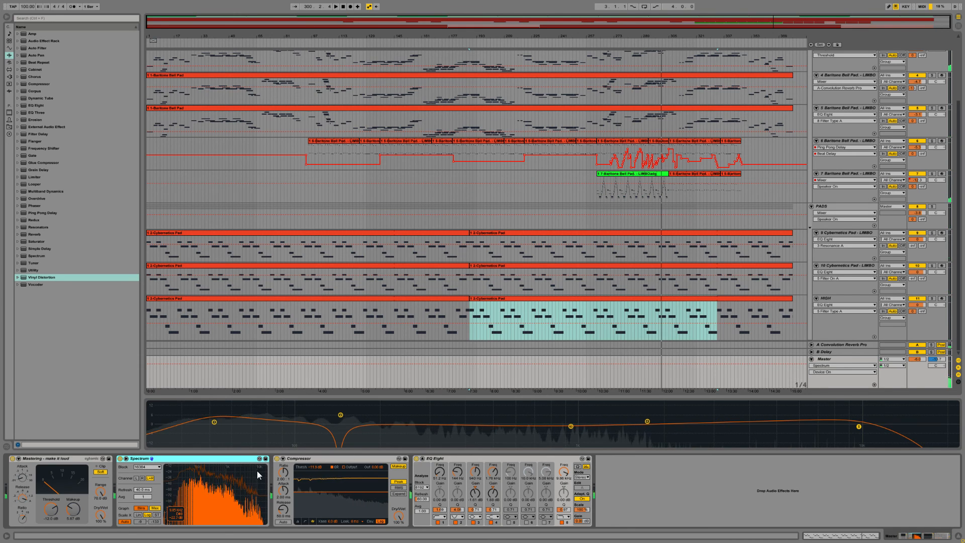
{"action": "key", "text": "ctrl+shift+r"}
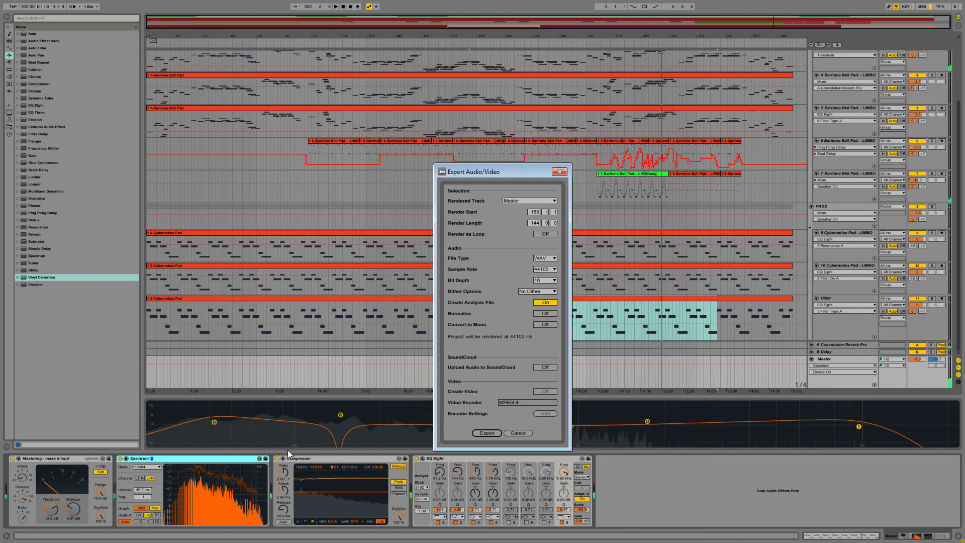
{"action": "left_click", "coordinate": [519, 433]}
{"action": "left_click", "coordinate": [451, 319]}
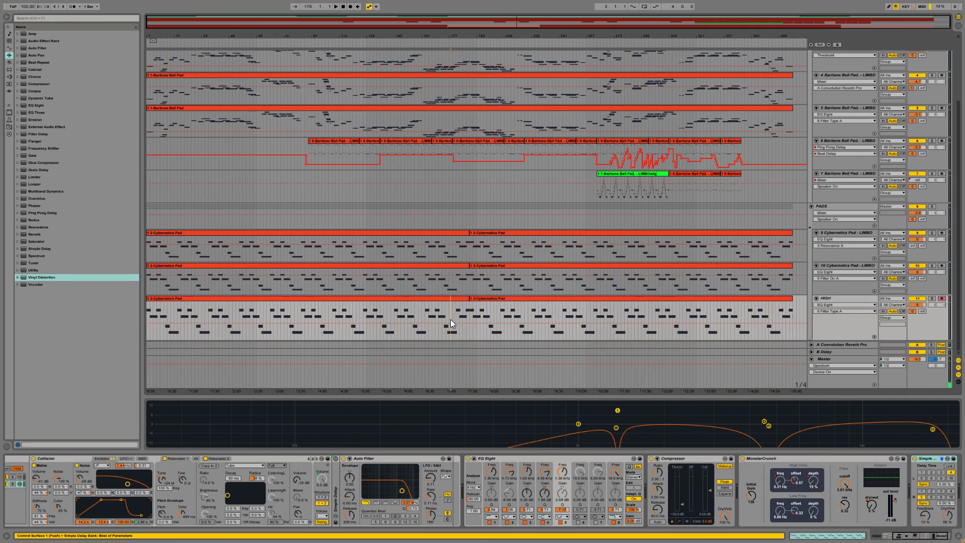
{"action": "key", "text": "ctrl+a"}
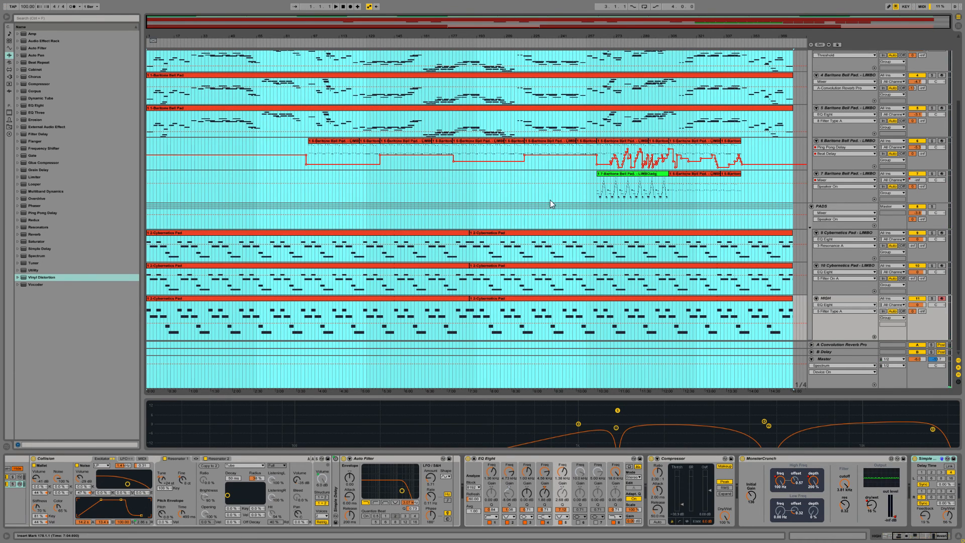
{"action": "left_click_drag", "start_coordinate": [633, 24], "coordinate": [633, 25]}
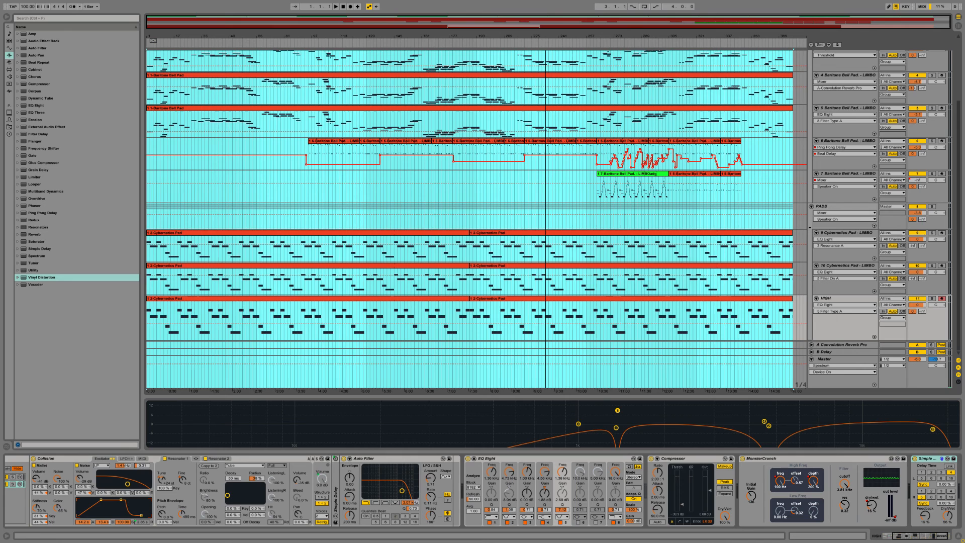
{"action": "left_click", "coordinate": [794, 155]}
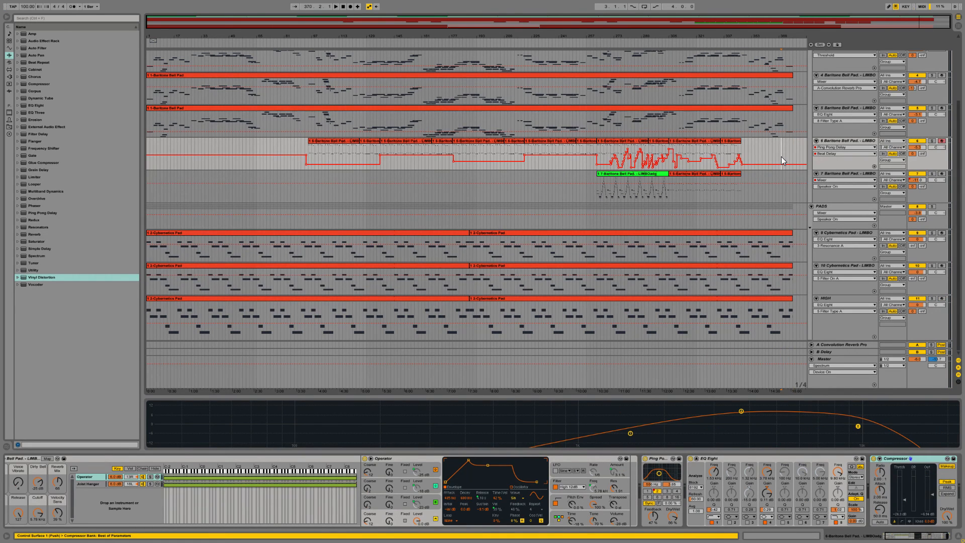
Step: Automate the Master's Track Volume with a fade-out from about bar 370 down to silence at the end of the clips
{"action": "left_click", "coordinate": [781, 156]}
{"action": "key", "text": "space"}
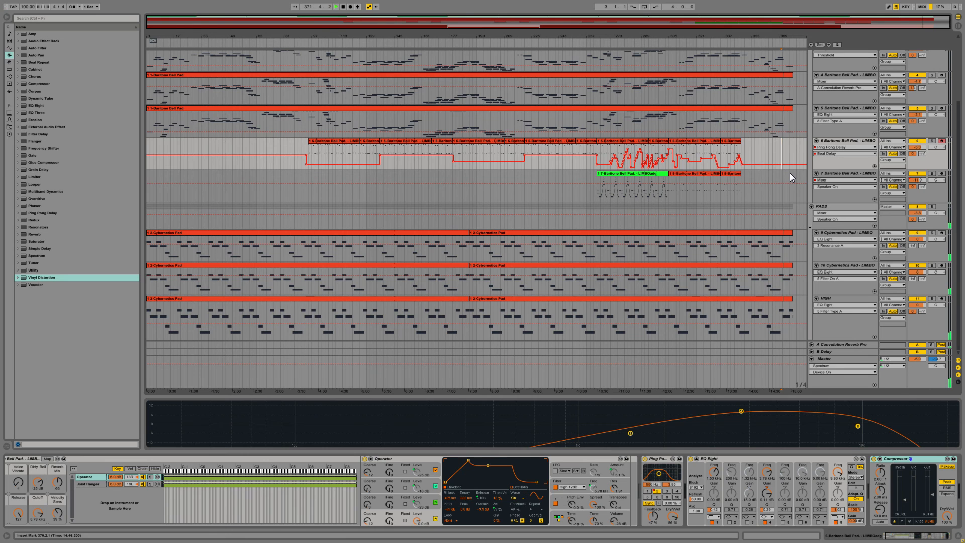
{"action": "left_click", "coordinate": [828, 359]}
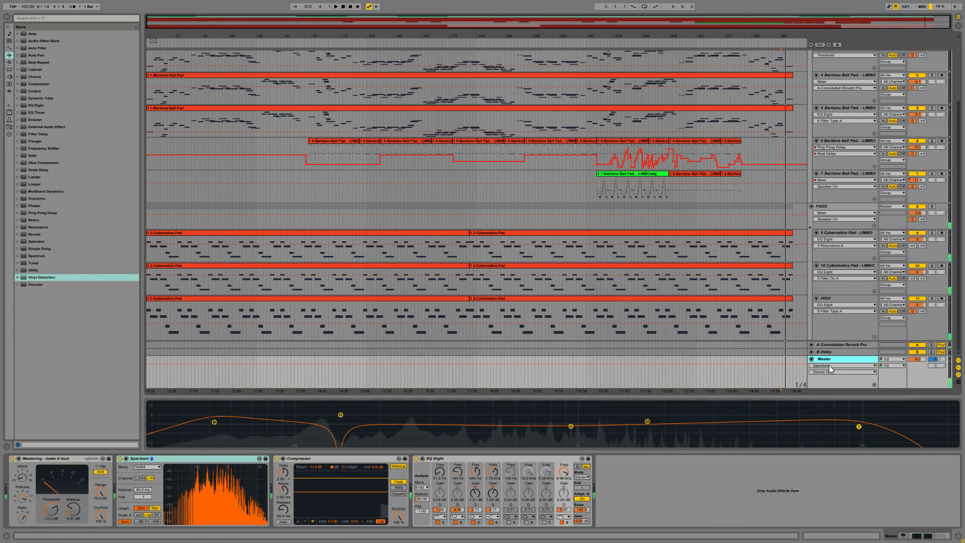
{"action": "left_click", "coordinate": [917, 359]}
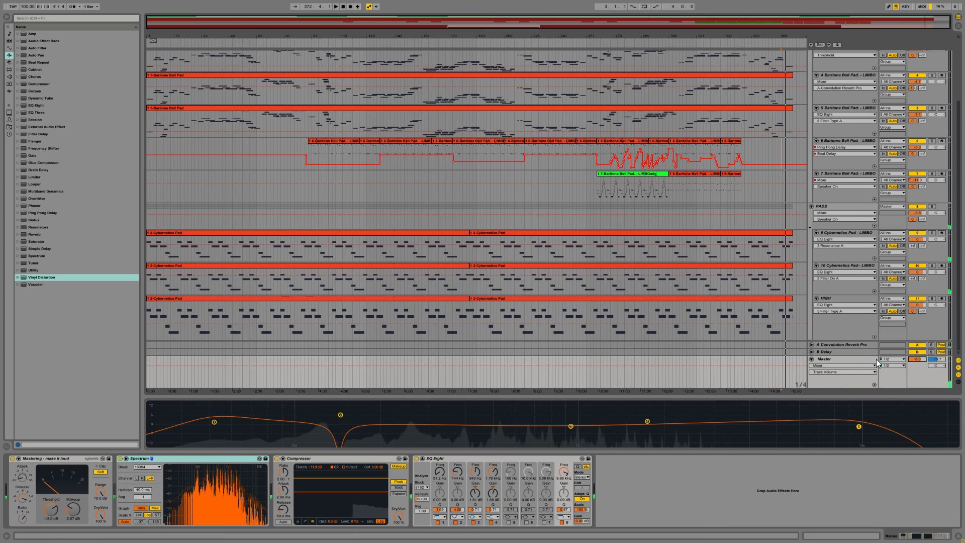
{"action": "left_click", "coordinate": [781, 365]}
{"action": "left_click_drag", "start_coordinate": [788, 366], "coordinate": [793, 387]}
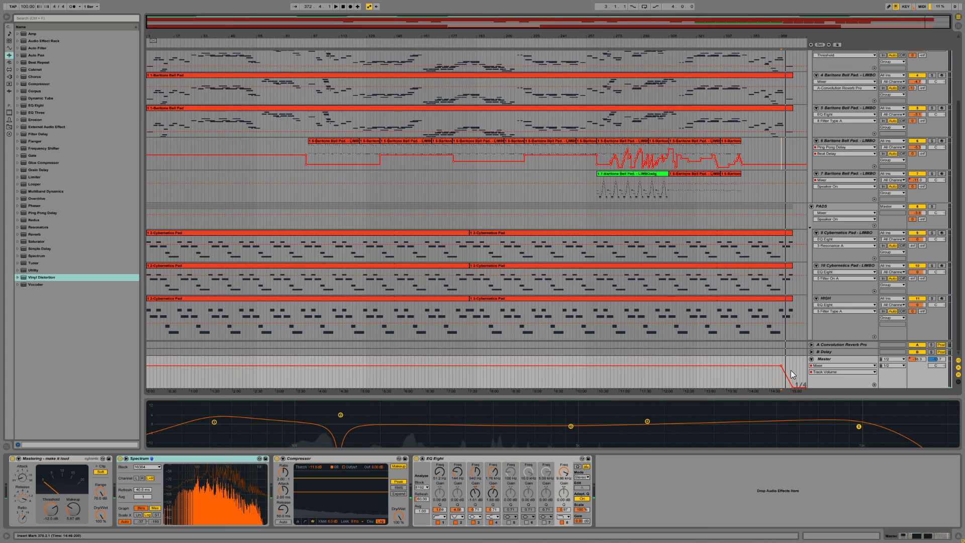
Step: Play the ending and lengthen the Master's volume fade-out by moving its starting breakpoint several bars earlier
{"action": "left_click_drag", "start_coordinate": [774, 36], "coordinate": [698, 254]}
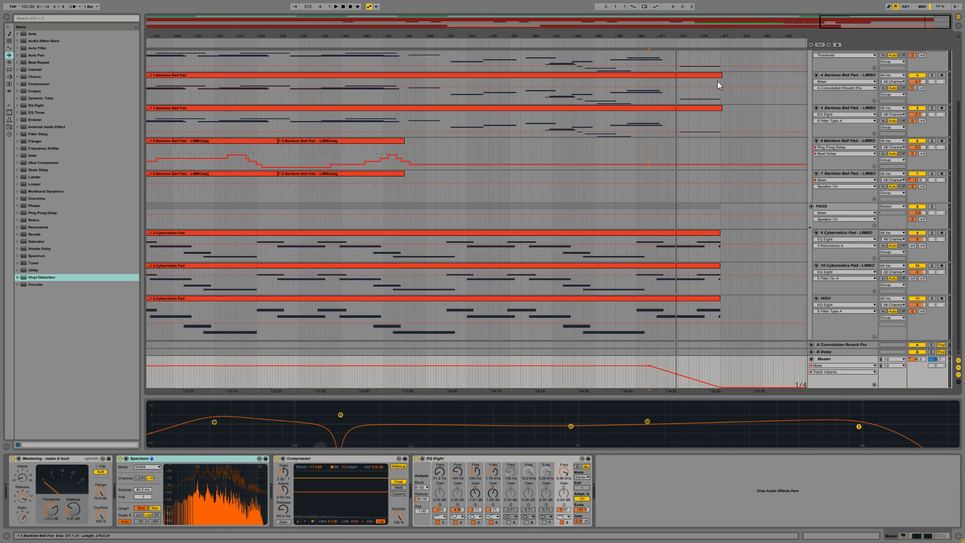
{"action": "left_click", "coordinate": [632, 312]}
{"action": "key", "text": "space"}
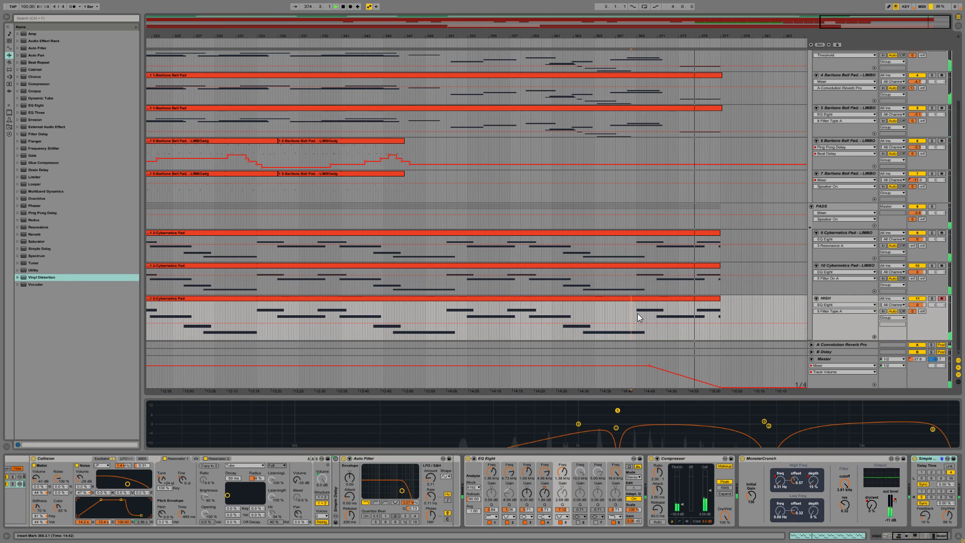
{"action": "left_click", "coordinate": [562, 365]}
{"action": "left_click", "coordinate": [650, 366]}
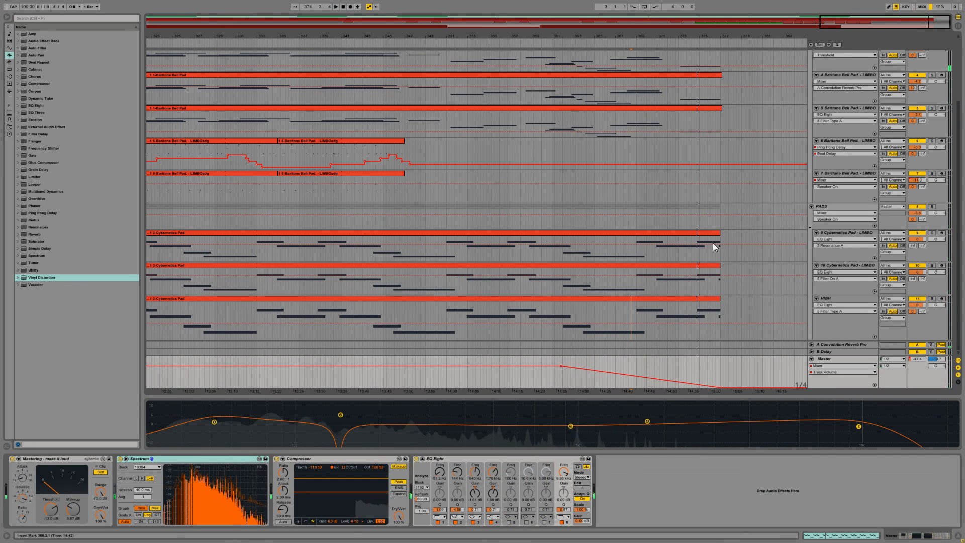
{"action": "left_click_drag", "start_coordinate": [848, 22], "coordinate": [848, 3]}
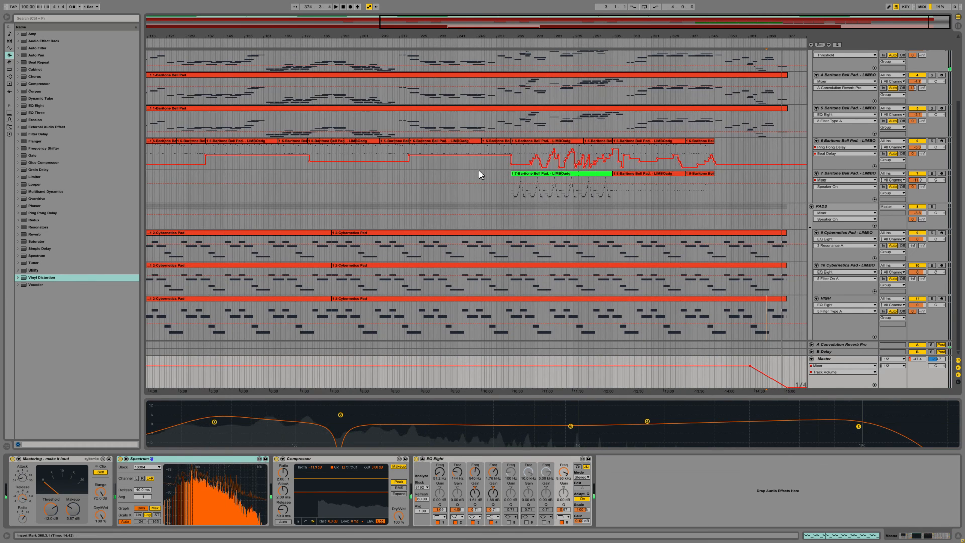
Step: Play the end of the arrangement to check the Master's volume fade-out
{"action": "key", "text": "space"}
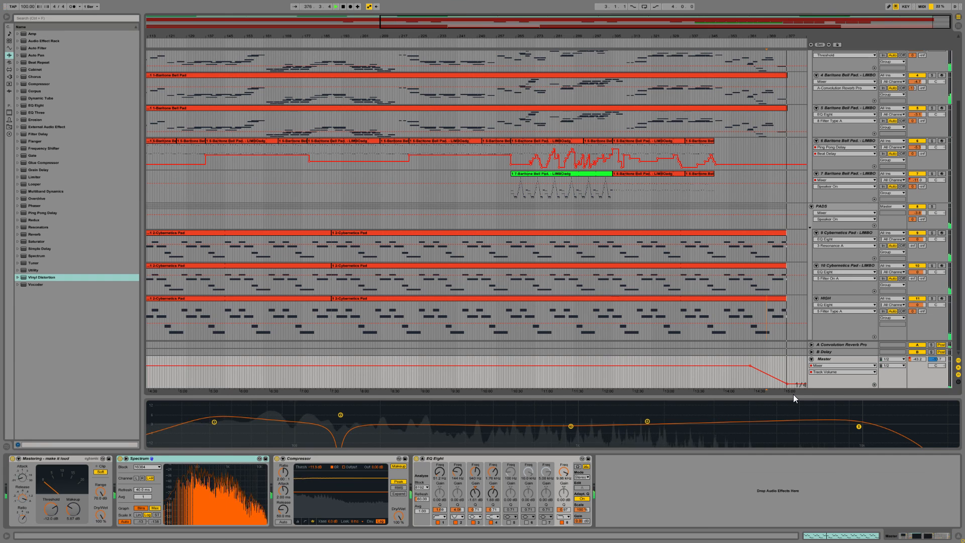
{"action": "key", "text": "space"}
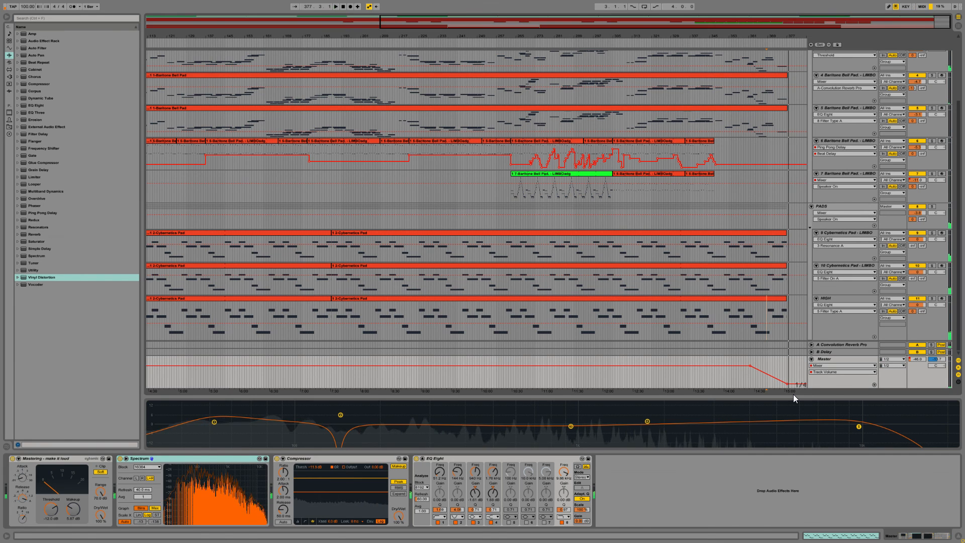
Step: Select the entire arrangement and start exporting the Master as a 44100 Hz, 16-bit WAV without dither
{"action": "left_click", "coordinate": [519, 298]}
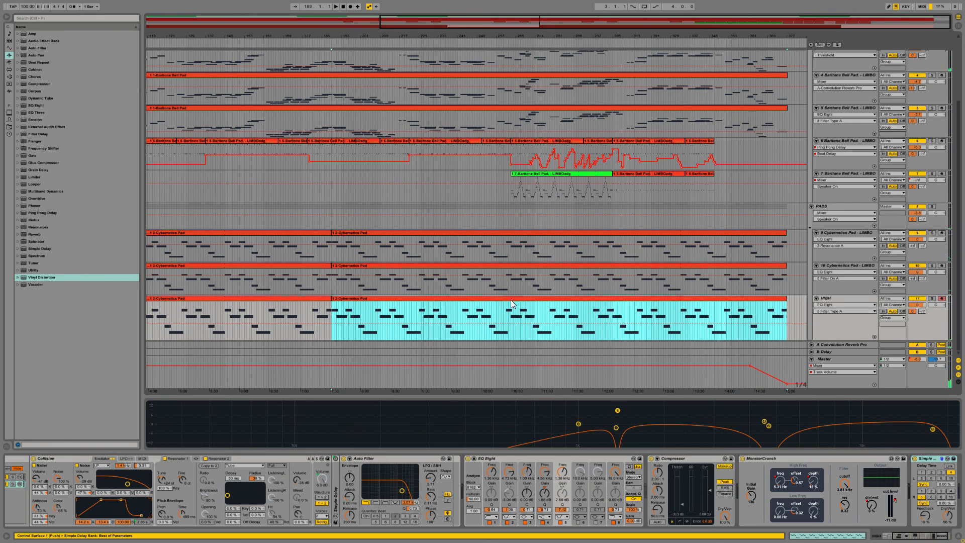
{"action": "left_click_drag", "start_coordinate": [459, 23], "coordinate": [459, 4]}
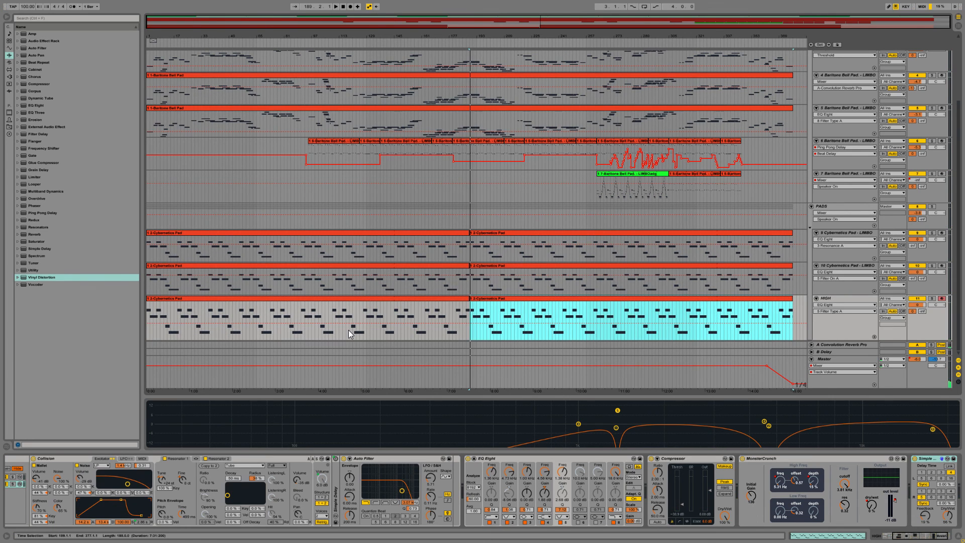
{"action": "key", "text": "ctrl+a"}
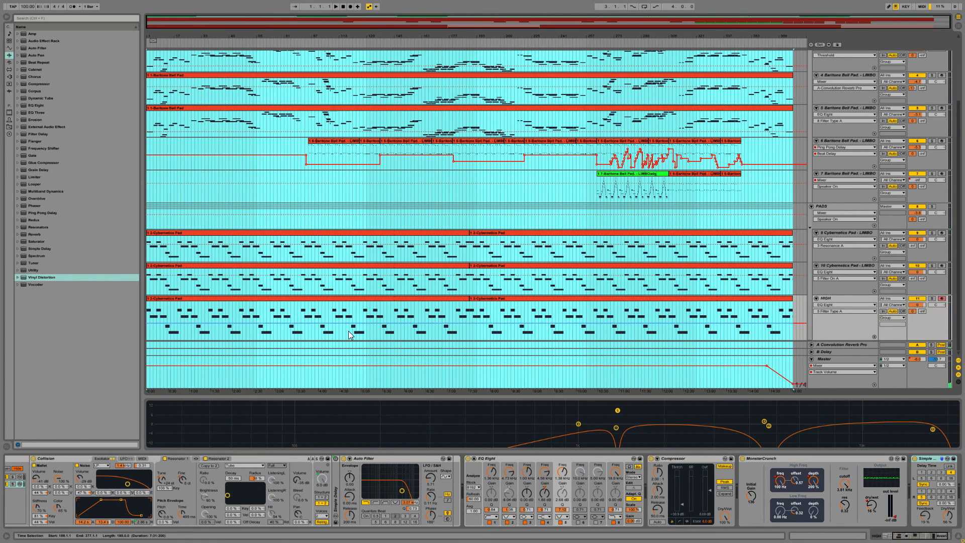
{"action": "key", "text": "ctrl+shift+r"}
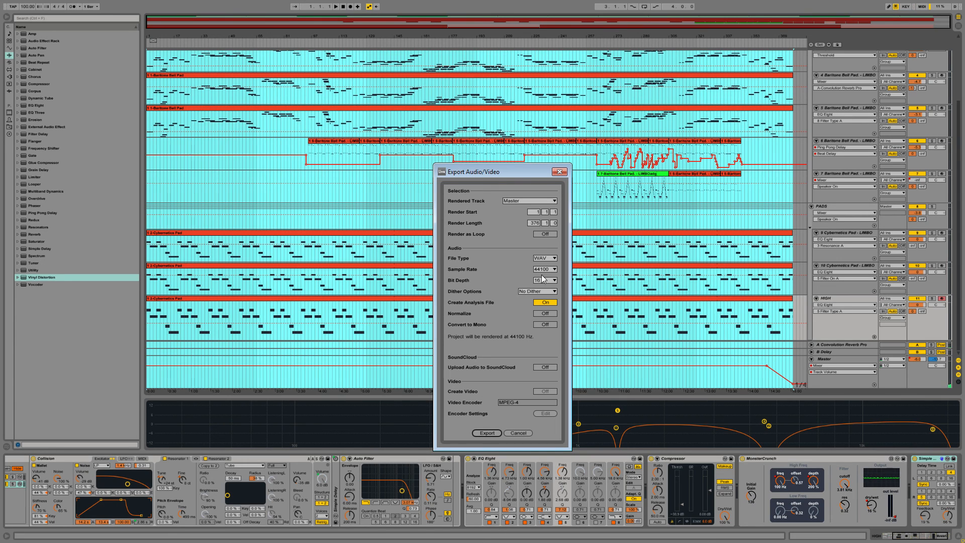
{"action": "left_click", "coordinate": [485, 432]}
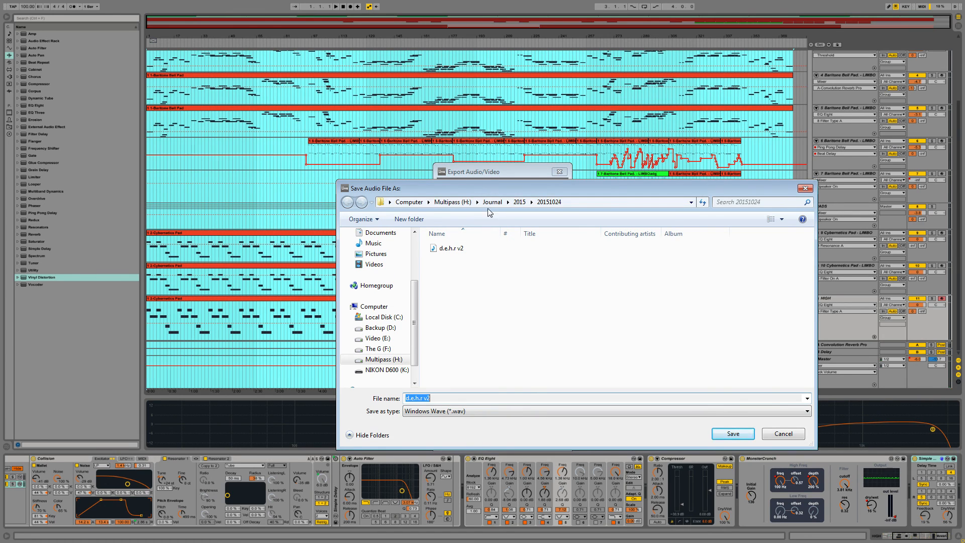
Step: Choose the Soundtrack Project folder inside Live Sets on the Multipass (H:) drive as the export destination
{"action": "left_click", "coordinate": [374, 363]}
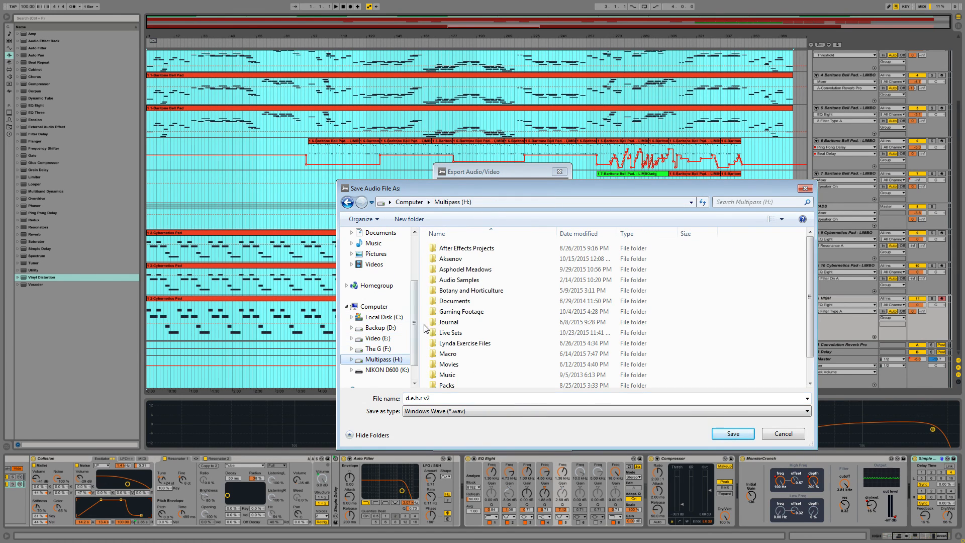
{"action": "double_click", "coordinate": [455, 332]}
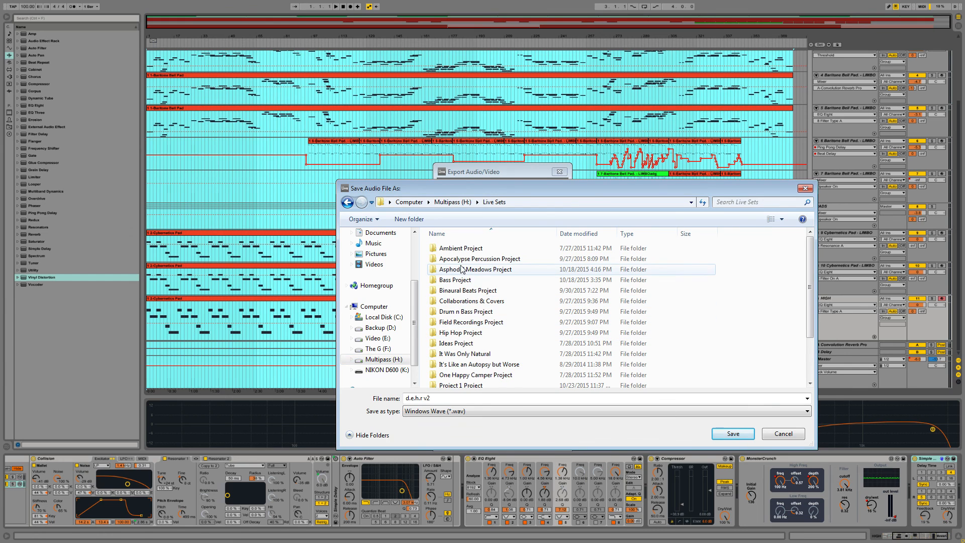
{"action": "scroll", "coordinate": [472, 326], "scroll_direction": "down", "scroll_amount": 2}
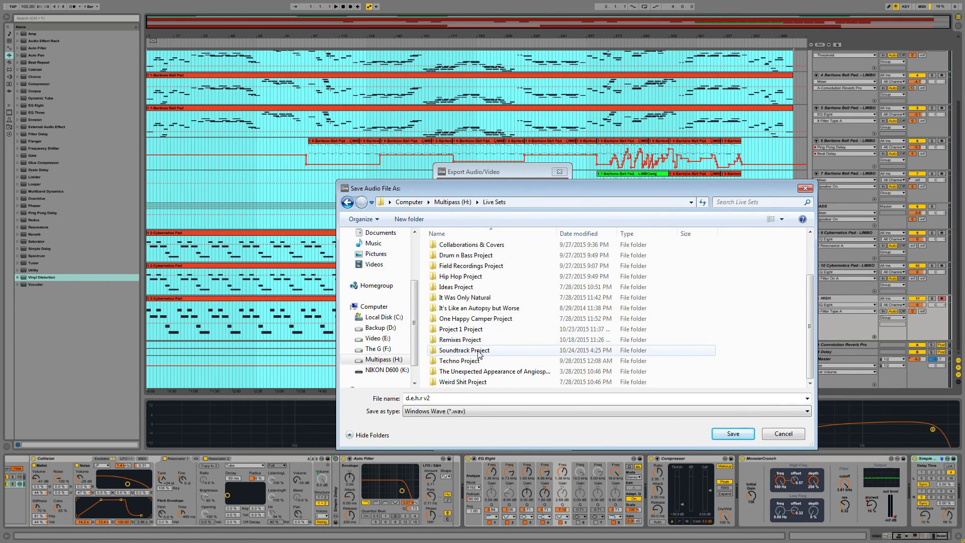
{"action": "left_click", "coordinate": [477, 352]}
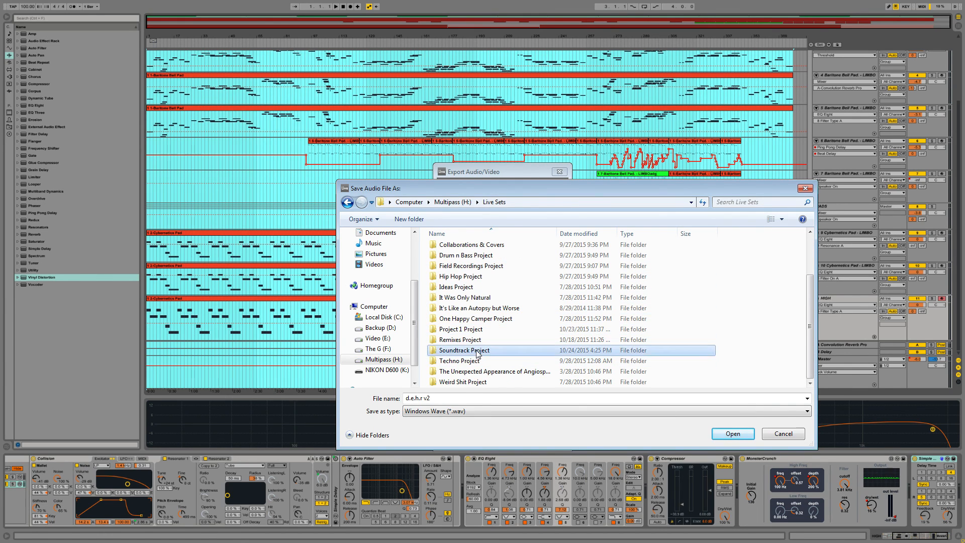
{"action": "key", "text": "Return"}
{"action": "left_click", "coordinate": [494, 205]}
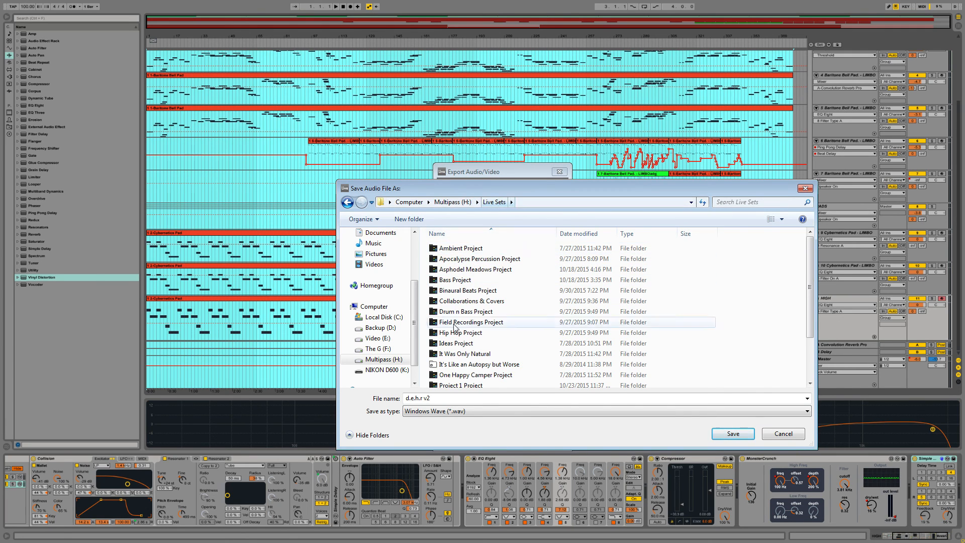
{"action": "scroll", "coordinate": [462, 329], "scroll_direction": "down", "scroll_amount": 2}
{"action": "double_click", "coordinate": [458, 353]}
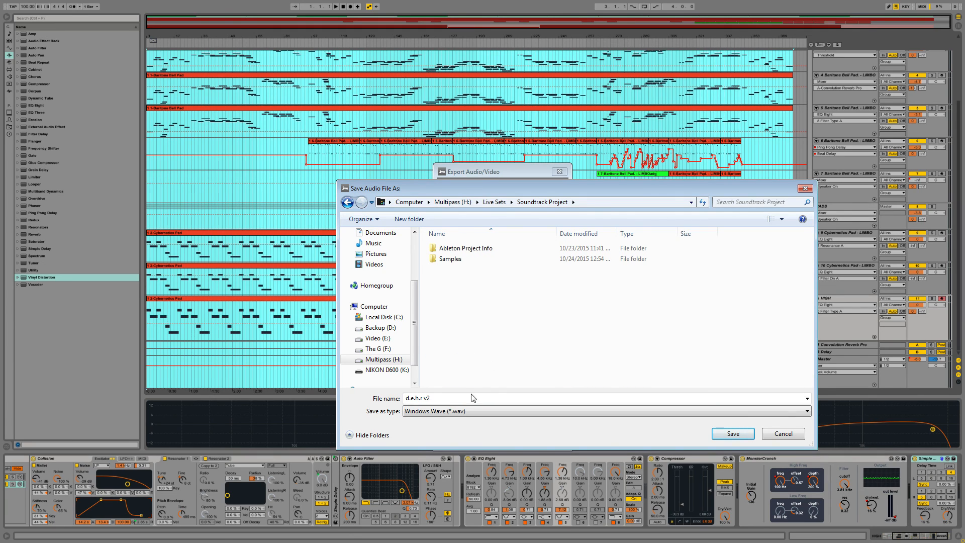
Step: Put COMPLETE in the export's file name and save it as a Windows Wave file to start rendering
{"action": "double_click", "coordinate": [458, 397]}
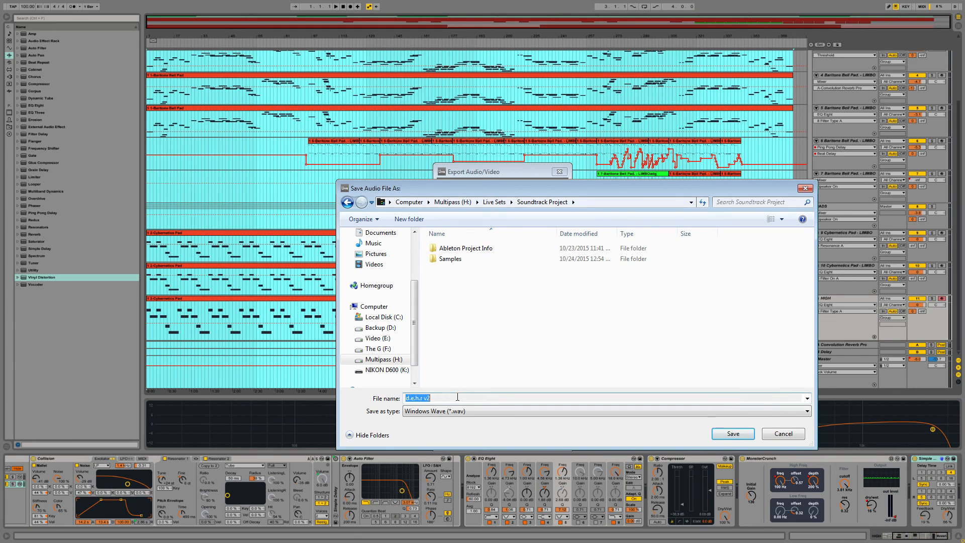
{"action": "left_click", "coordinate": [457, 397]}
{"action": "type", "text": "COMPLETE"}
{"action": "key", "text": "Return"}
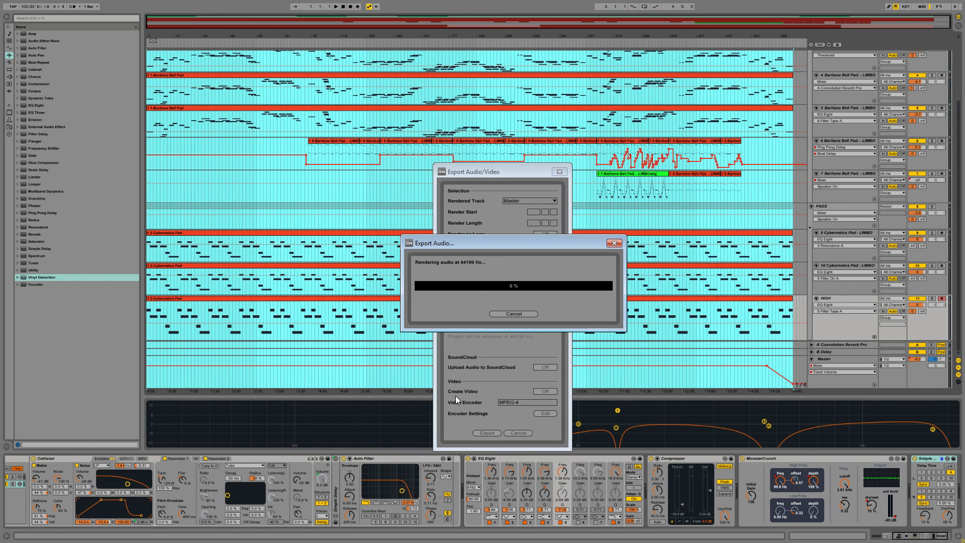